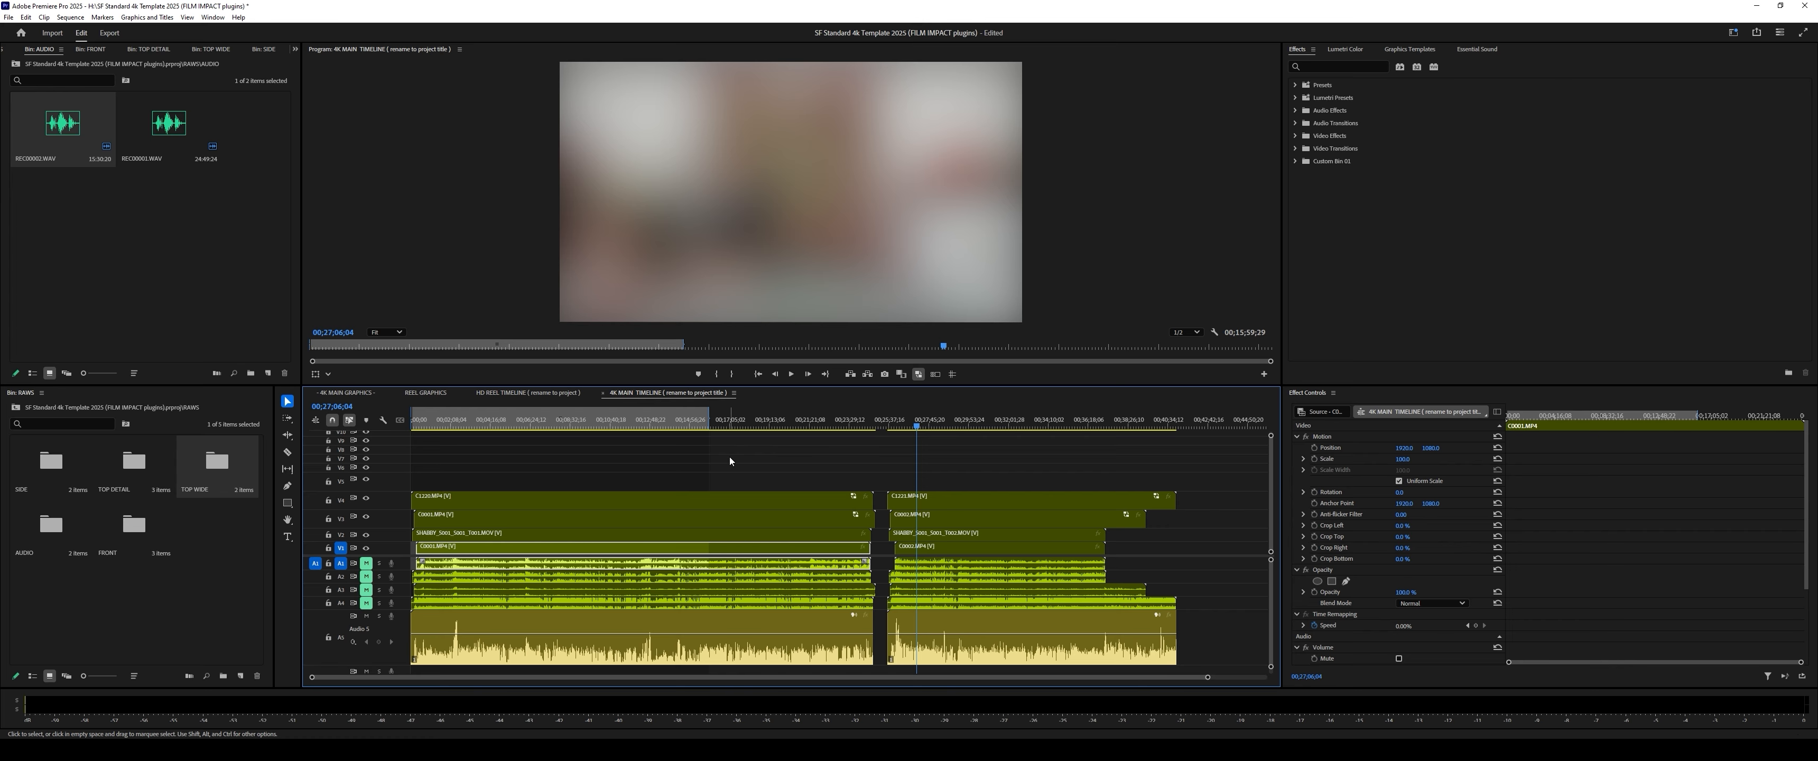
Step: Open the Nest dialog for the two clips on the uppermost occupied video track of the main timeline
drag(730, 474, 971, 505)
right_click(971, 504)
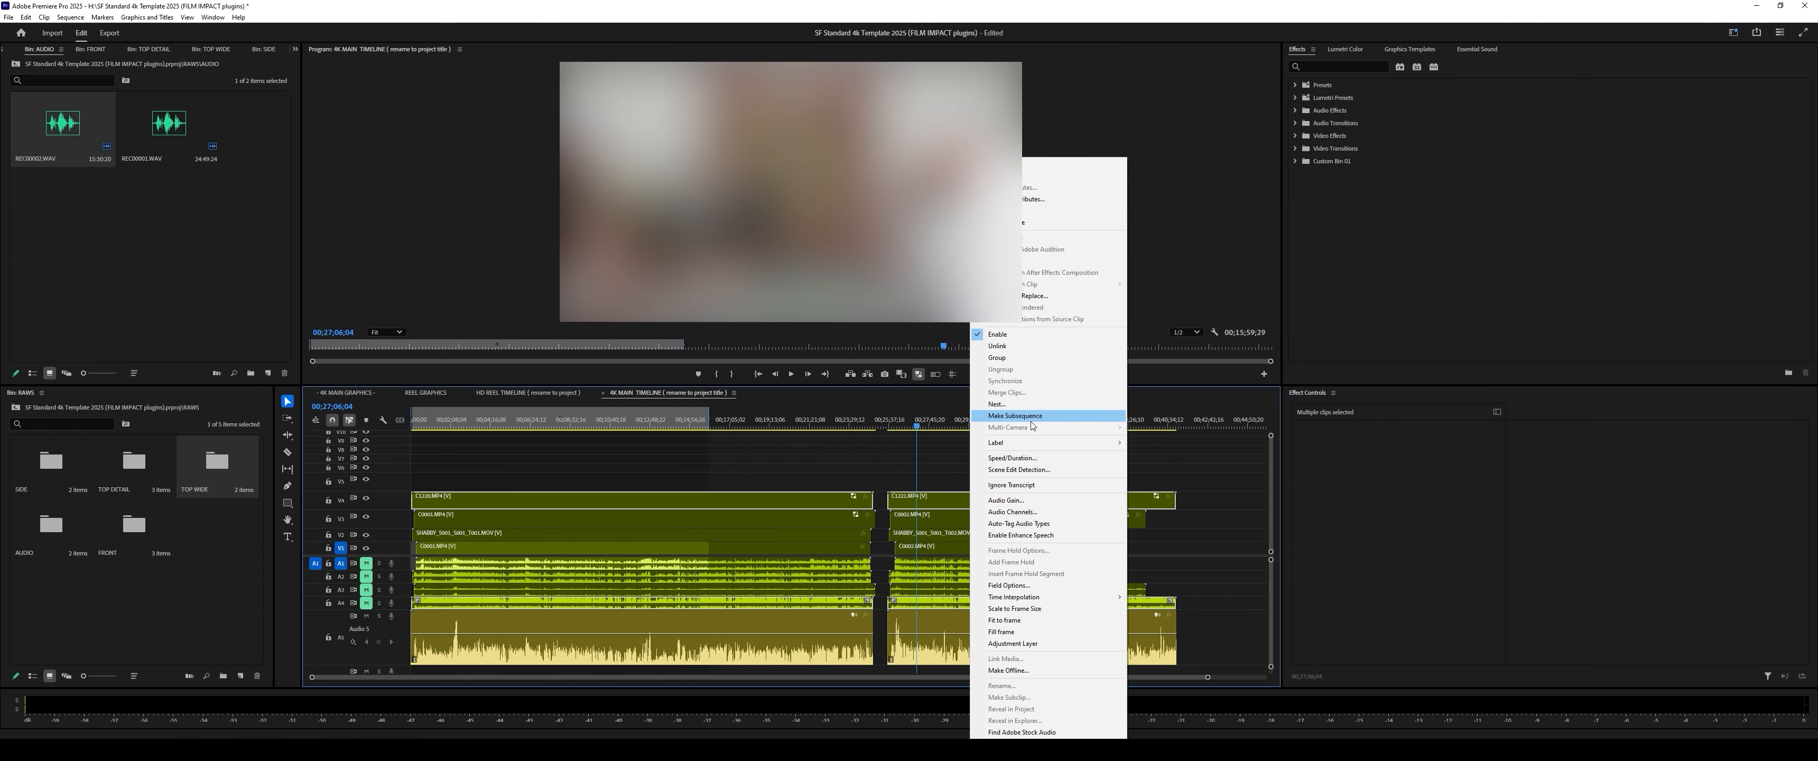
click(1028, 403)
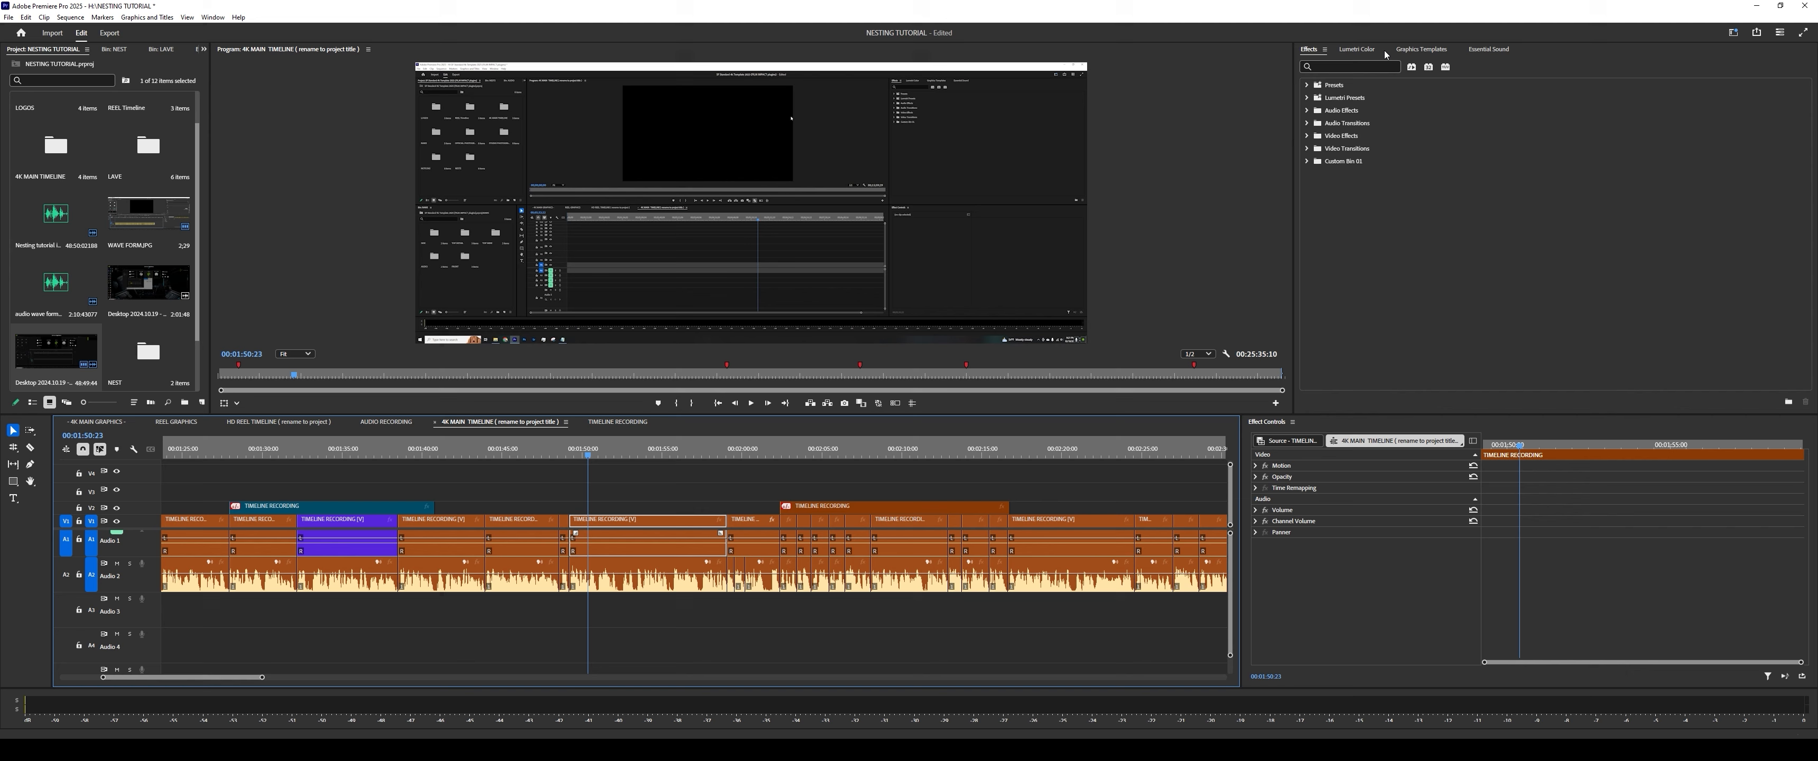
Step: Search the effects for "WAR" and apply Warp Stabilizer to the TIMELINE RECORDING clip at the playhead
click(1376, 65)
click(1376, 66)
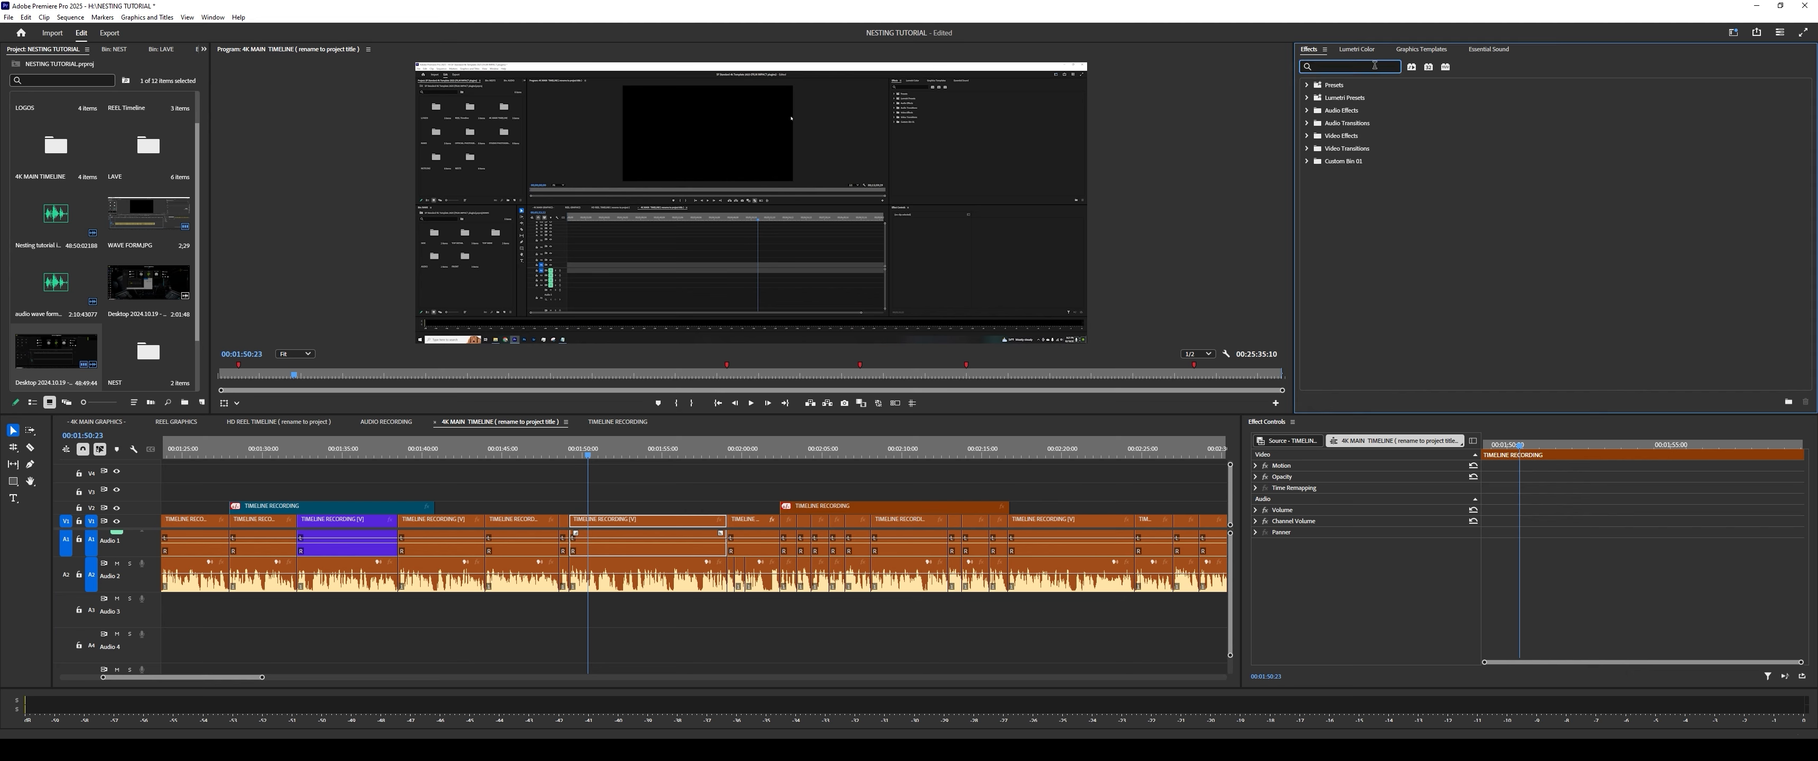
text(WAR)
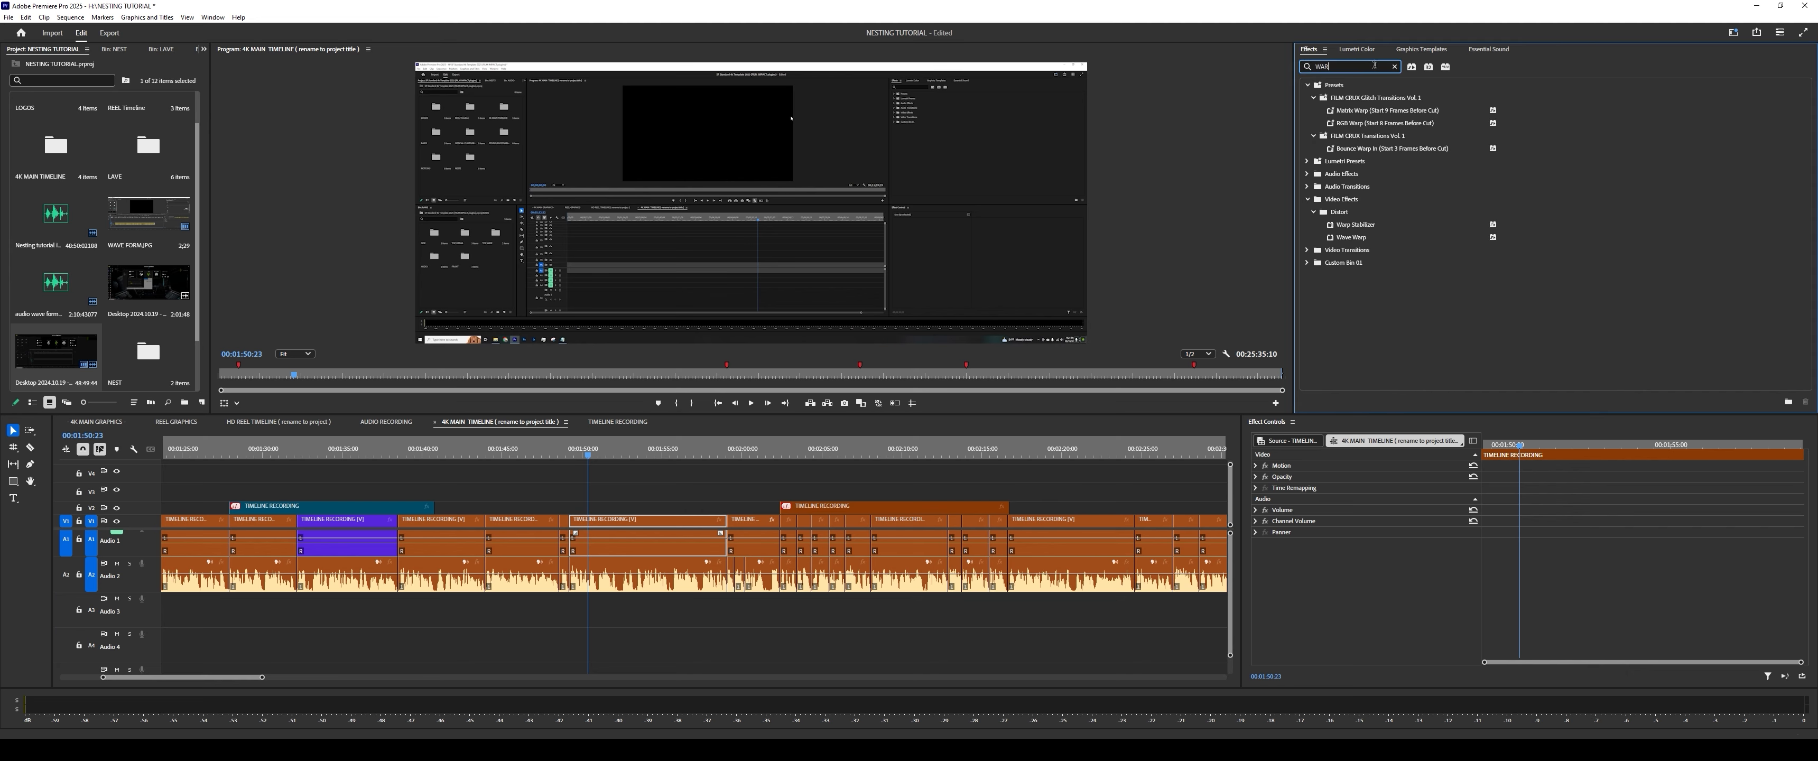
drag(1381, 225, 1340, 545)
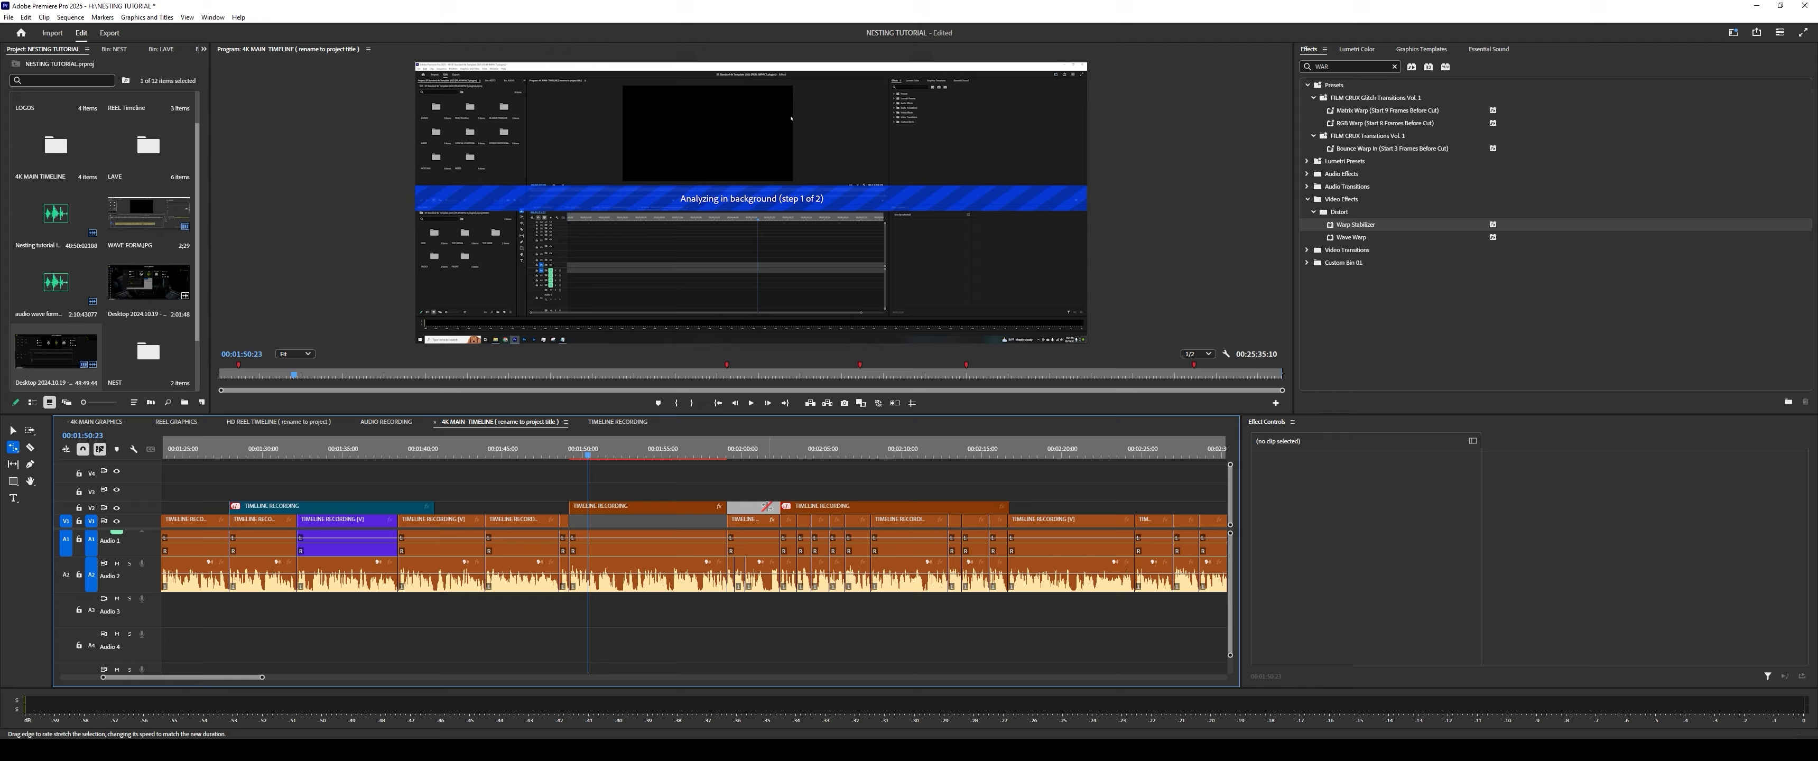
Step: Try to lengthen the stabilized clip with the Rate Stretch tool, then undo the stretch and the Warp Stabilizer effect
key(r)
drag(722, 507, 754, 503)
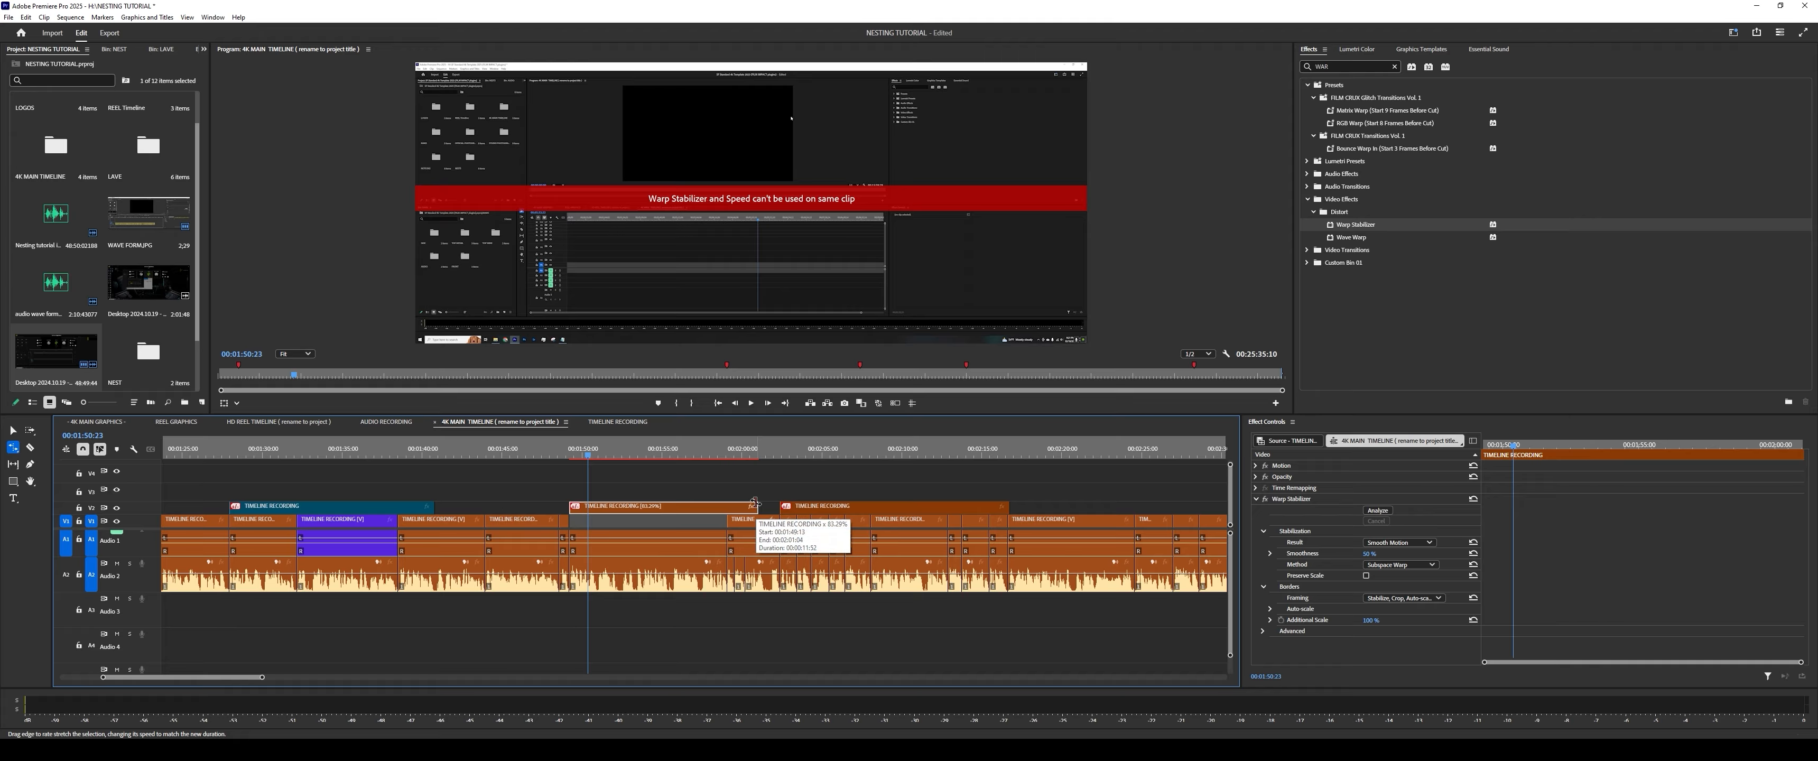
key(v)
key(ctrl+z)
key(ctrl+z)
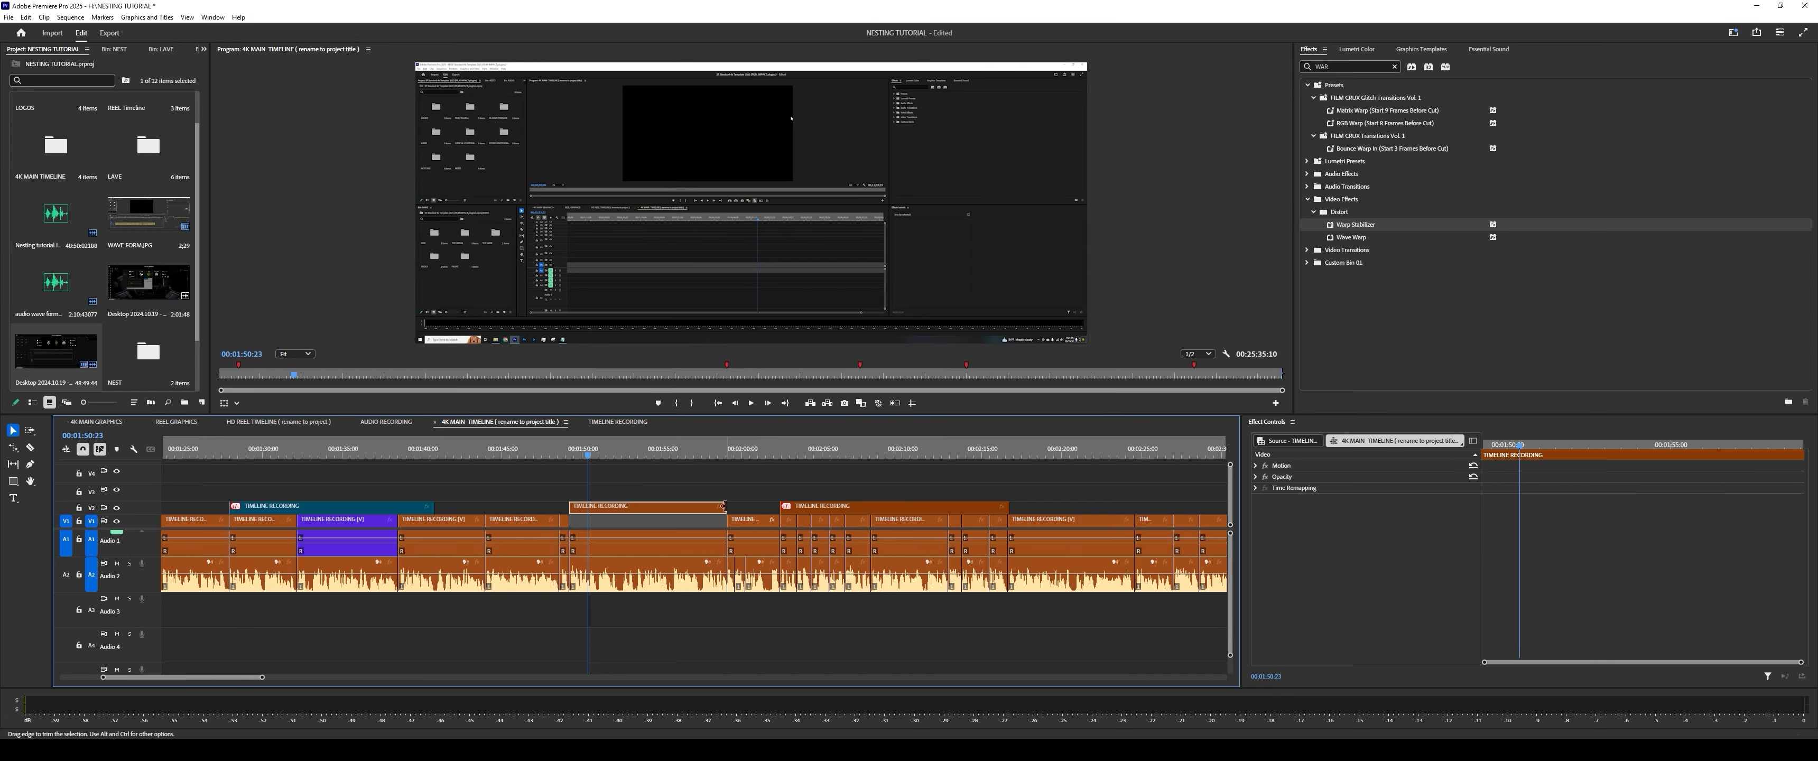
Step: Nest the TIMELINE RECORDING clip after rate-stretching it to a longer duration, and apply Warp Stabilizer to the nested clip
drag(723, 507, 754, 506)
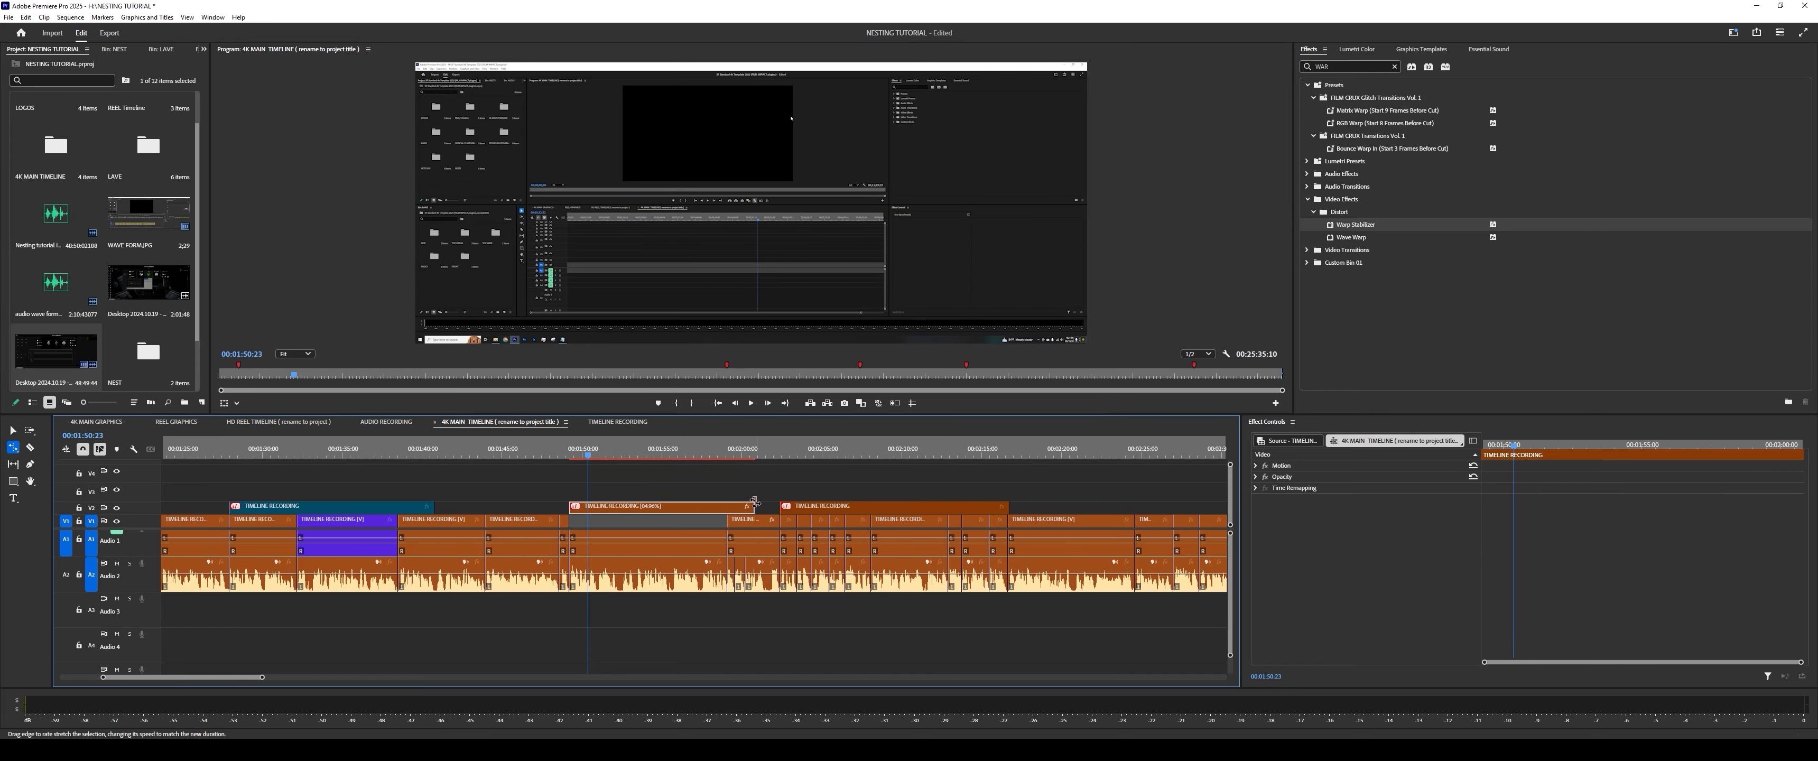
right_click(718, 511)
click(769, 479)
click(924, 386)
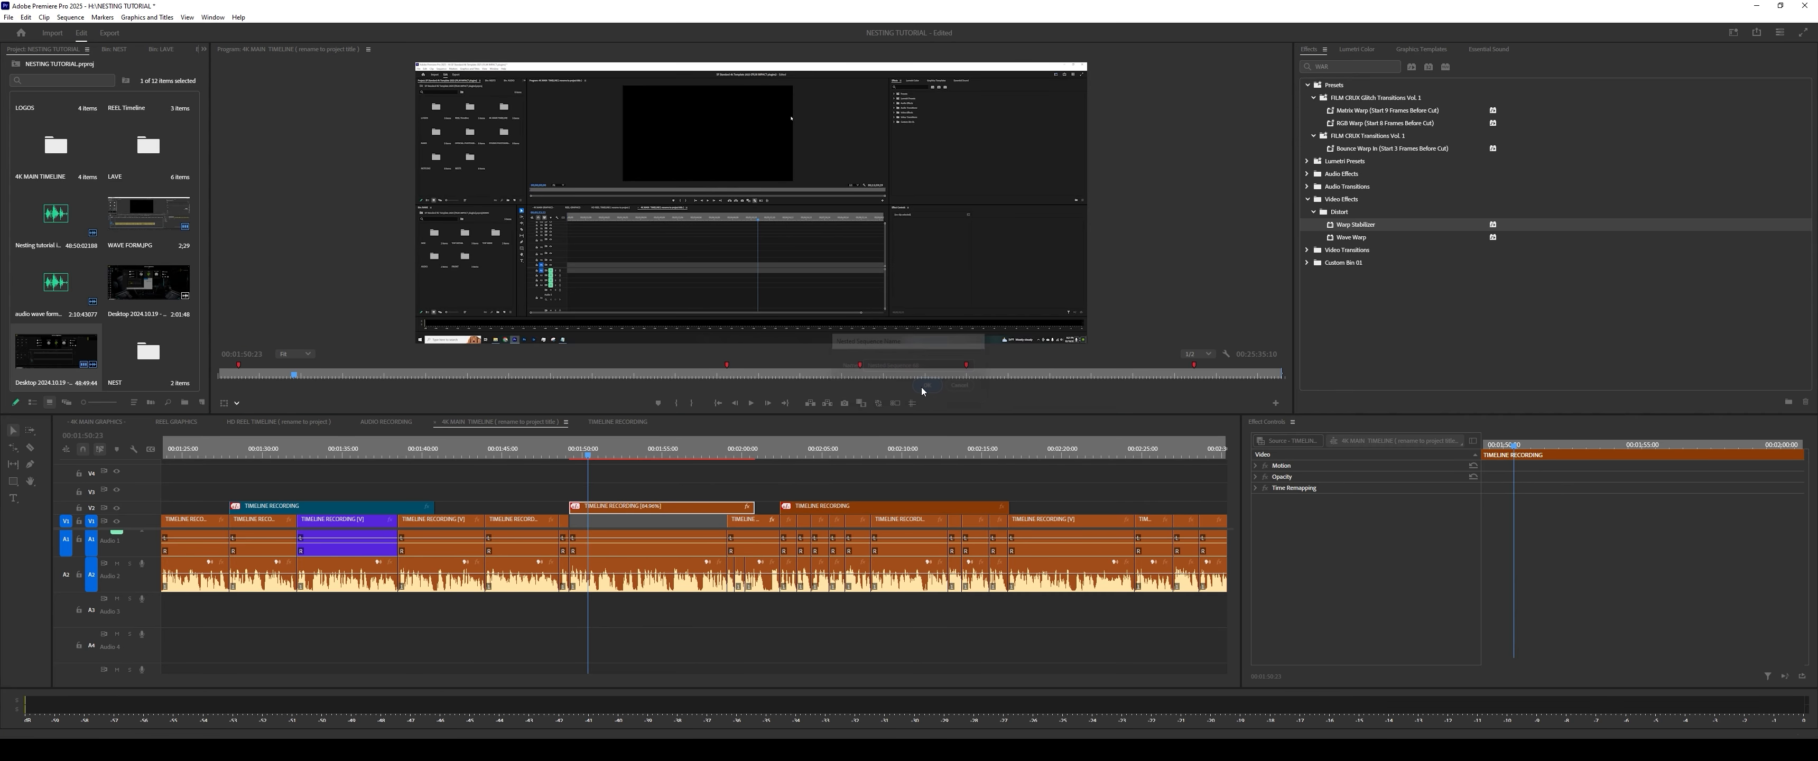
drag(1356, 225, 664, 507)
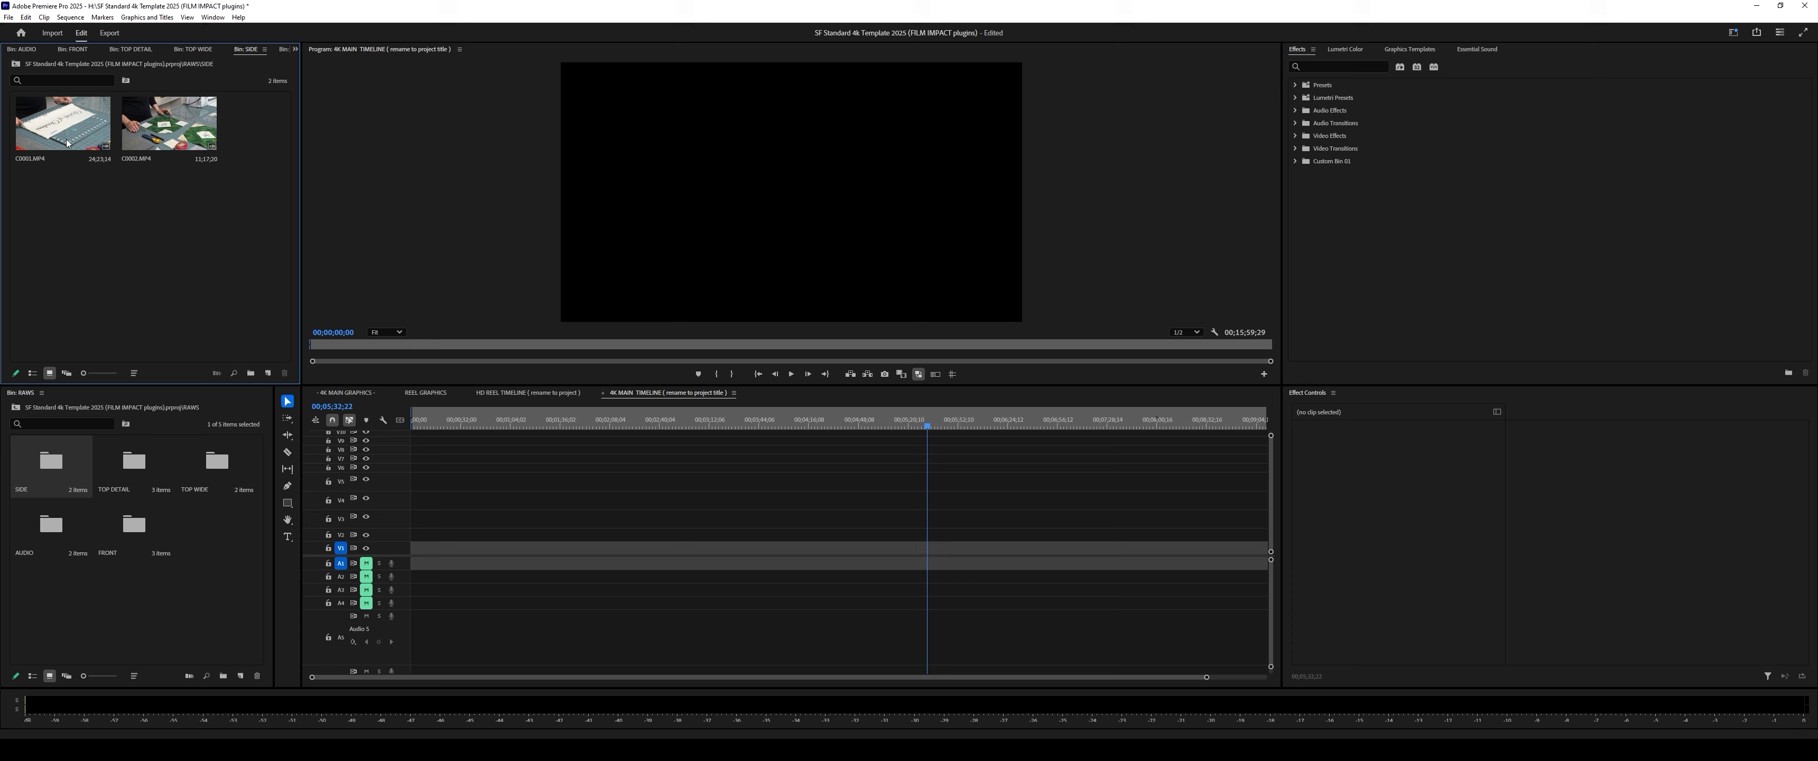
Step: Open the Interpret Footage settings for the first clip in the SIDE bin
right_click(67, 143)
mouse_move(141, 248)
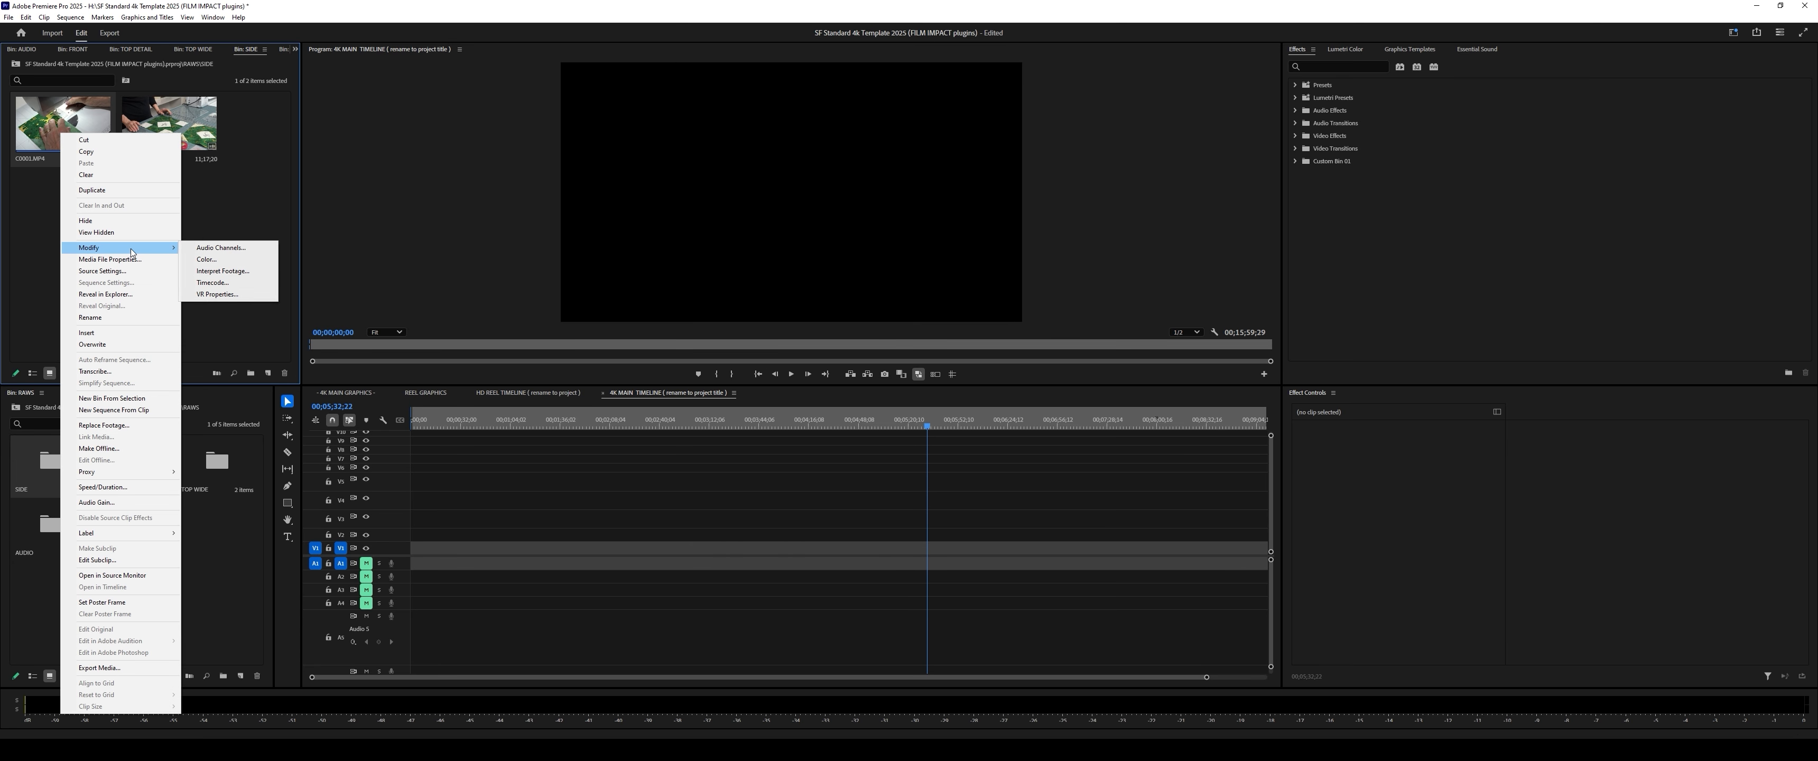
click(247, 270)
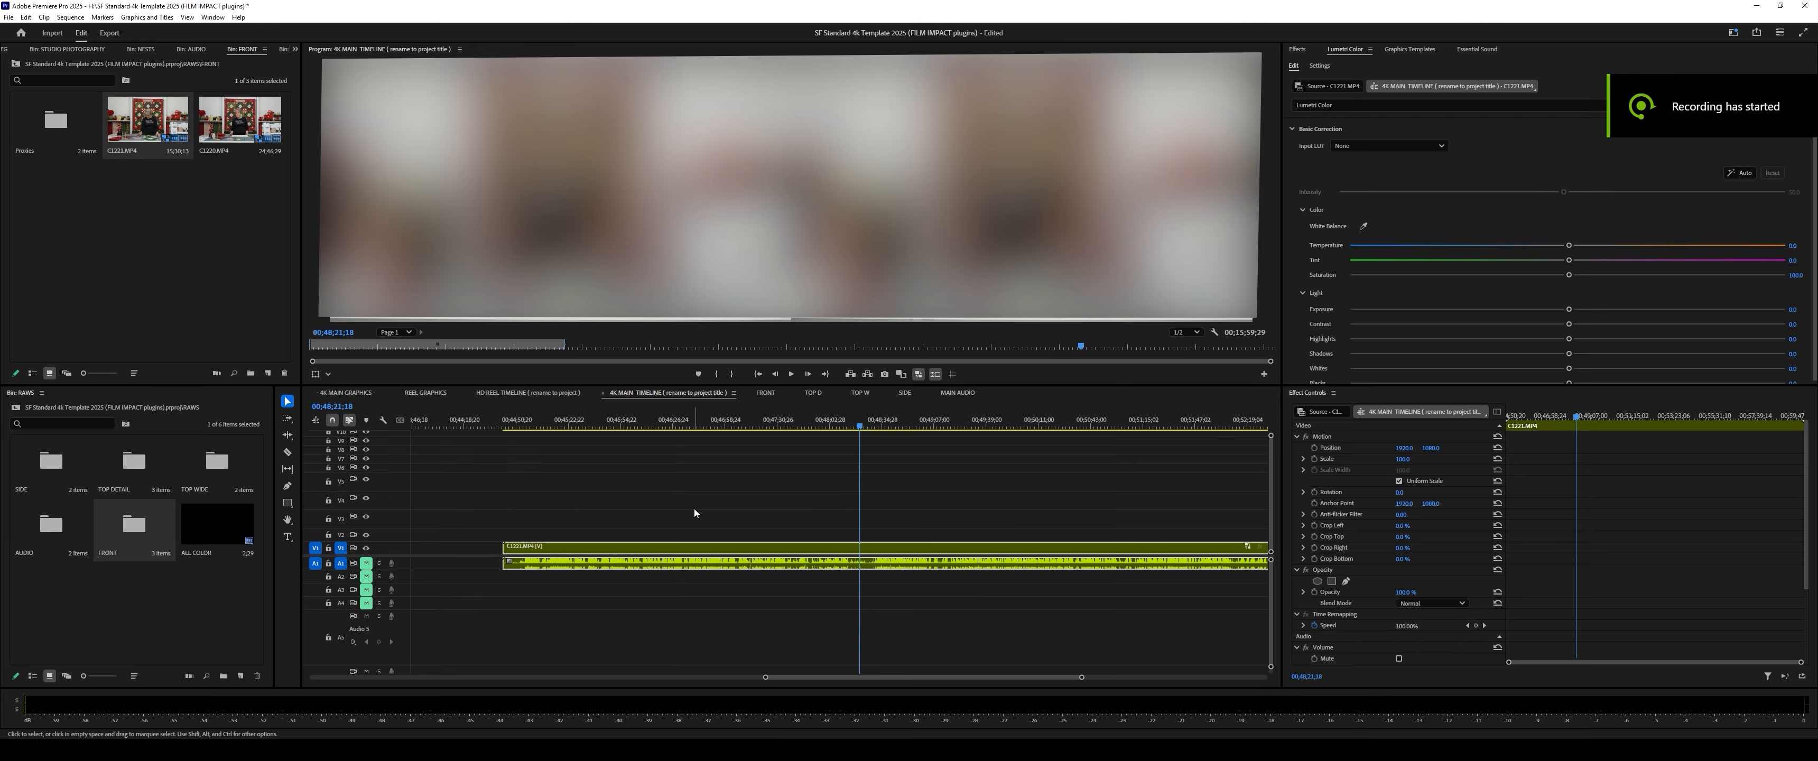
Step: Cut the C1221.MP4 clip on track V1 into about twenty short segments with the Razor tool
key(c)
click(657, 547)
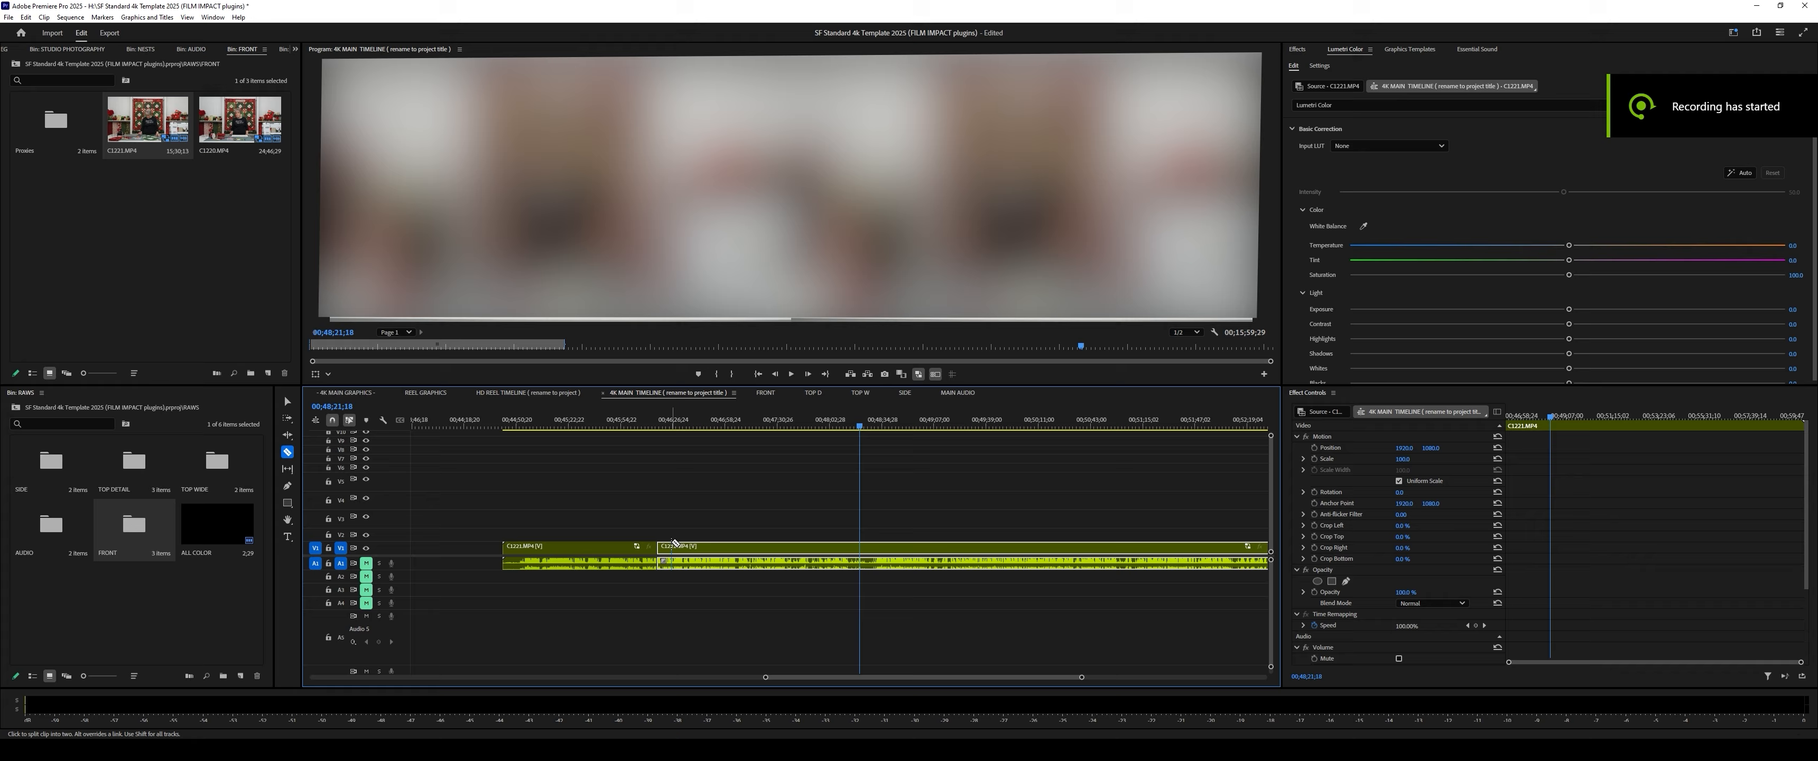
click(688, 548)
click(718, 548)
click(750, 548)
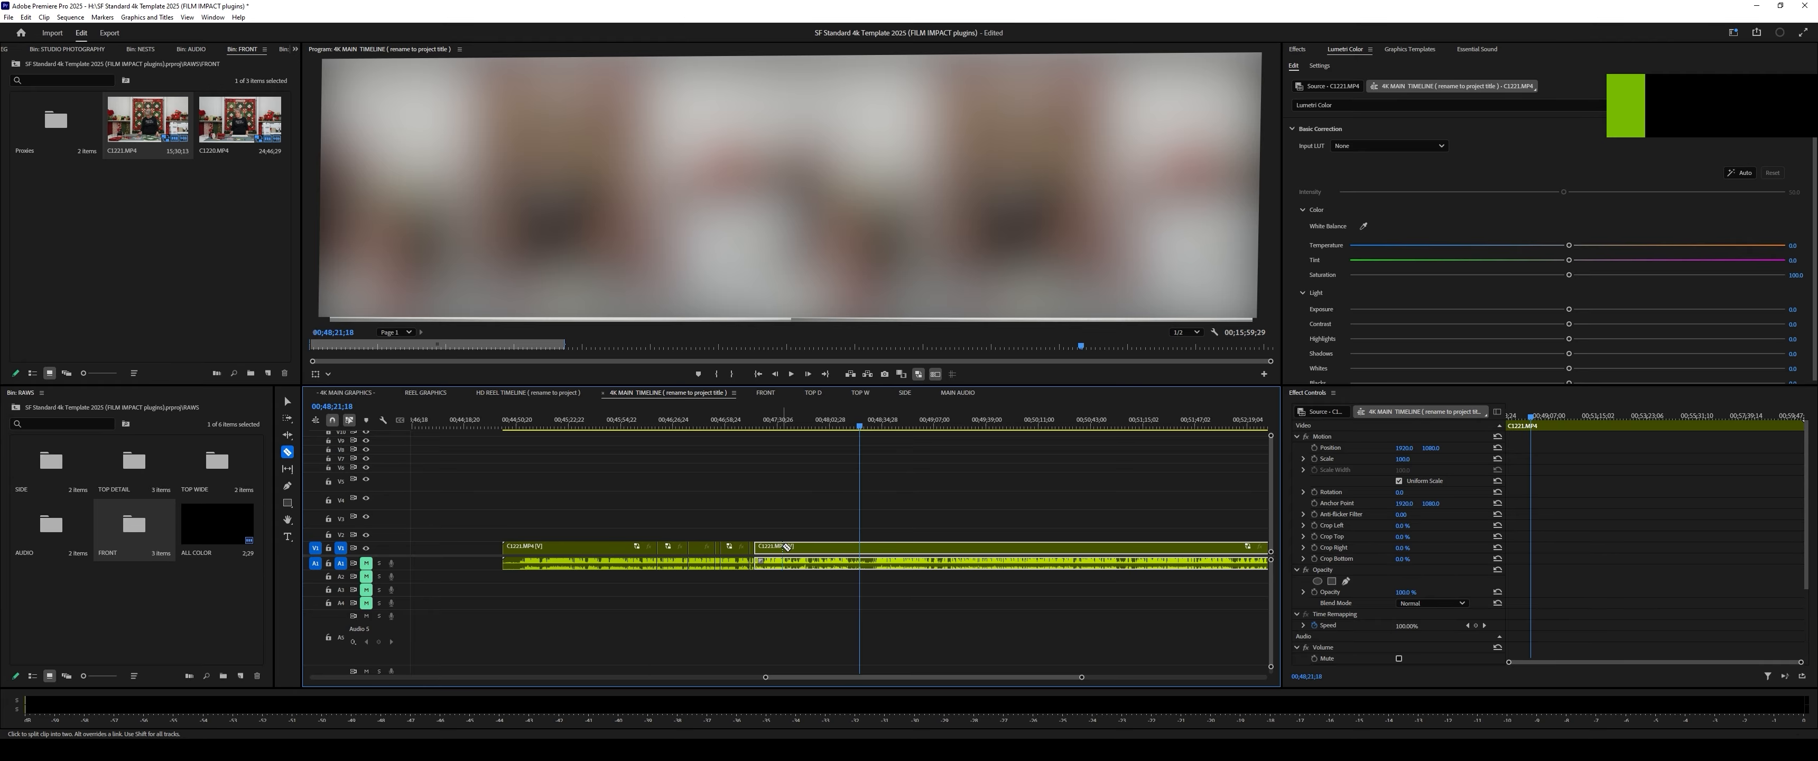
click(783, 548)
click(825, 548)
click(863, 548)
click(904, 548)
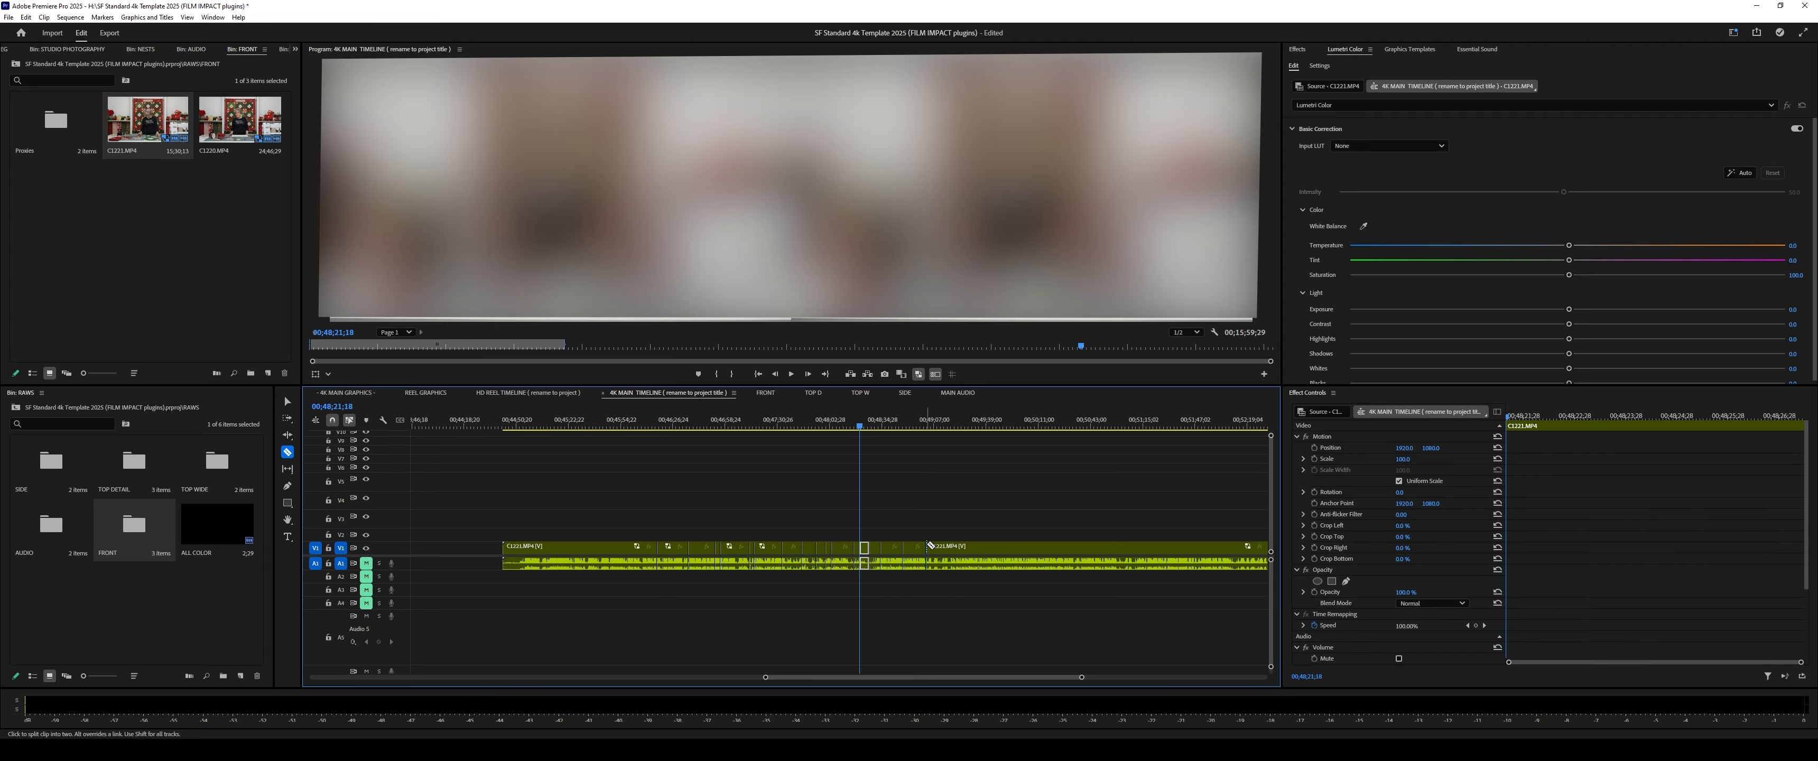
click(948, 548)
click(972, 548)
click(992, 548)
click(1009, 548)
click(1031, 548)
click(1056, 548)
click(1082, 548)
click(1097, 548)
click(1124, 548)
click(1153, 548)
click(1181, 549)
click(1199, 549)
click(1217, 548)
click(1246, 548)
key(v)
drag(1190, 486, 504, 593)
click(673, 551)
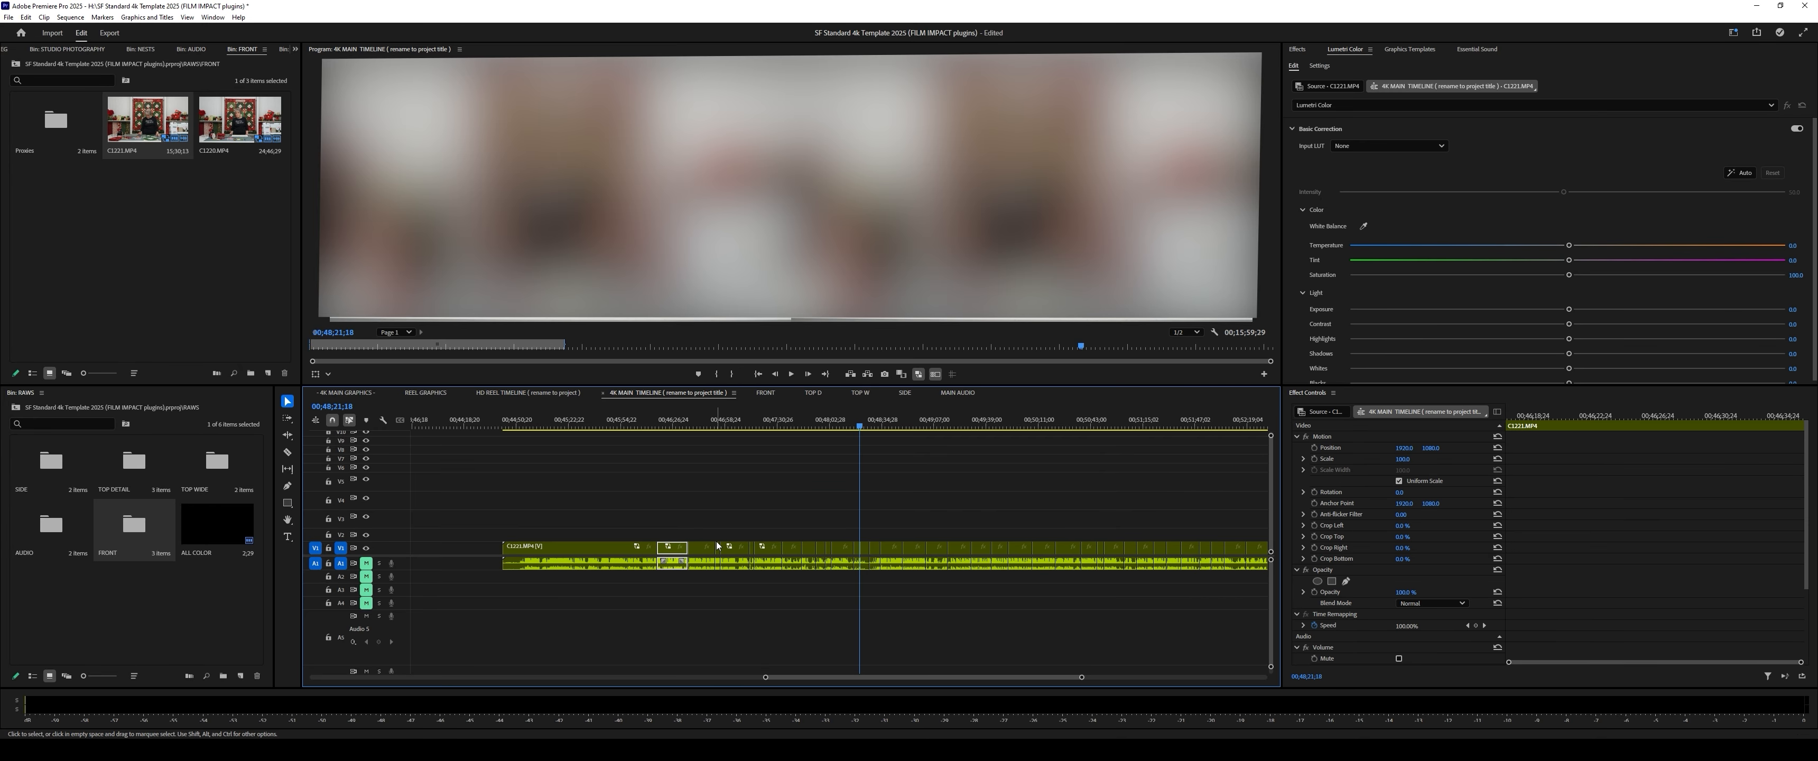
click(742, 550)
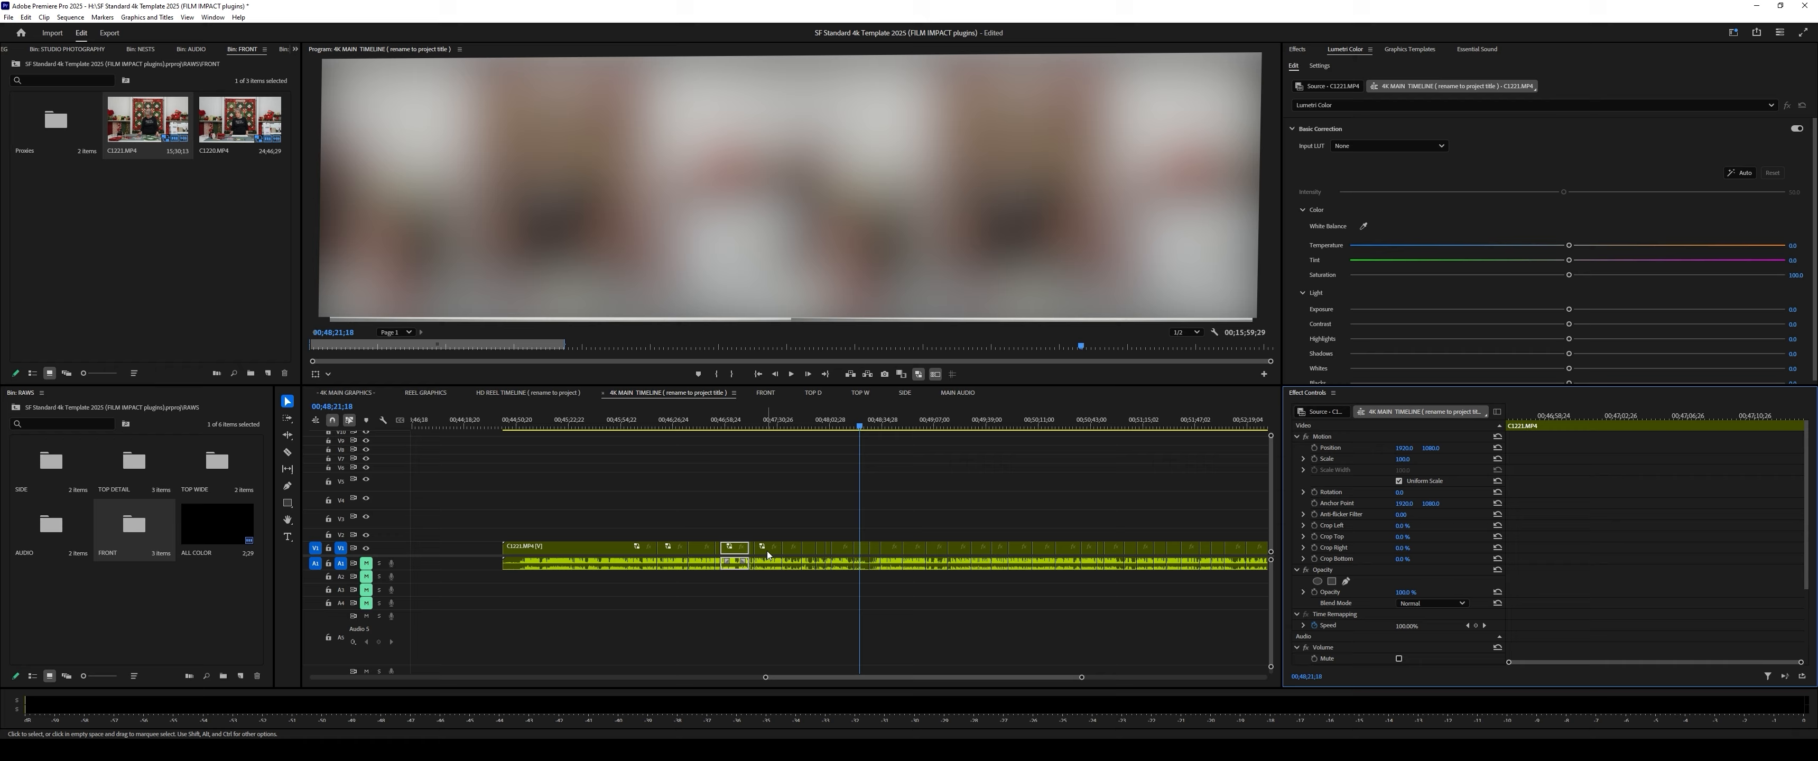
click(767, 551)
click(791, 552)
click(876, 550)
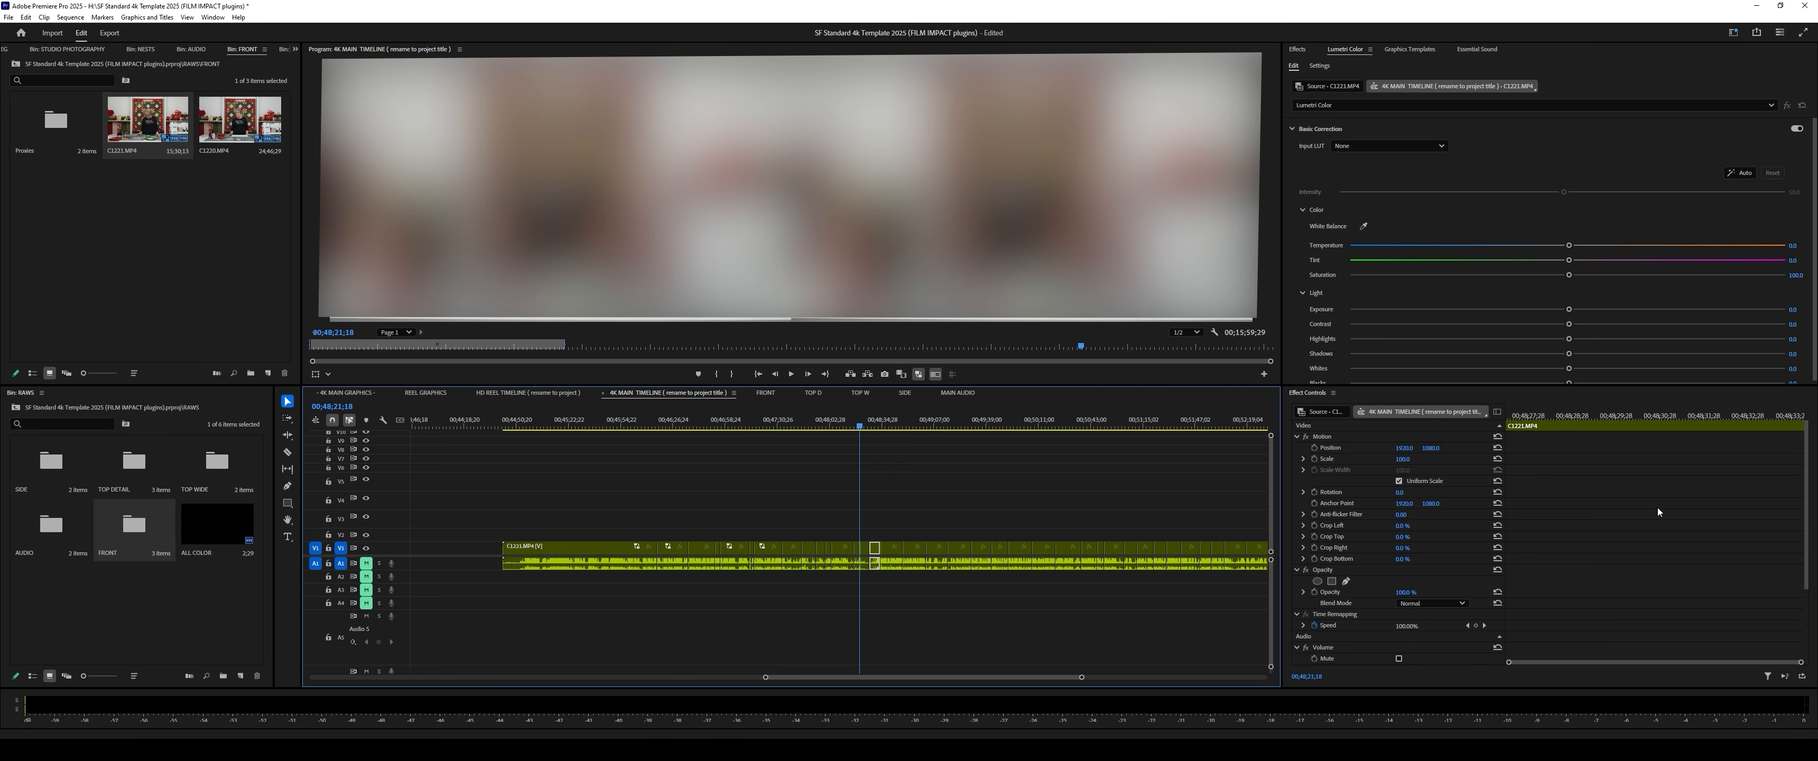
Step: On the segment at 00;47;05;13, set the Lumetri Temperature to its coolest extreme and Tint to its full magenta extreme
click(737, 426)
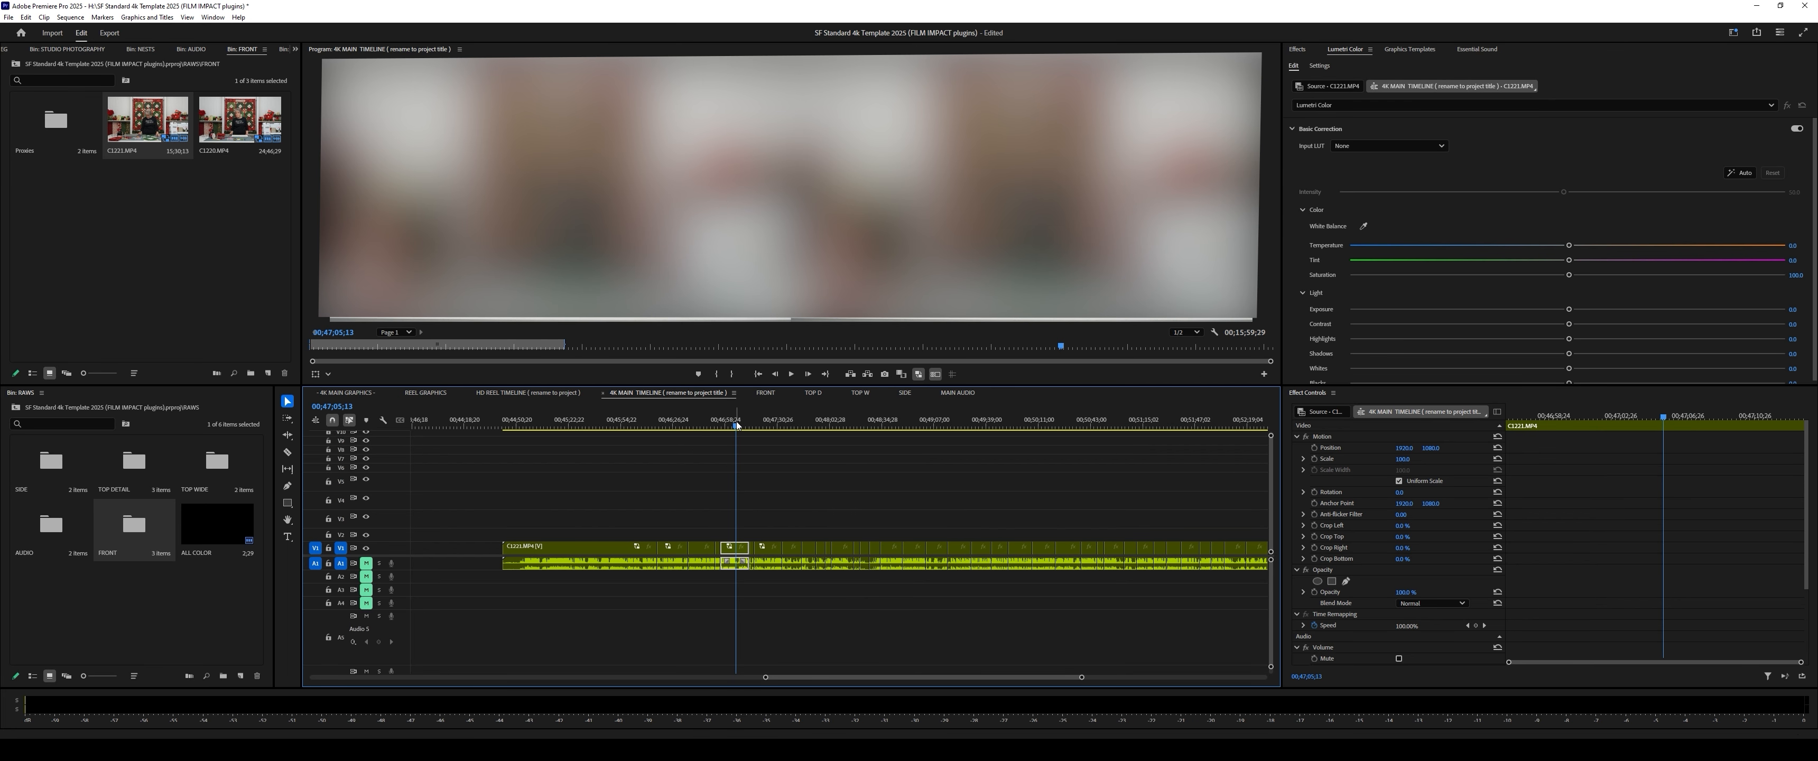
key(equal)
key(equal)
key(equal)
key(equal)
key(minus)
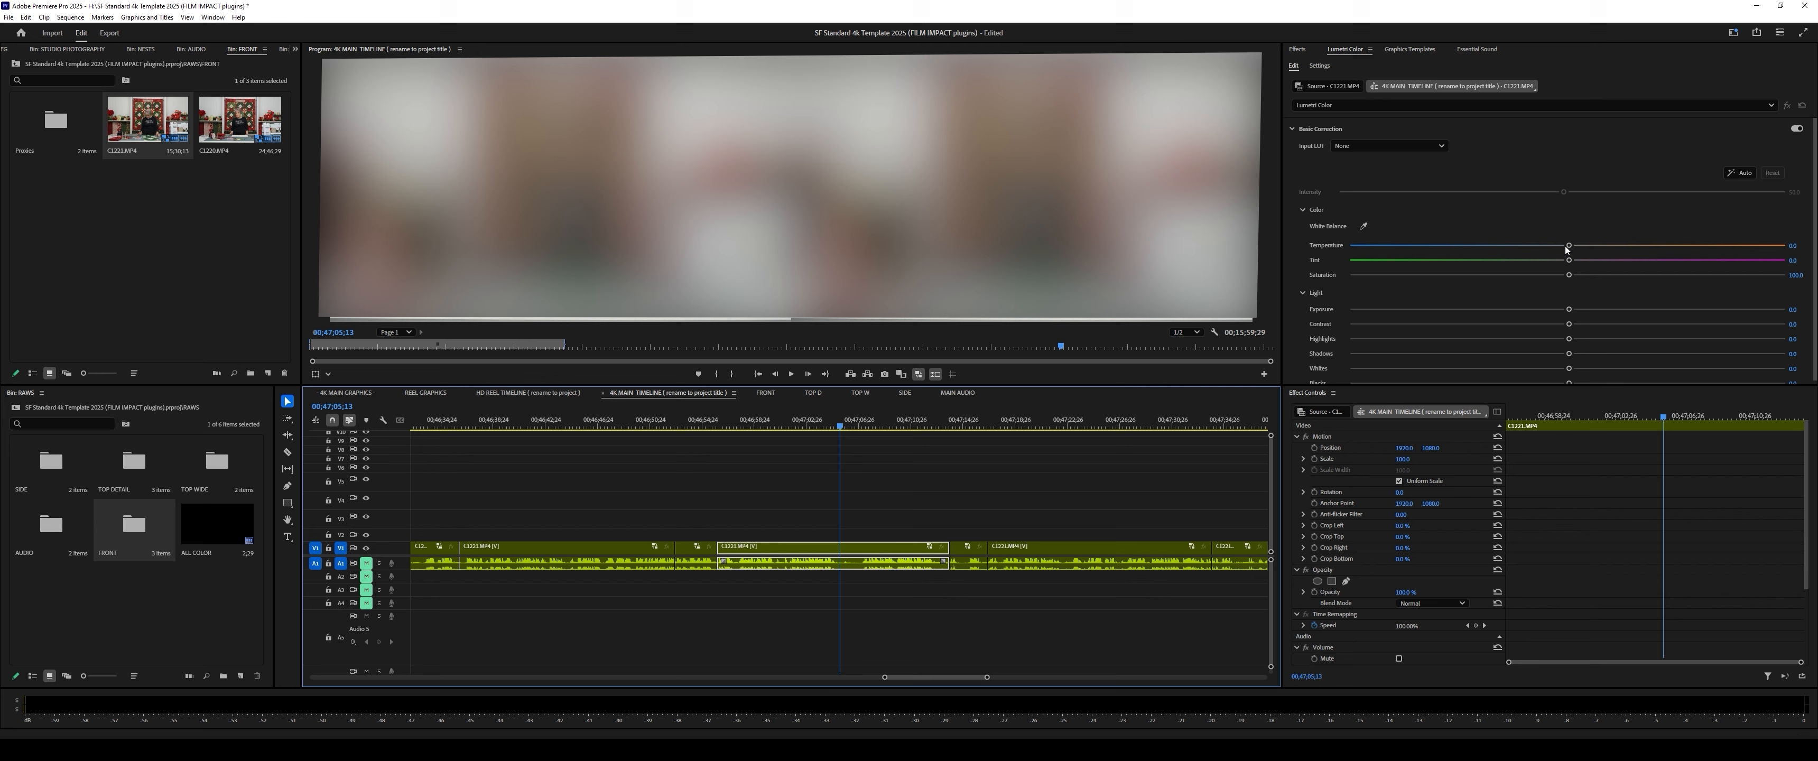
drag(1566, 247, 1331, 253)
drag(1568, 260, 1789, 262)
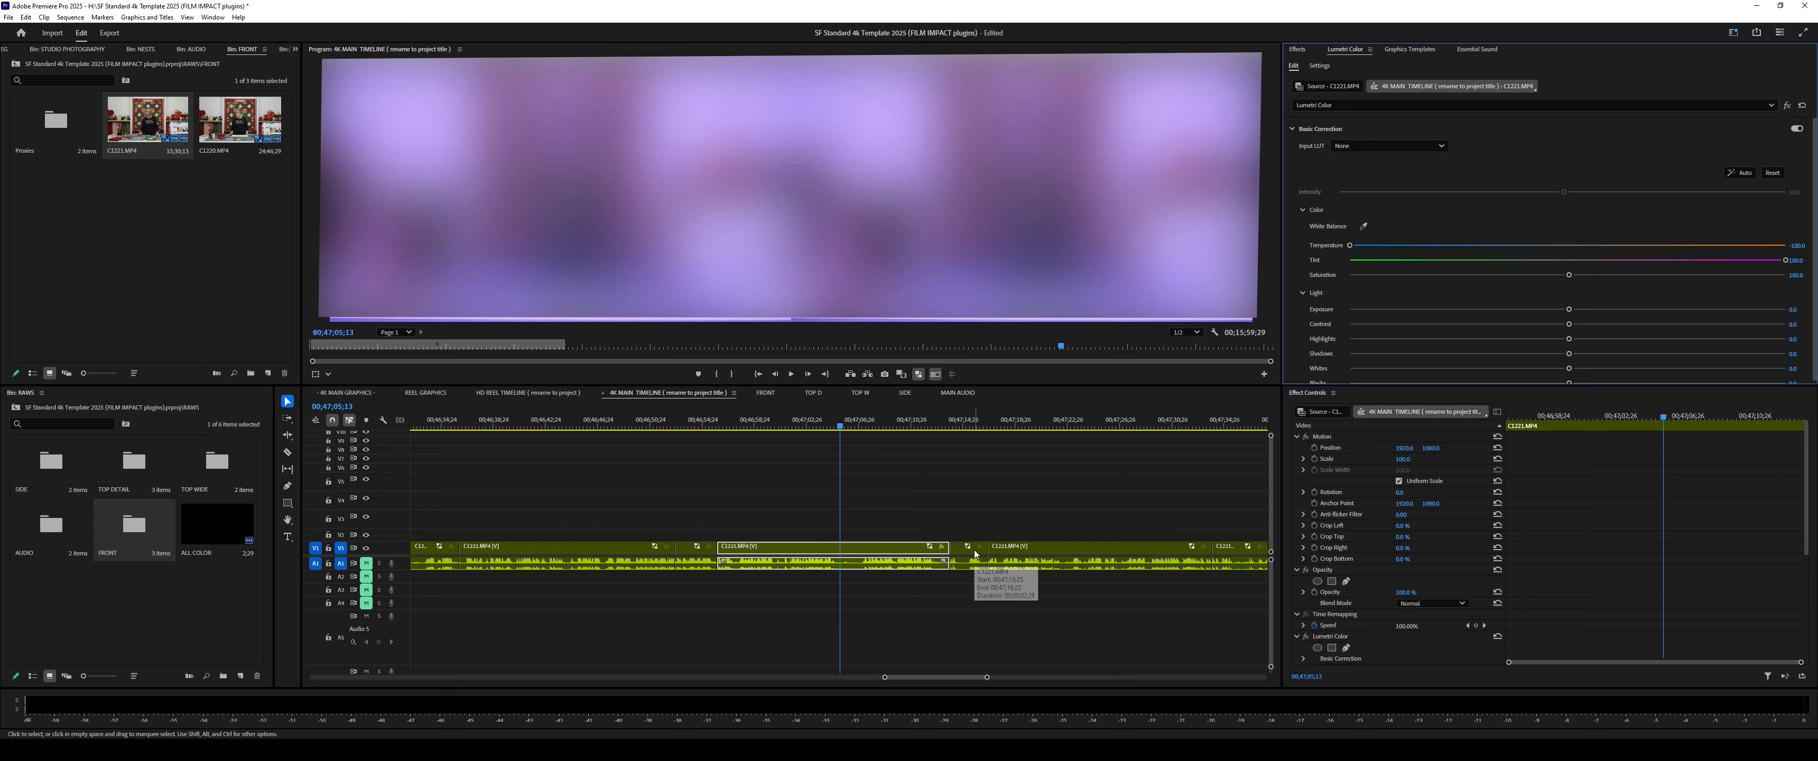
Step: Try to paste attributes onto the group of segments directly following the graded segment
key(minus)
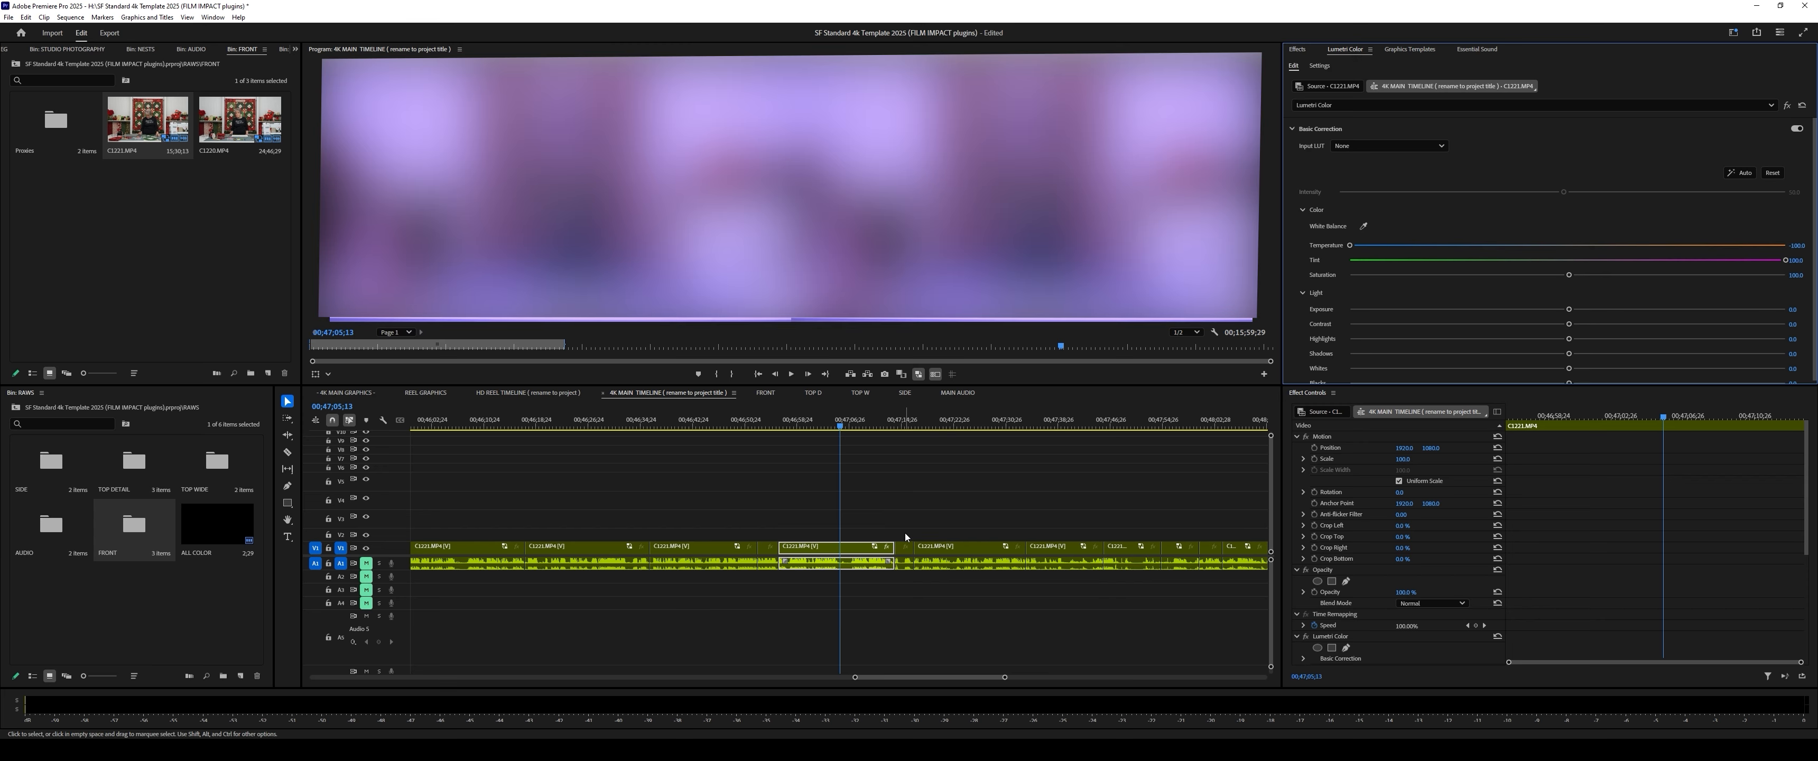
click(906, 534)
drag(905, 533, 1173, 555)
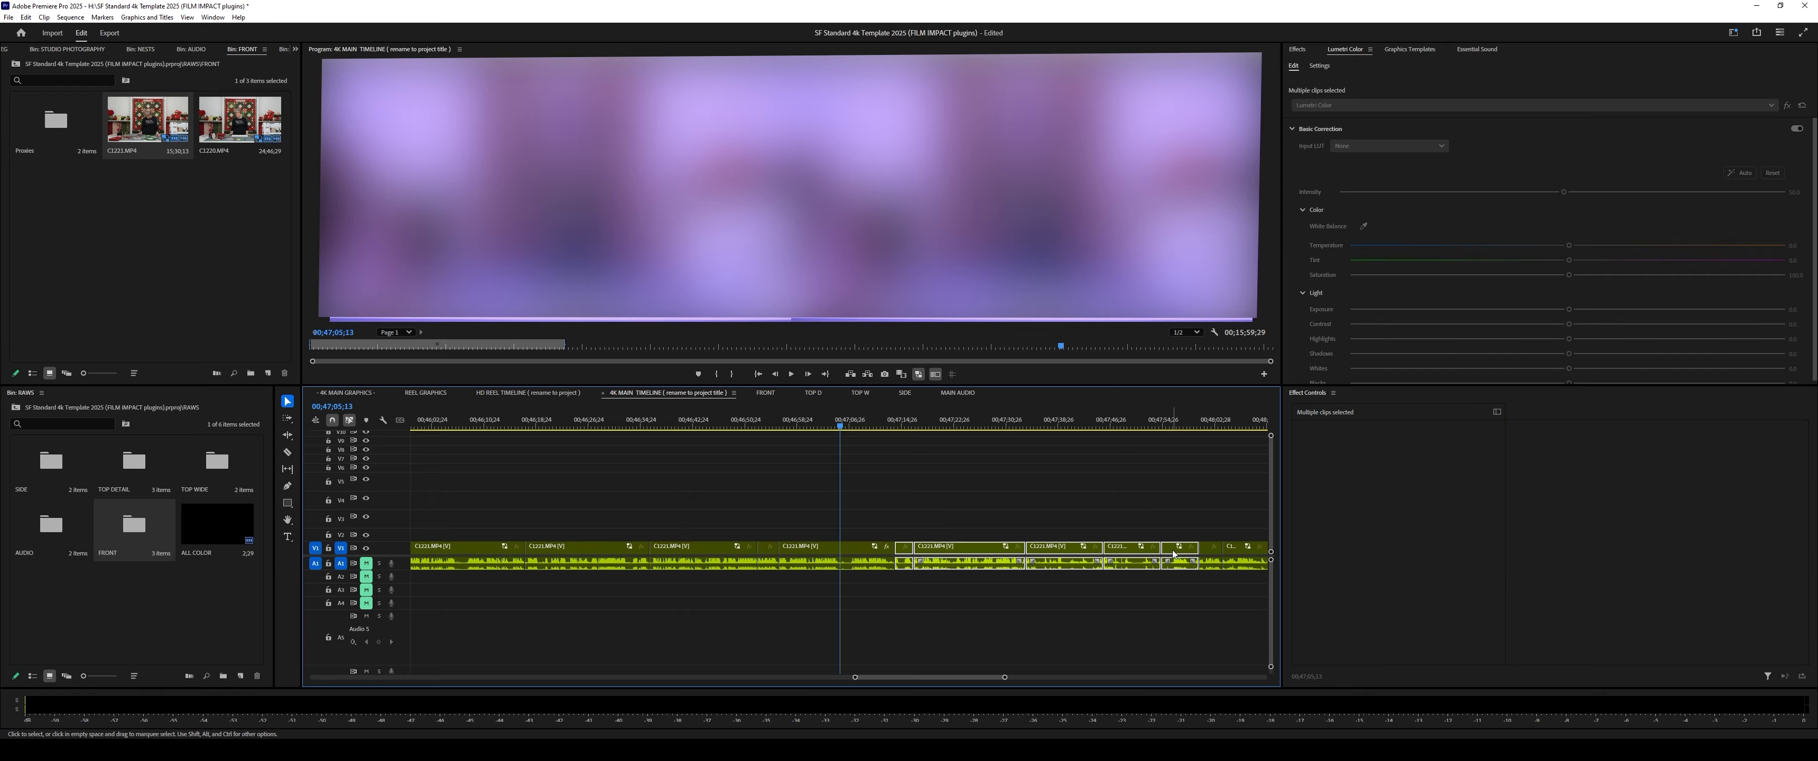
right_click(1174, 554)
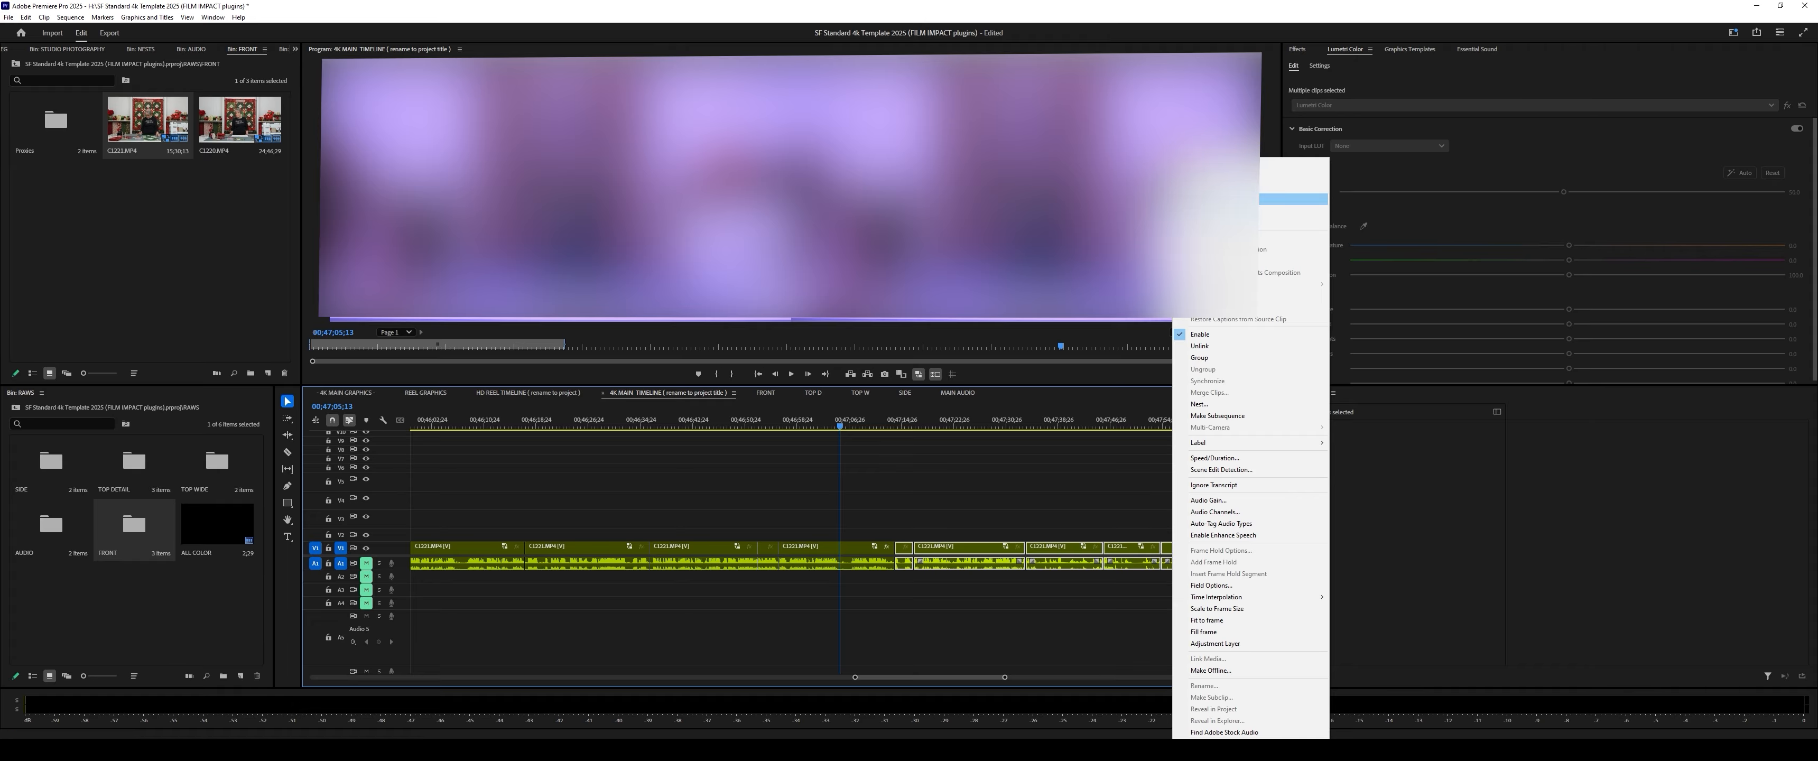
click(1242, 200)
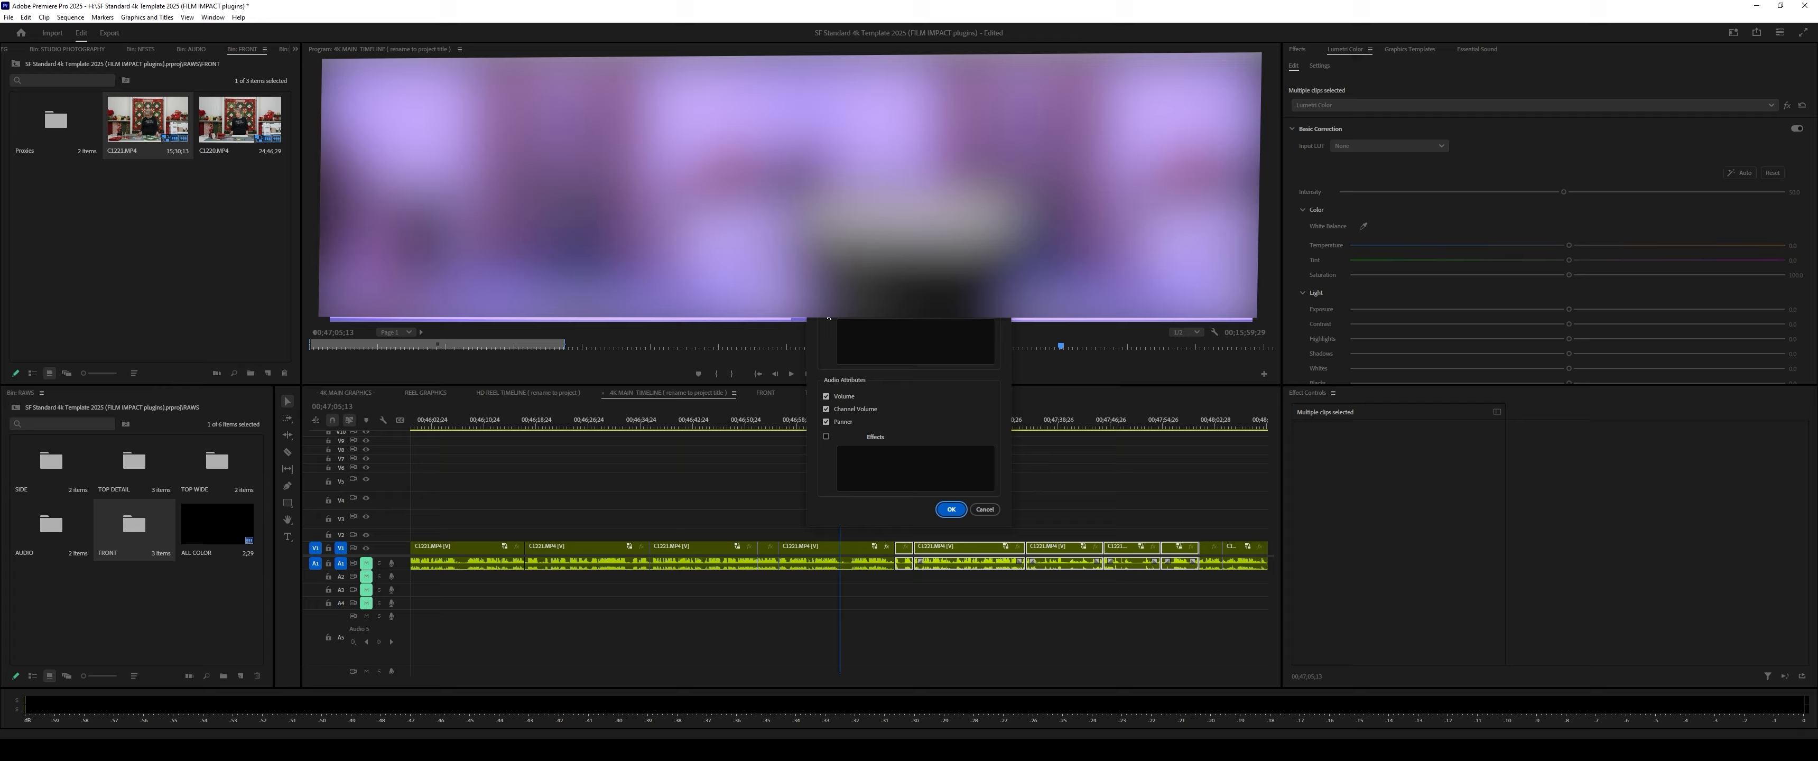
click(950, 509)
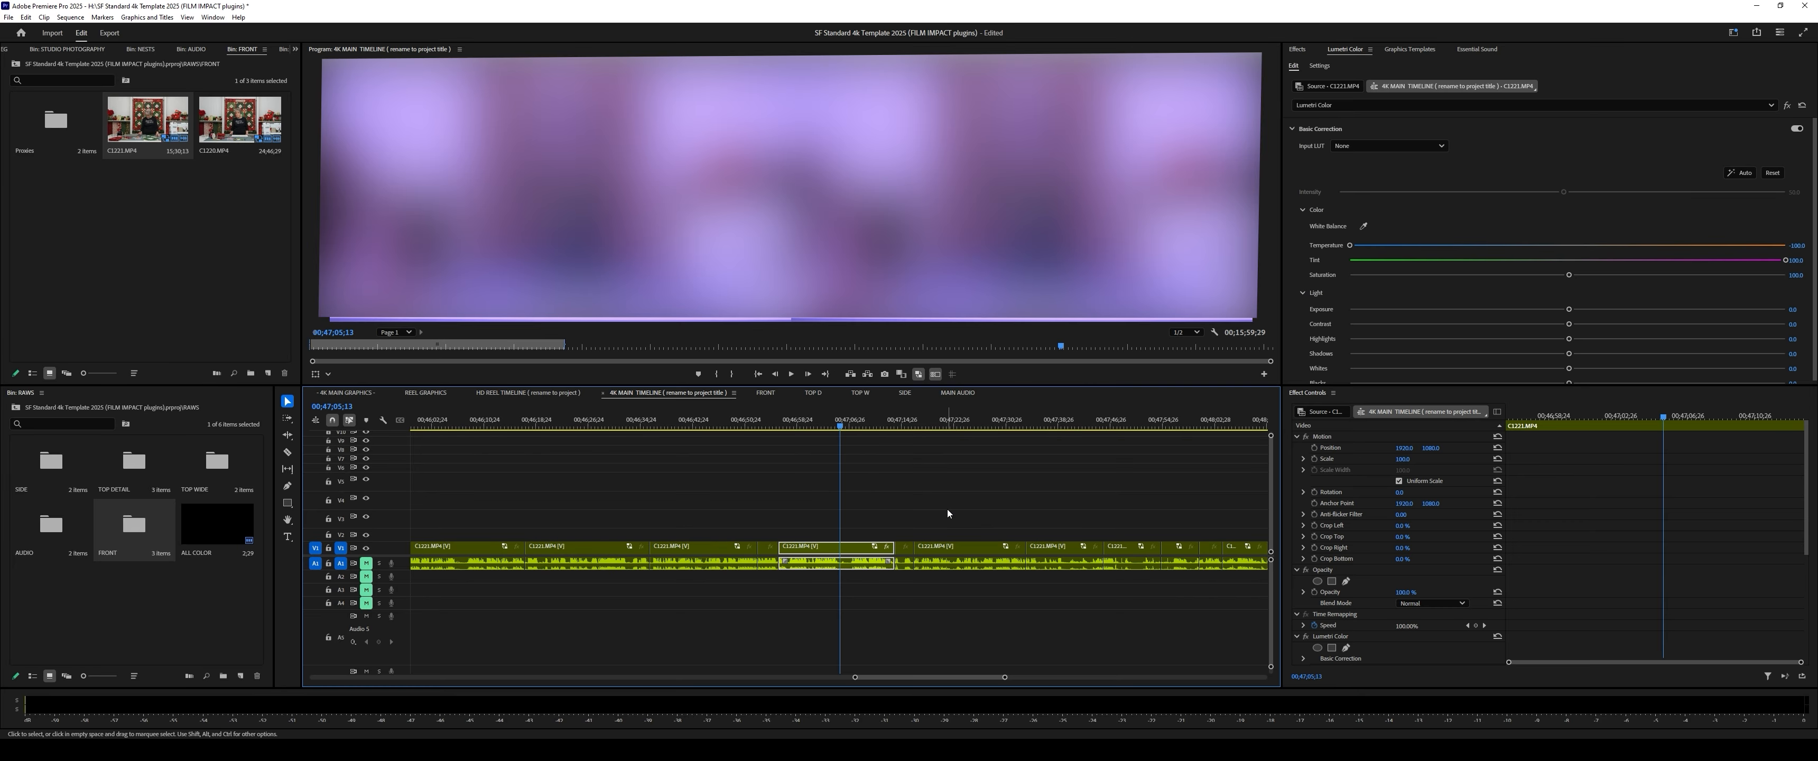
Step: Copy the graded segment, paste its attributes onto the following group of segments, and scrub through them to check the color
right_click(860, 554)
key(Escape)
drag(901, 488, 1210, 569)
right_click(1130, 556)
click(1242, 198)
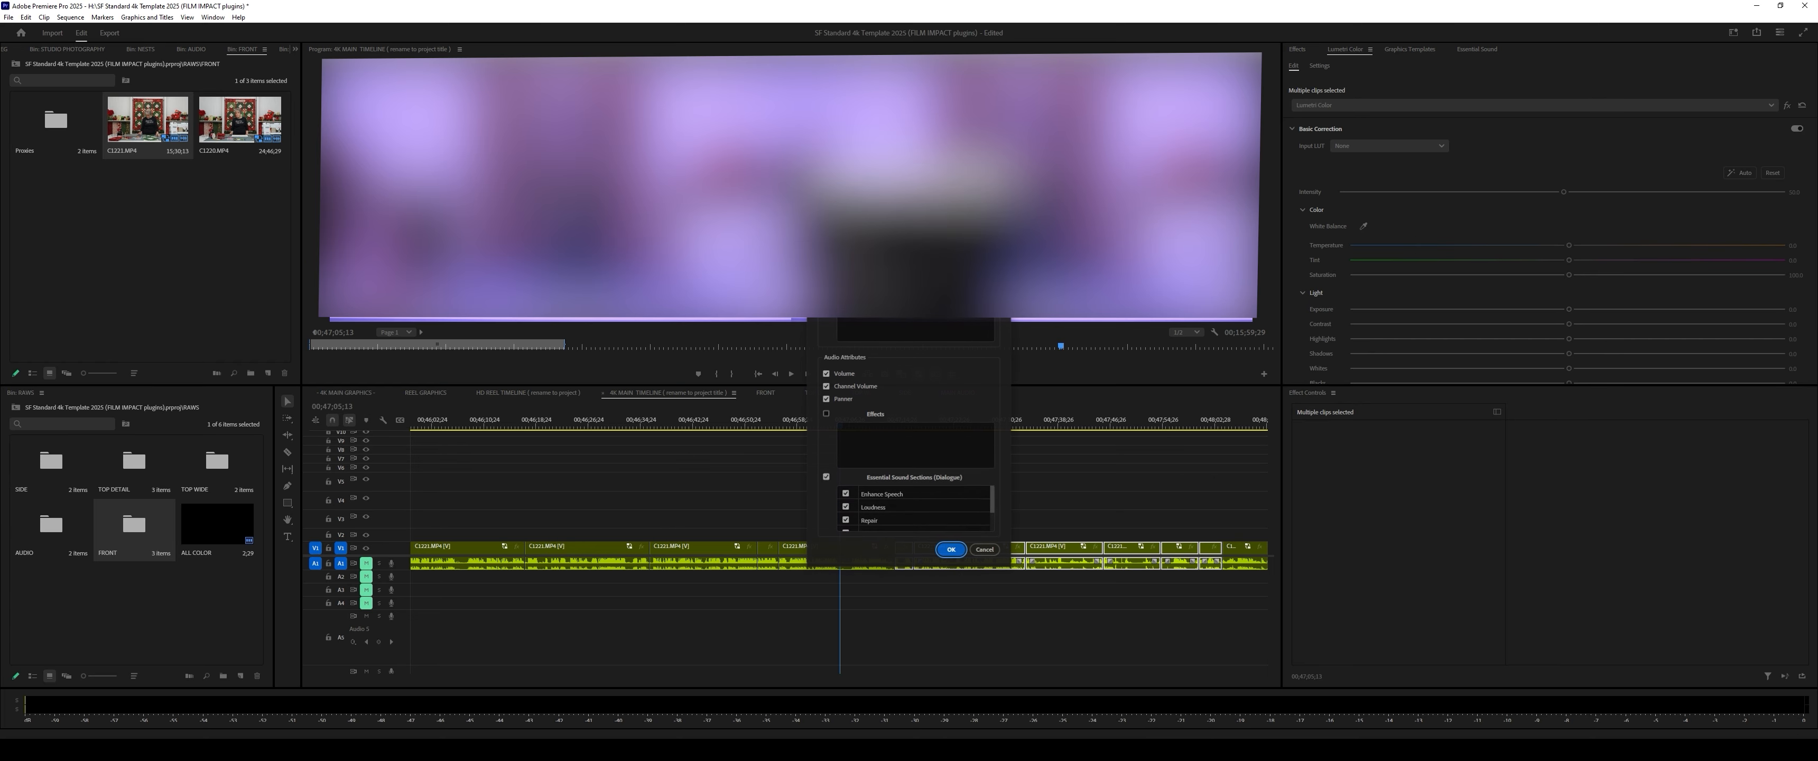
click(955, 551)
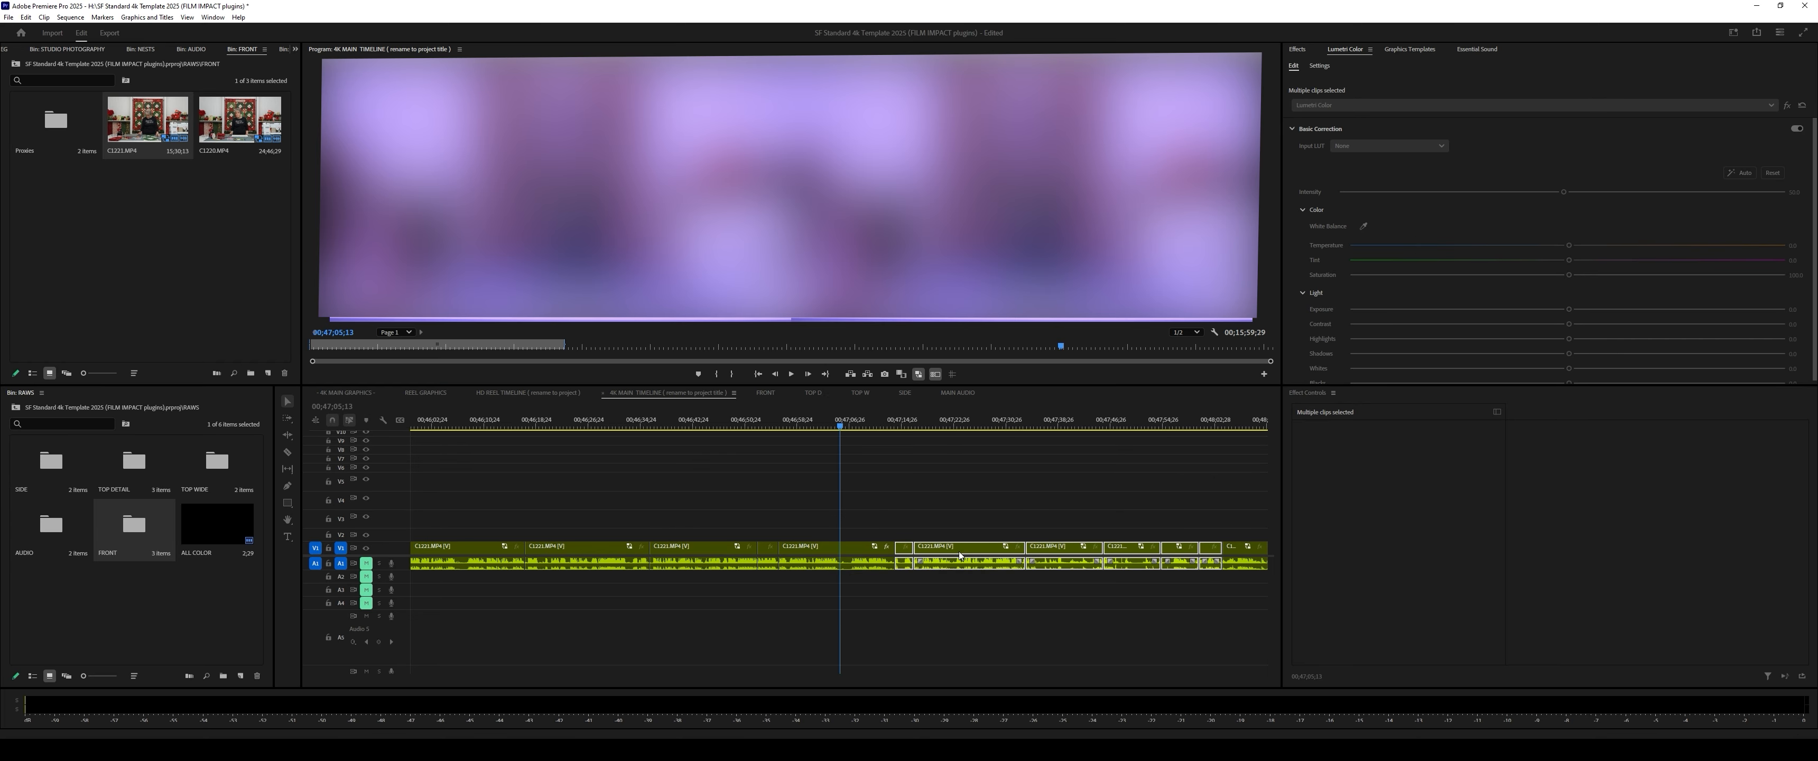
drag(1022, 602, 958, 568)
drag(840, 421, 1098, 515)
Step: Delete all the cut-up C1221.MP4 segments that follow the nested clips in the main timeline
key(minus)
key(minus)
key(minus)
key(minus)
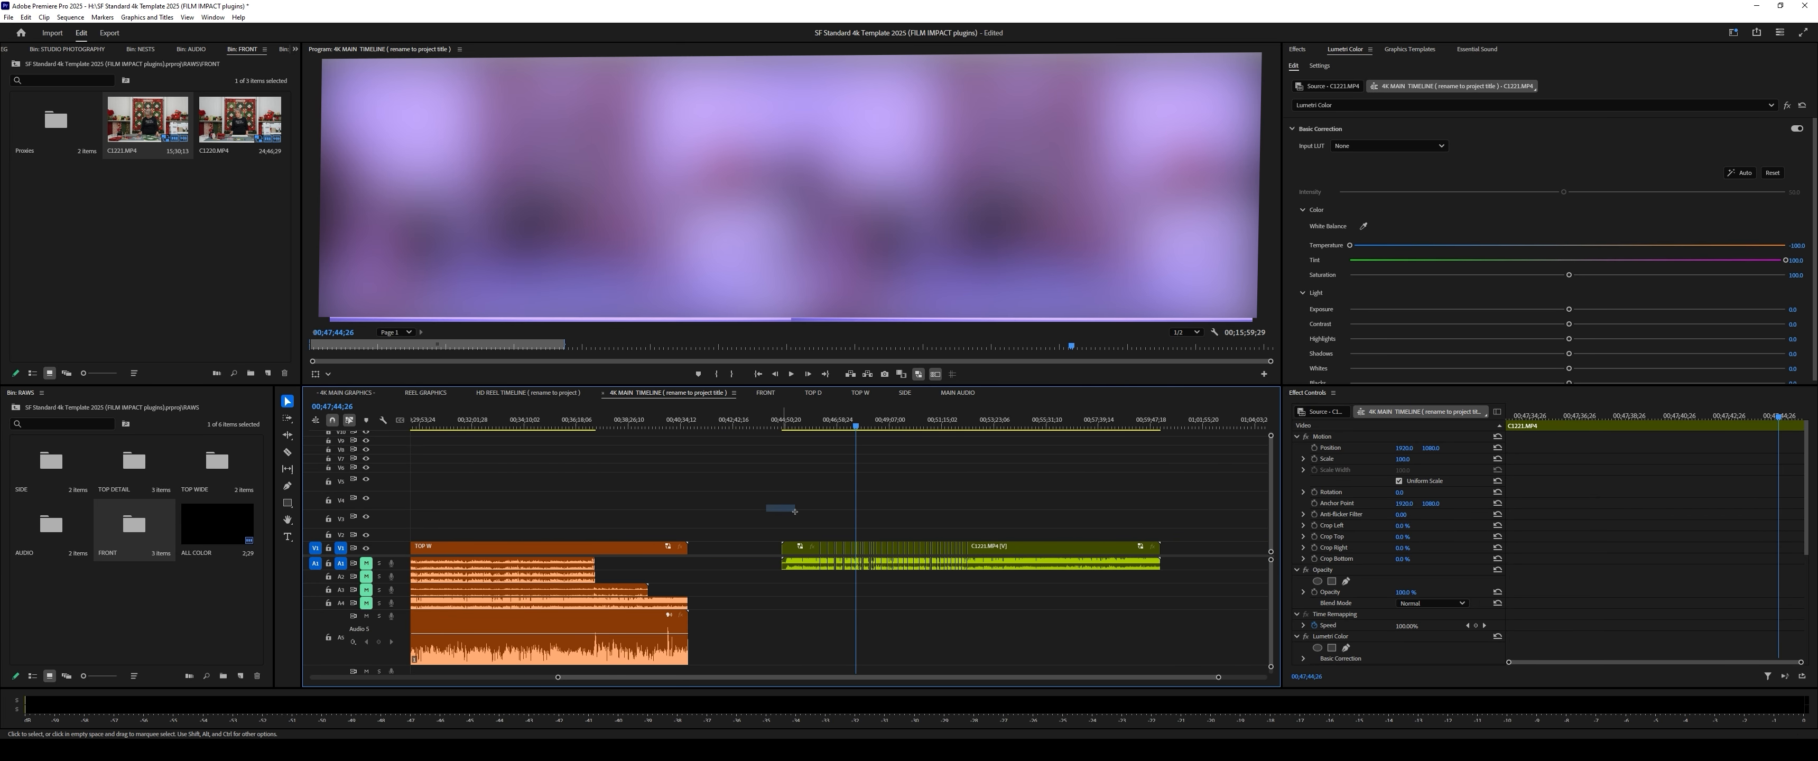
drag(779, 507, 1185, 555)
key(Delete)
key(backslash)
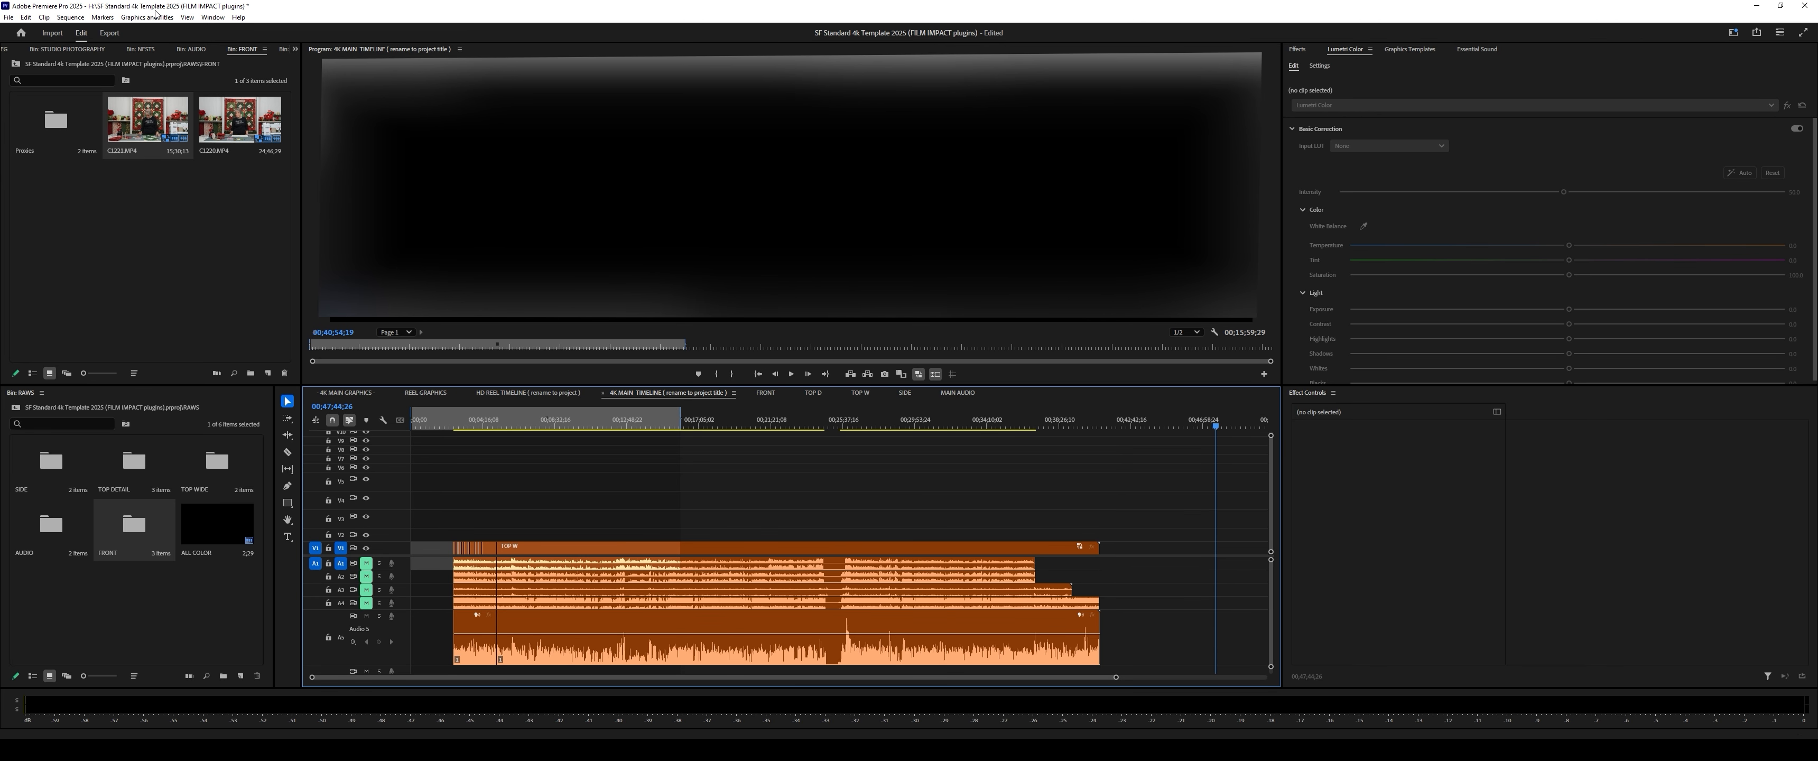
Step: Close the current project
click(9, 17)
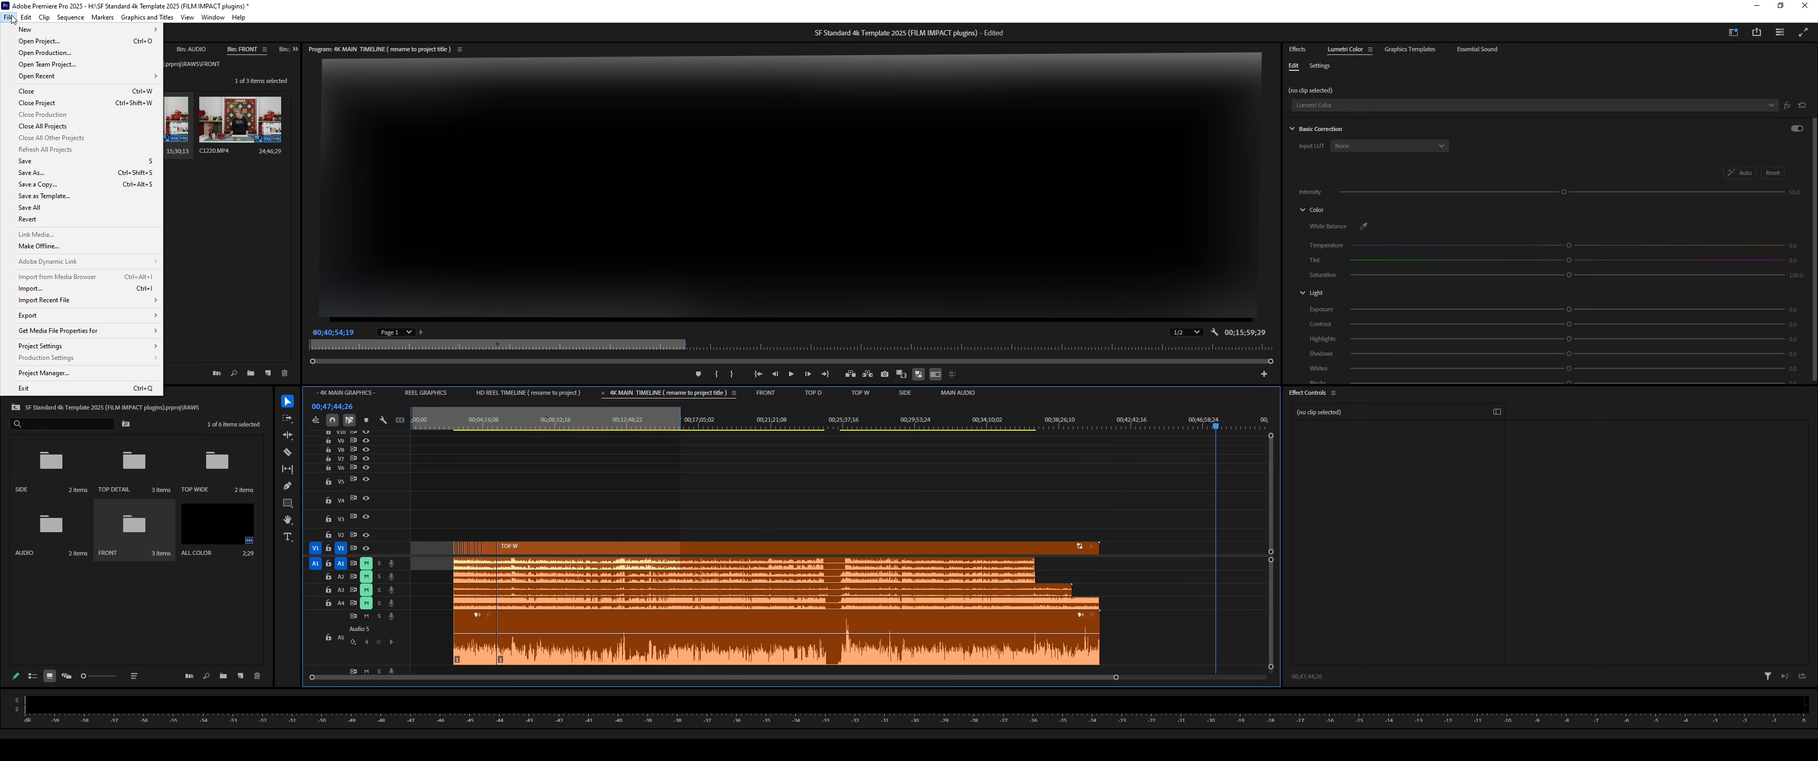
click(27, 105)
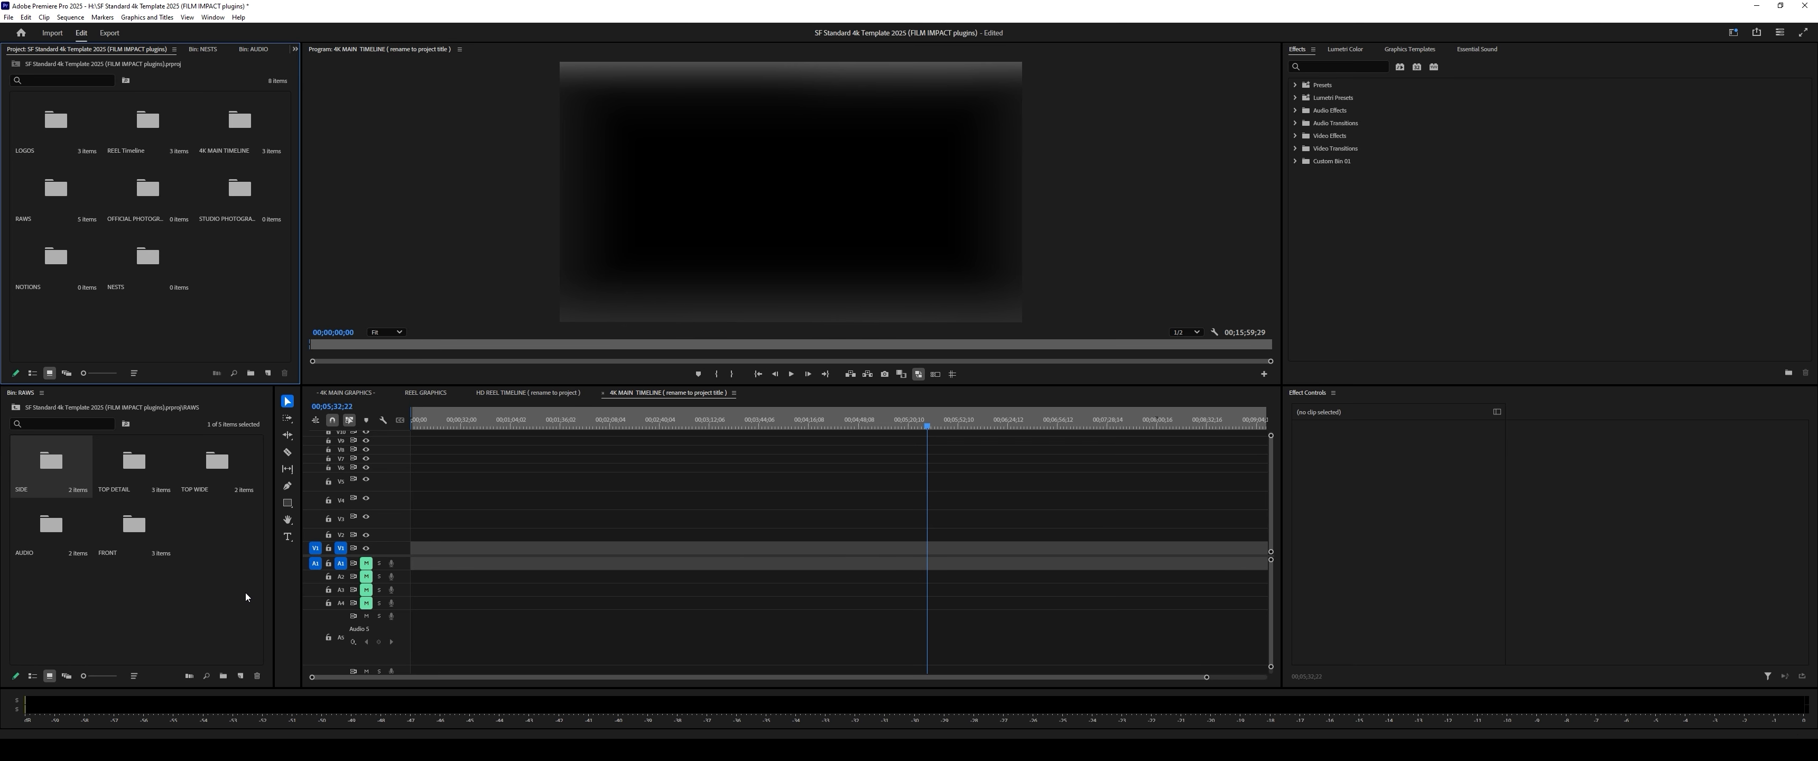
Step: Place the first clip from the SIDE bin at the start of track V1 in the empty main timeline
double_click(216, 463)
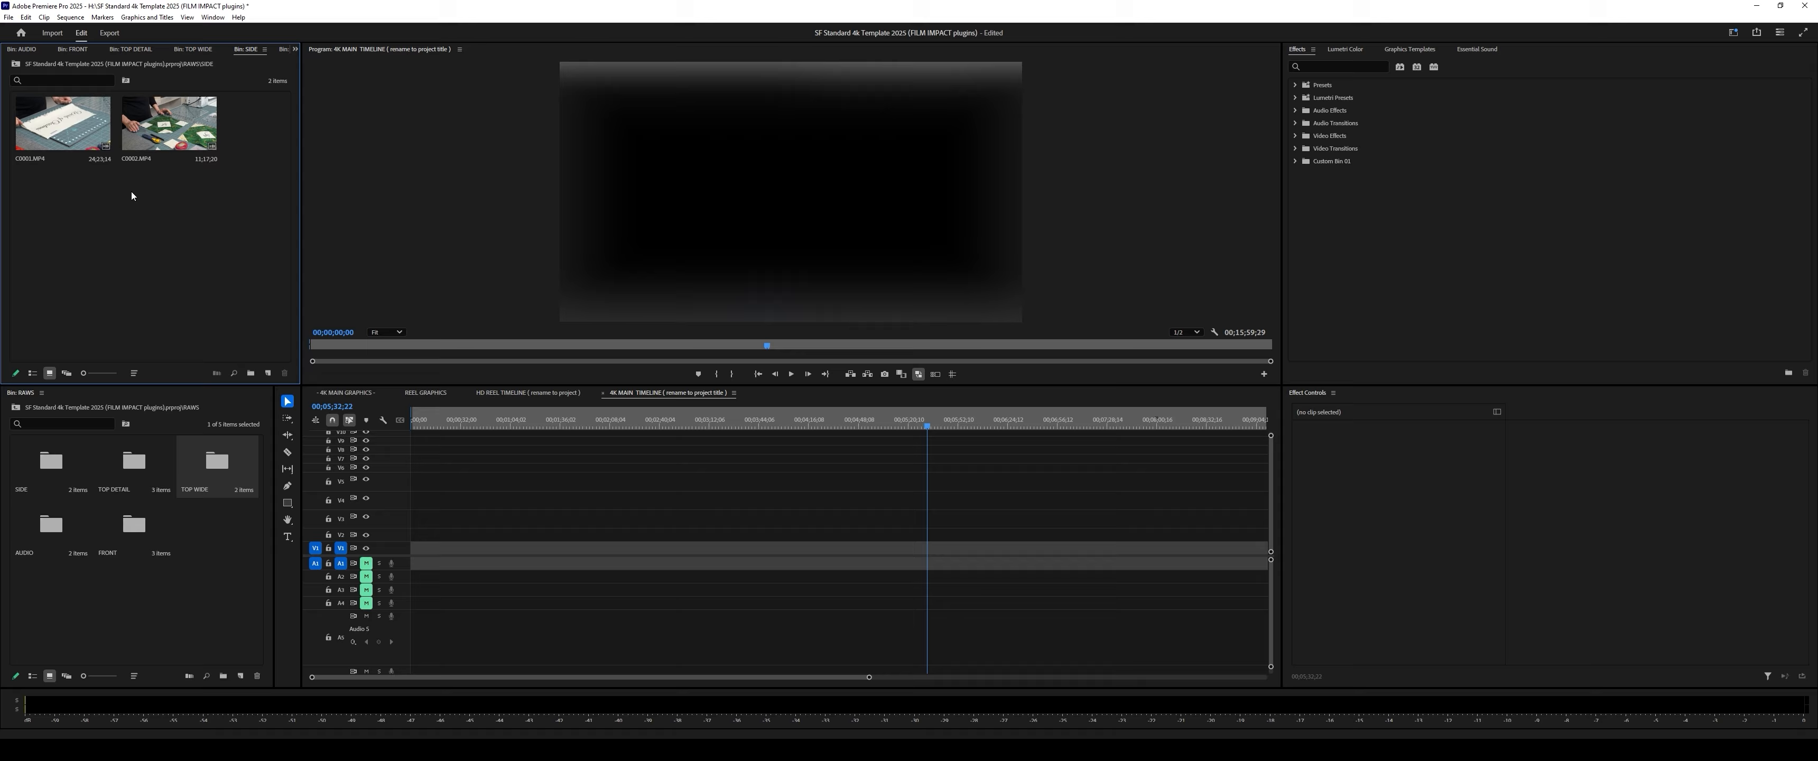
drag(62, 124, 420, 548)
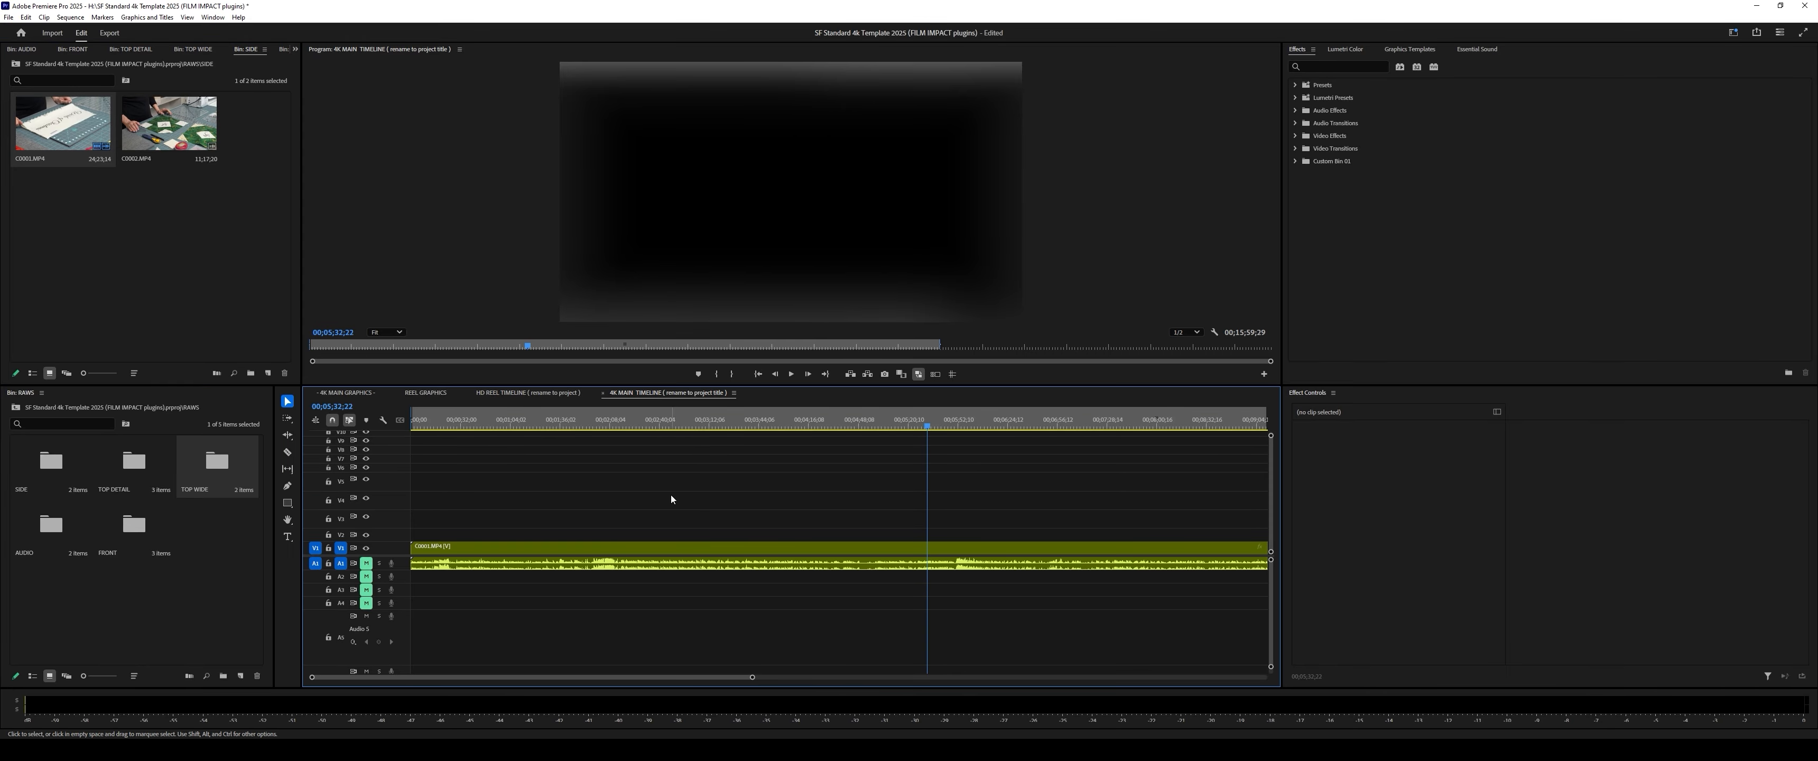
key(backslash)
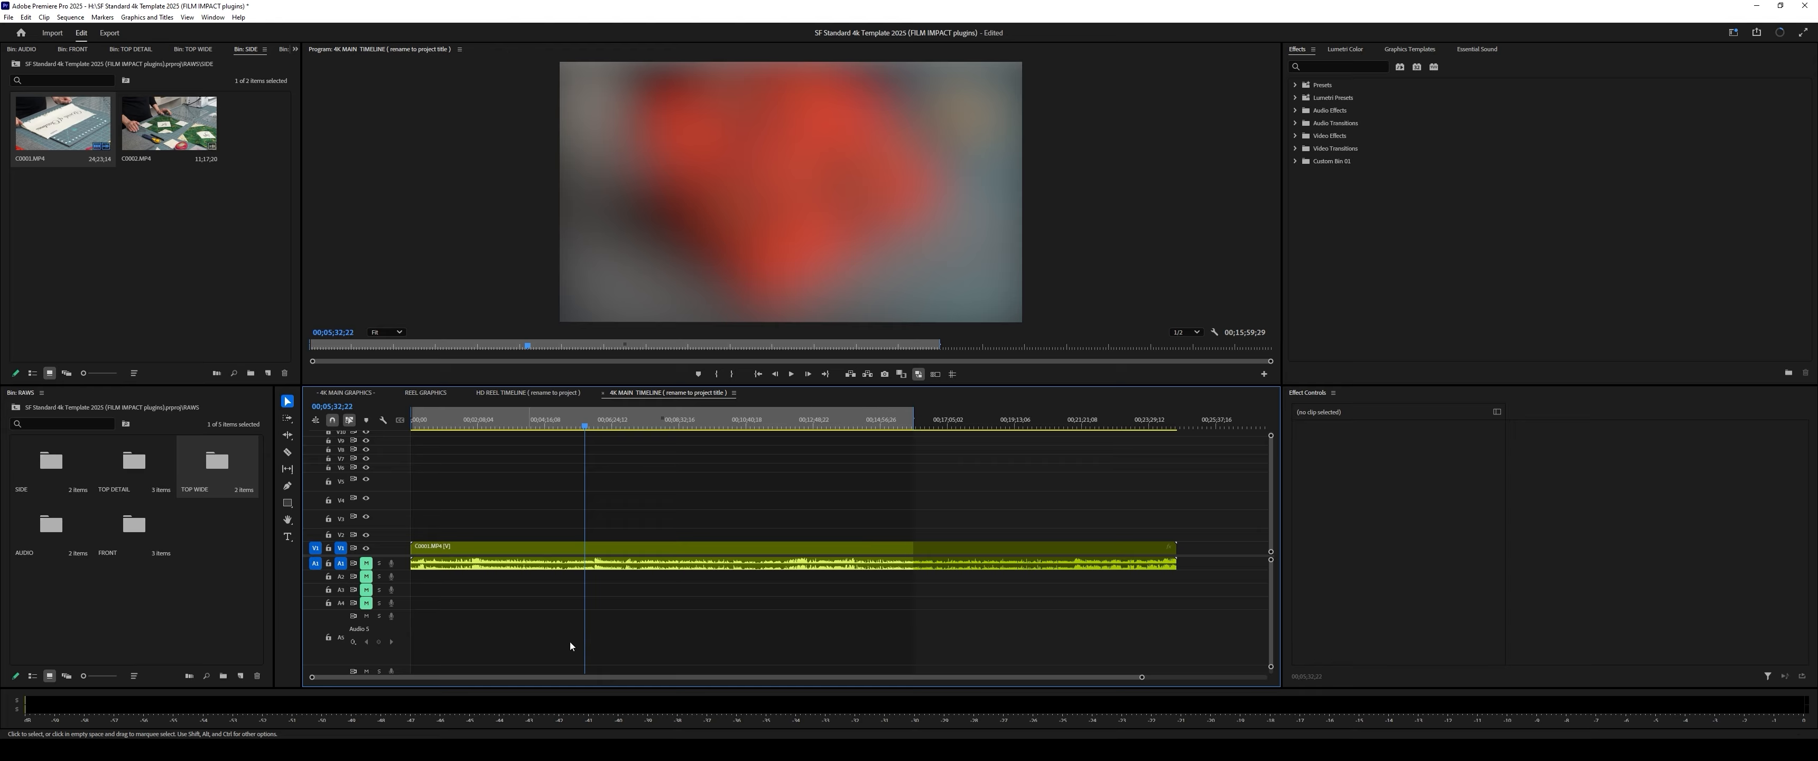
Step: Add the second SIDE clip after the first on V1, and place the two AUDIO bin recordings on A5 beneath the two takes
drag(169, 124, 1219, 569)
key(backslash)
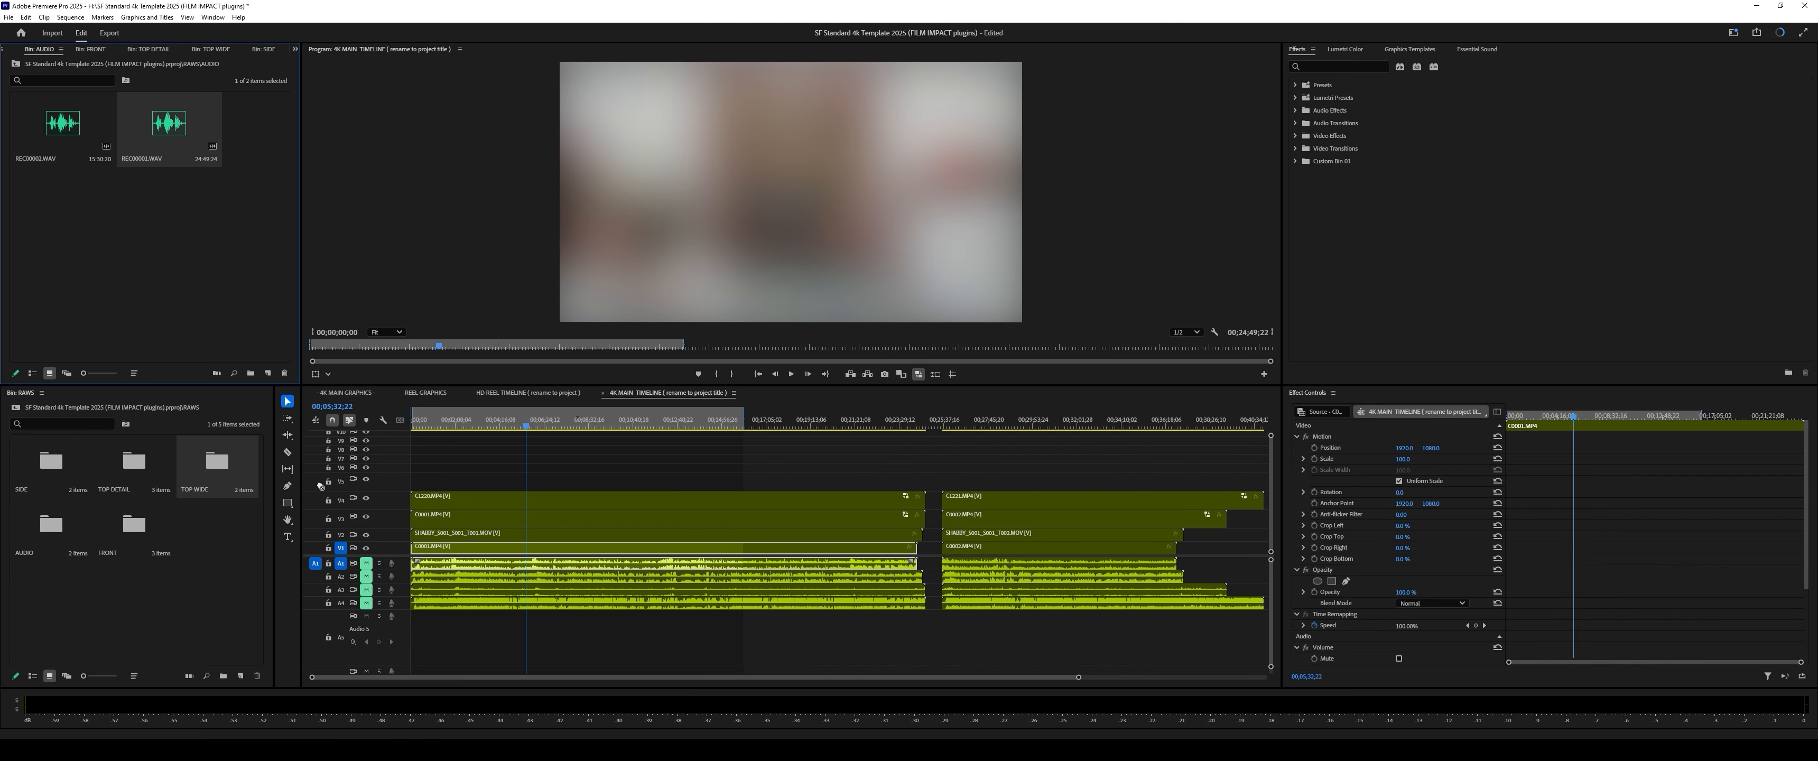
drag(320, 486, 417, 637)
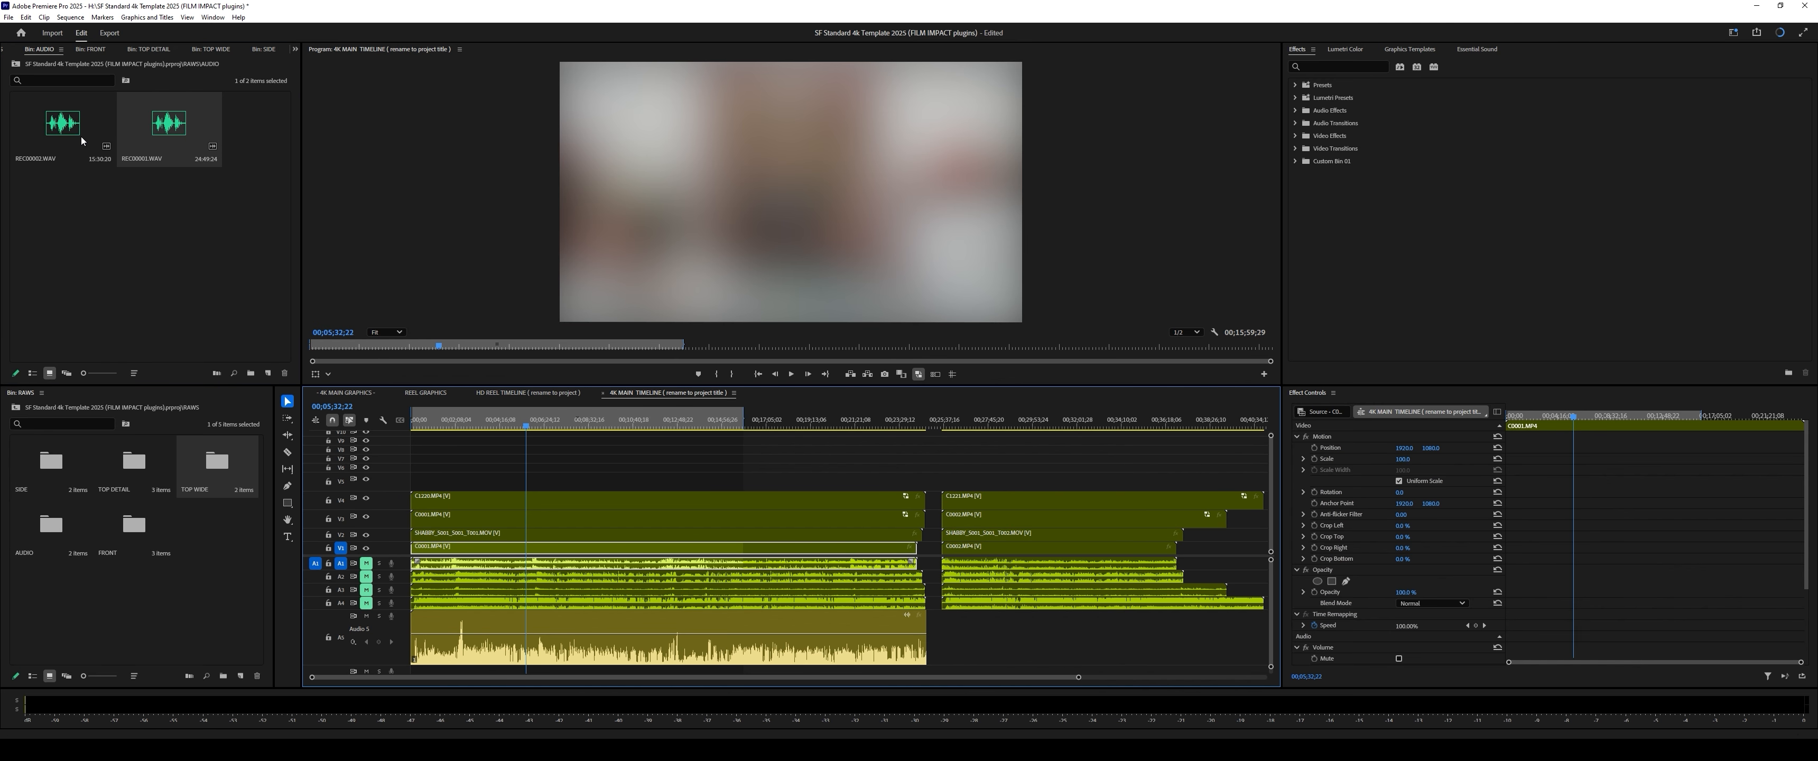
mouse_move(81, 141)
mouse_down()
mouse_move(978, 639)
mouse_move(958, 666)
mouse_up()
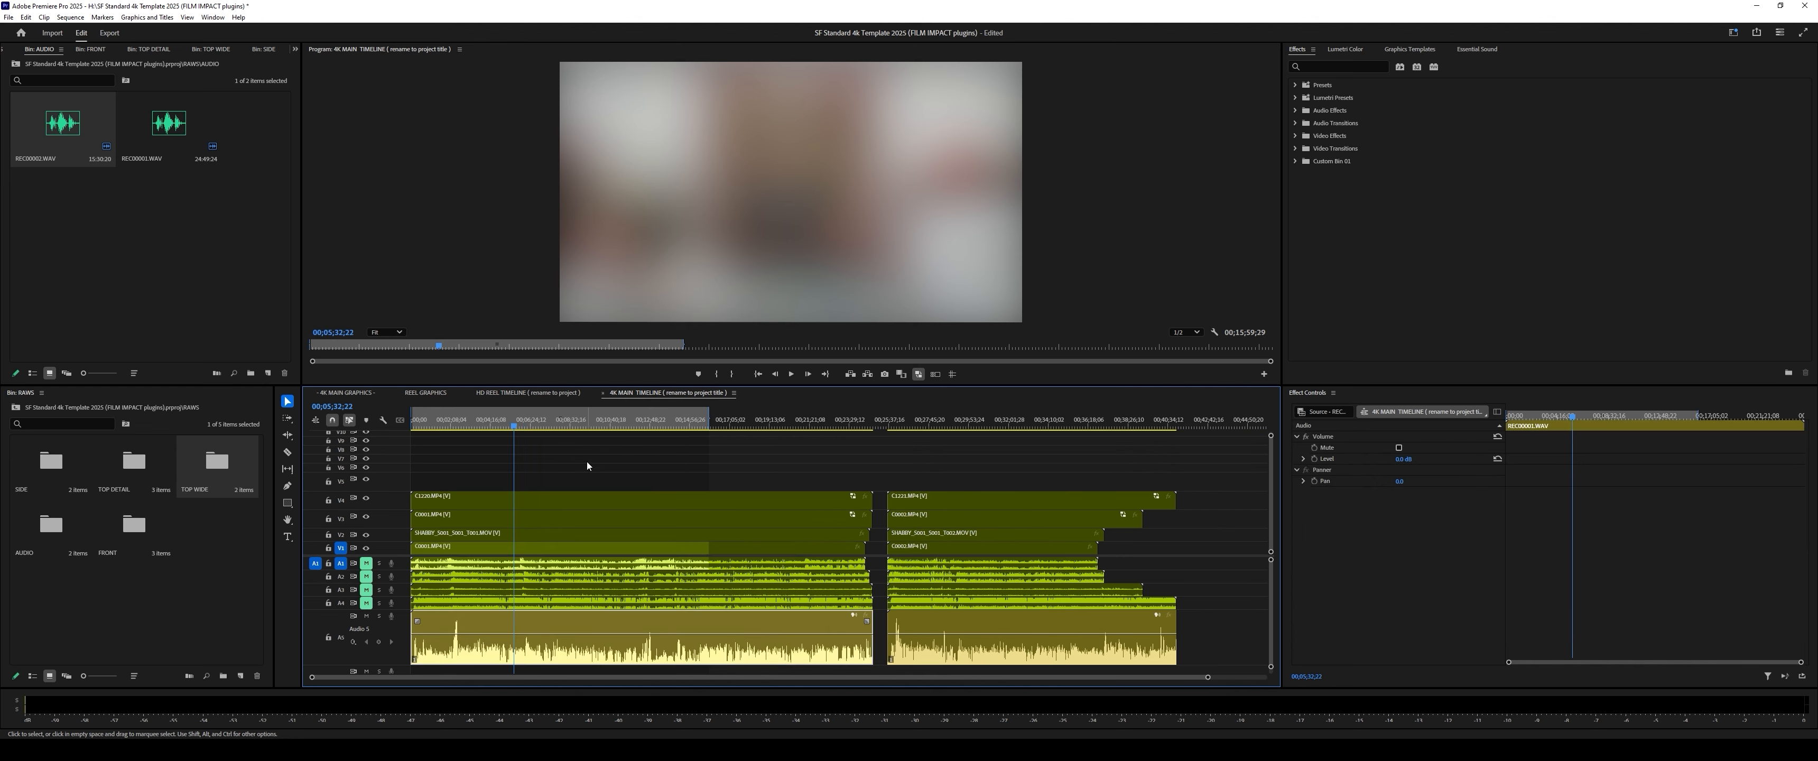
Step: Select each of the two takes' stacked clips in turn and check the first take at different playhead positions
drag(586, 462, 618, 562)
click(632, 635)
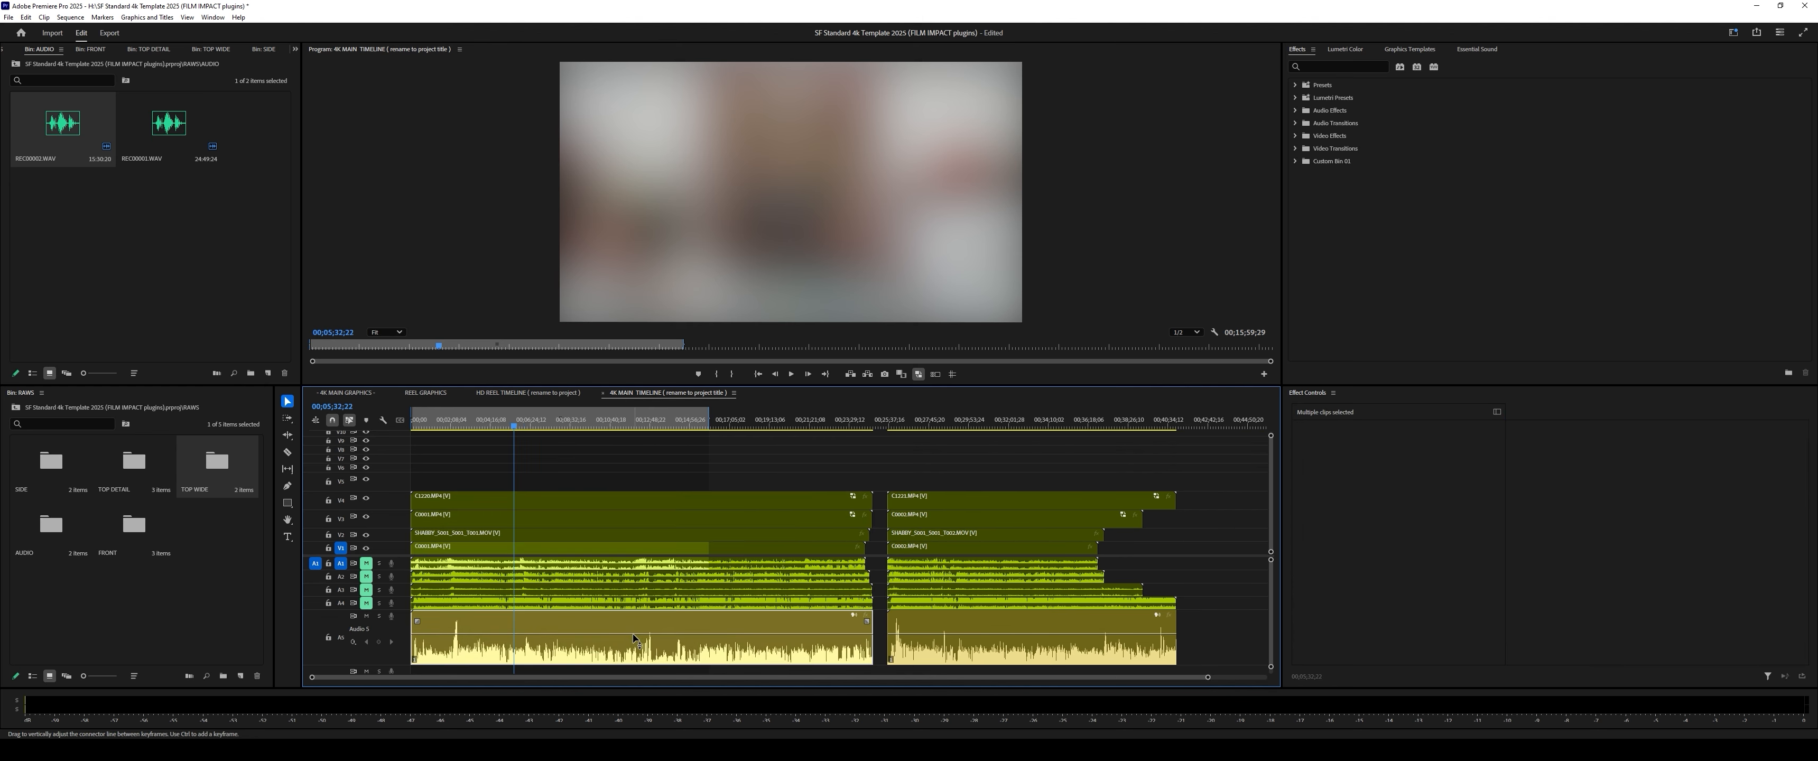
drag(679, 435, 644, 664)
click(930, 616)
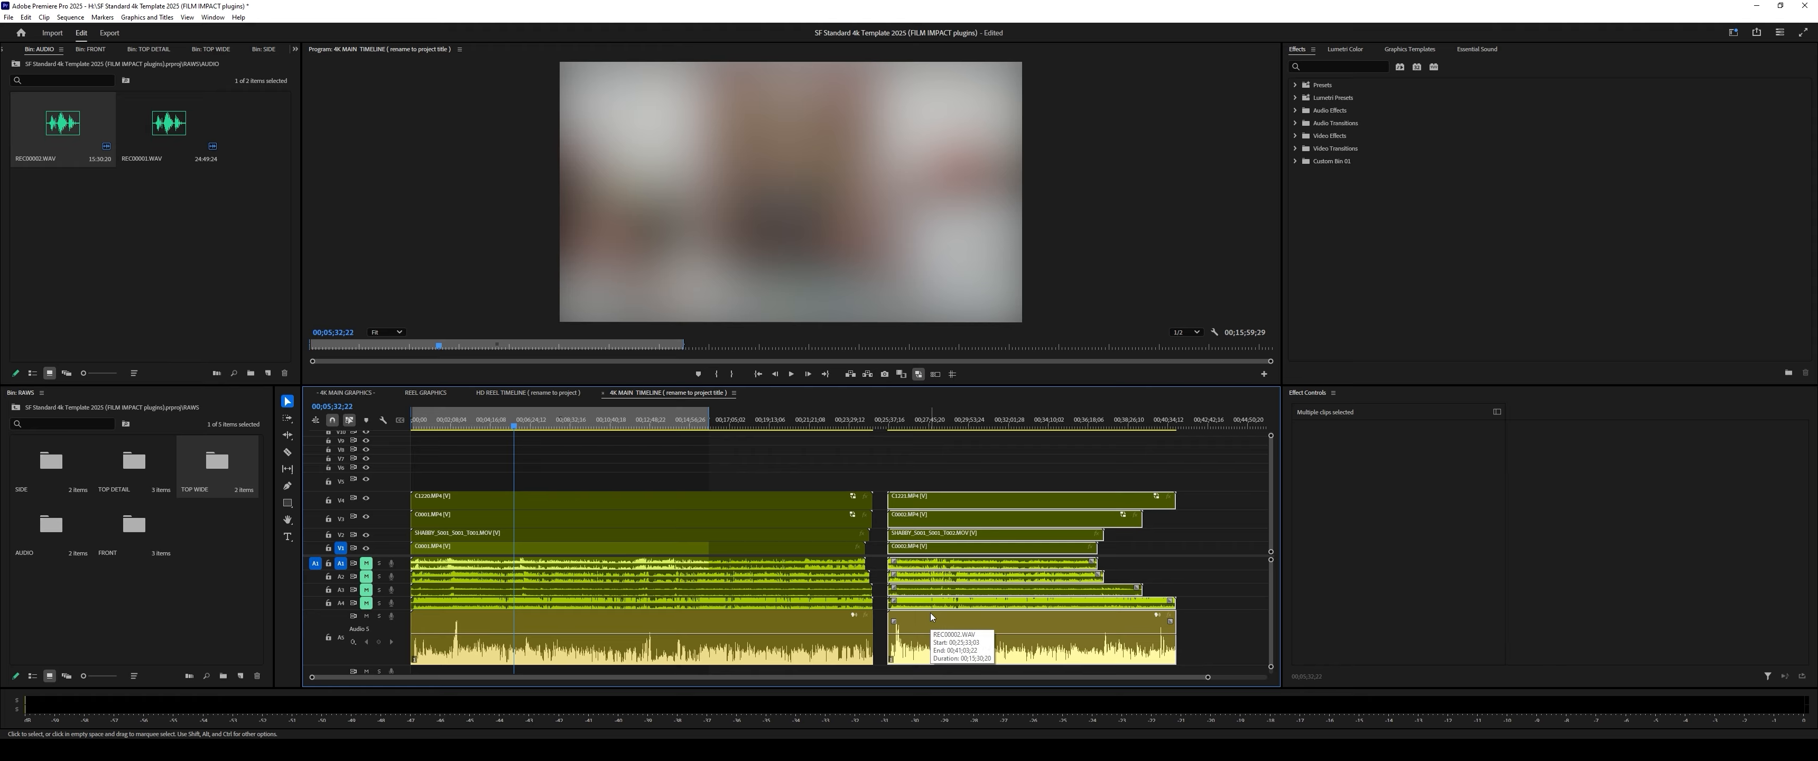
click(689, 422)
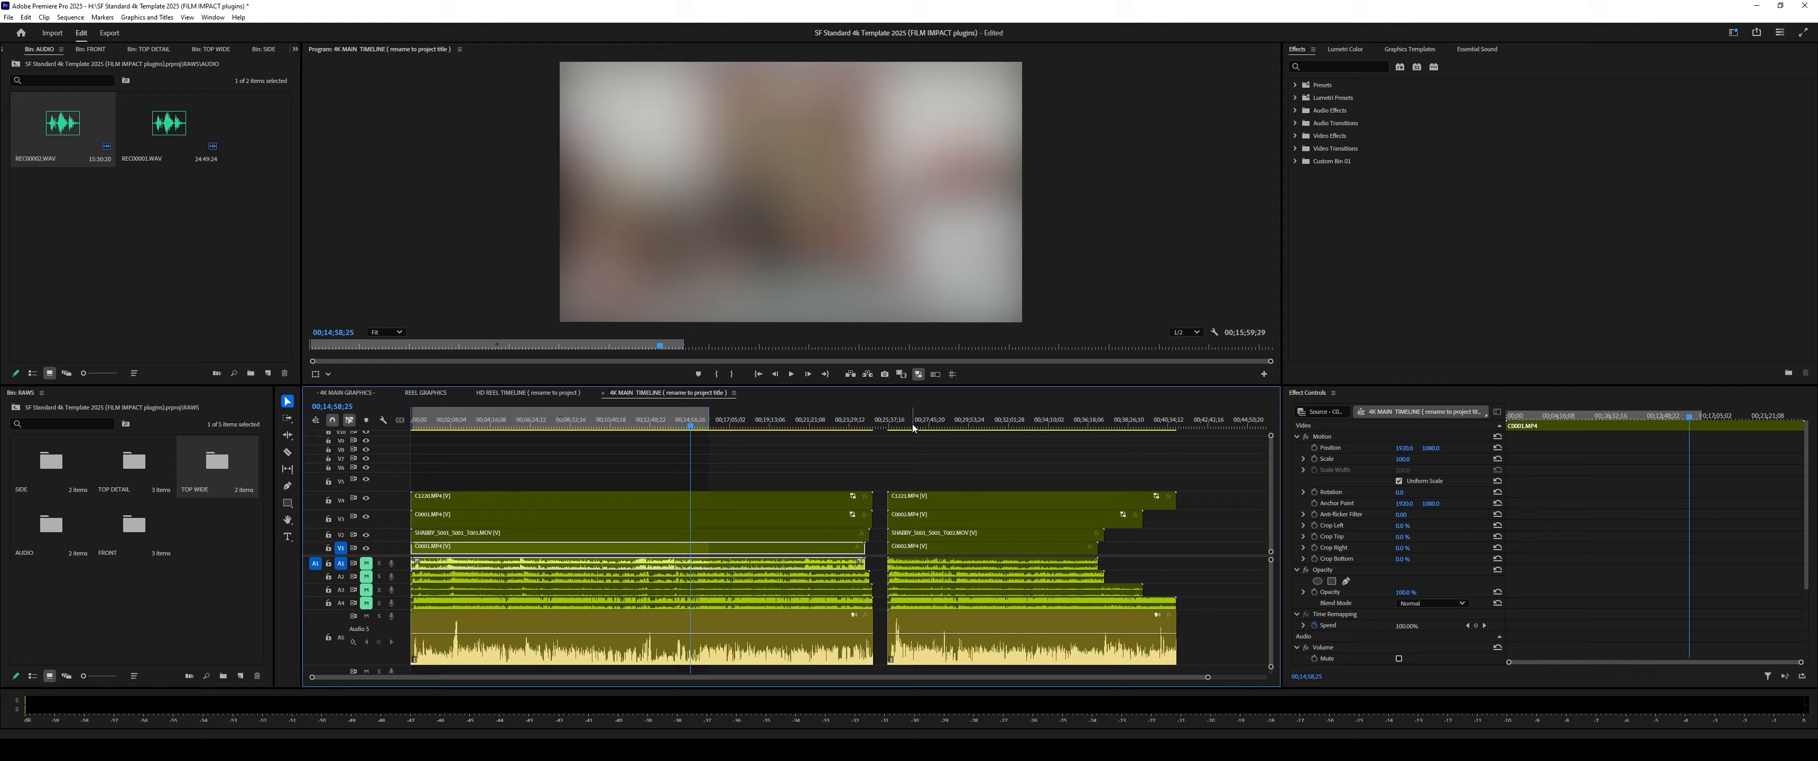
click(722, 426)
click(806, 452)
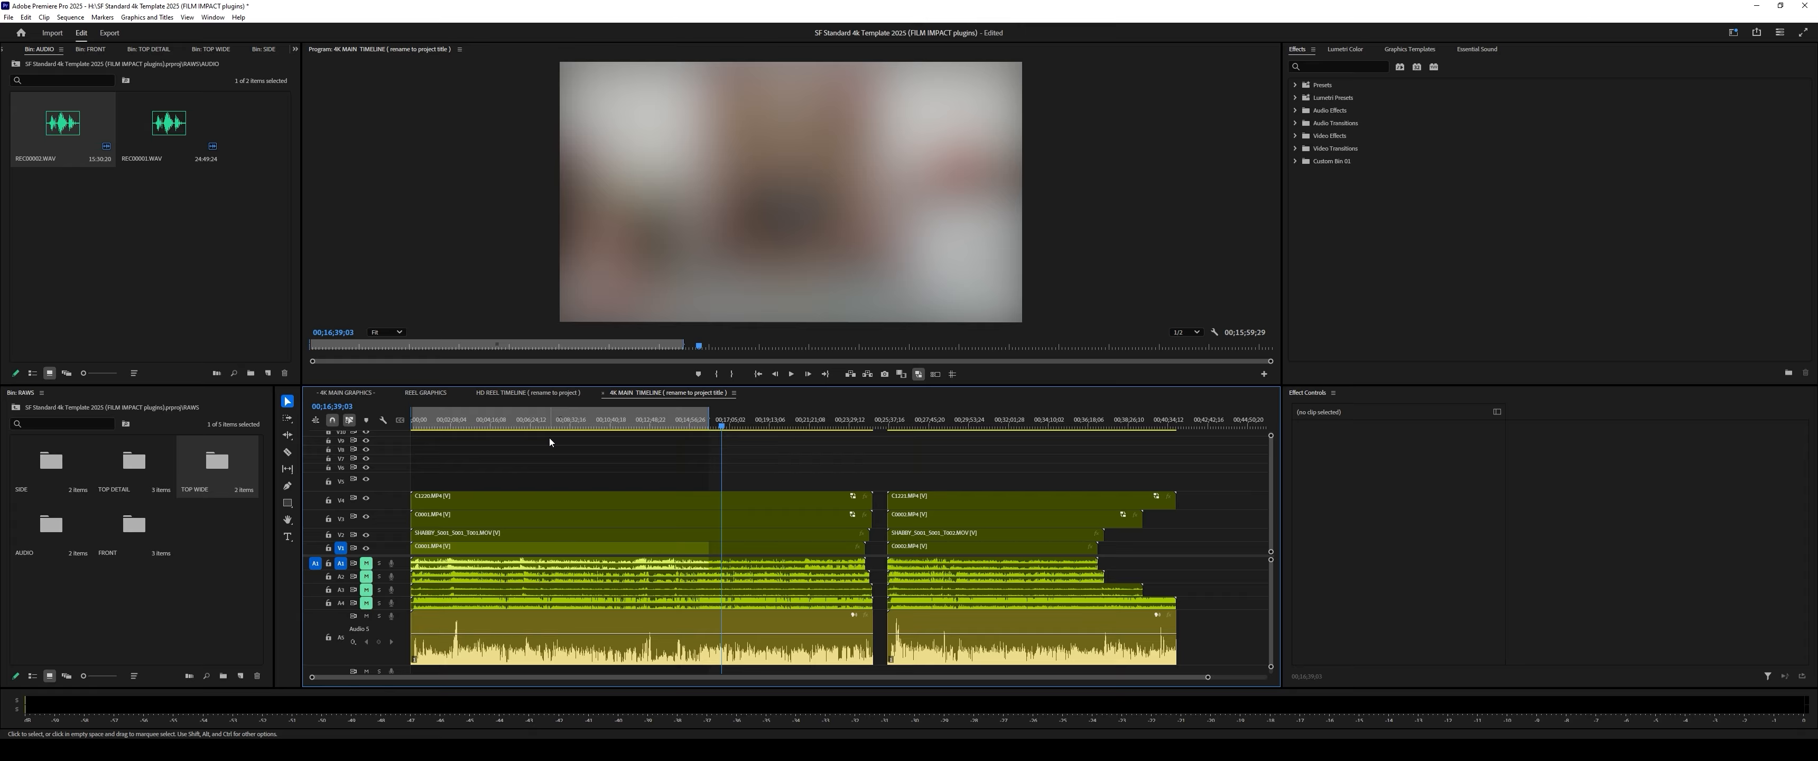
Step: Synchronize all stacked clips of the first take using audio track channel 1
drag(549, 438, 768, 666)
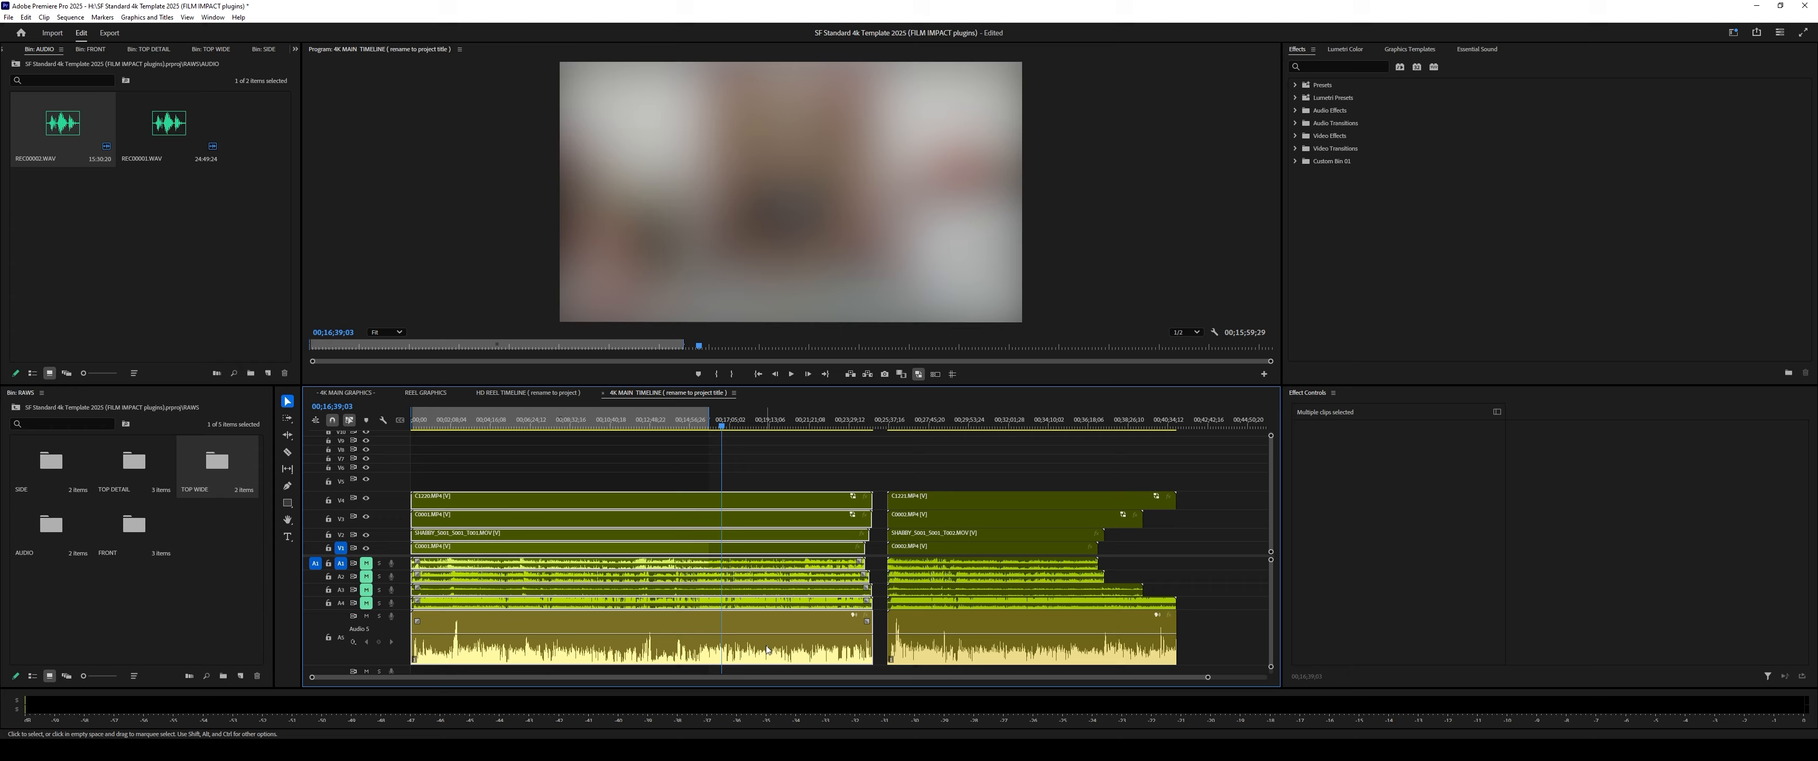
right_click(765, 649)
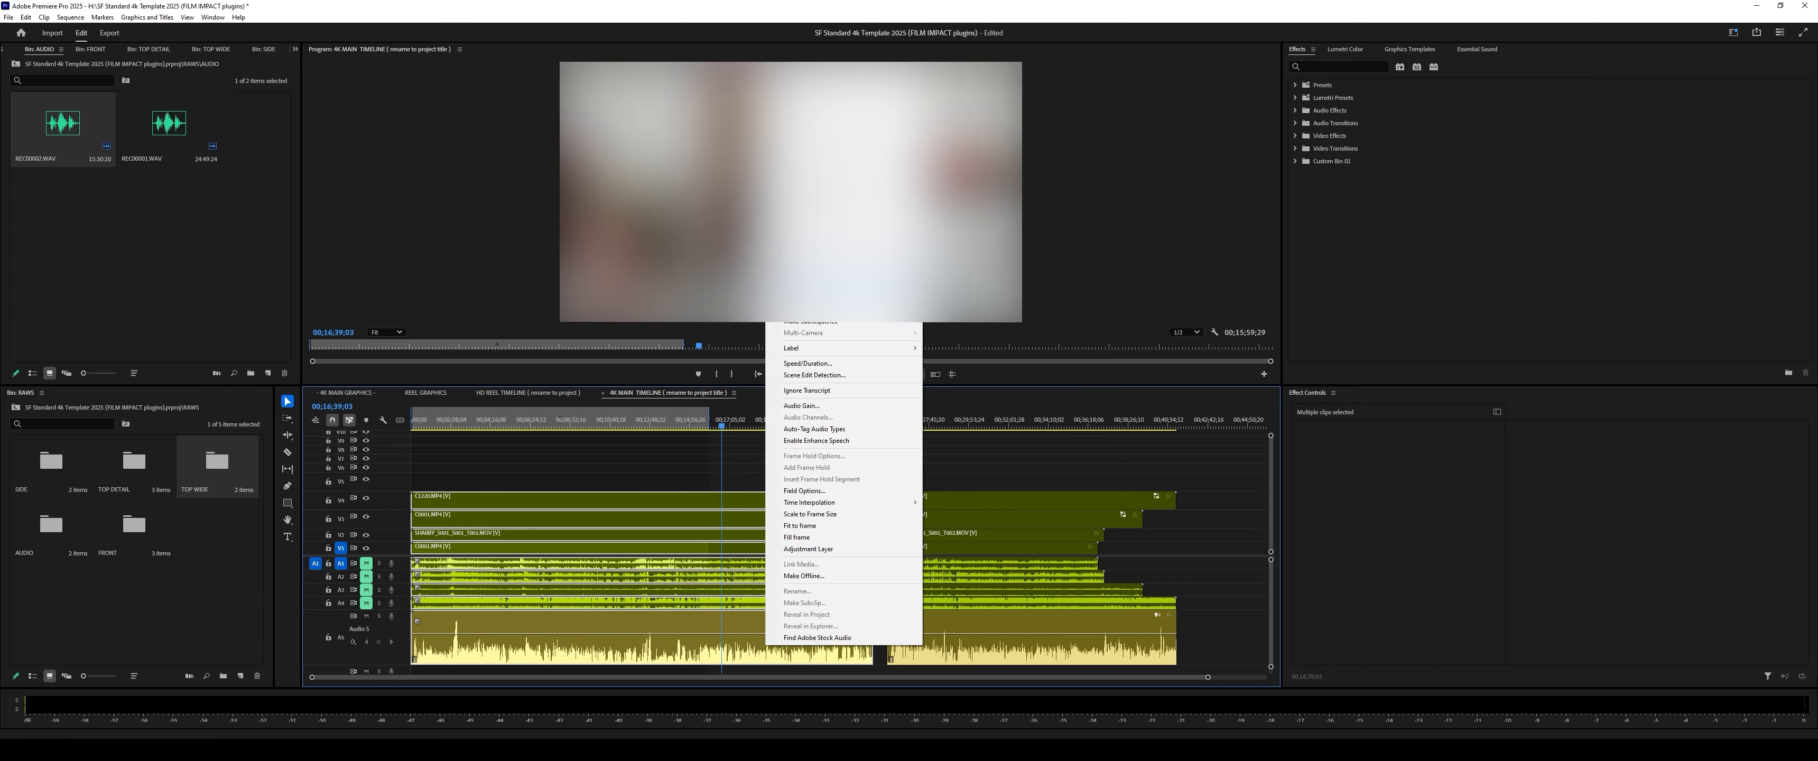
click(805, 283)
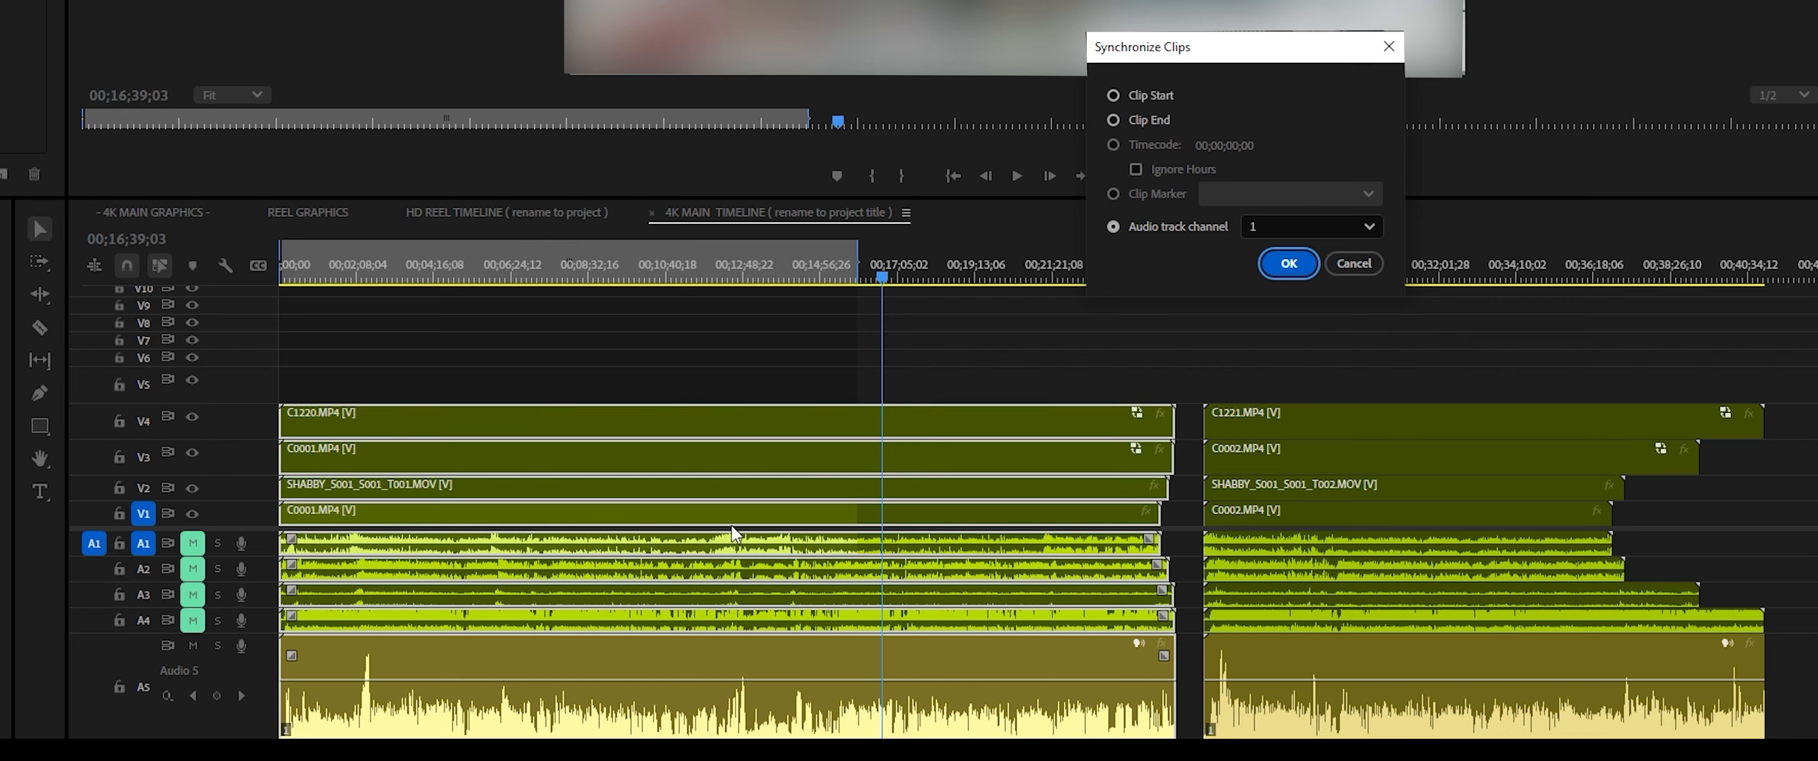
click(1289, 262)
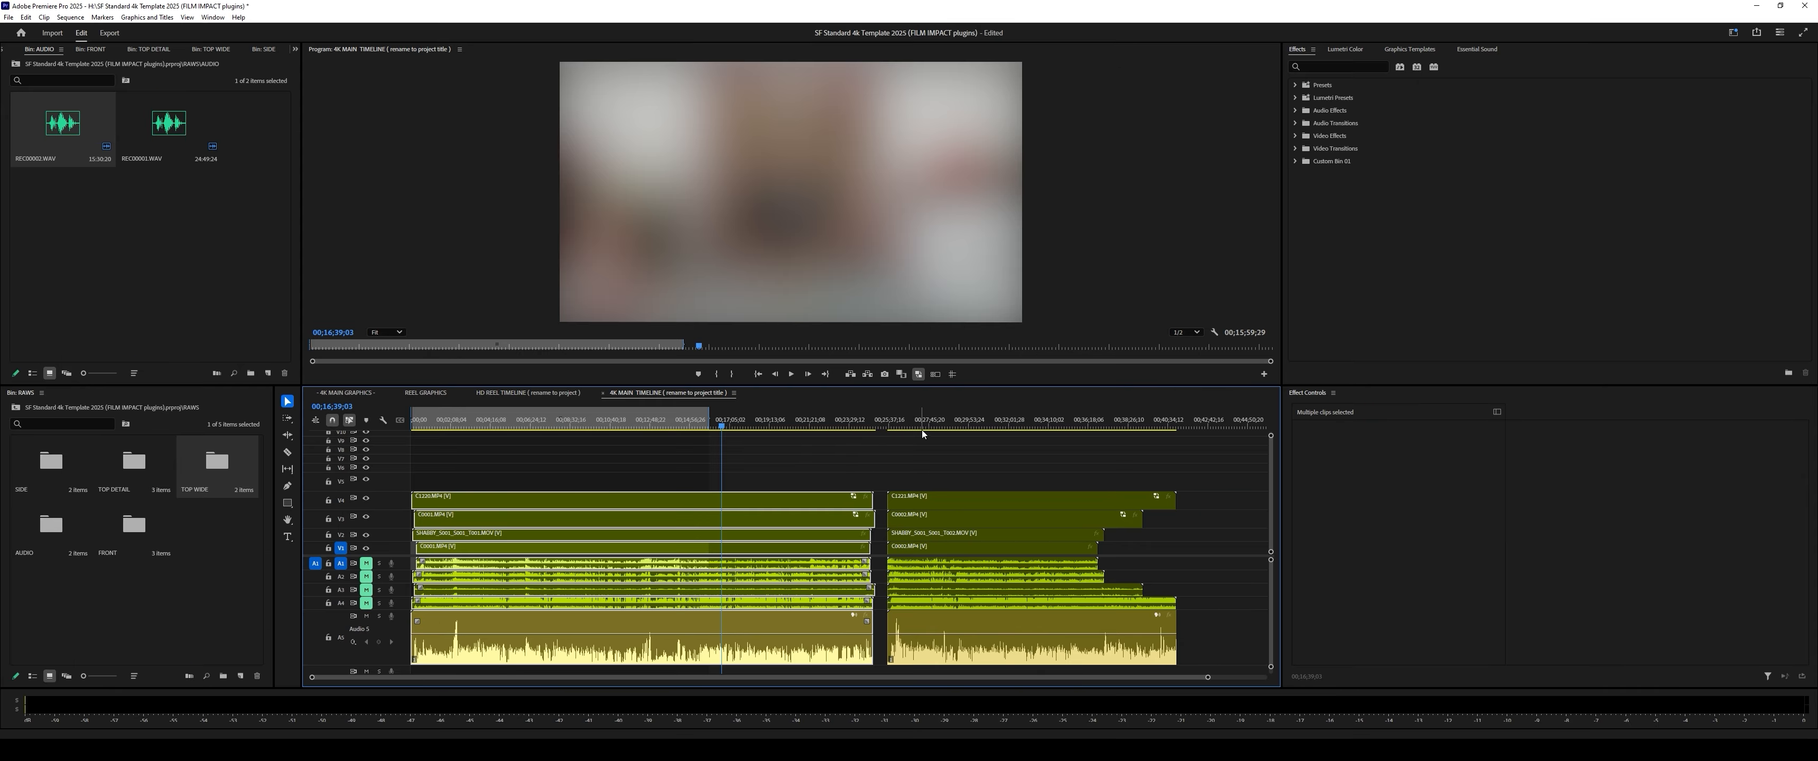
Step: Synchronize all stacked clips of the second take by their audio
click(917, 425)
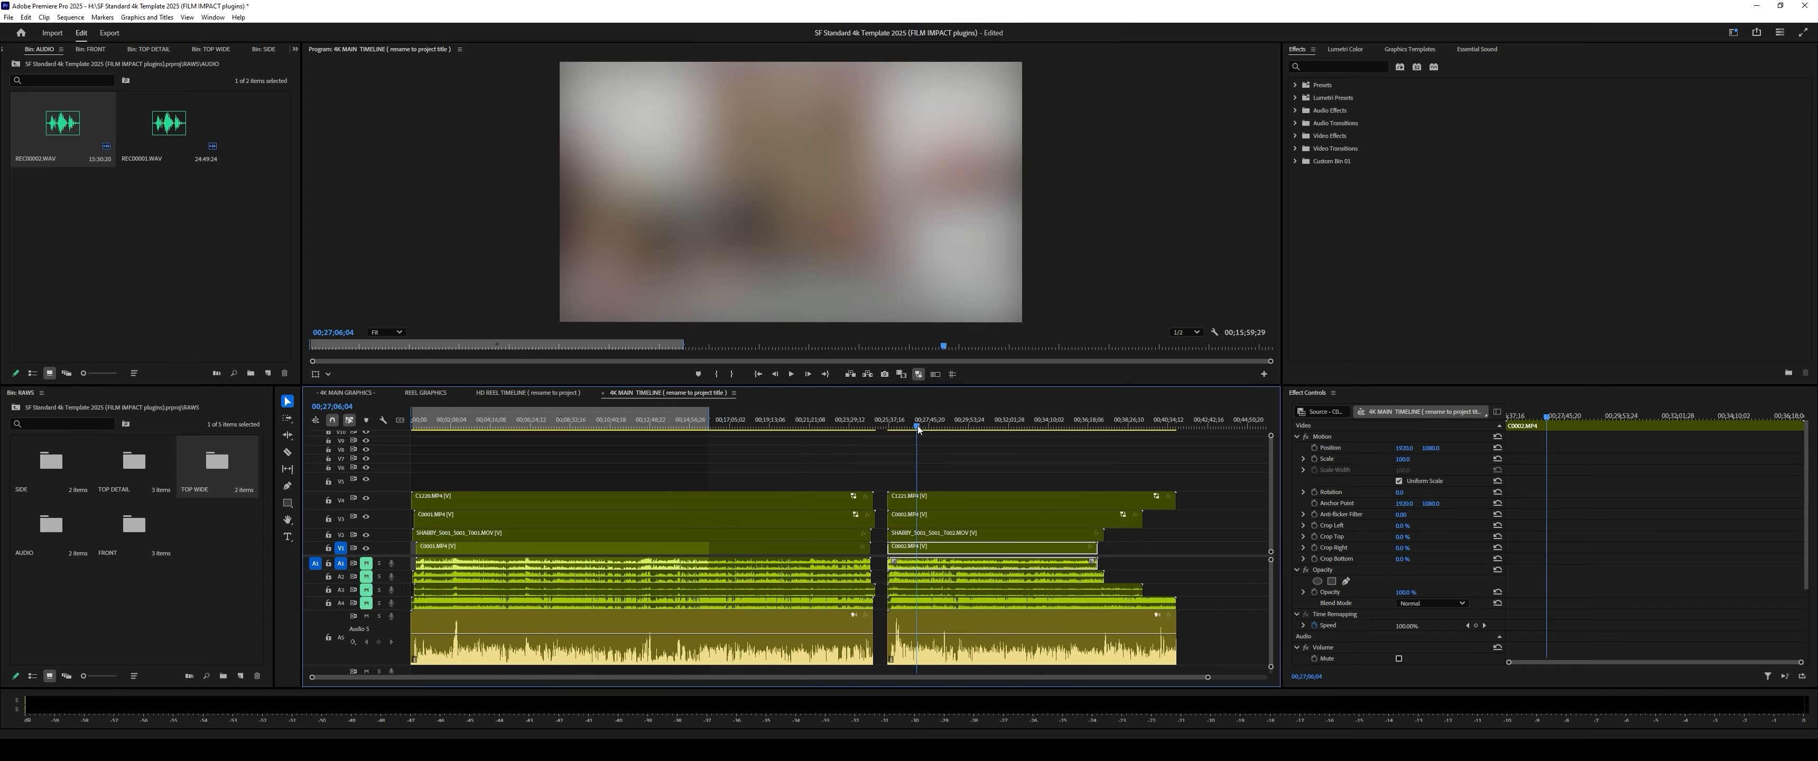
drag(941, 457, 1025, 644)
right_click(1025, 644)
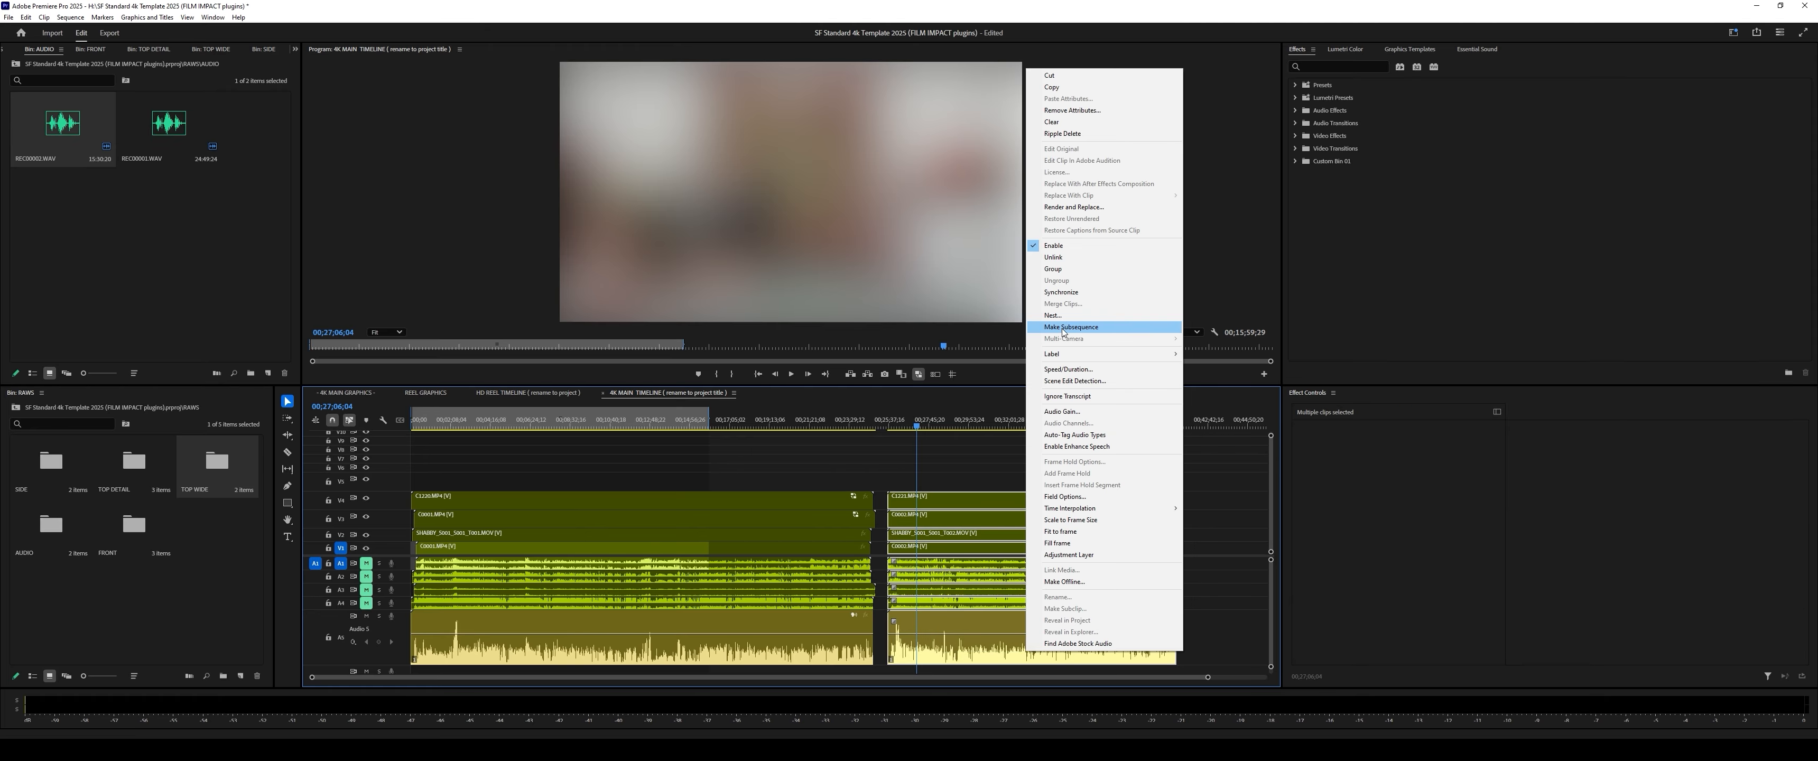
click(1065, 293)
click(931, 419)
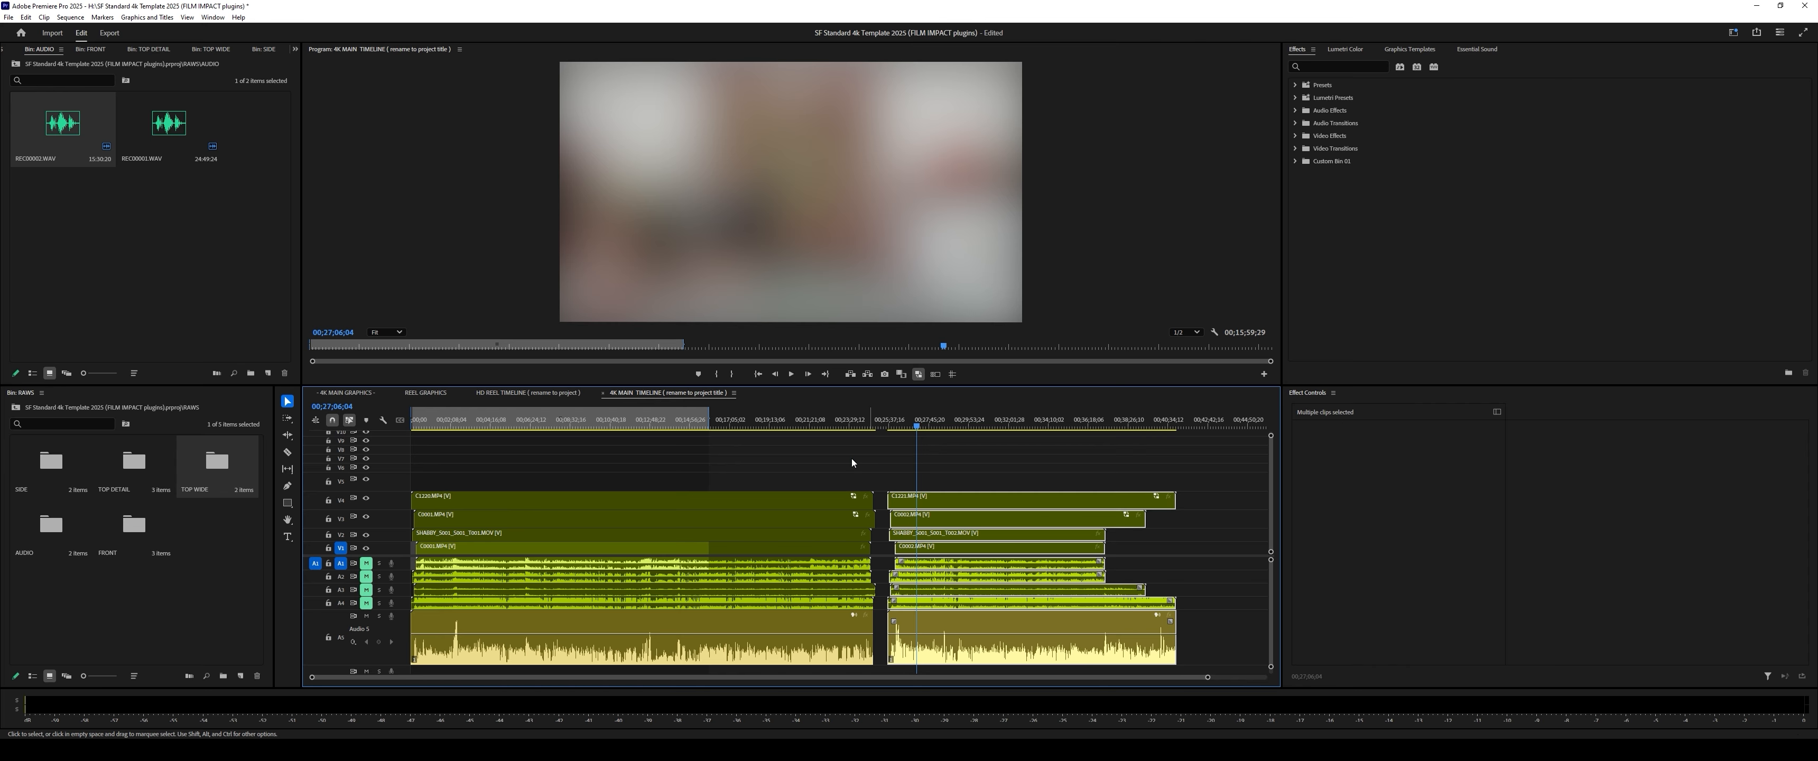
Step: Select the first take's clips on the different video tracks one by one to identify the camera angles
click(732, 522)
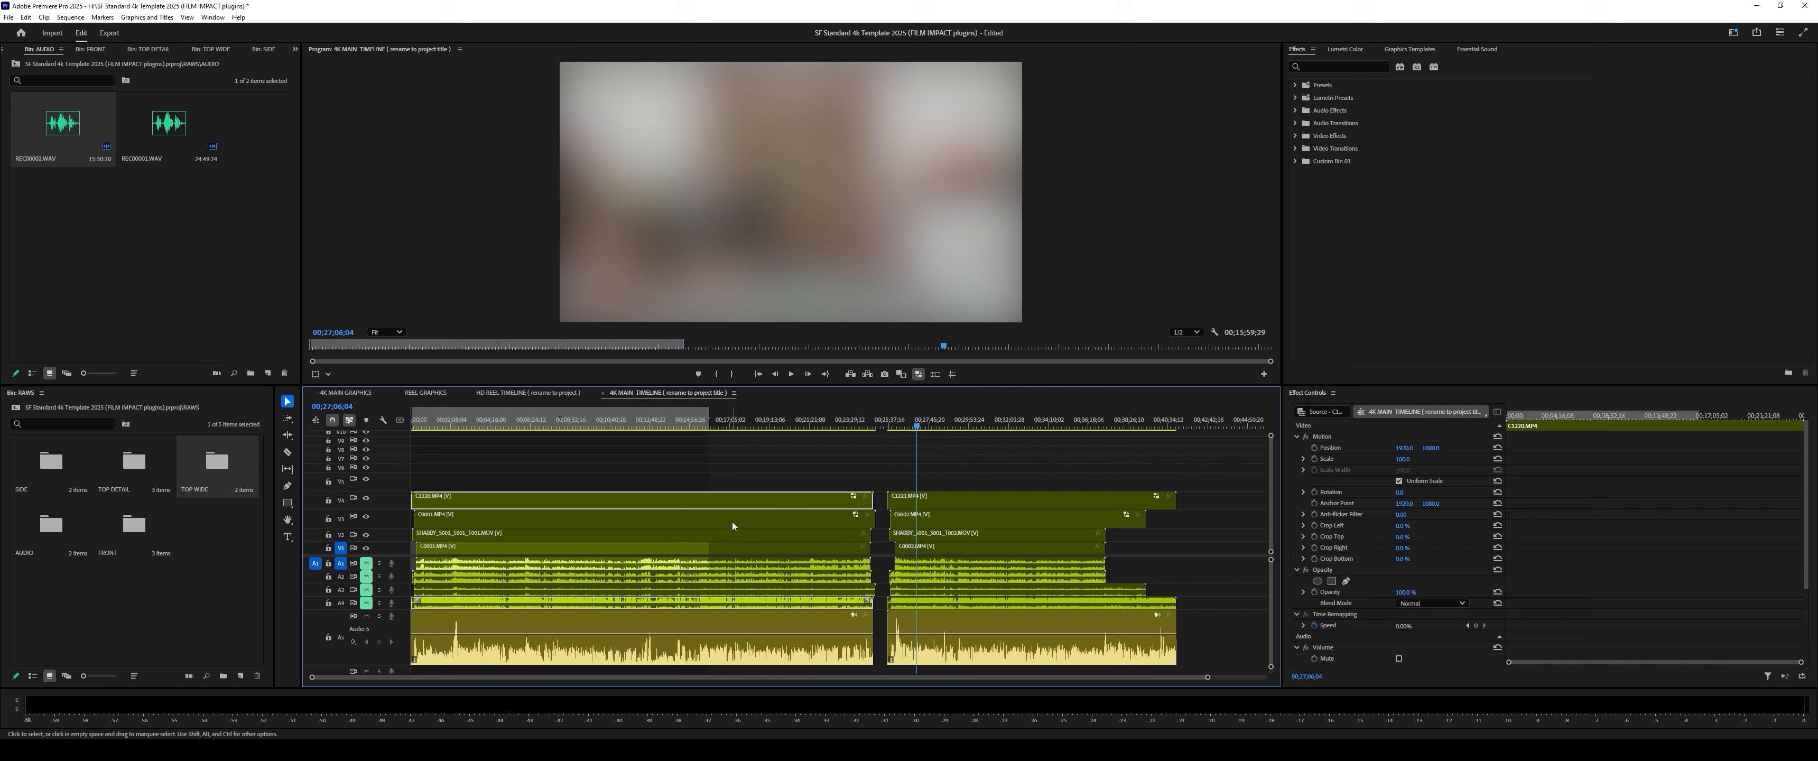
click(731, 534)
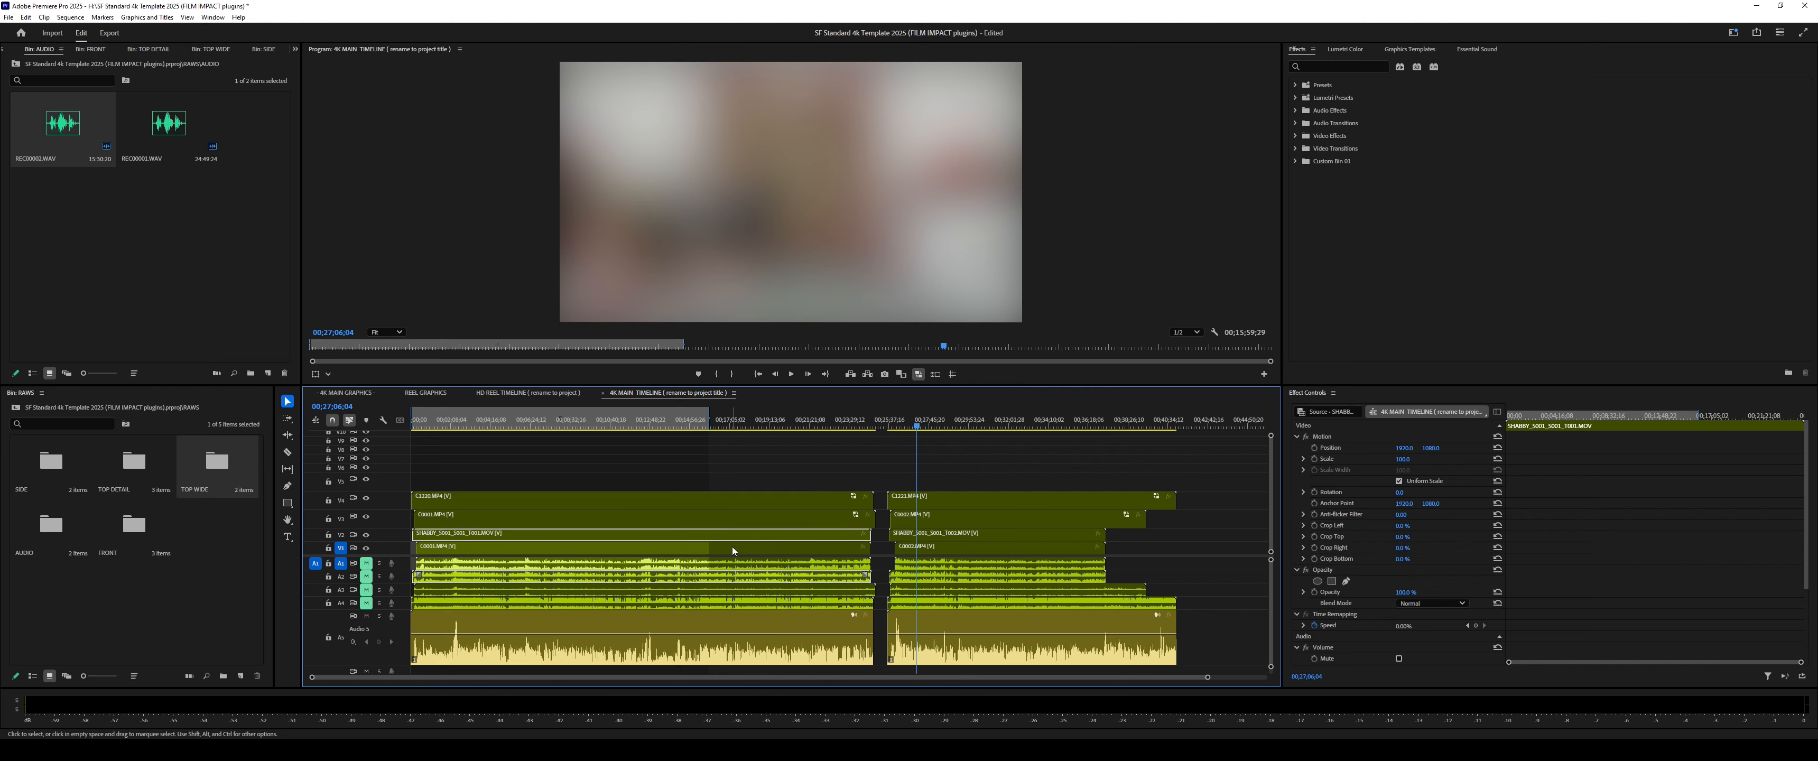
click(731, 547)
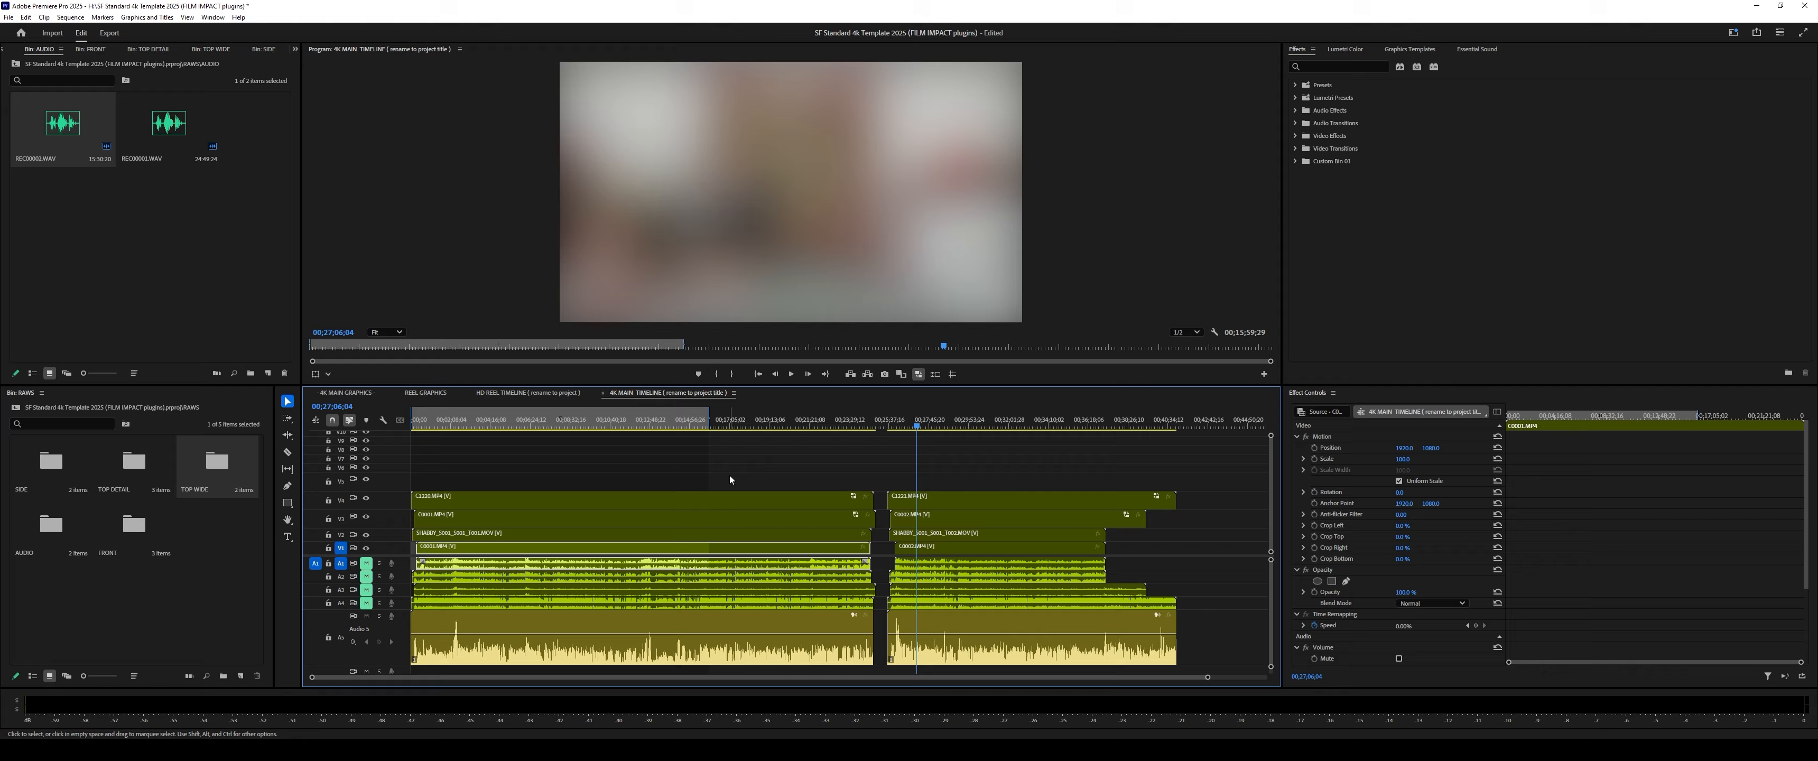
Step: Nest the two V4 clips, C1220.MP4 and C1221.MP4, into one sequence named FRONT
drag(731, 470, 918, 500)
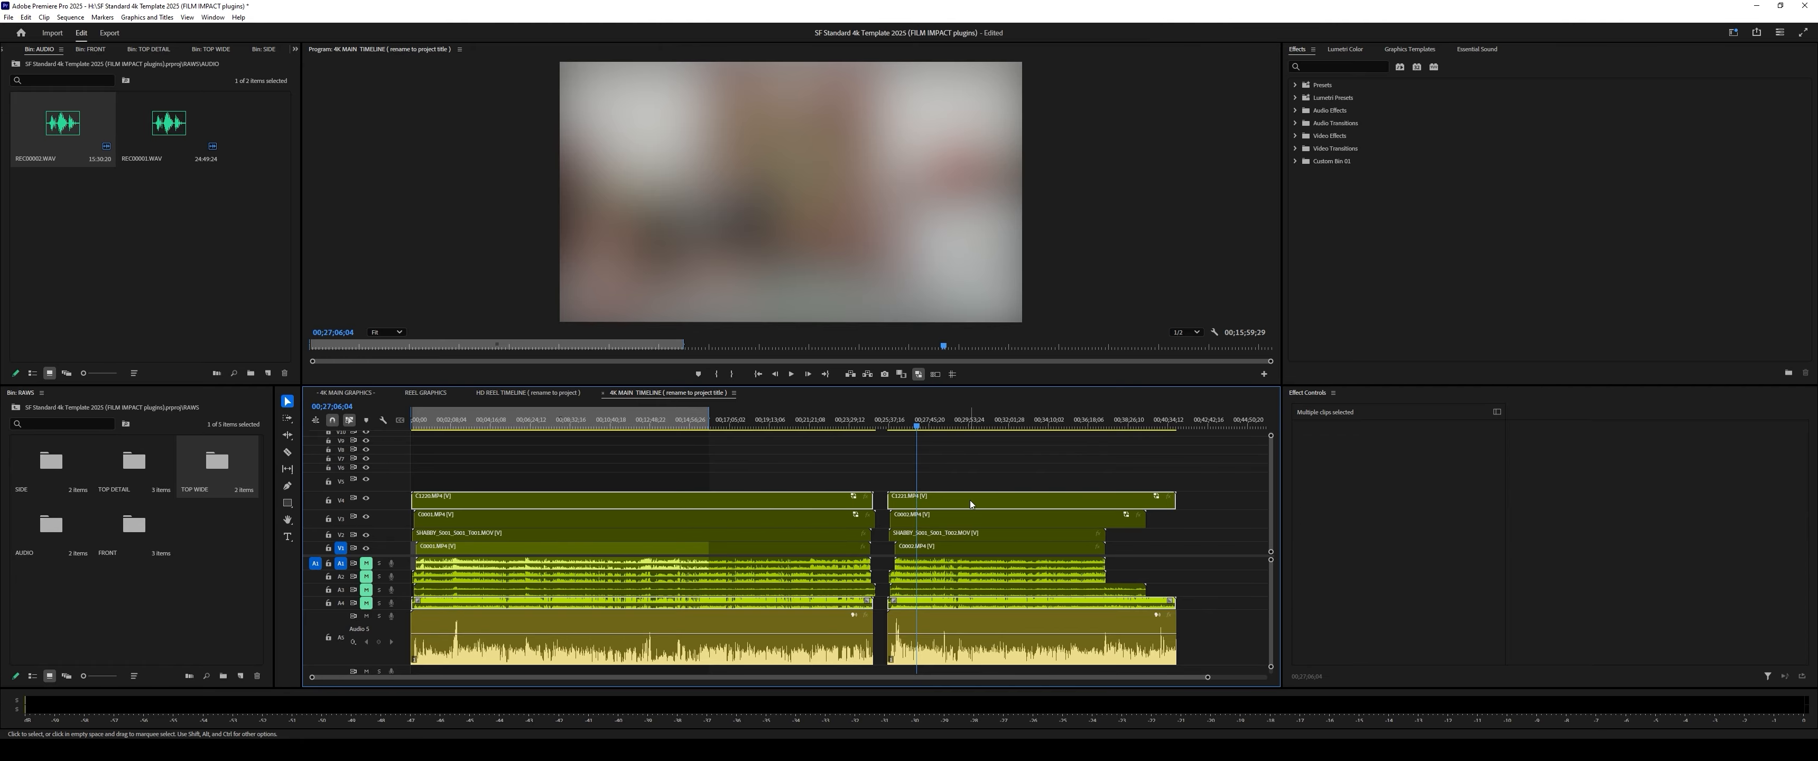
right_click(971, 503)
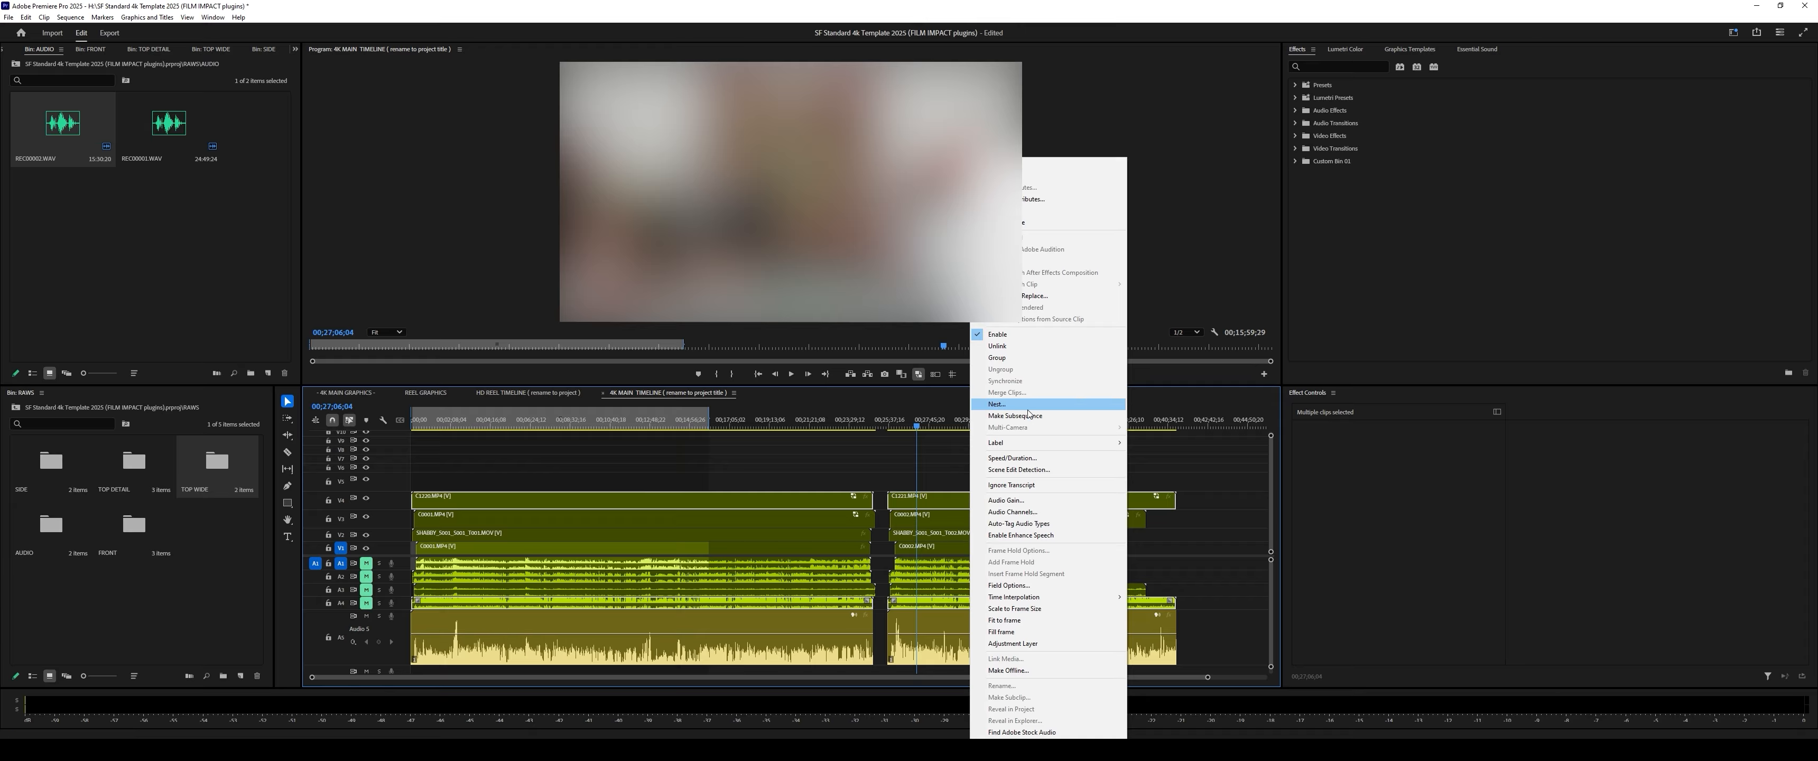
click(1029, 414)
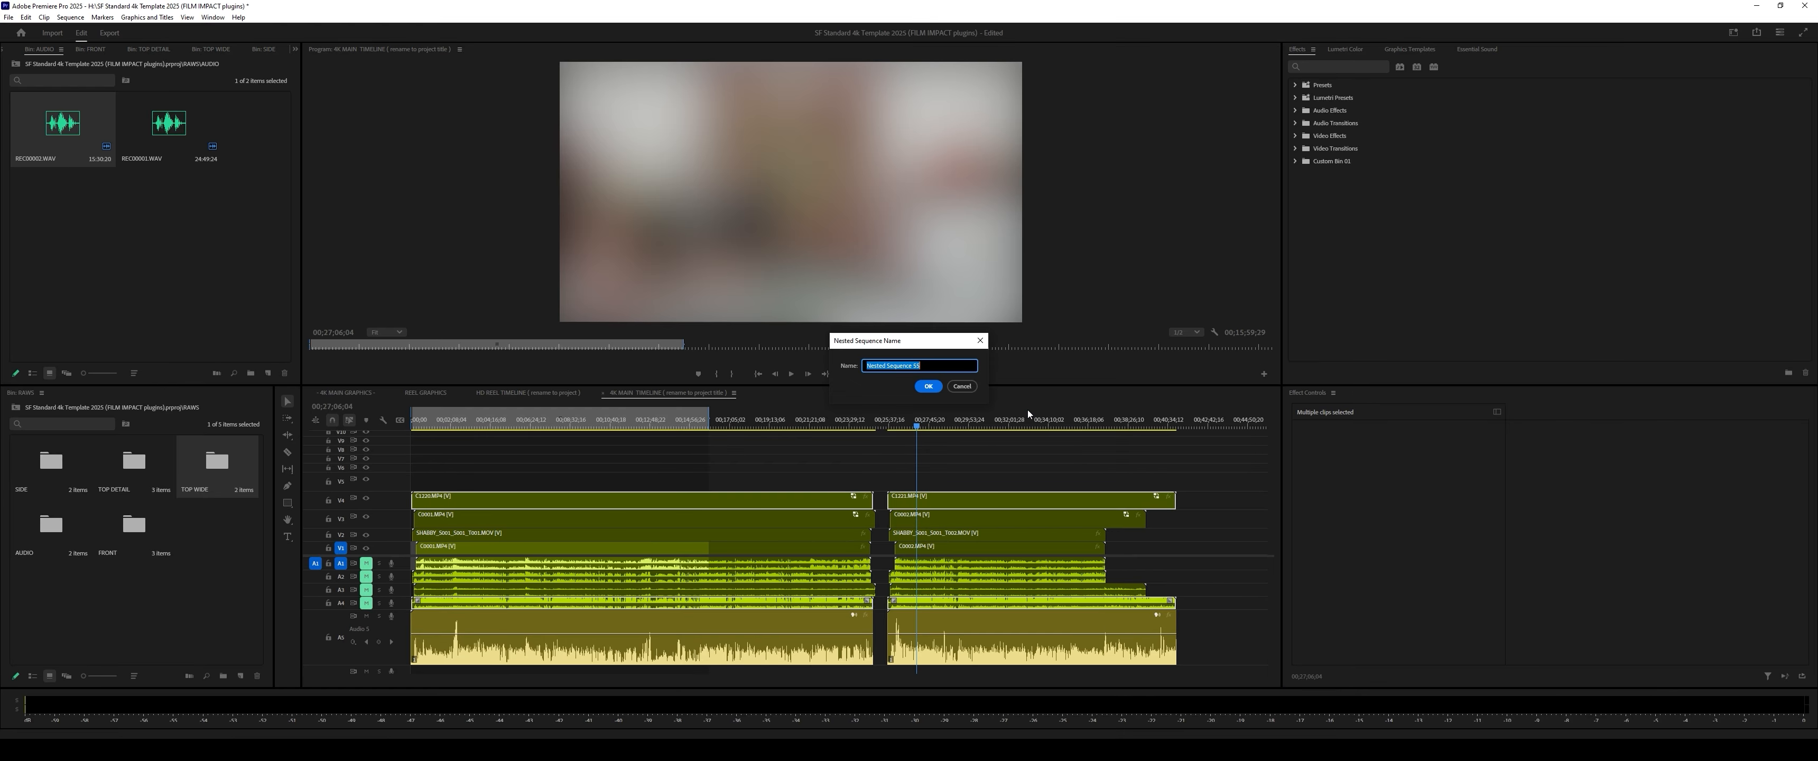
text(FRONT)
key(Return)
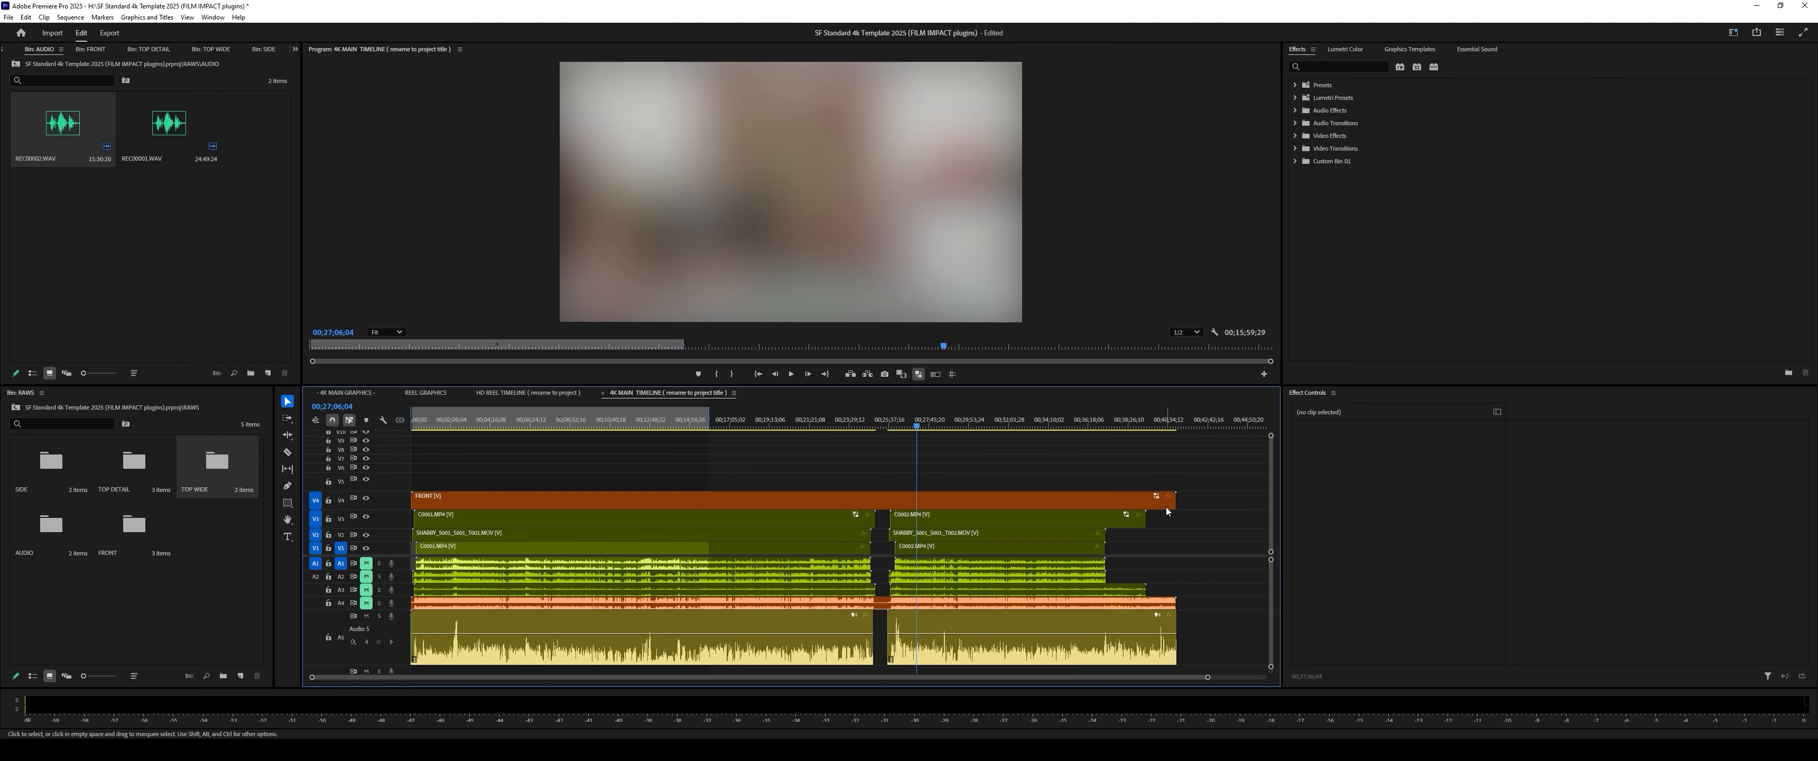
Step: Nest the two clips on V3 into one sequence named TOP D
drag(1168, 522, 846, 522)
right_click(847, 521)
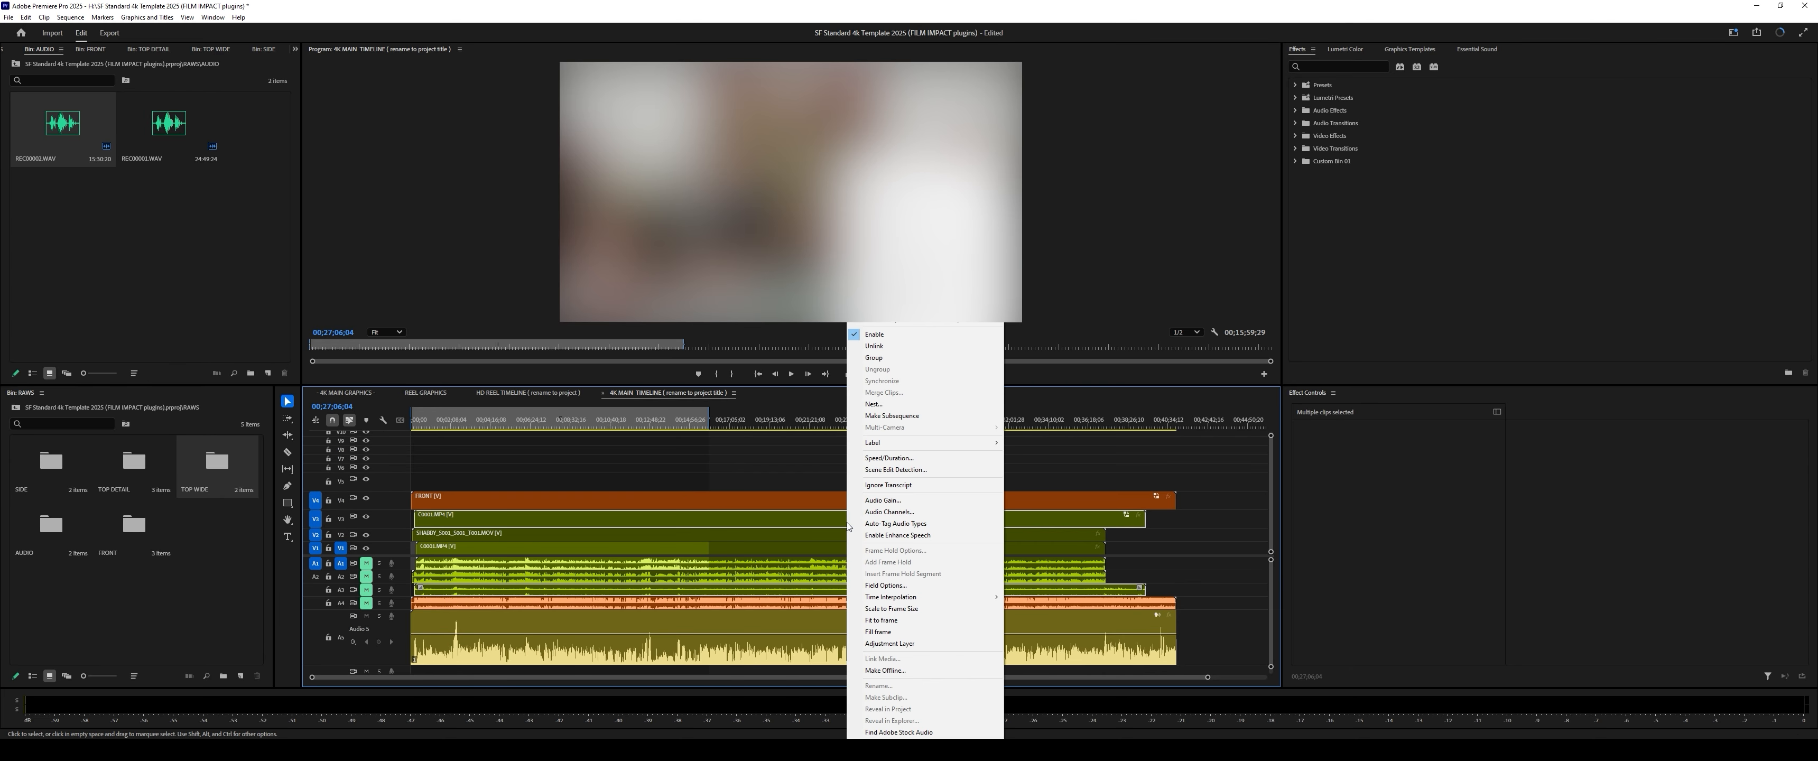
click(916, 409)
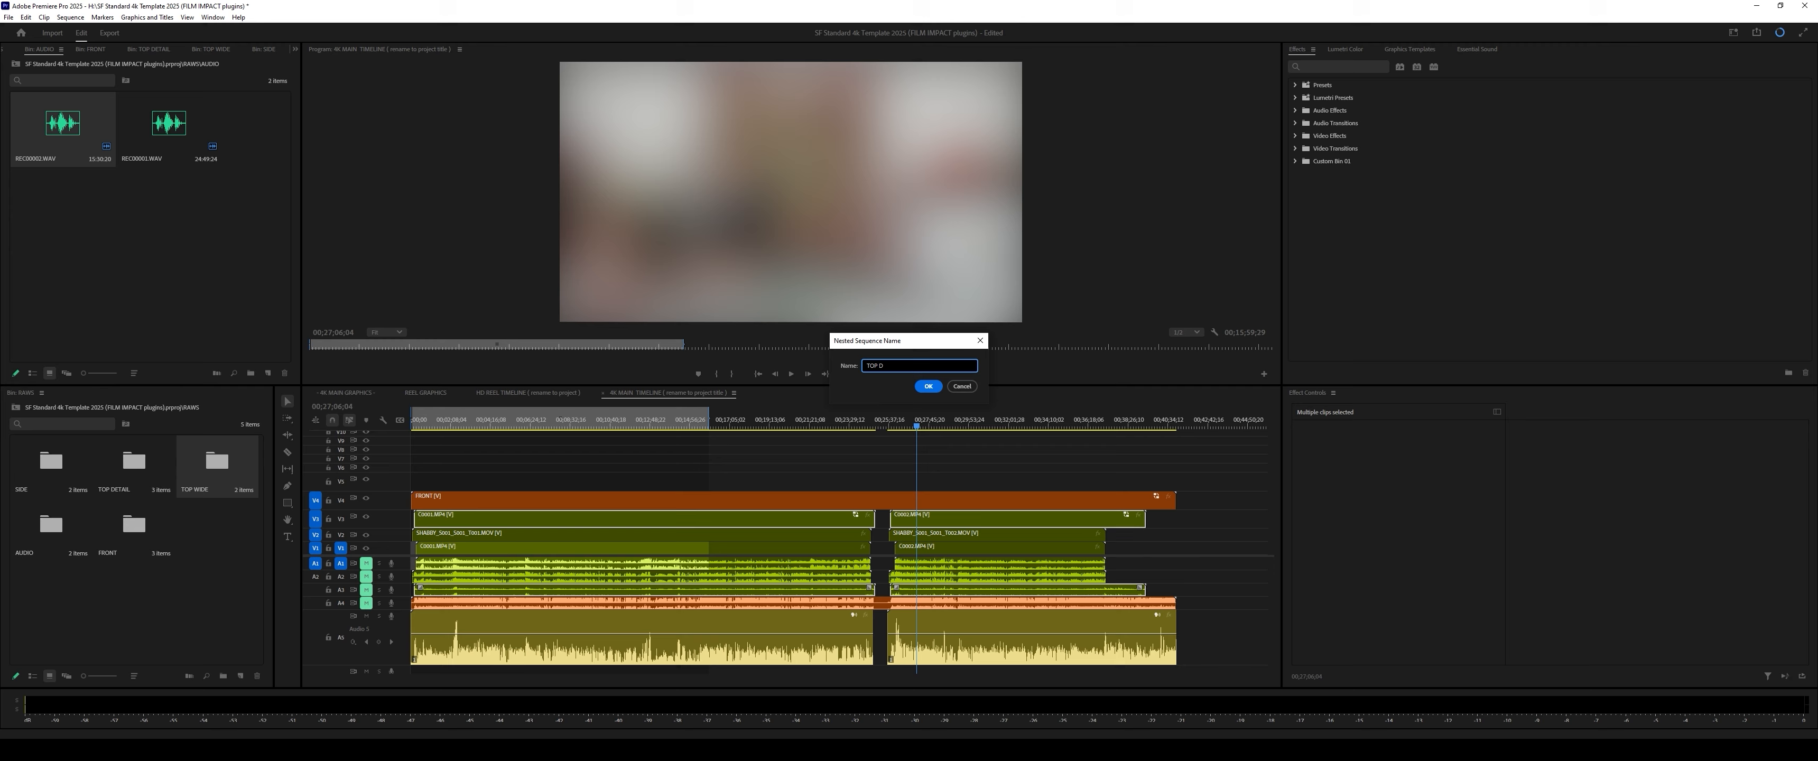
key(Return)
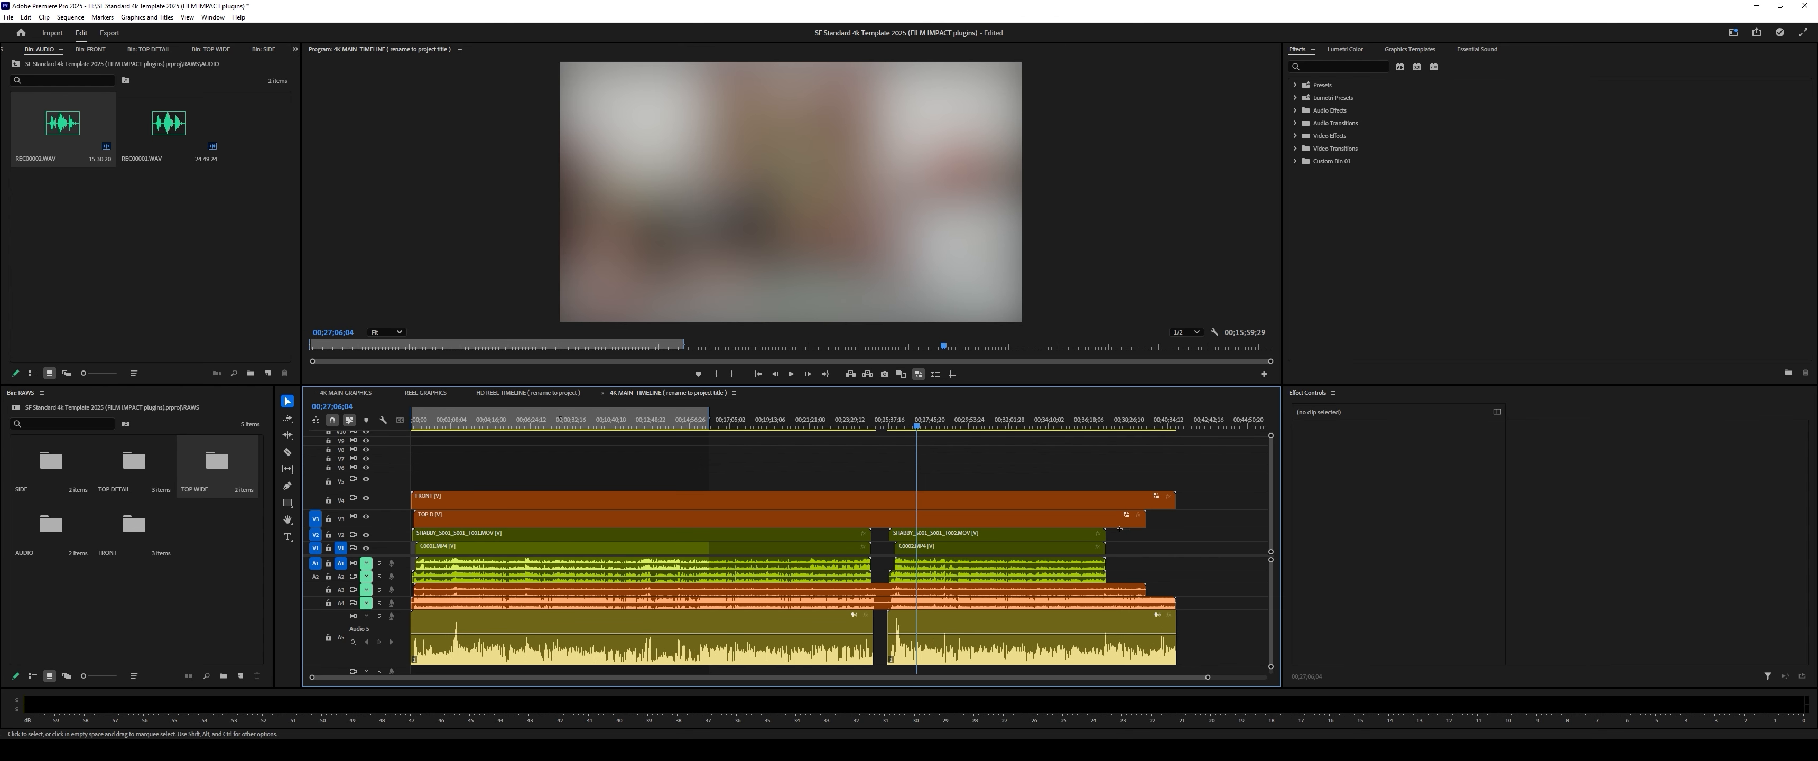
Step: Nest the two SHABBY .MOV clips on V2 into one sequence named TOP W
drag(1120, 529, 848, 541)
right_click(848, 540)
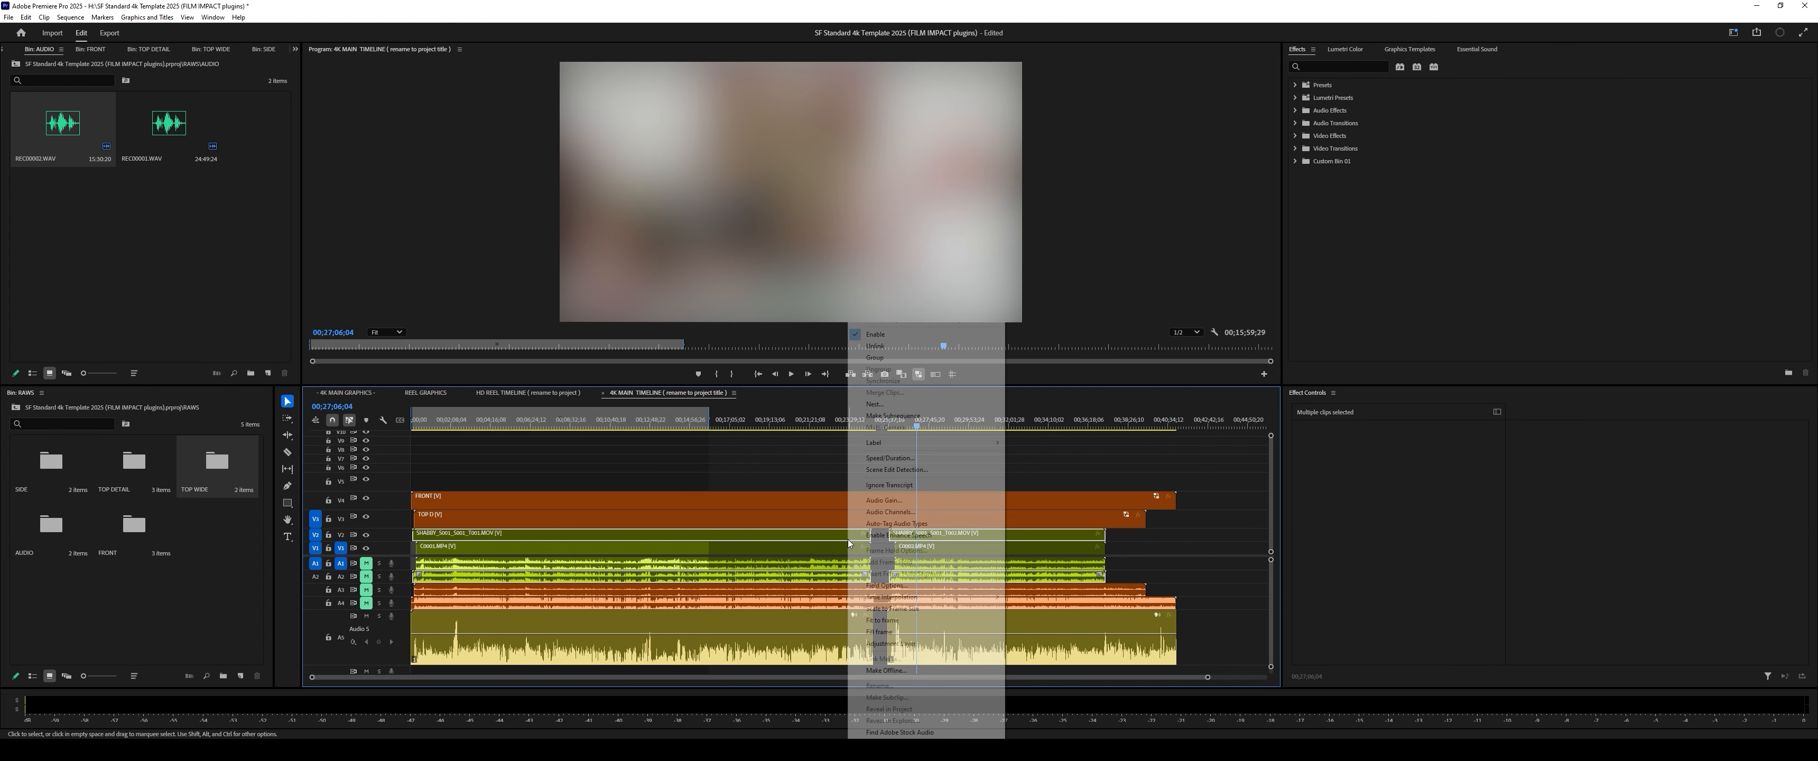
click(882, 410)
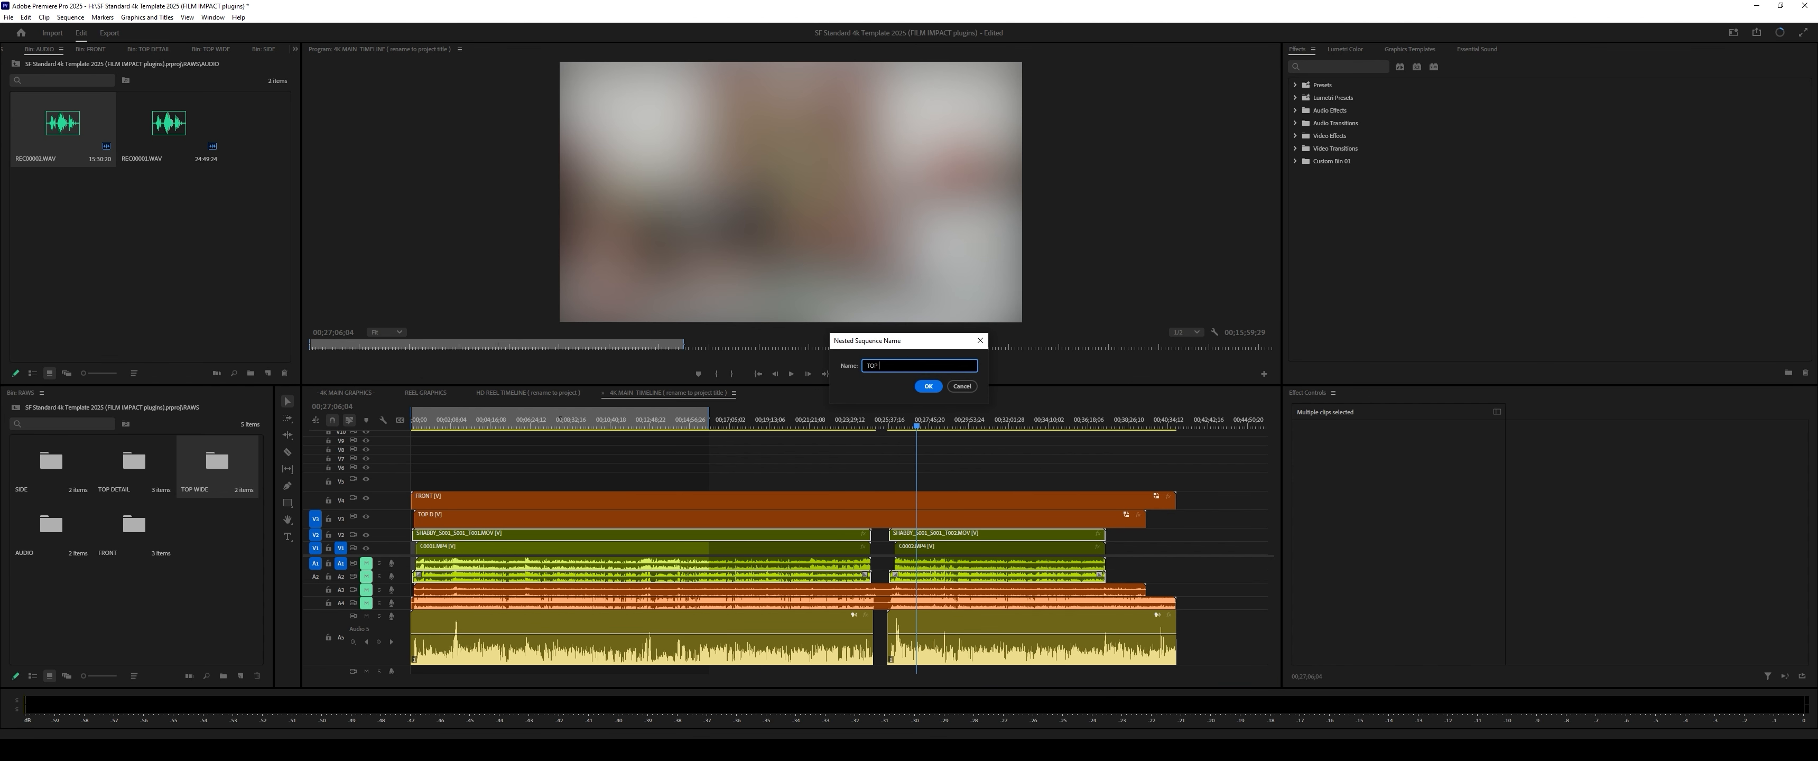
key(Return)
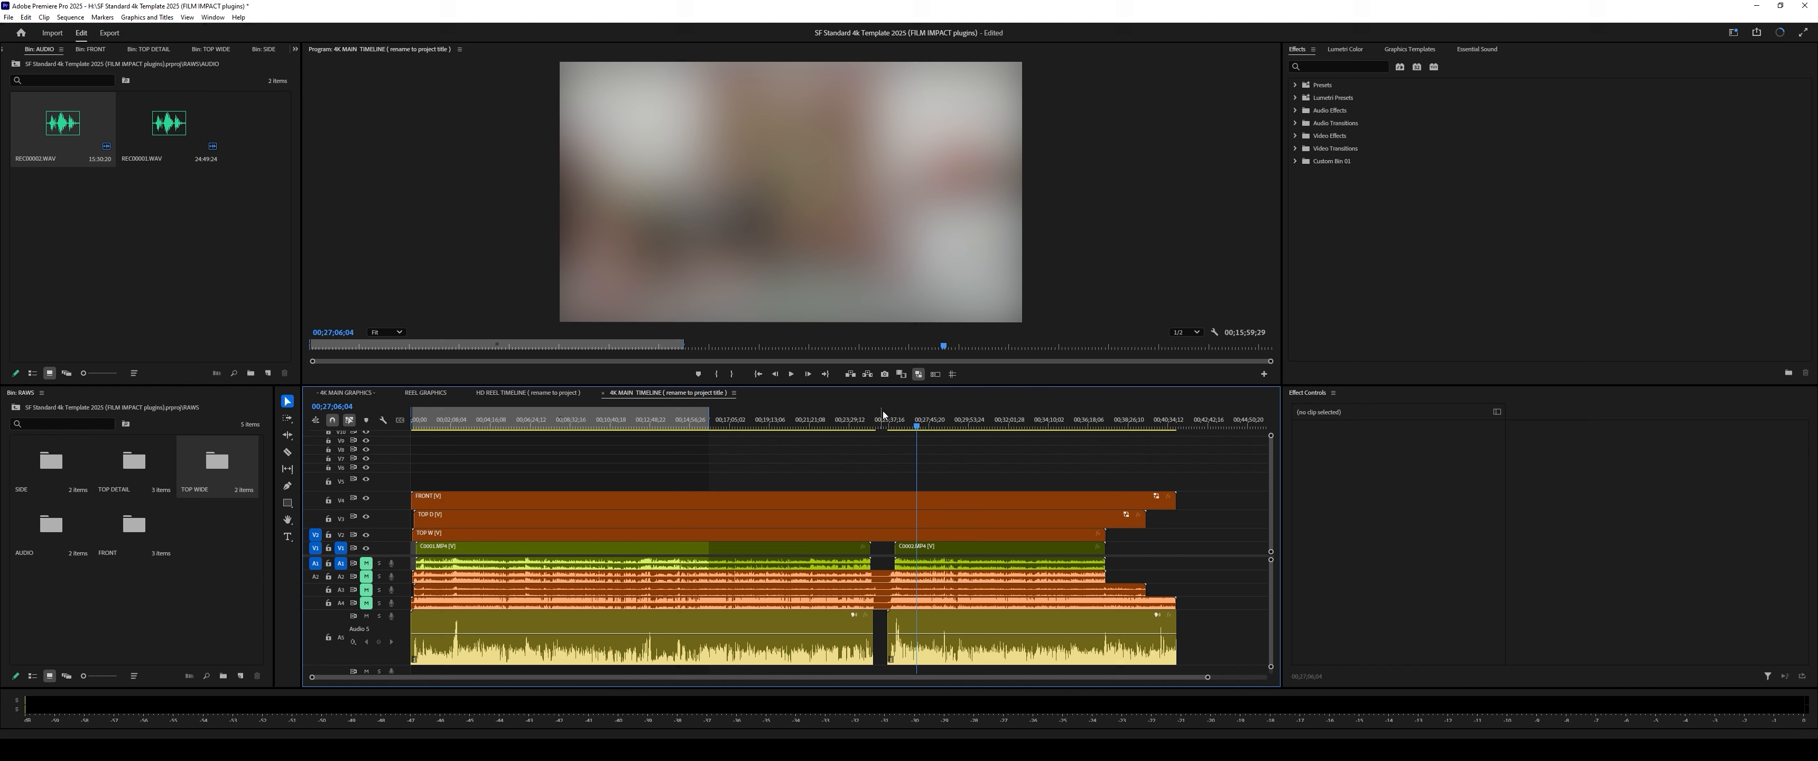
Step: Nest the two clips on V1 into one sequence named SIDE
drag(1135, 552, 831, 550)
right_click(830, 551)
click(882, 405)
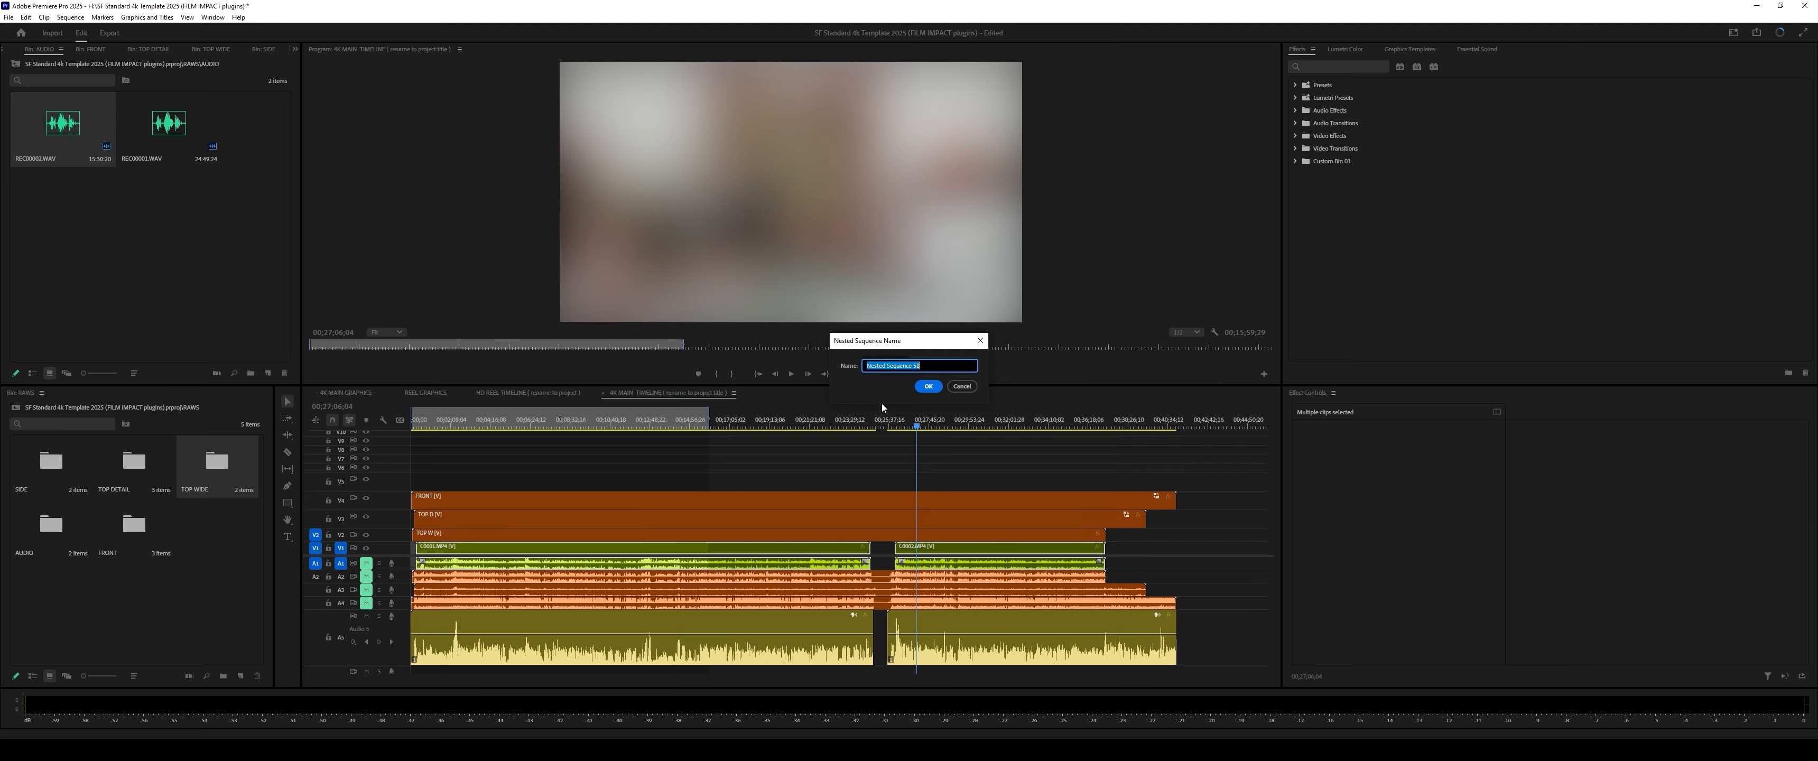
key(Return)
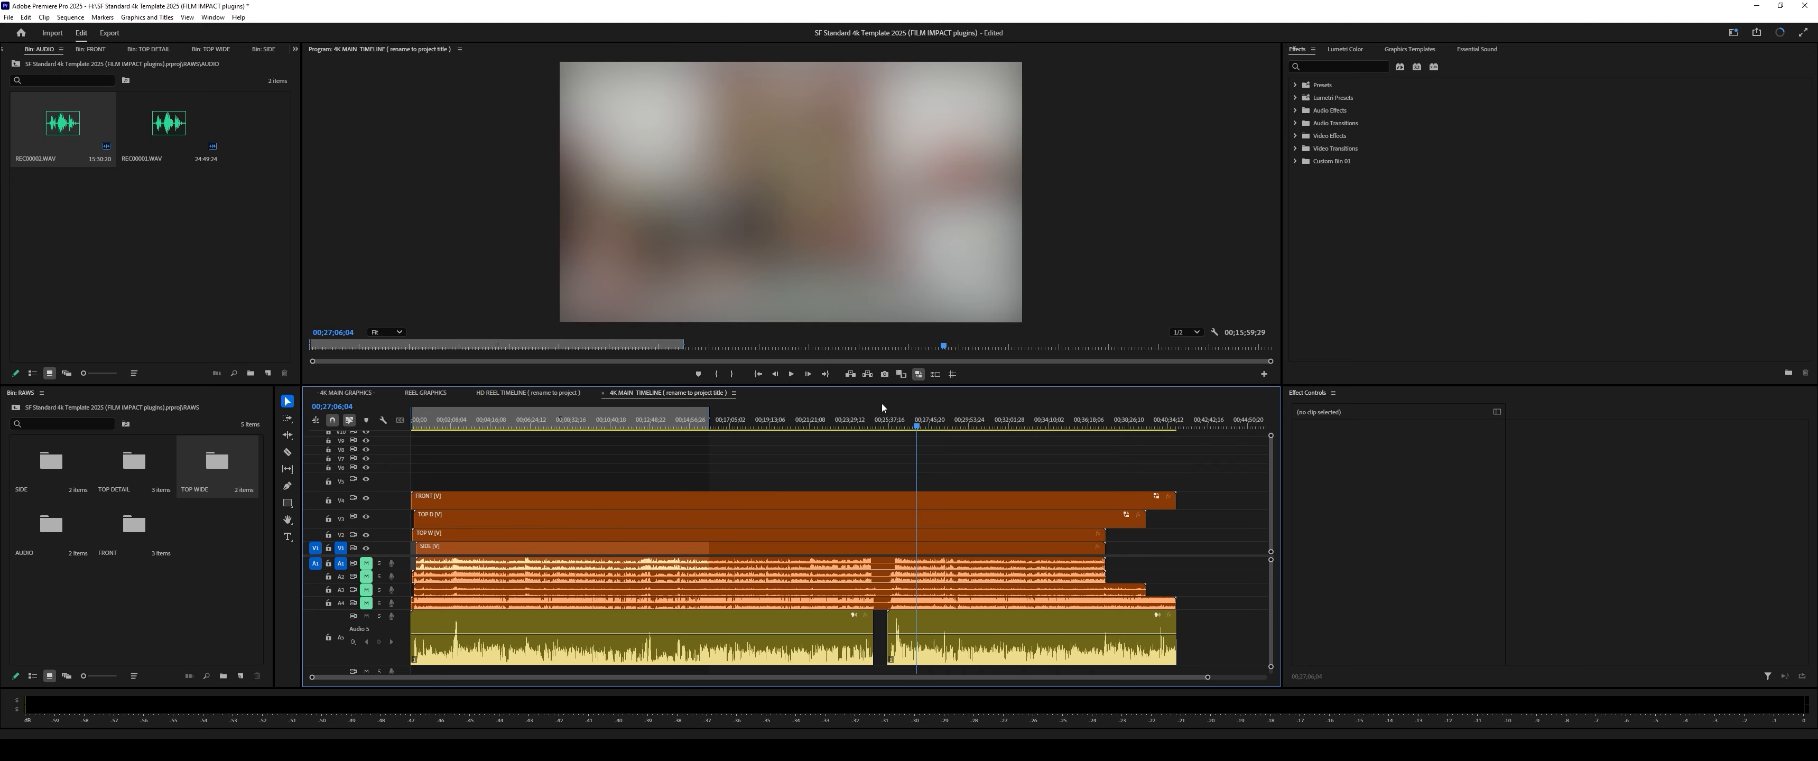
scroll(1092, 581, down, 1)
scroll(1091, 583, up, 1)
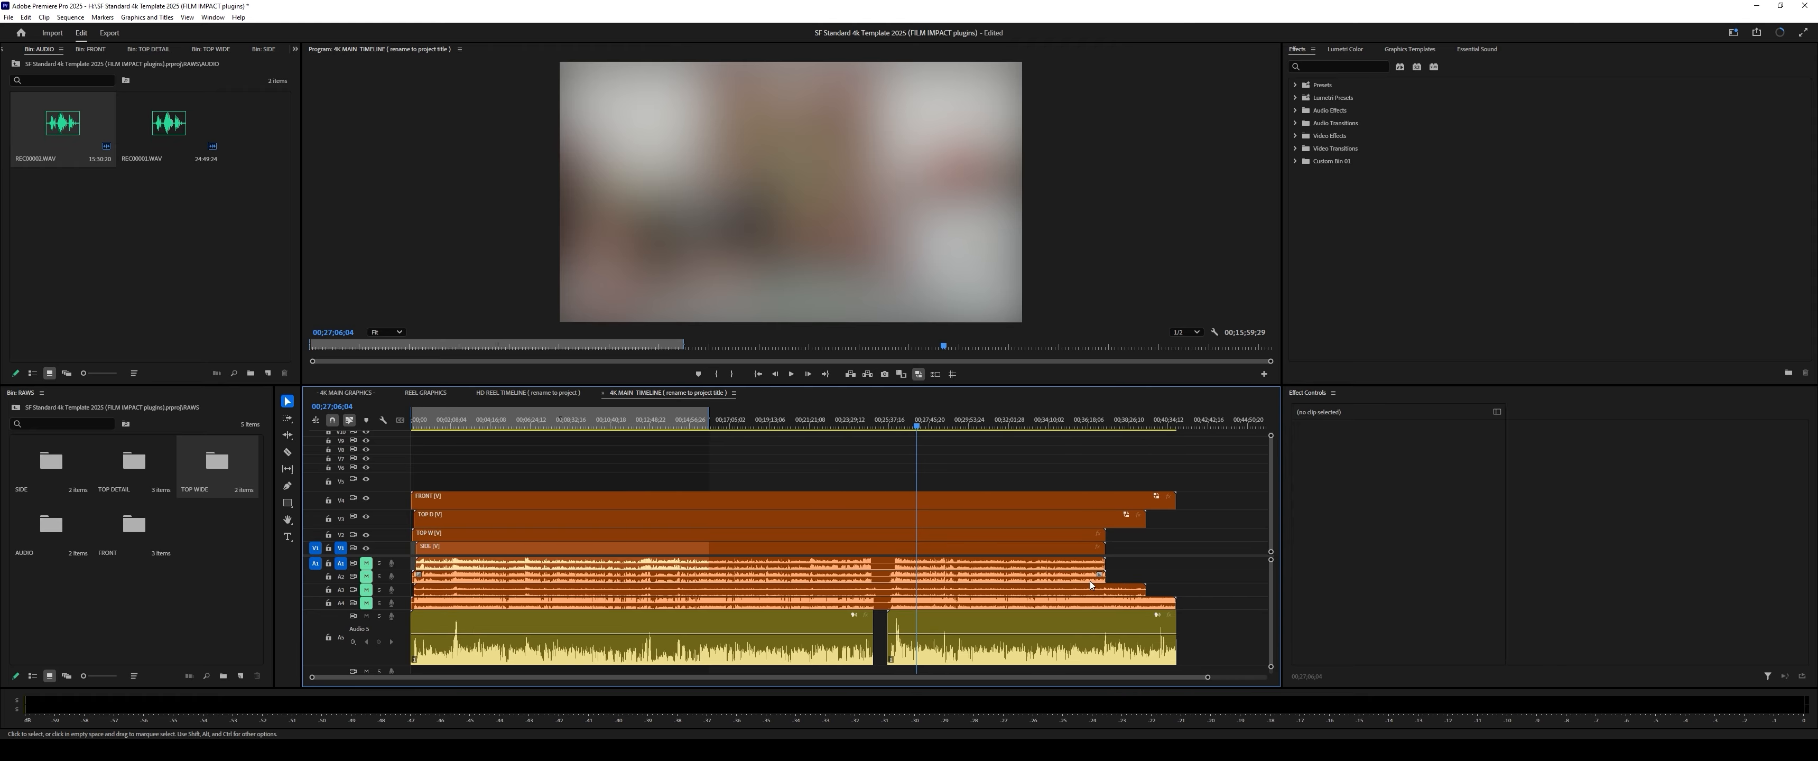
Step: Nest the two recorded audio clips on A5 into one sequence named MAIN AUDIO
drag(1205, 635, 824, 654)
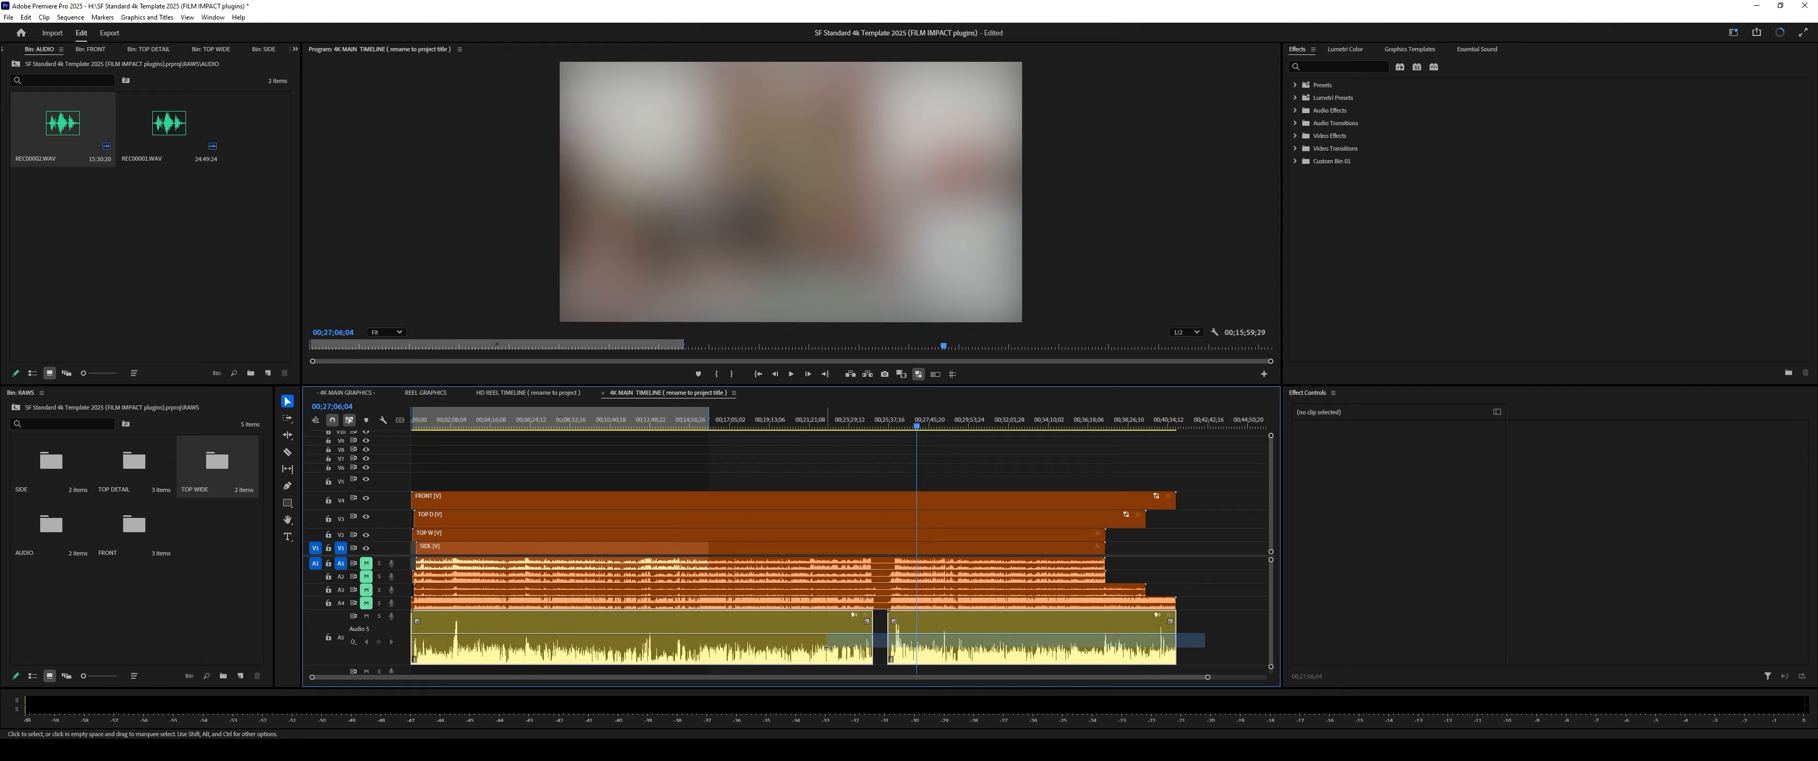
right_click(824, 654)
click(885, 444)
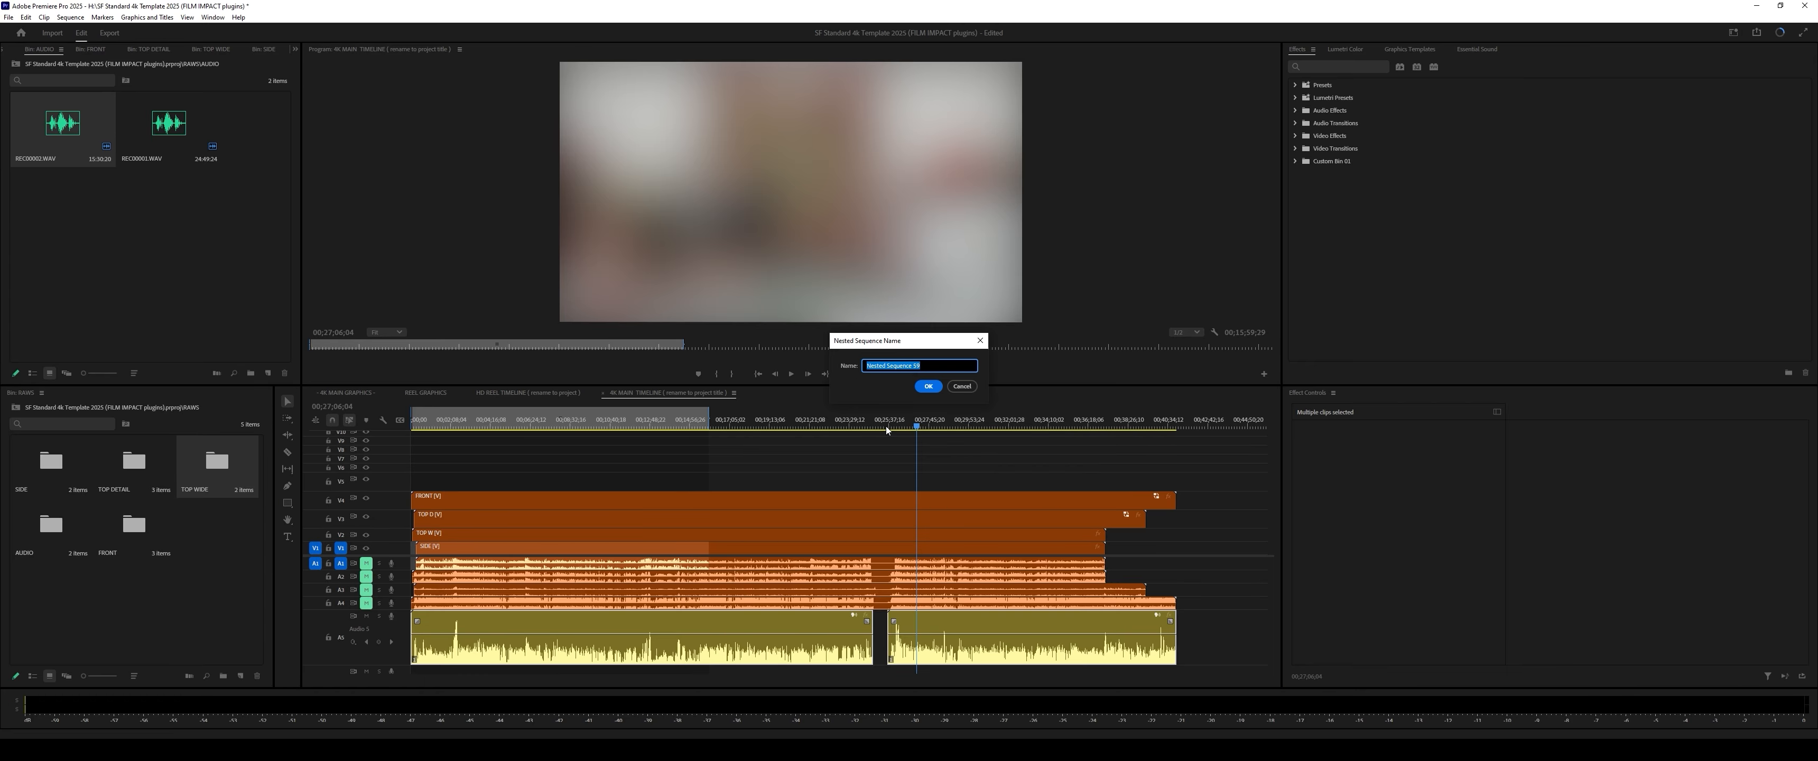
text(MAIN AUDIO)
key(Return)
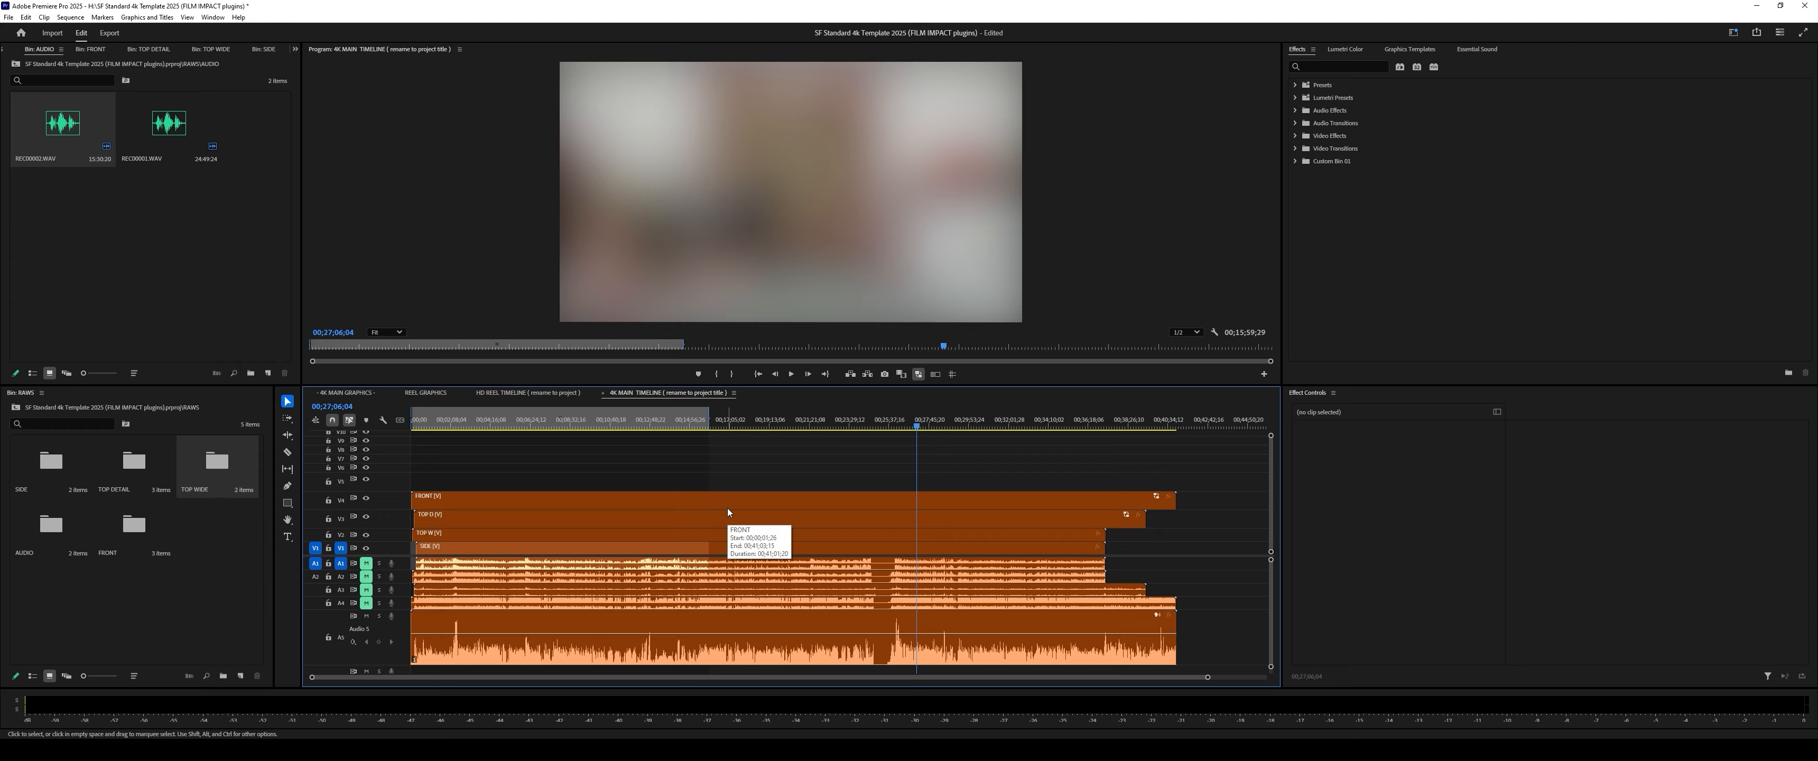
Step: Save the project and open the FRONT nested sequence in its own timeline
key(ctrl+s)
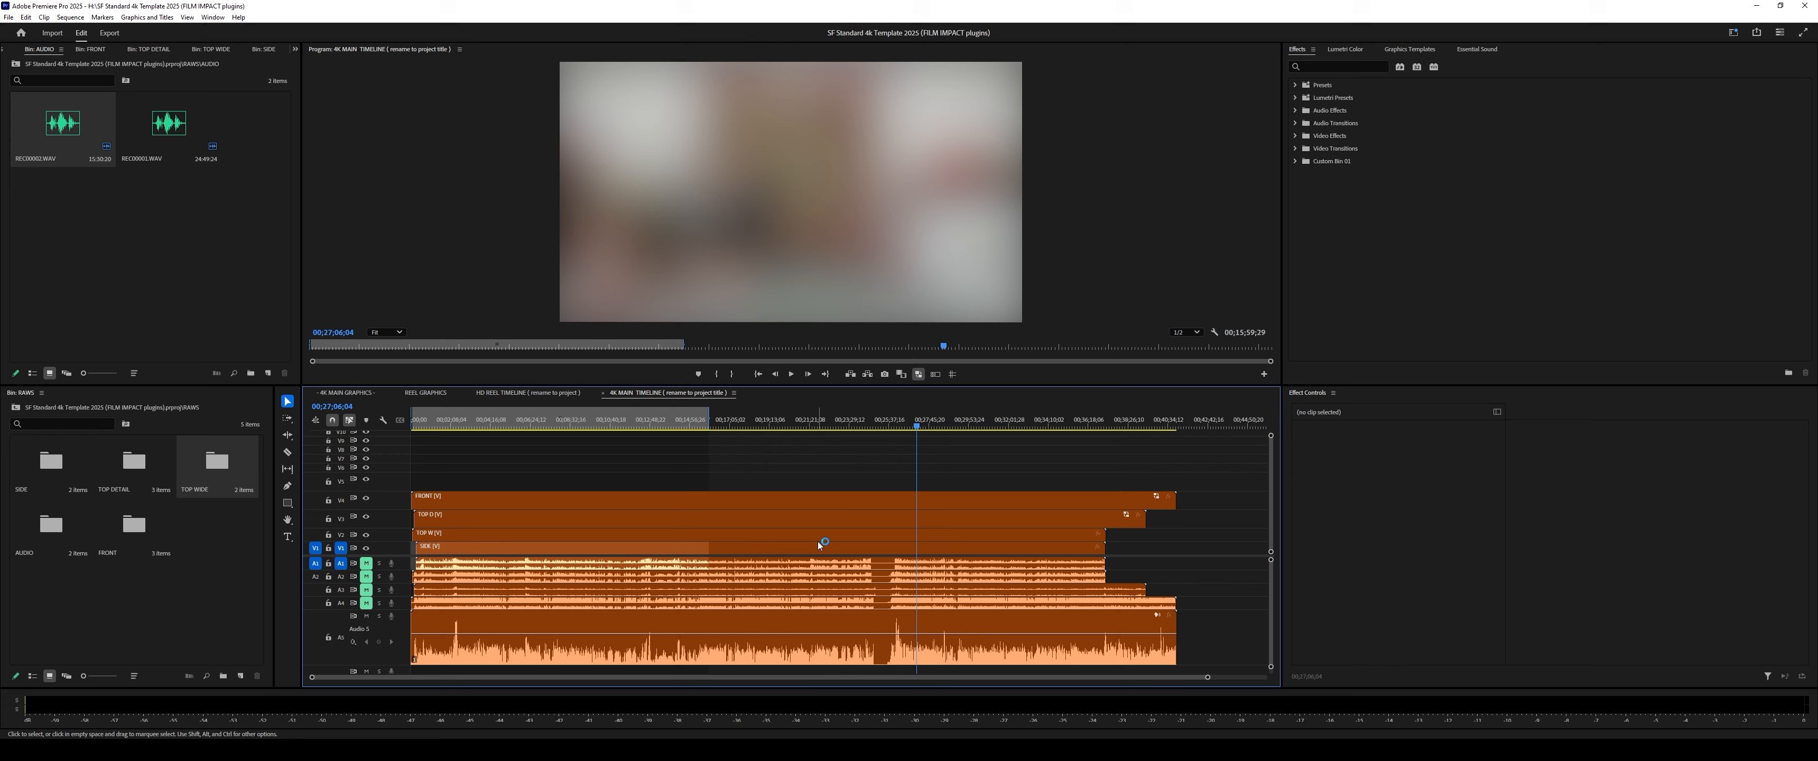
double_click(880, 499)
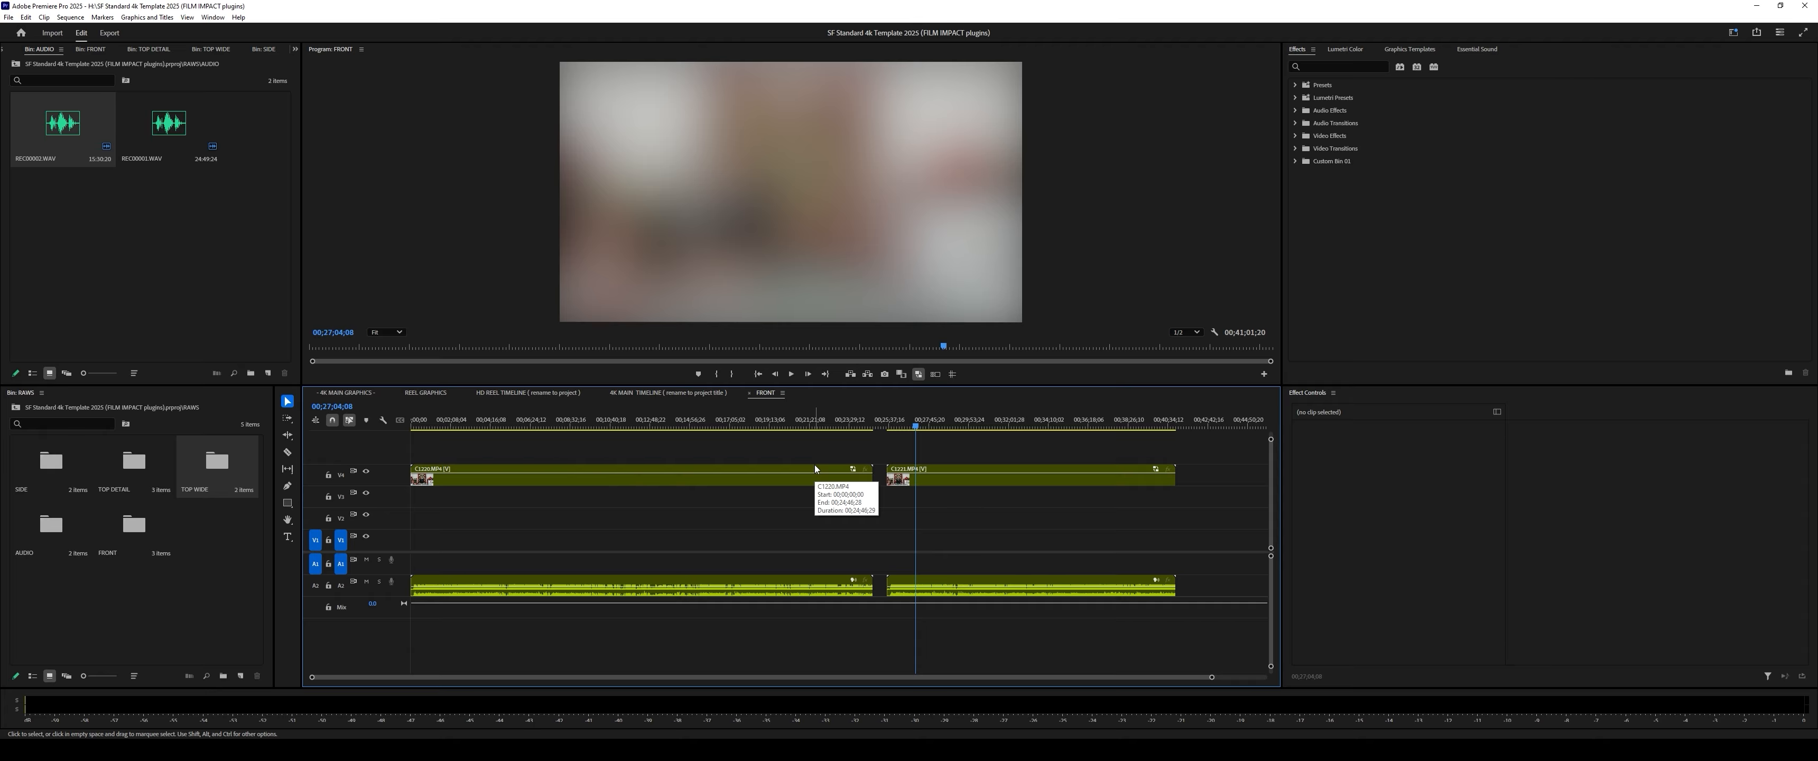
drag(816, 473, 802, 500)
key(ctrl+z)
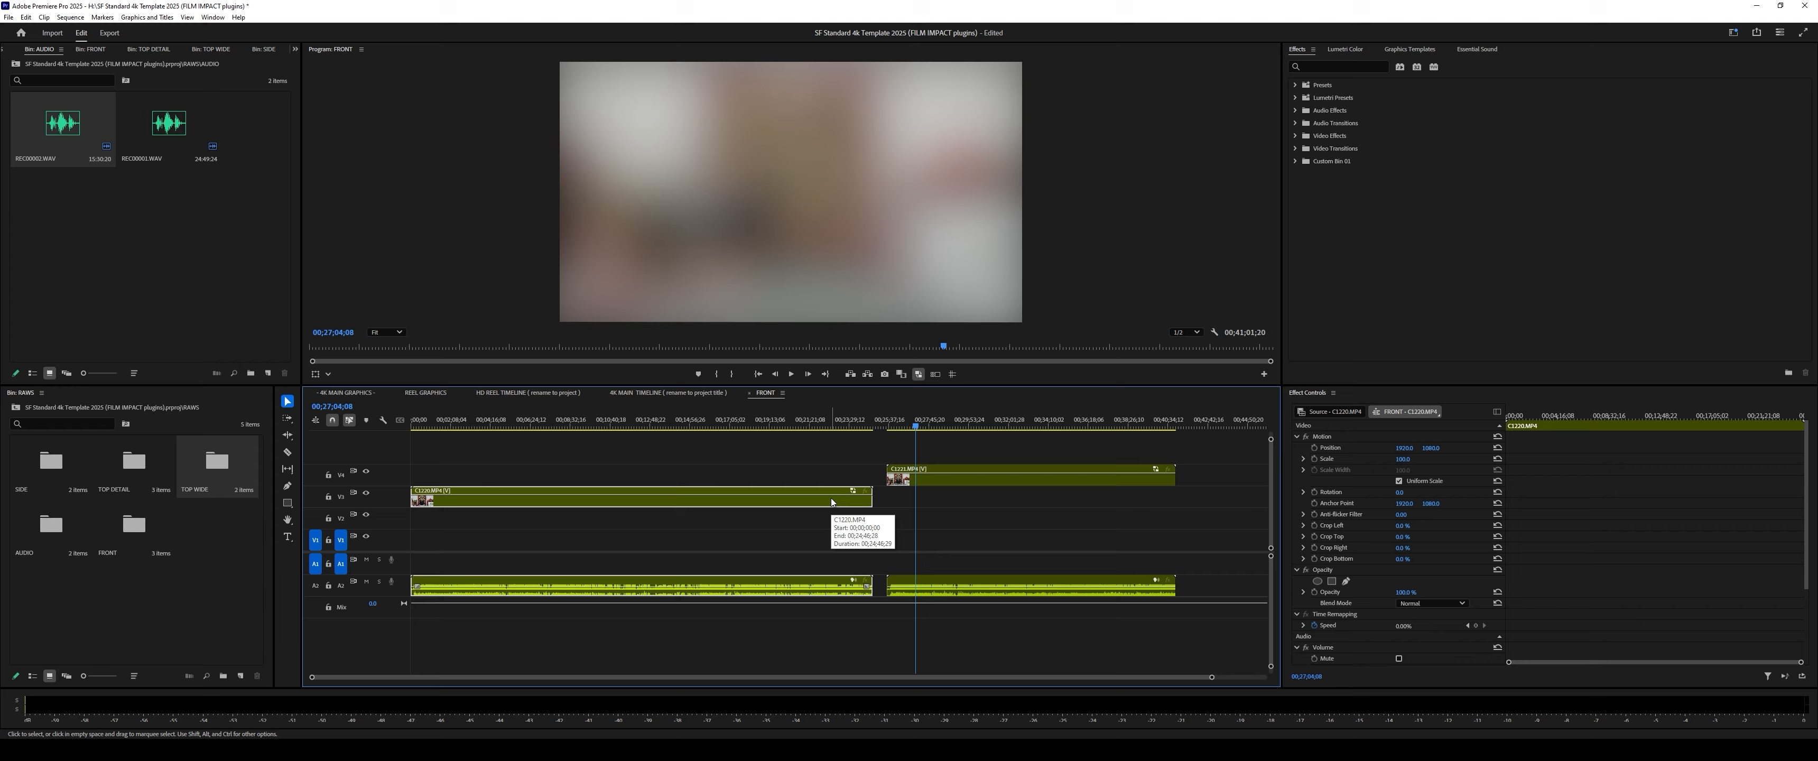
key(ctrl+z)
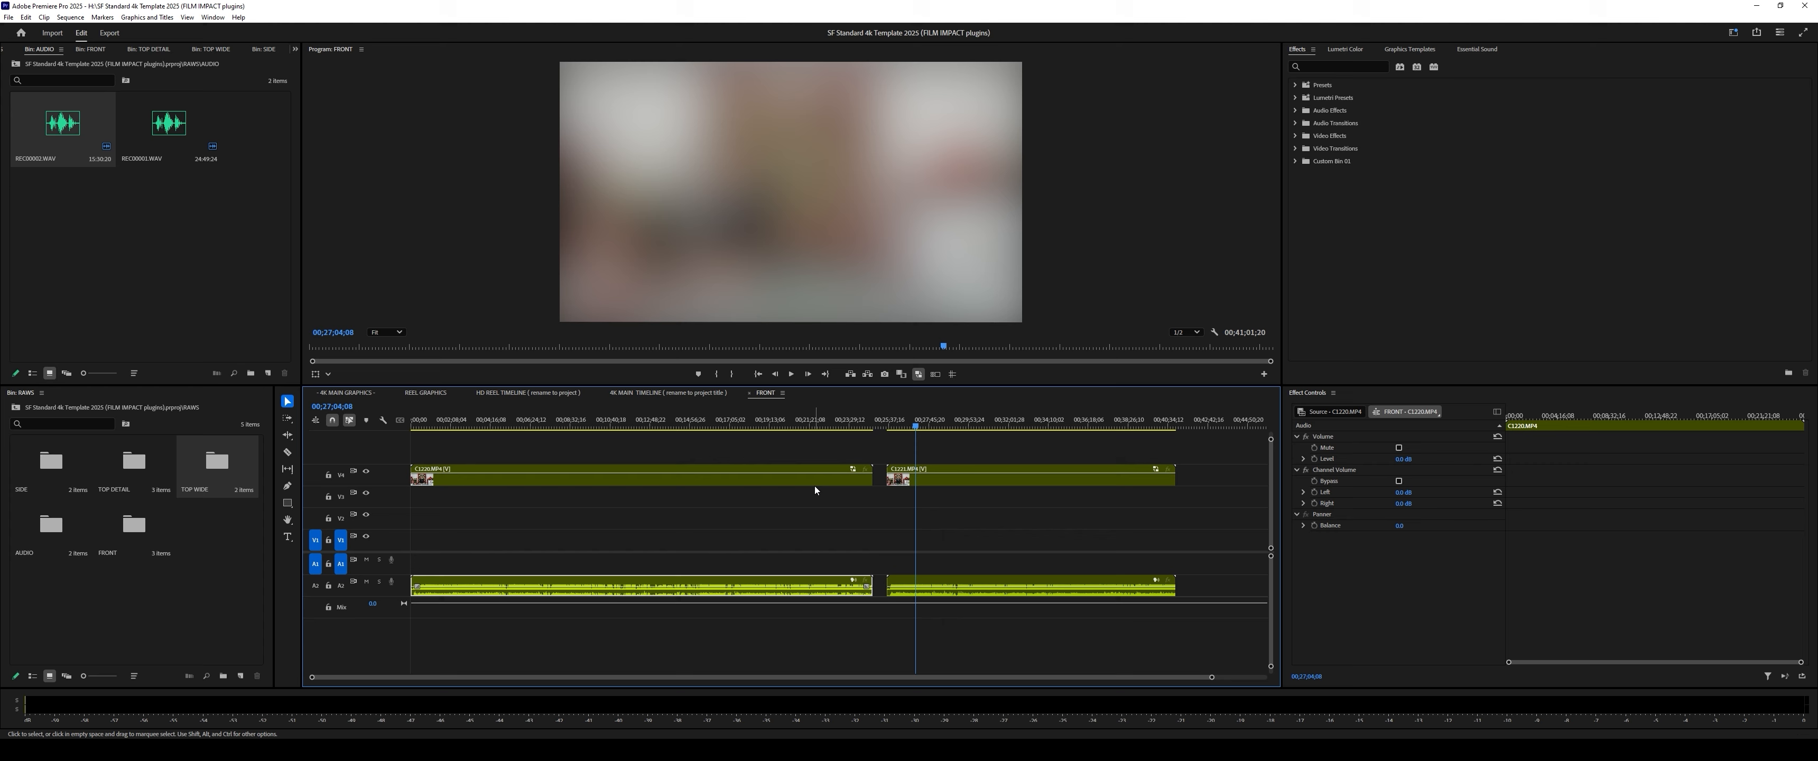
Step: Move both clips in the FRONT sequence down to V1 and A1 with their linked audio, and lock those two tracks
drag(759, 450, 952, 492)
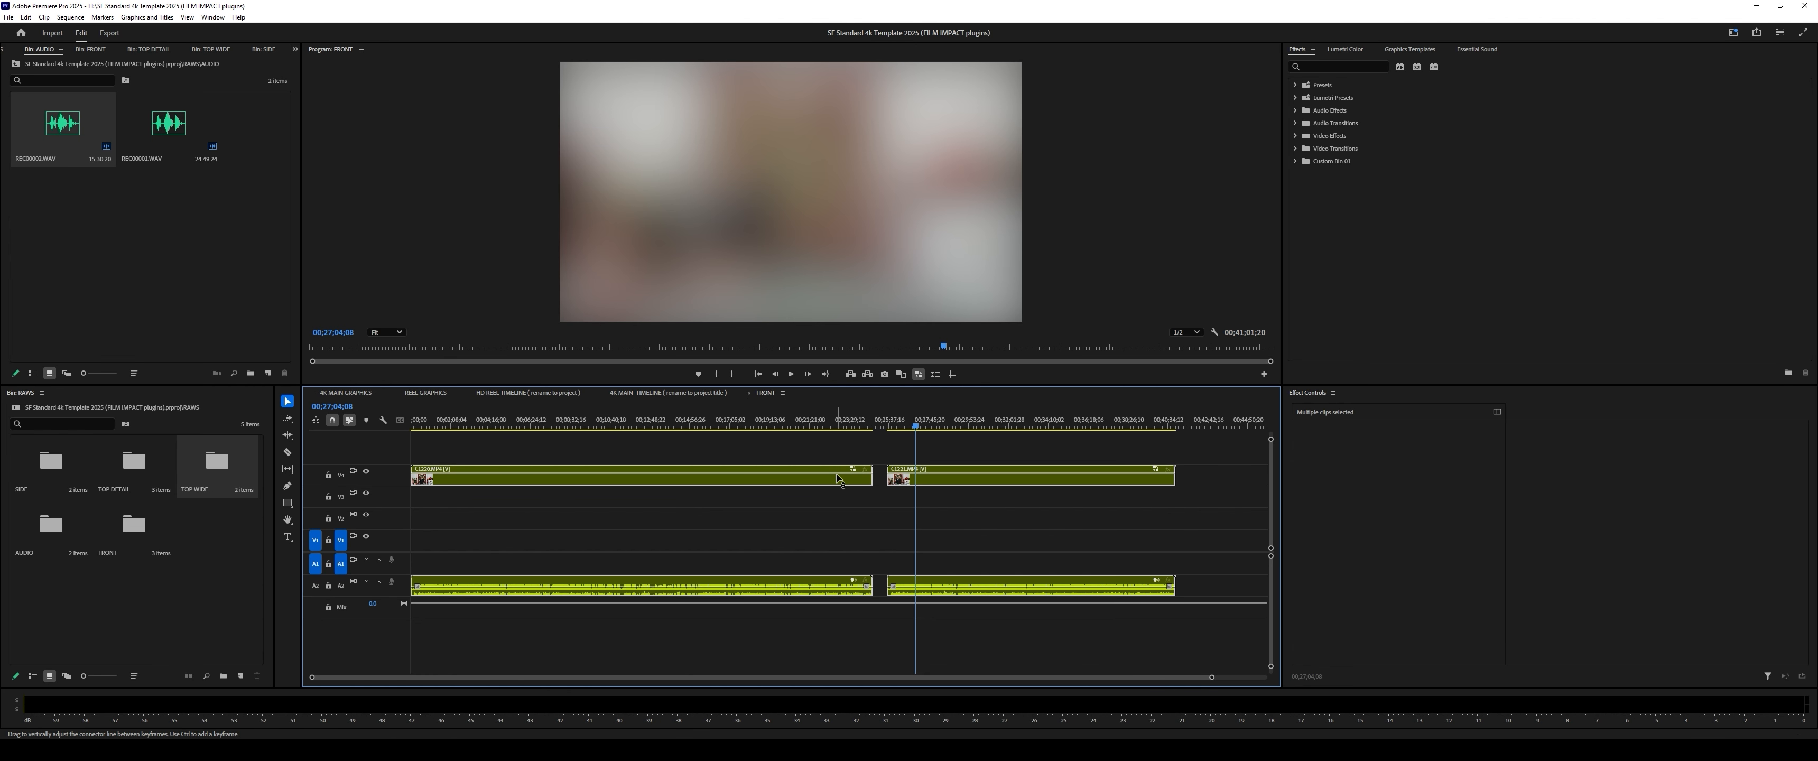
drag(835, 480, 847, 571)
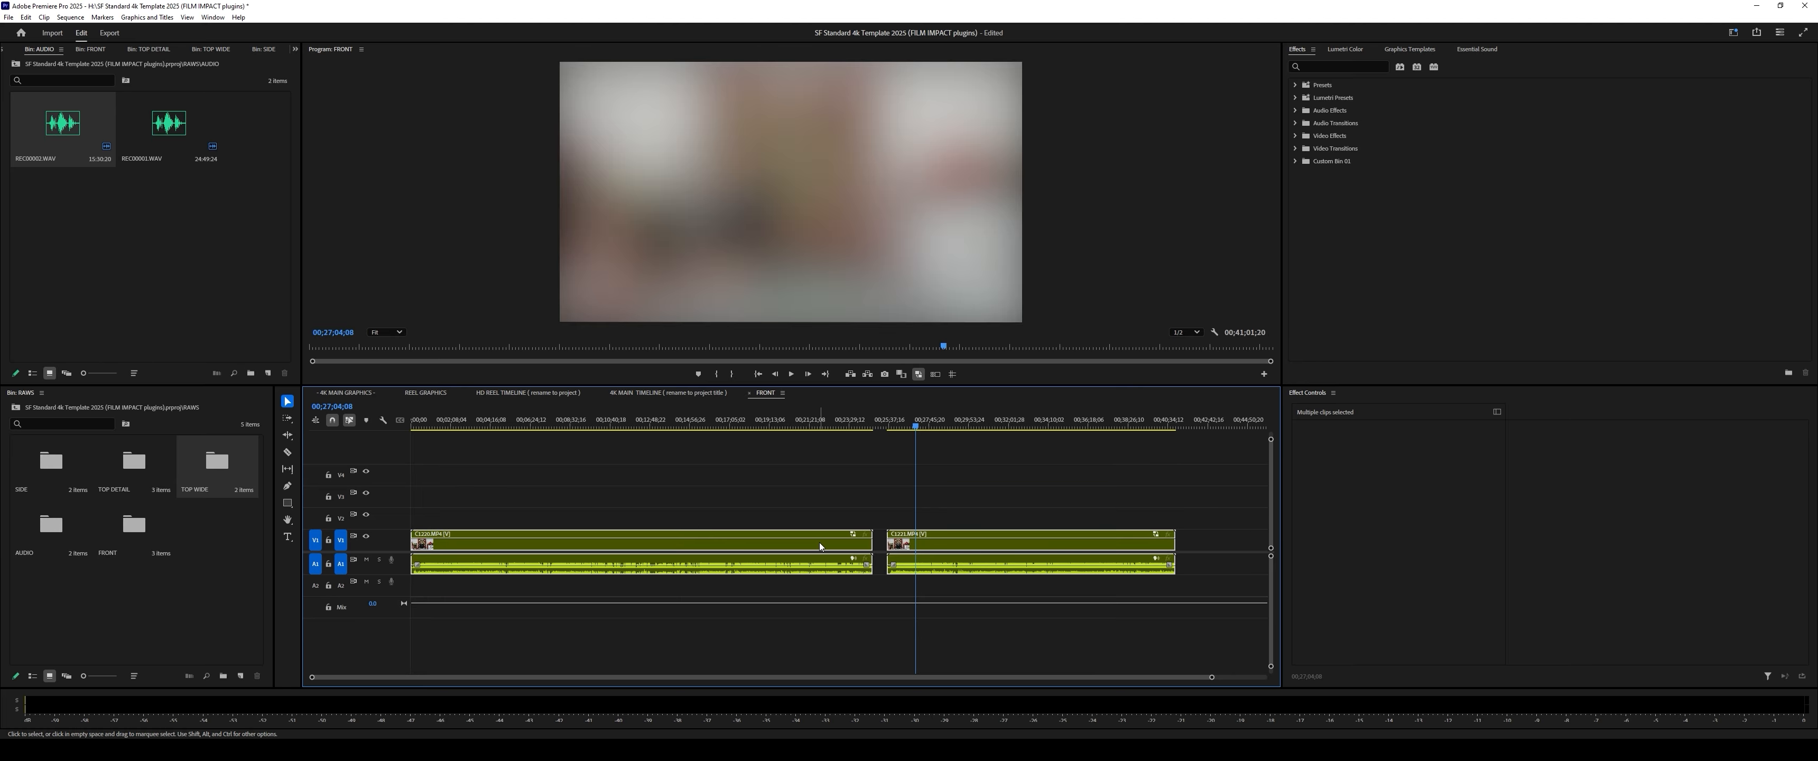
click(328, 540)
click(328, 564)
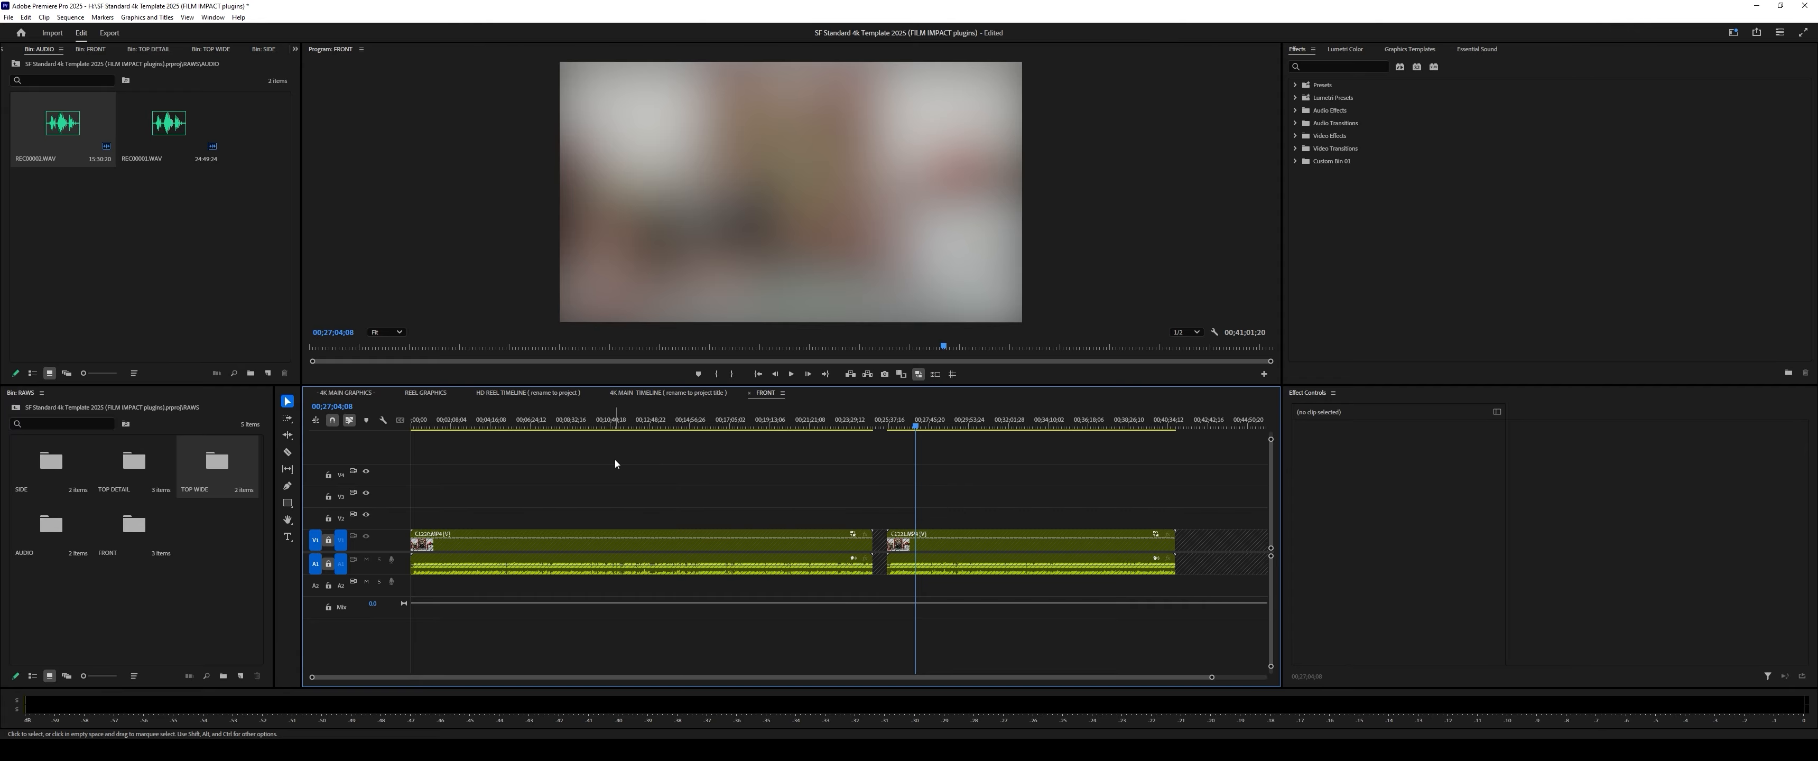
Step: Open the TOP D nested sequence from the main timeline, move both its clips to V1 and A1, and lock those tracks
click(643, 391)
double_click(783, 532)
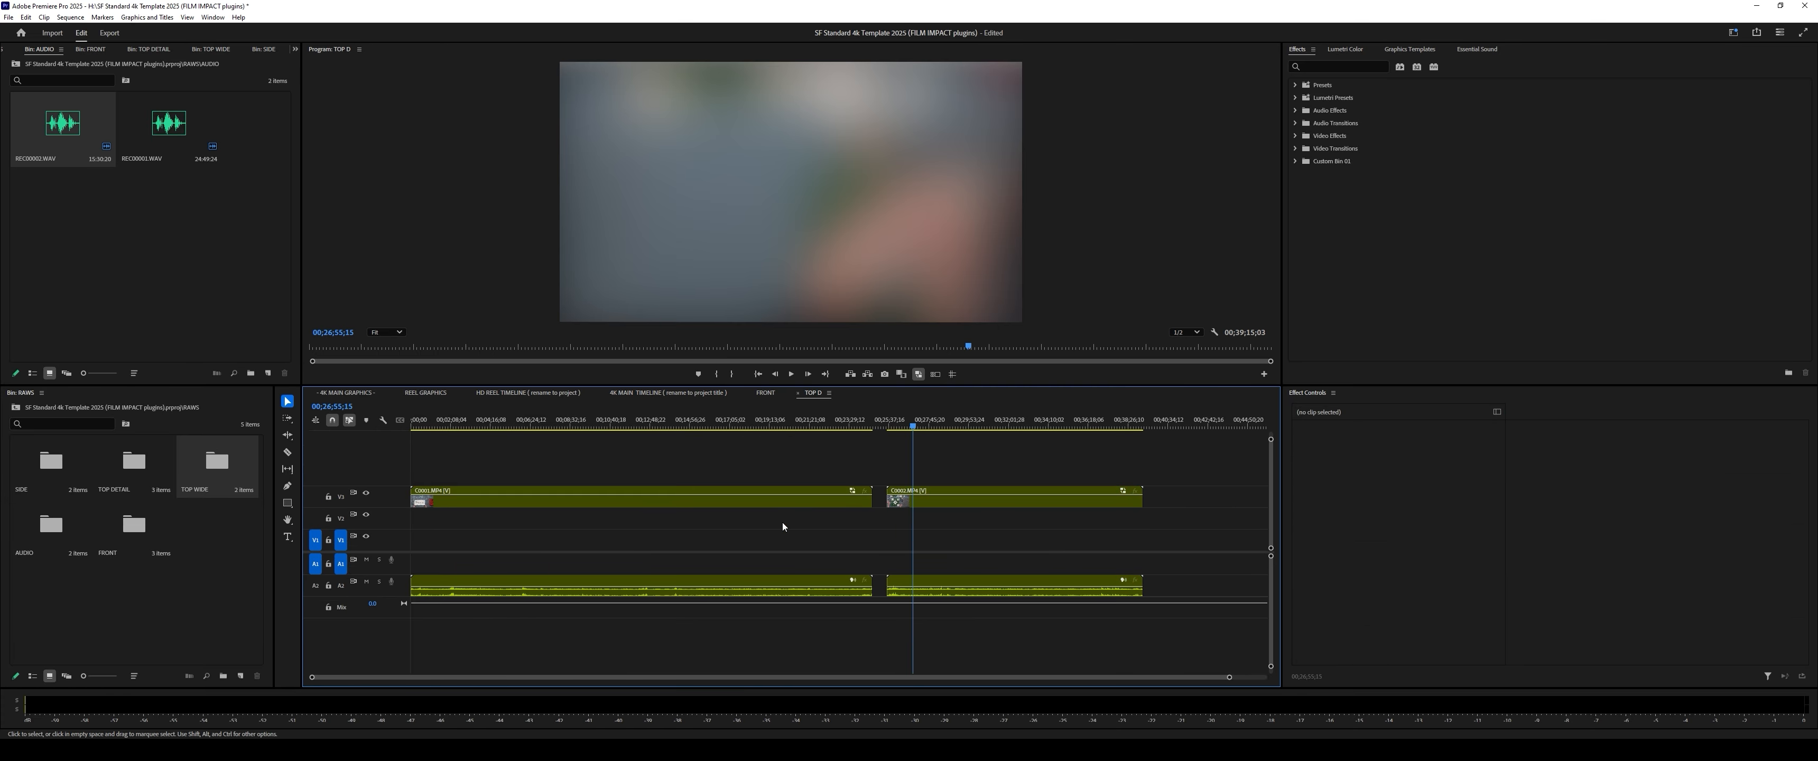
drag(651, 448, 995, 587)
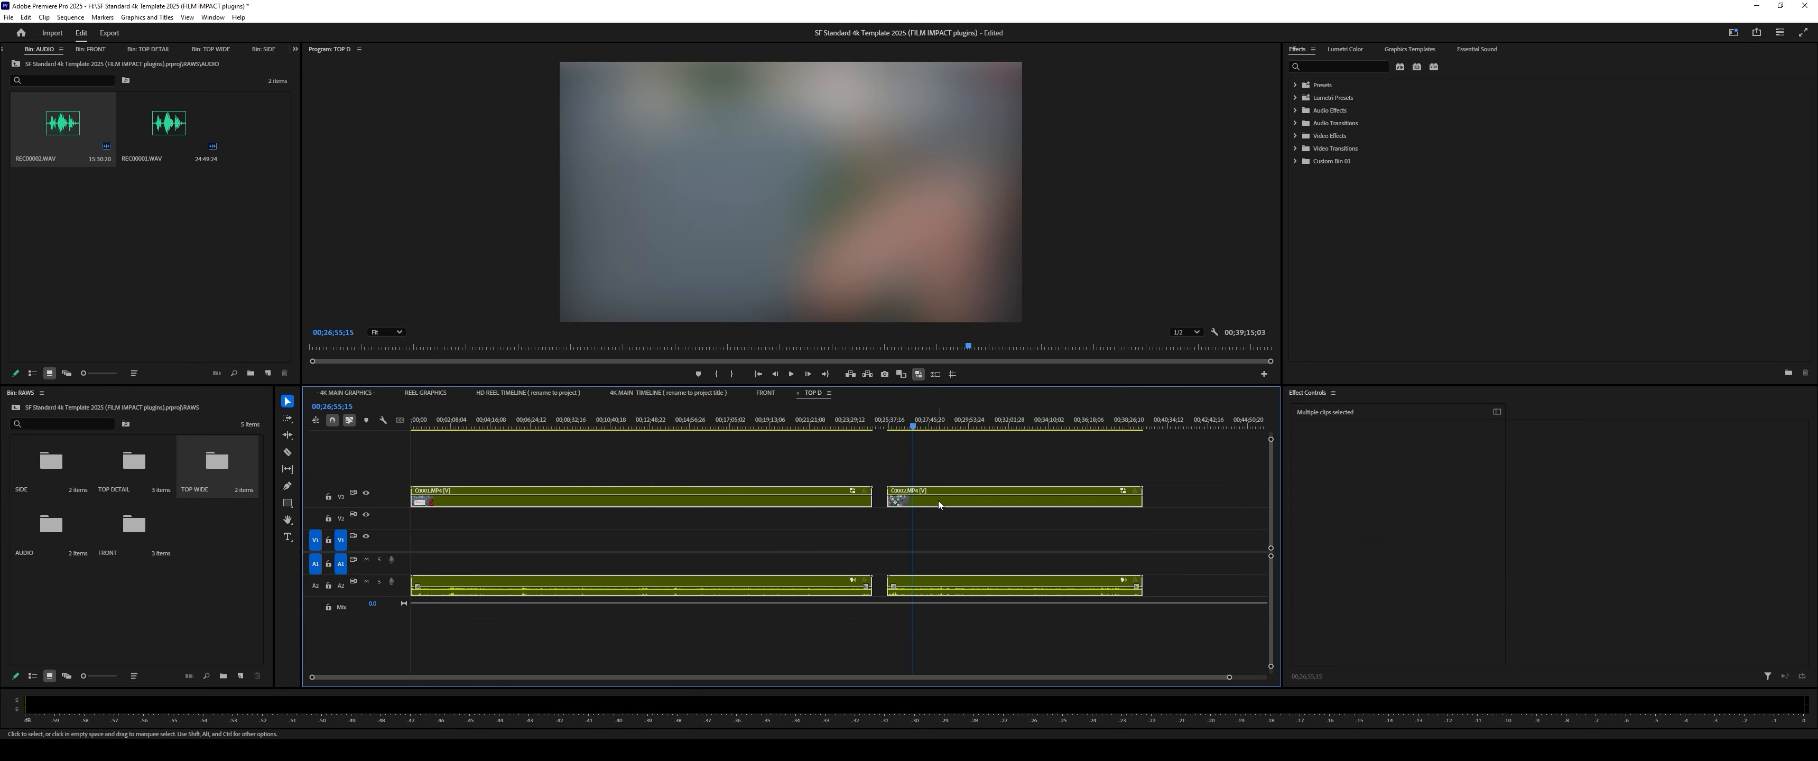
drag(937, 500, 936, 557)
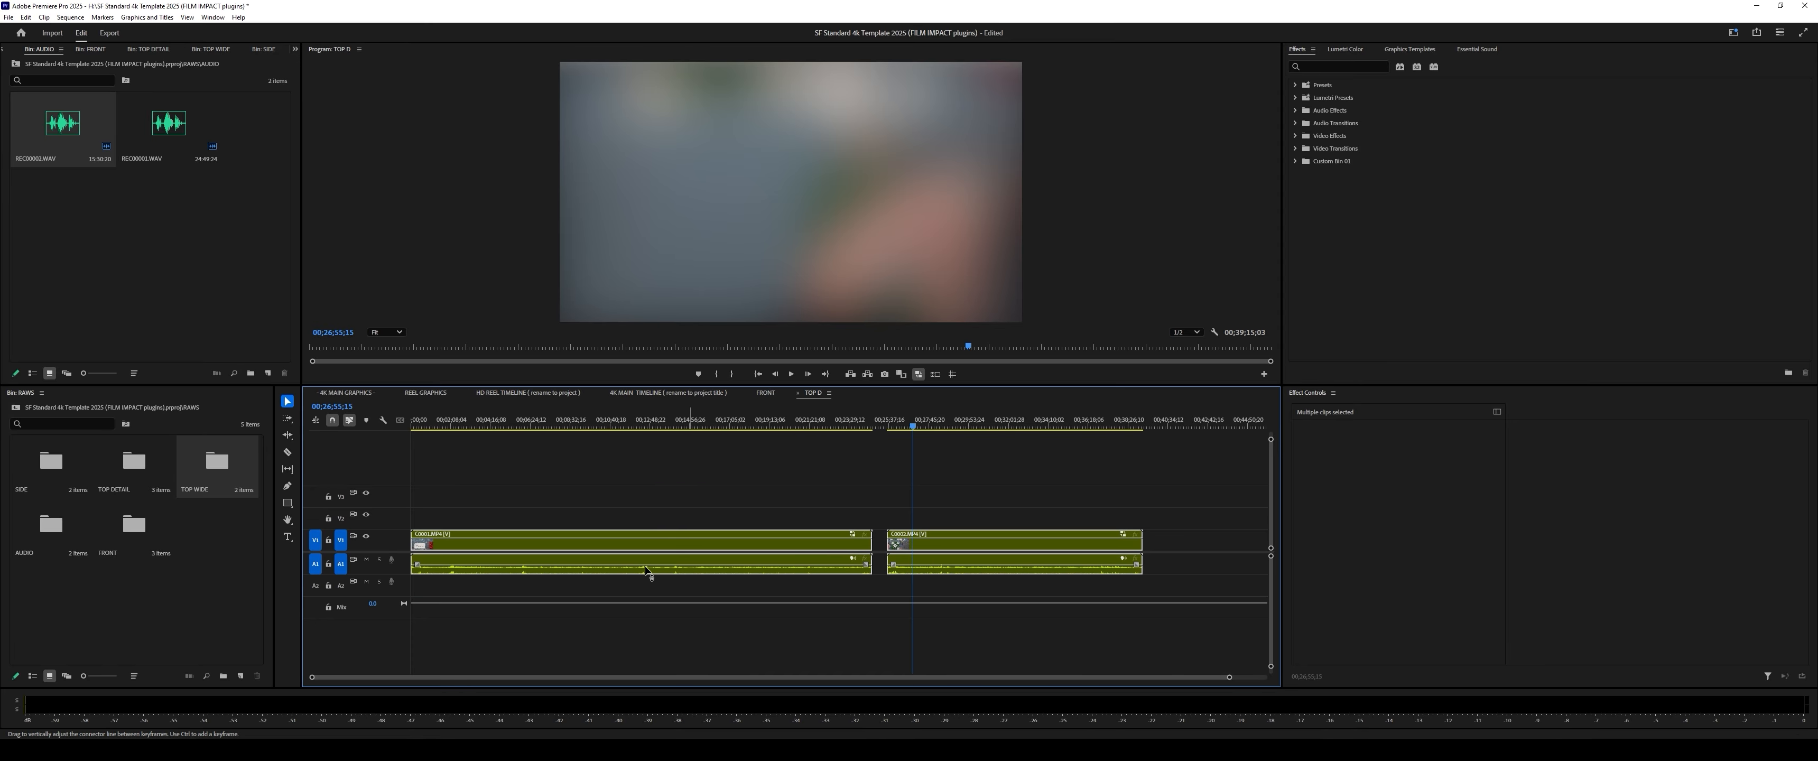
click(329, 540)
click(329, 563)
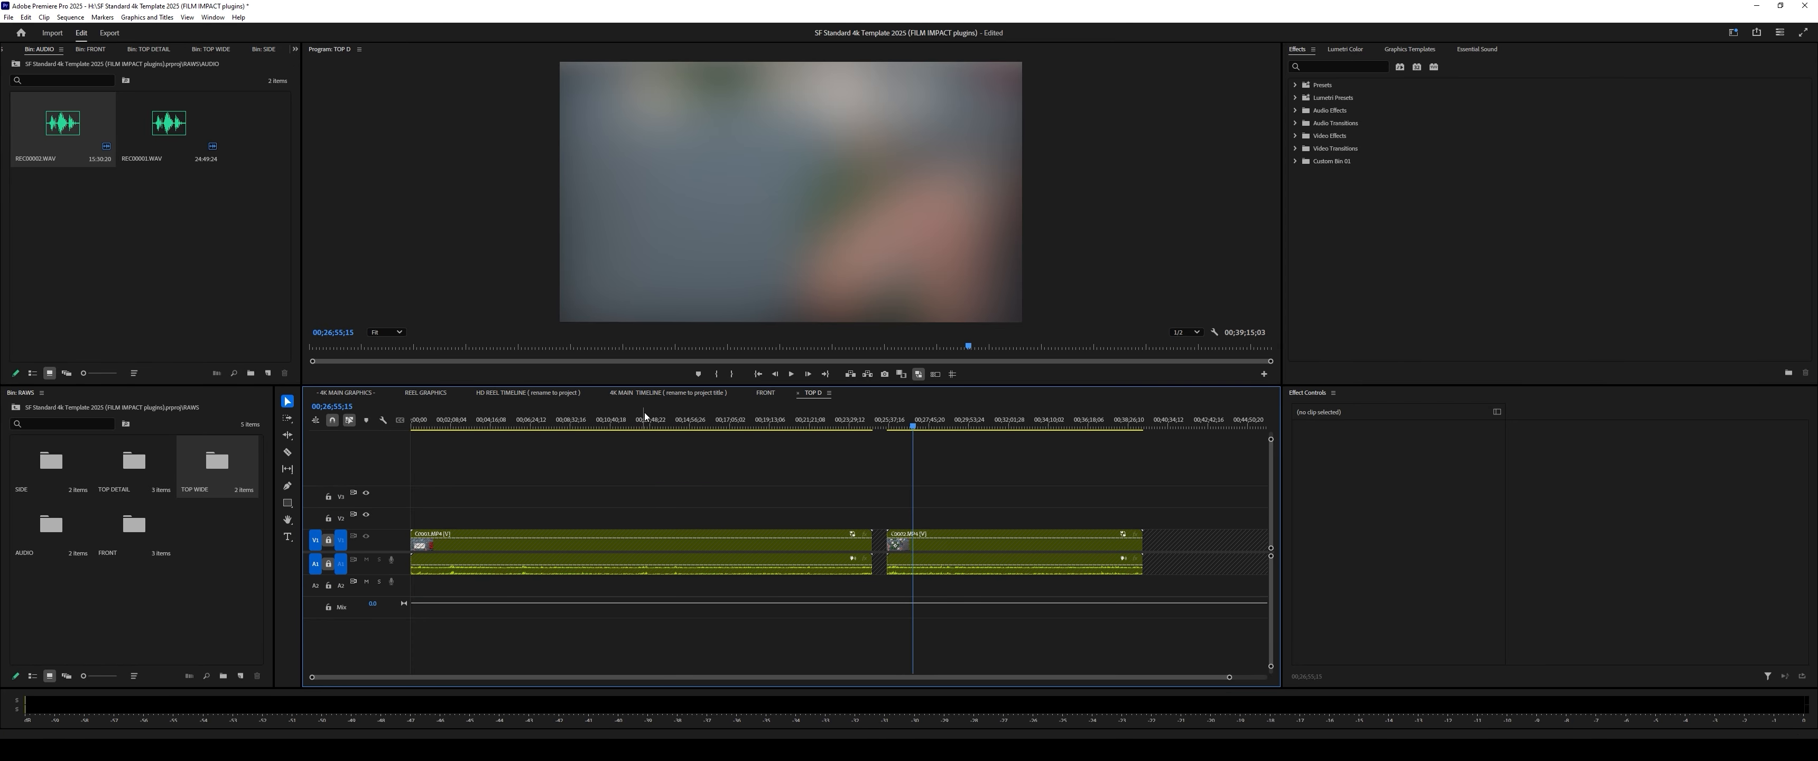
Step: Open the TOP W nested sequence from the main timeline and scrub back into its first clip to check the picture orientation
click(631, 393)
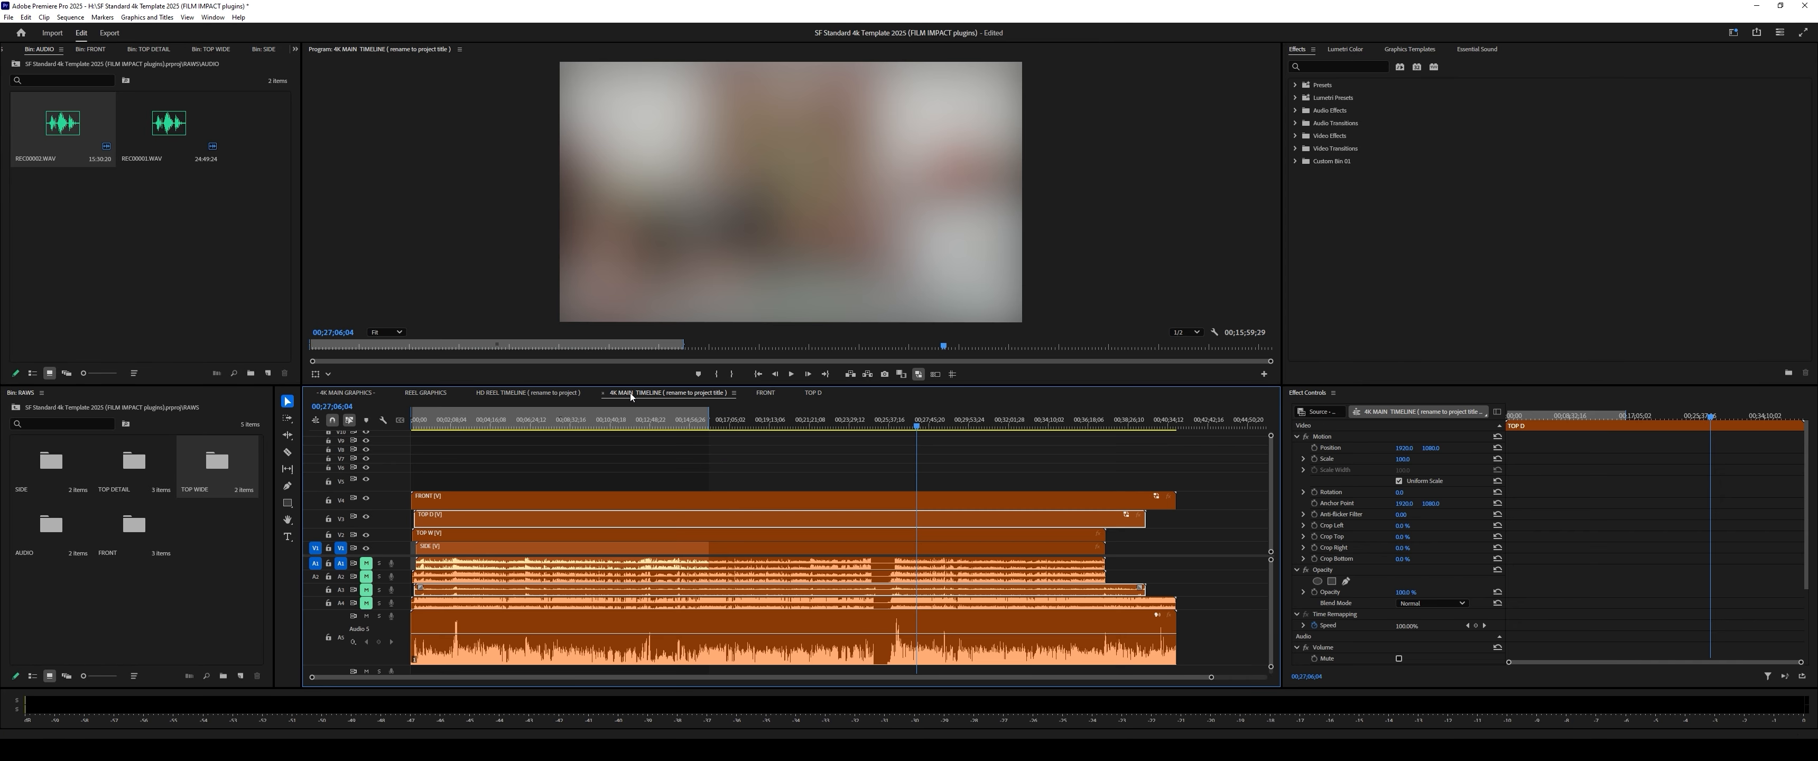
double_click(627, 532)
drag(688, 484, 954, 565)
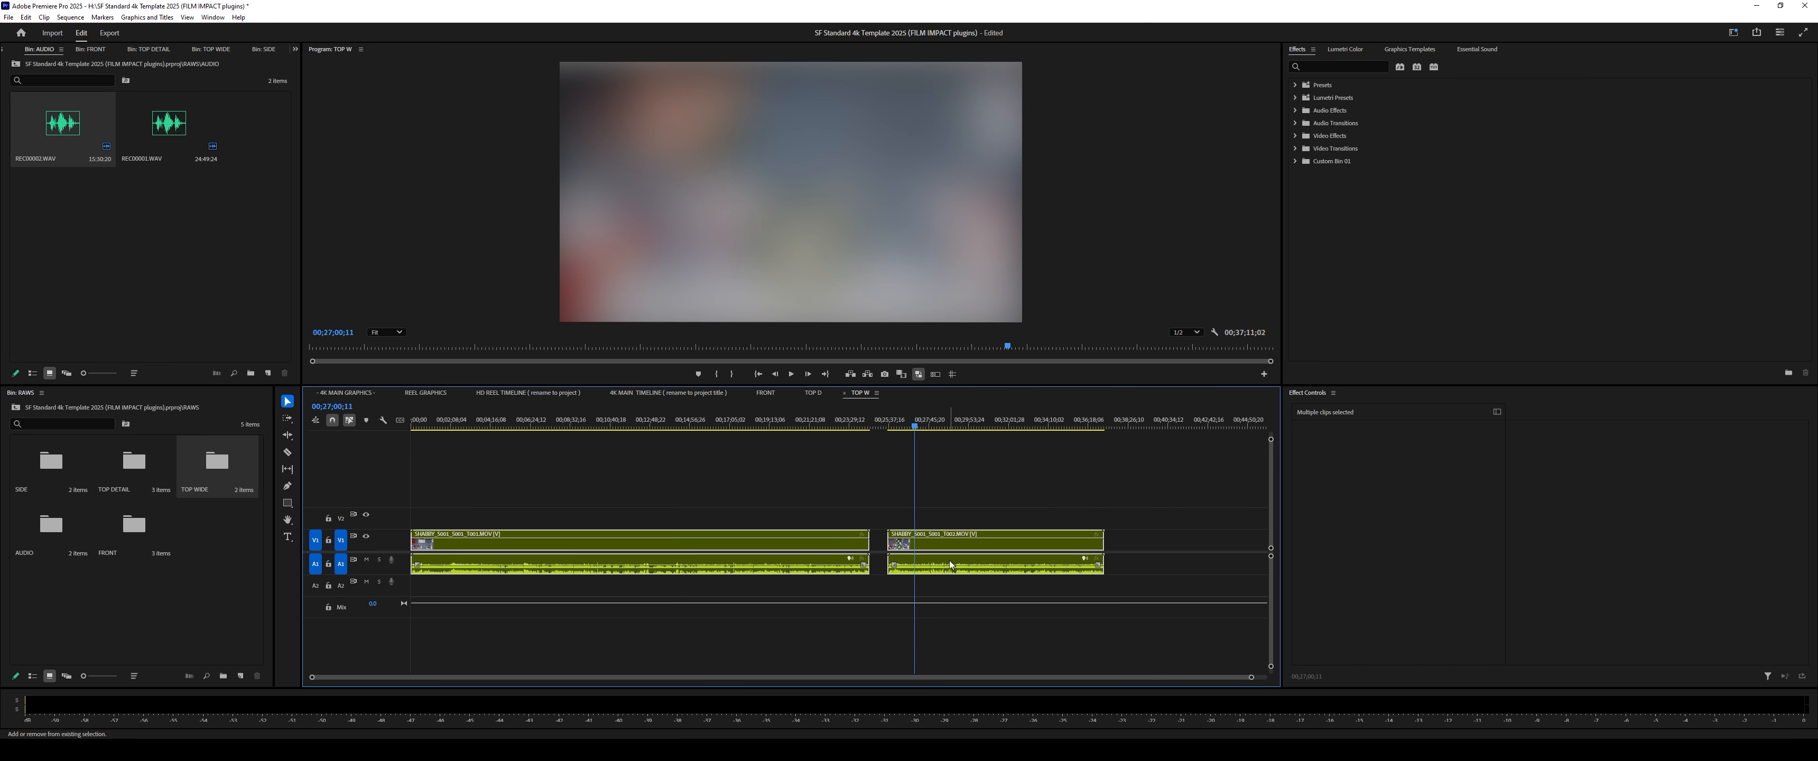
click(842, 456)
click(838, 424)
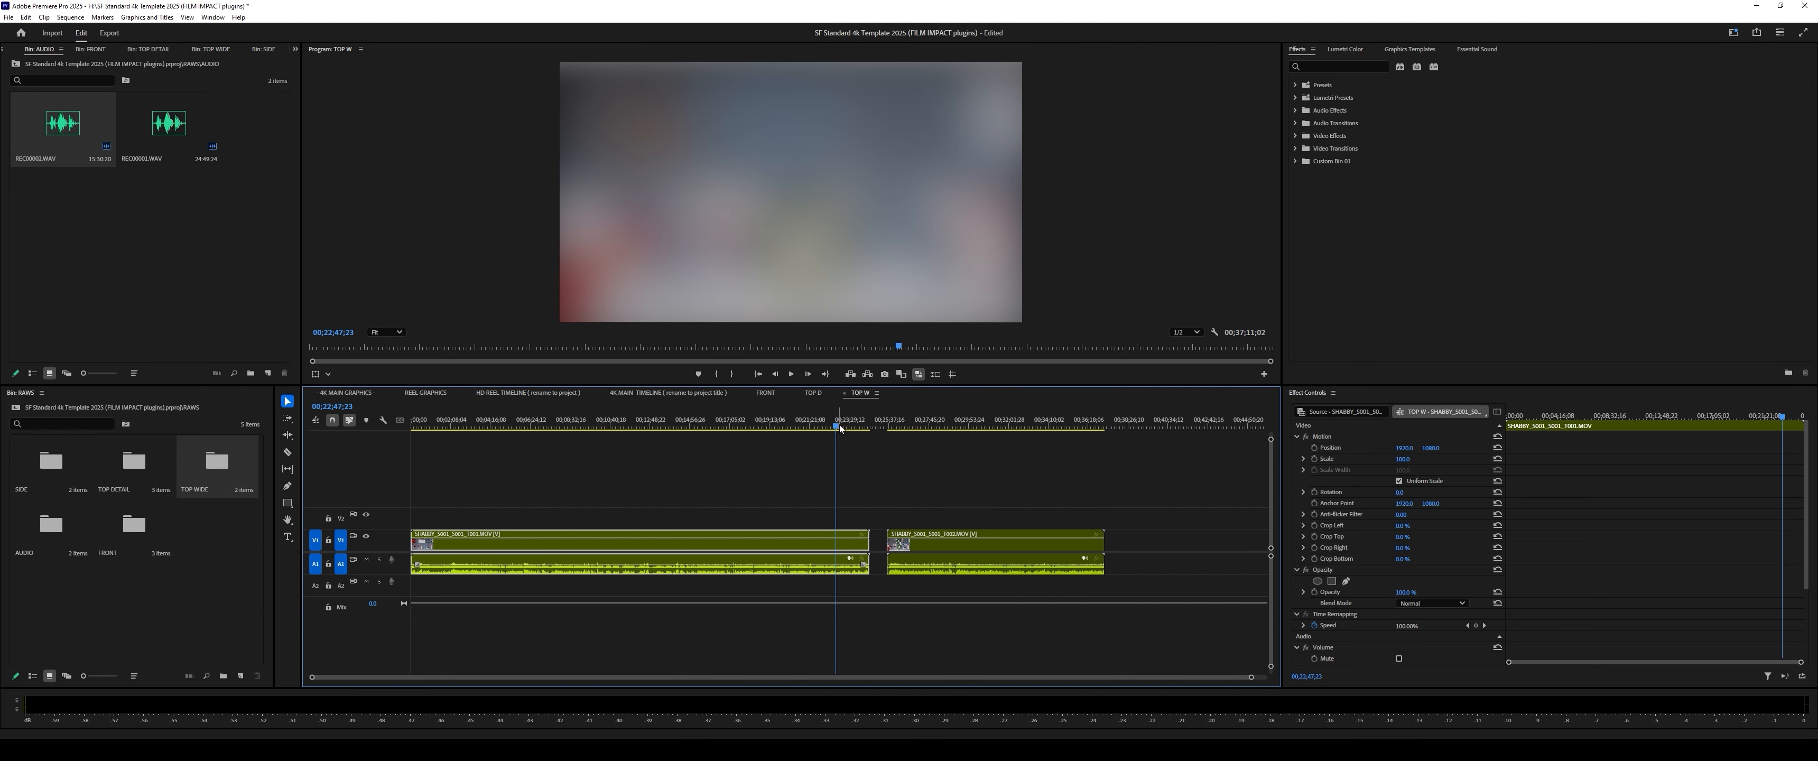
drag(840, 428, 725, 429)
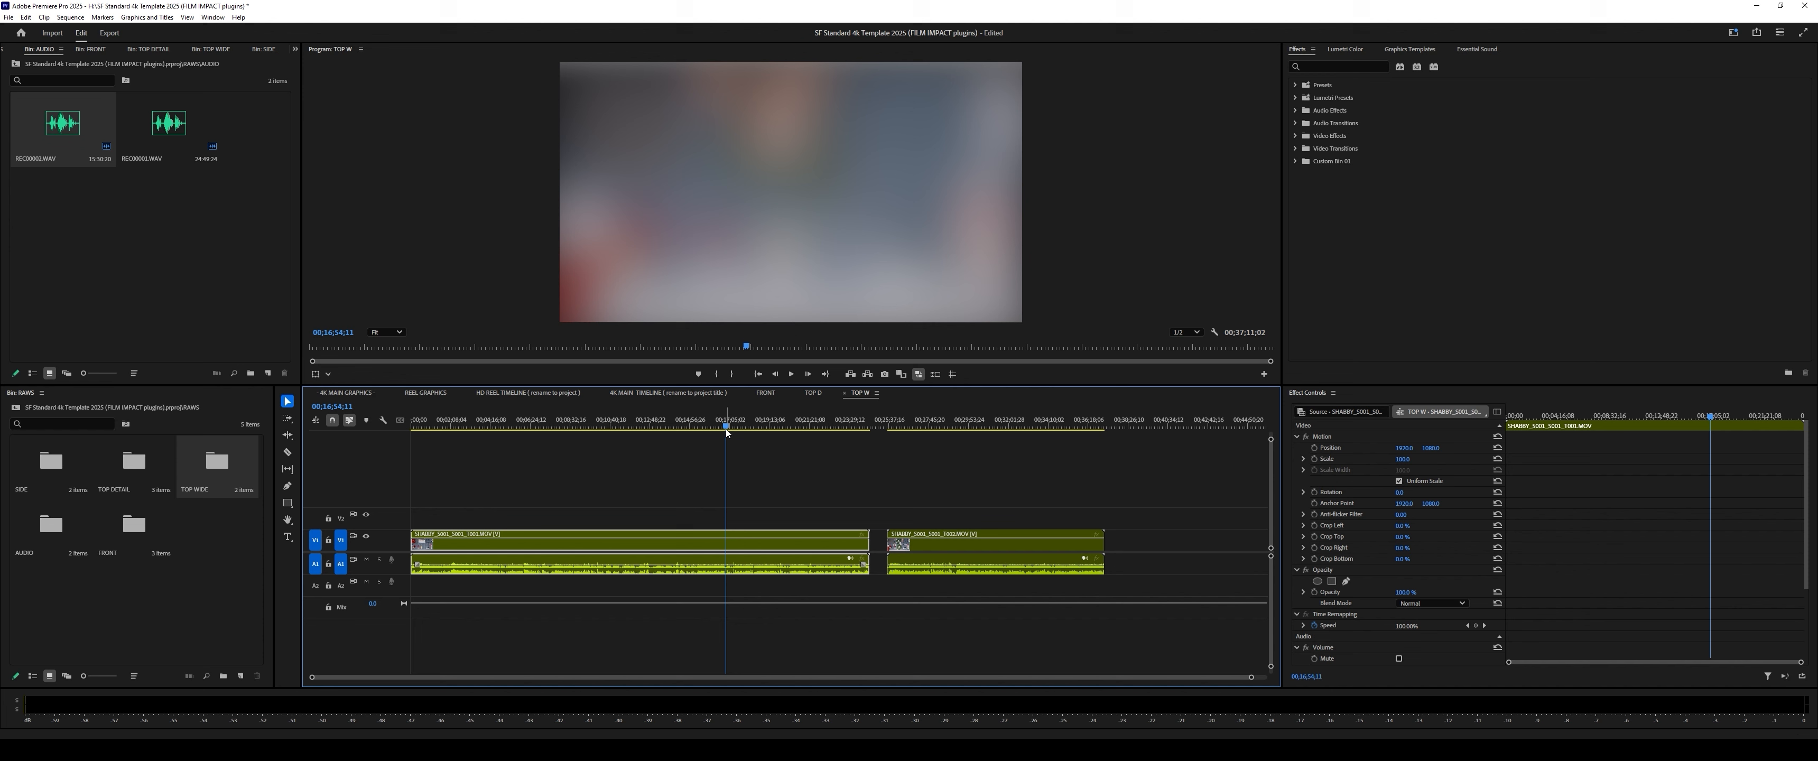
Step: Set the rotation of the first SHABBY clip in the TOP W sequence to 180 degrees
click(484, 510)
click(495, 545)
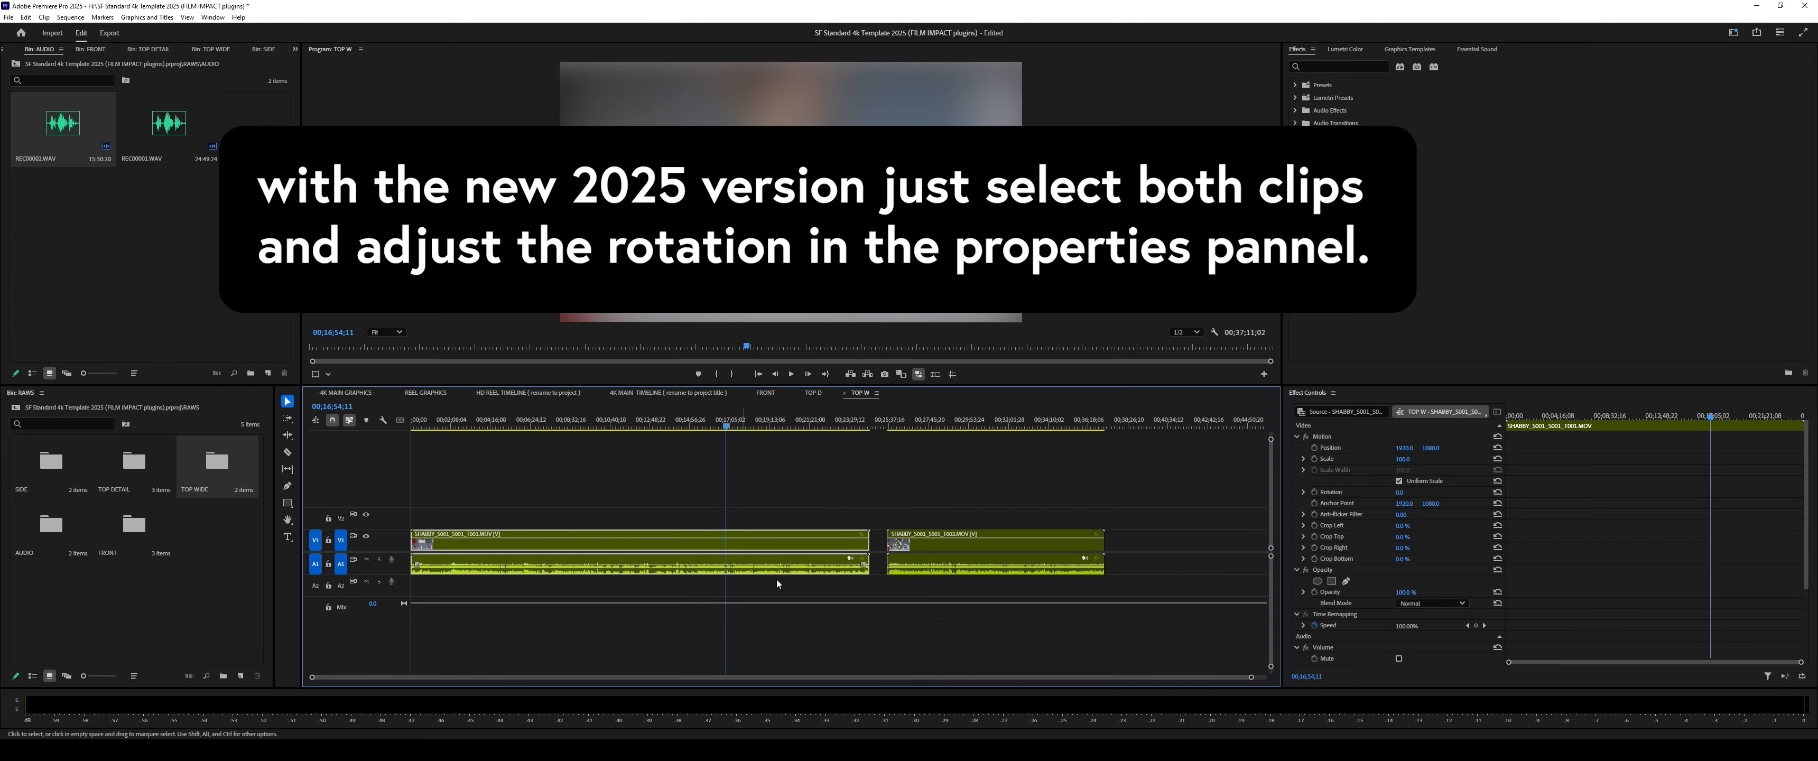
click(1399, 492)
text(18)
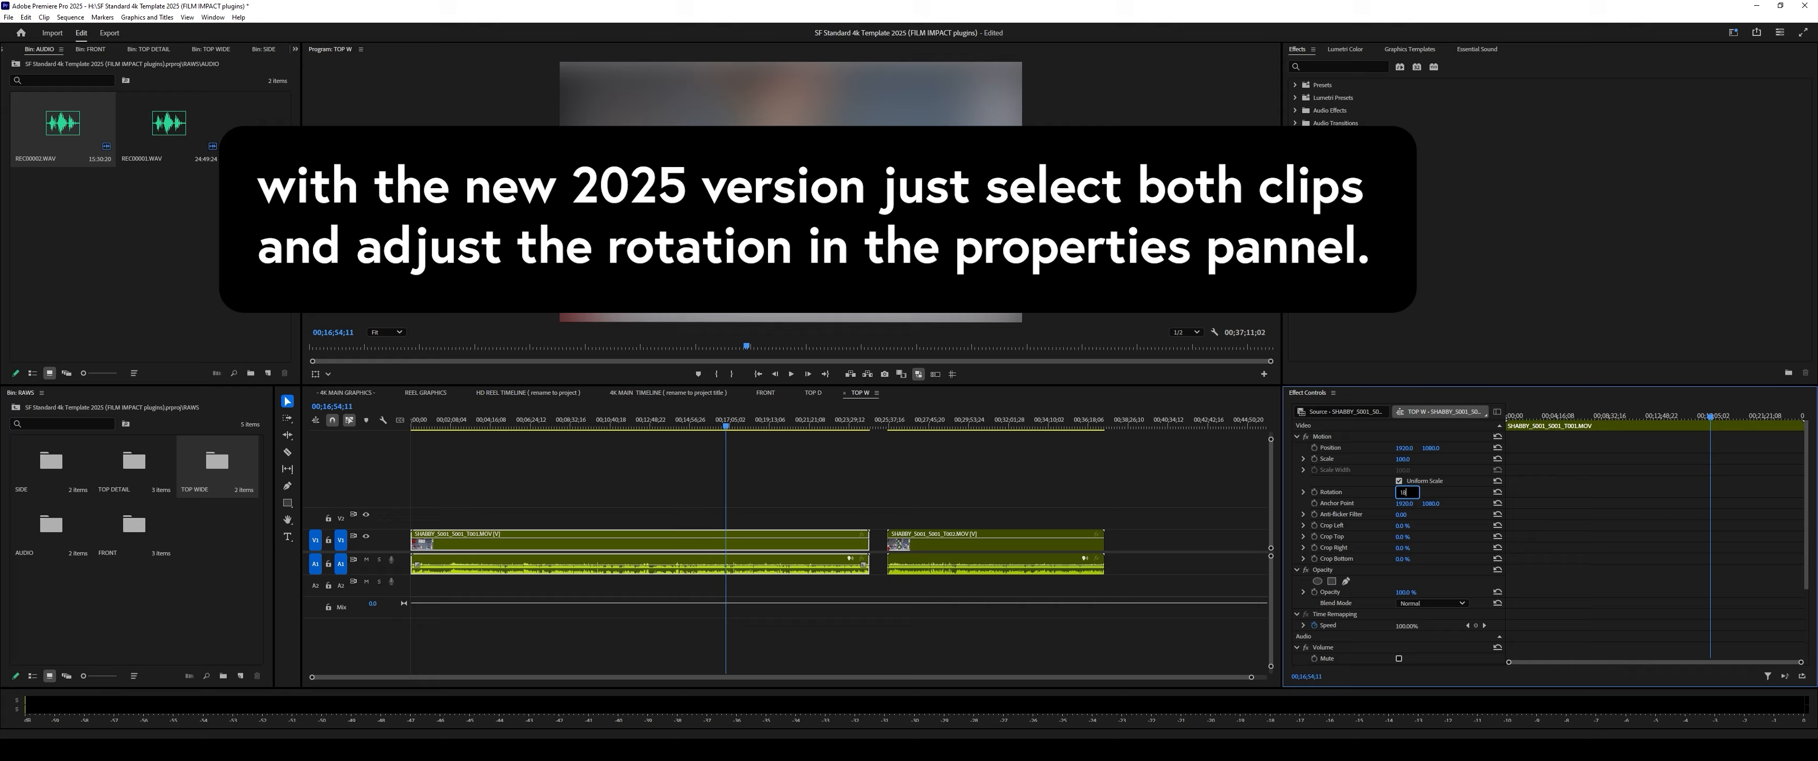
text(0)
key(Return)
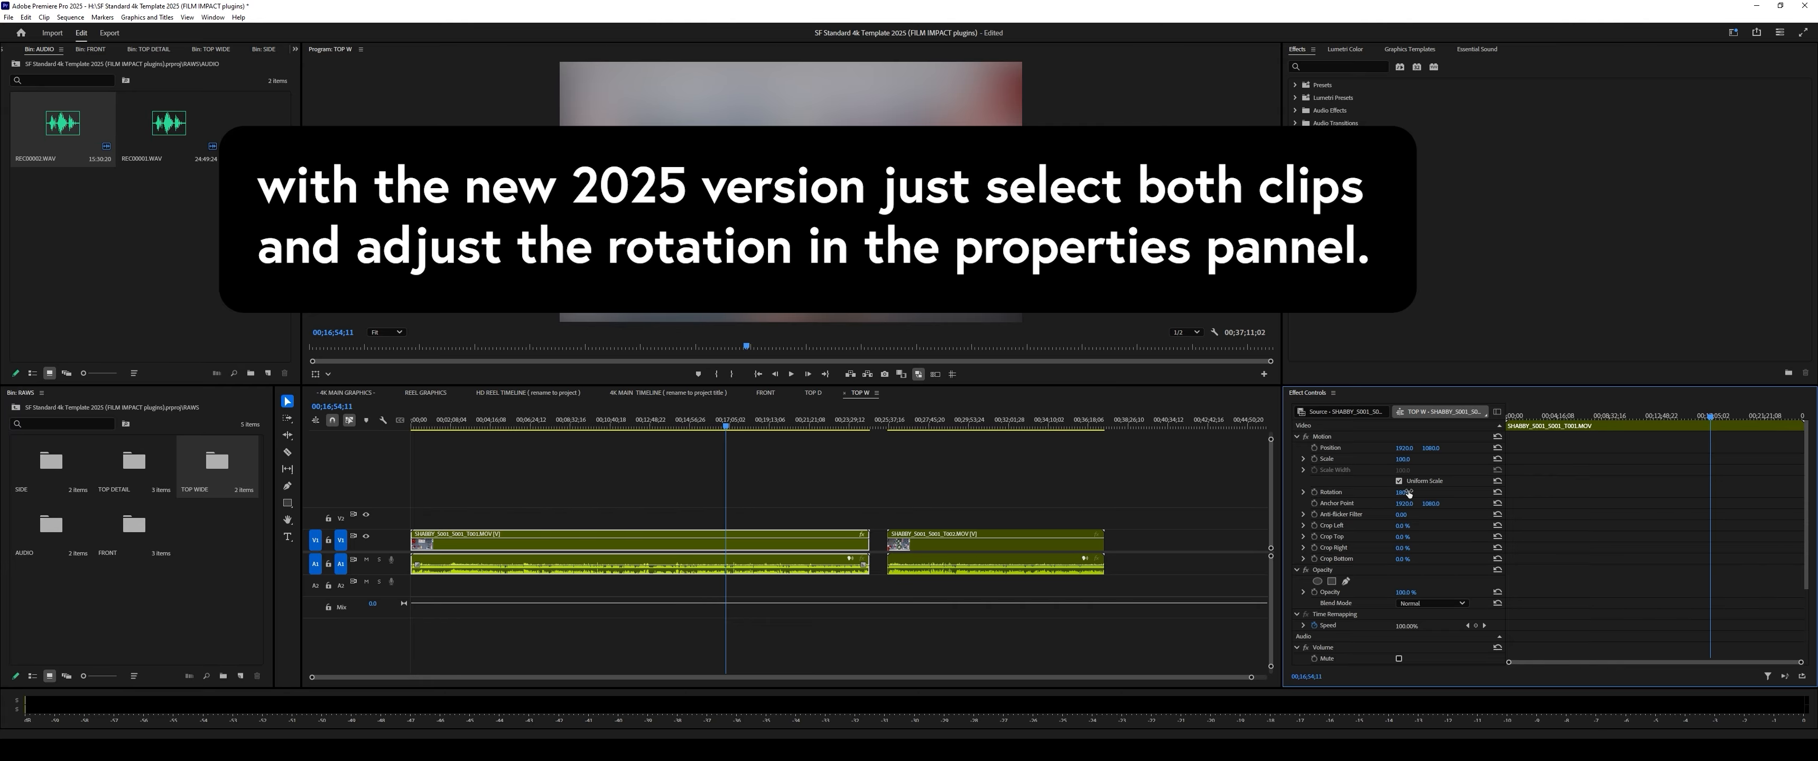
Step: Set the rotation of the second SHABBY clip to 180 degrees and save the project
click(1010, 532)
click(1406, 492)
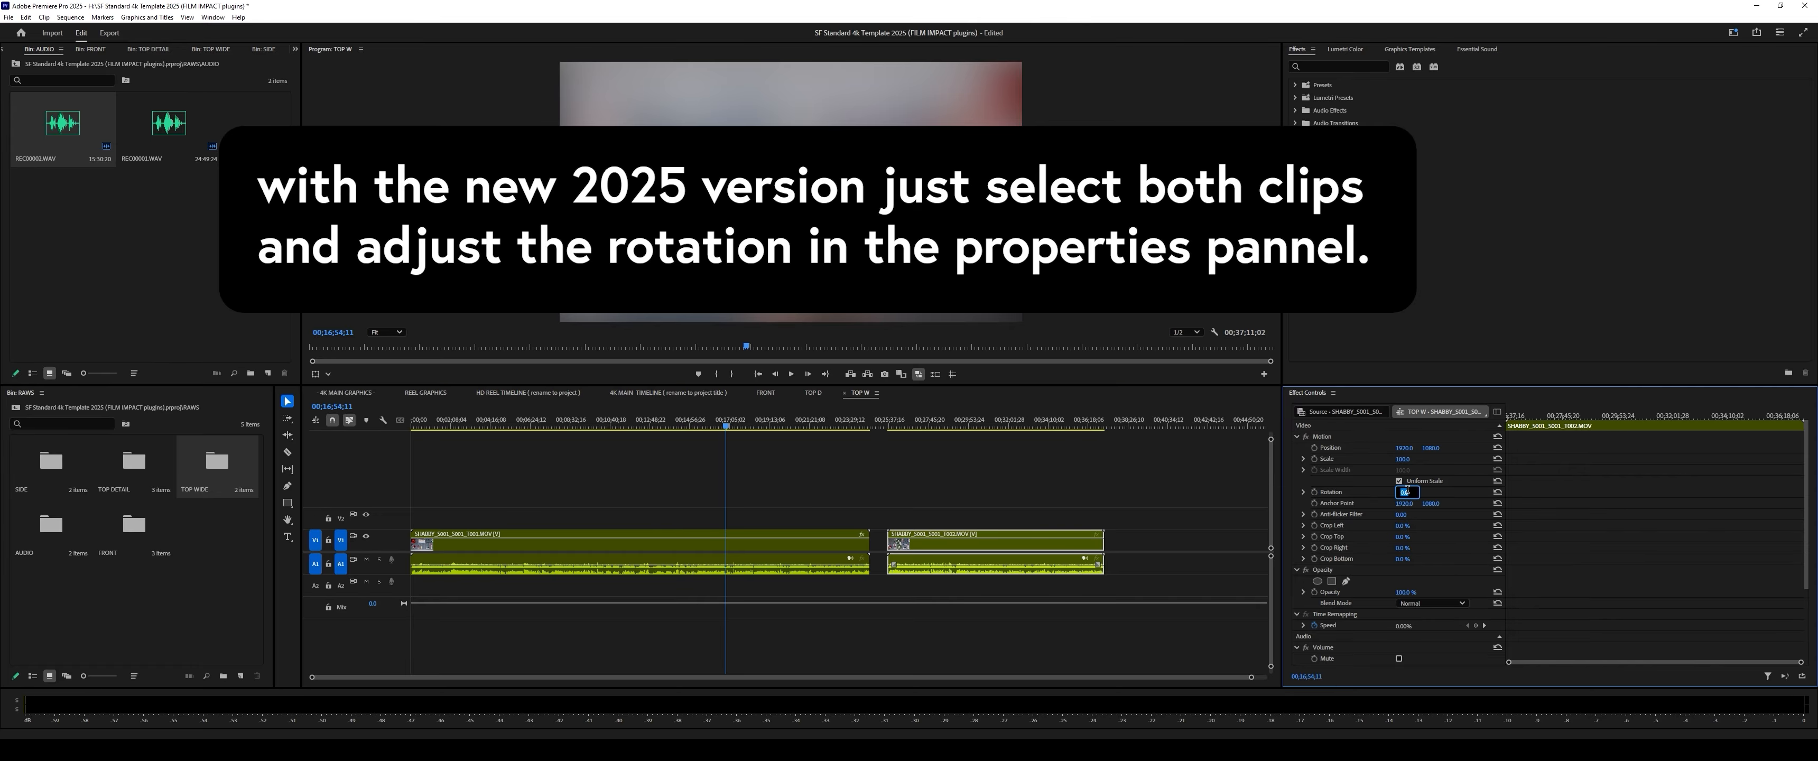
text(180)
key(Return)
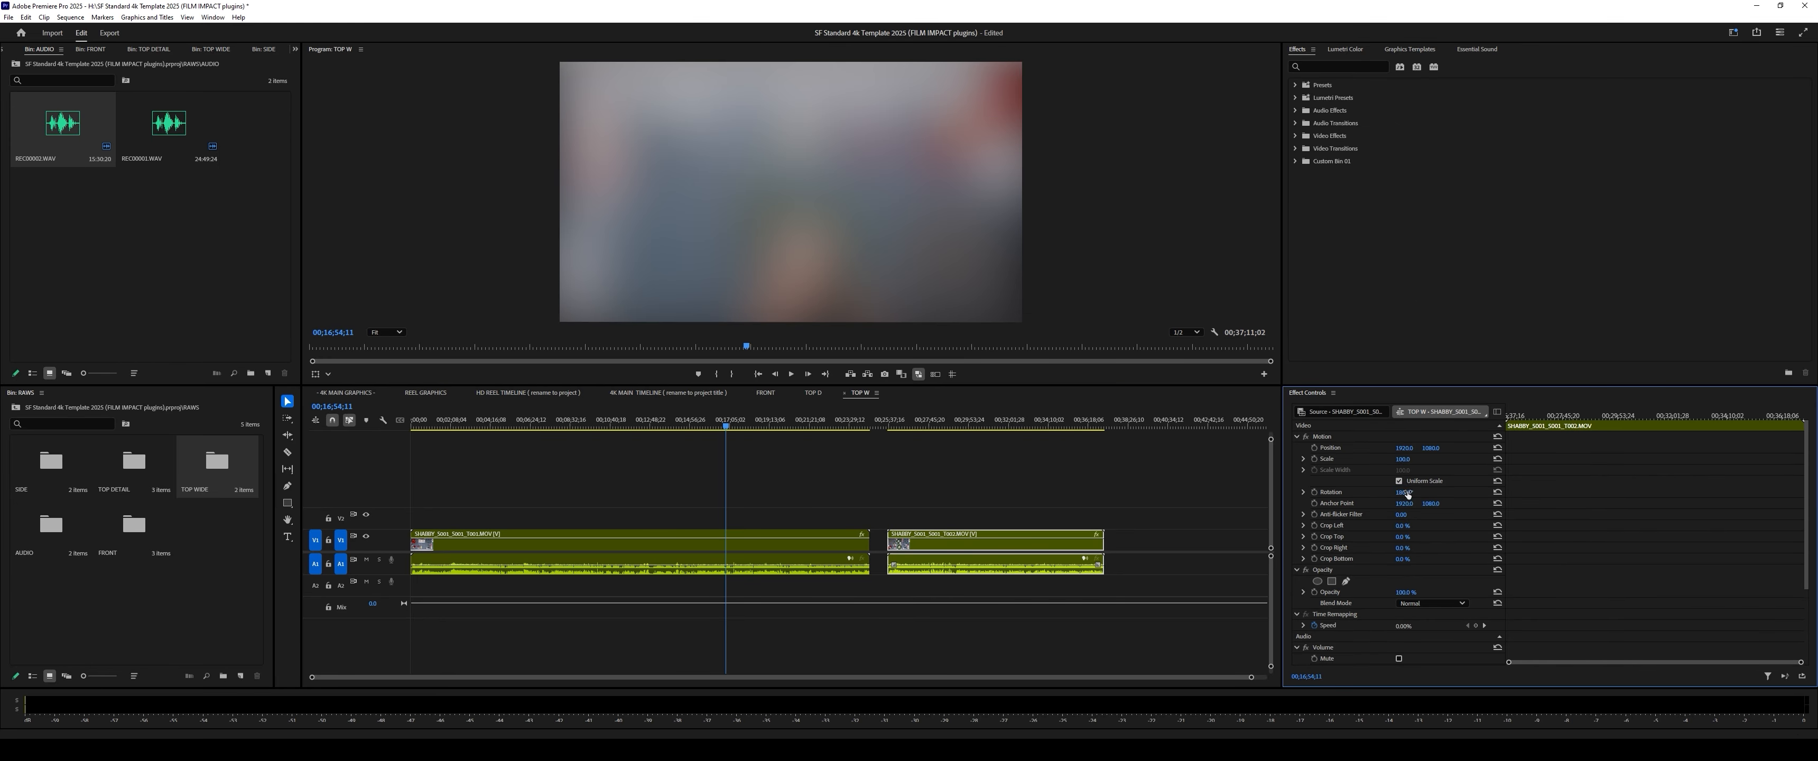
key(ctrl+s)
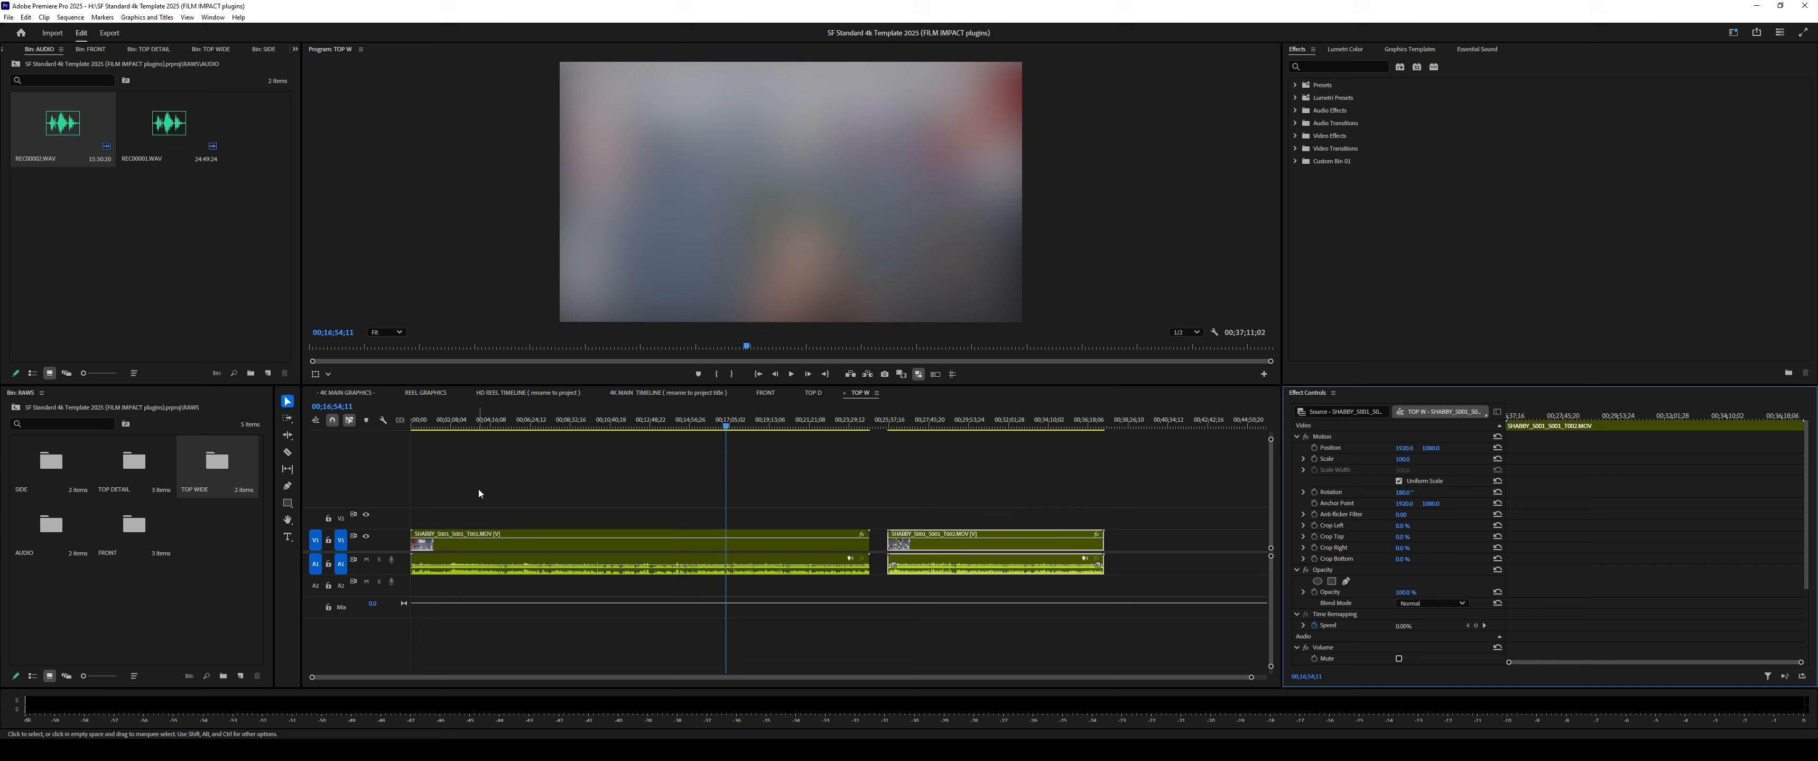
Step: Lock the V1 and A1 tracks in TOP W and in the SIDE nested sequence, and return to the main timeline
click(329, 540)
click(328, 563)
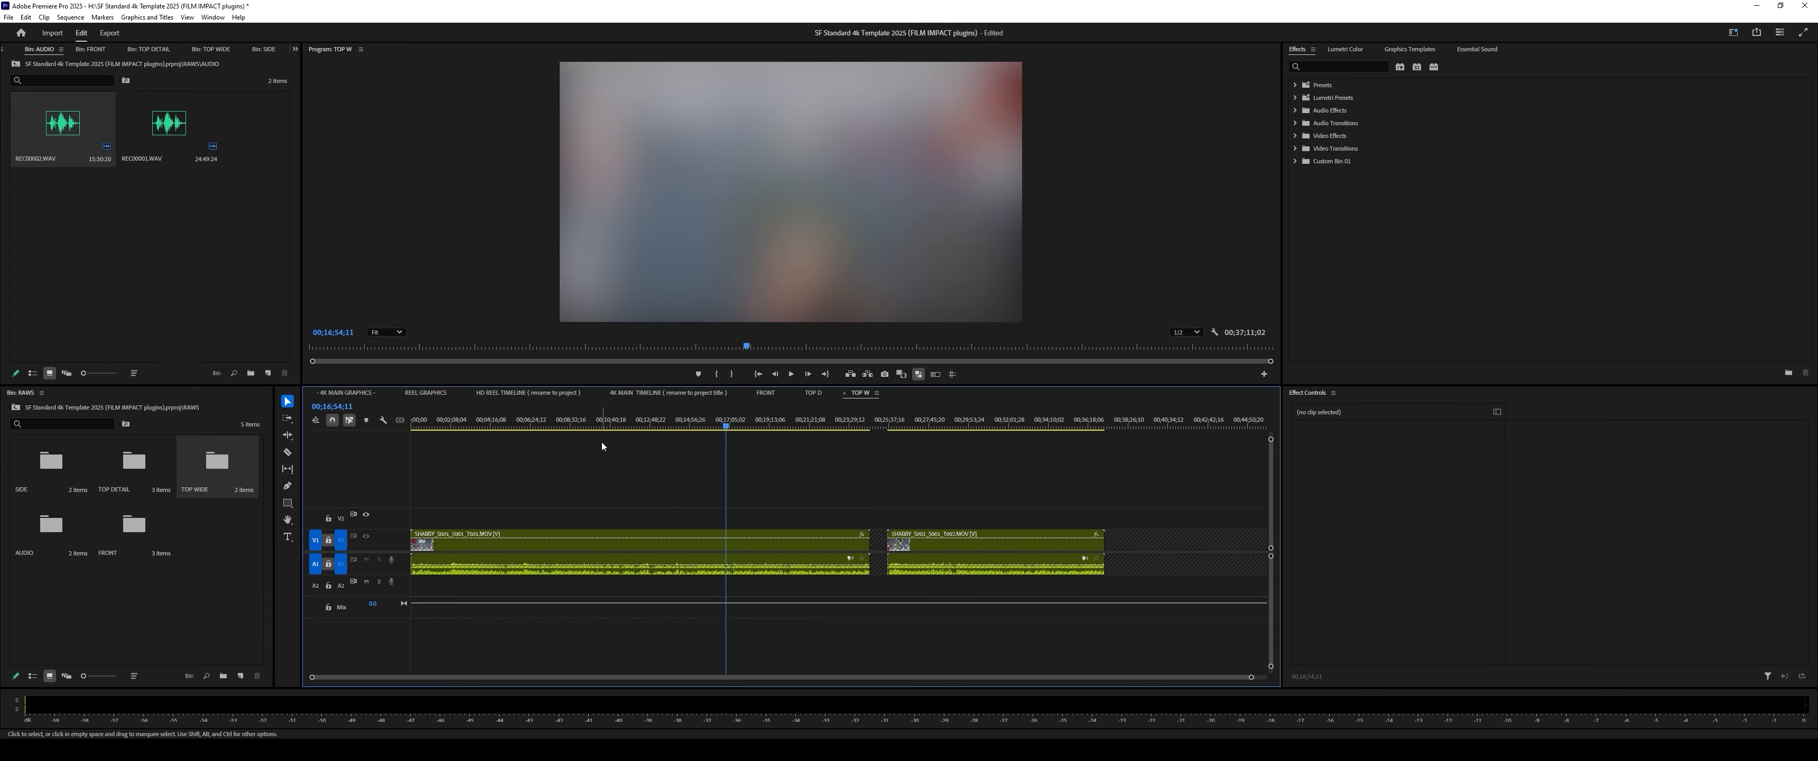
click(665, 393)
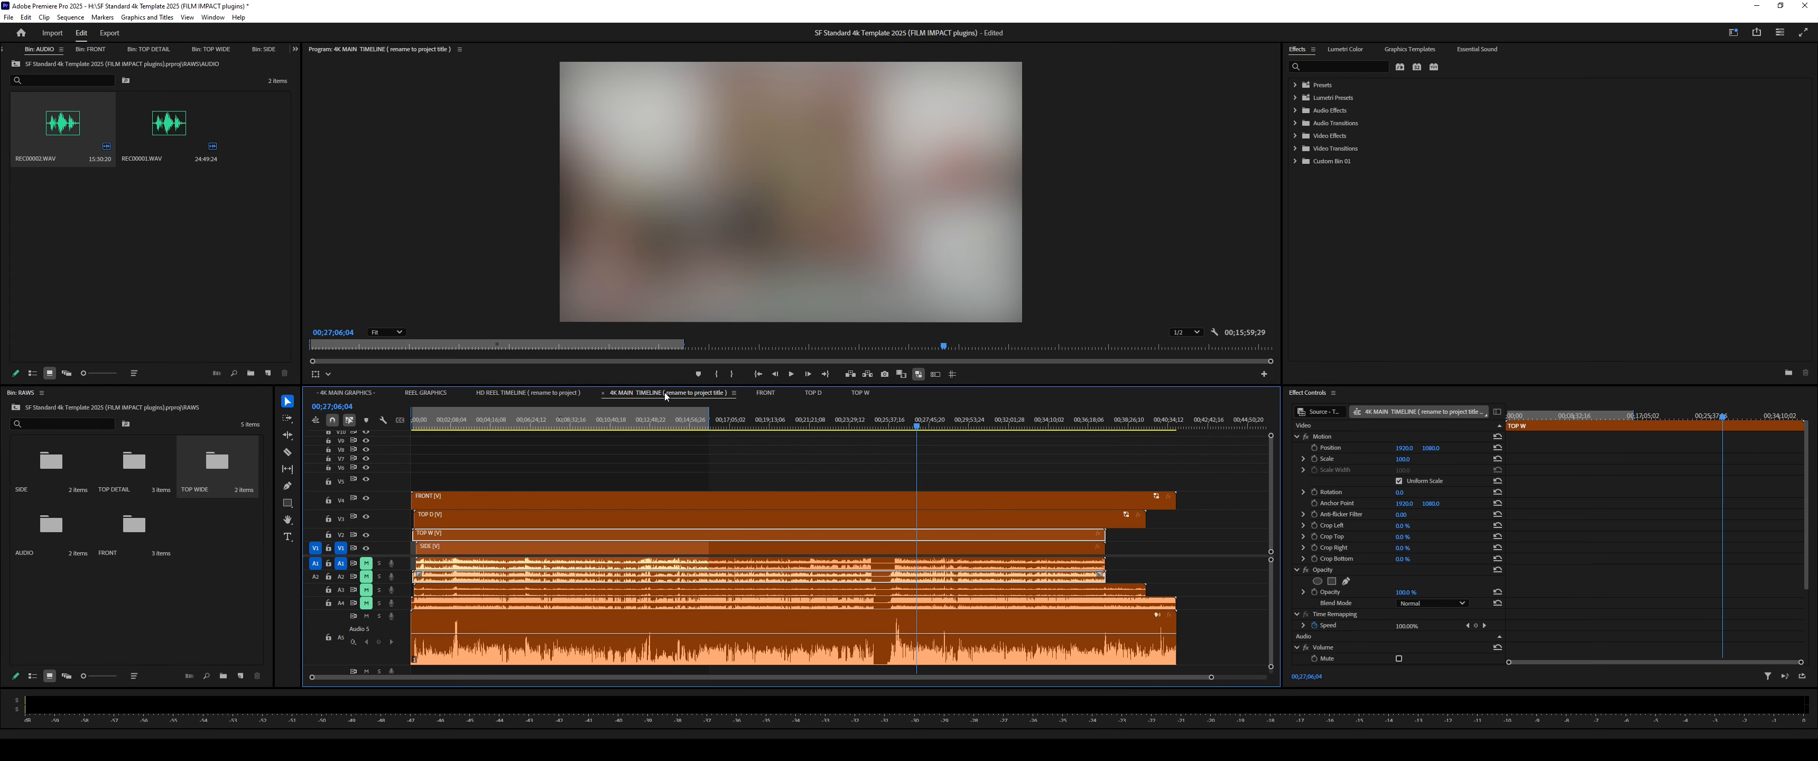
double_click(663, 547)
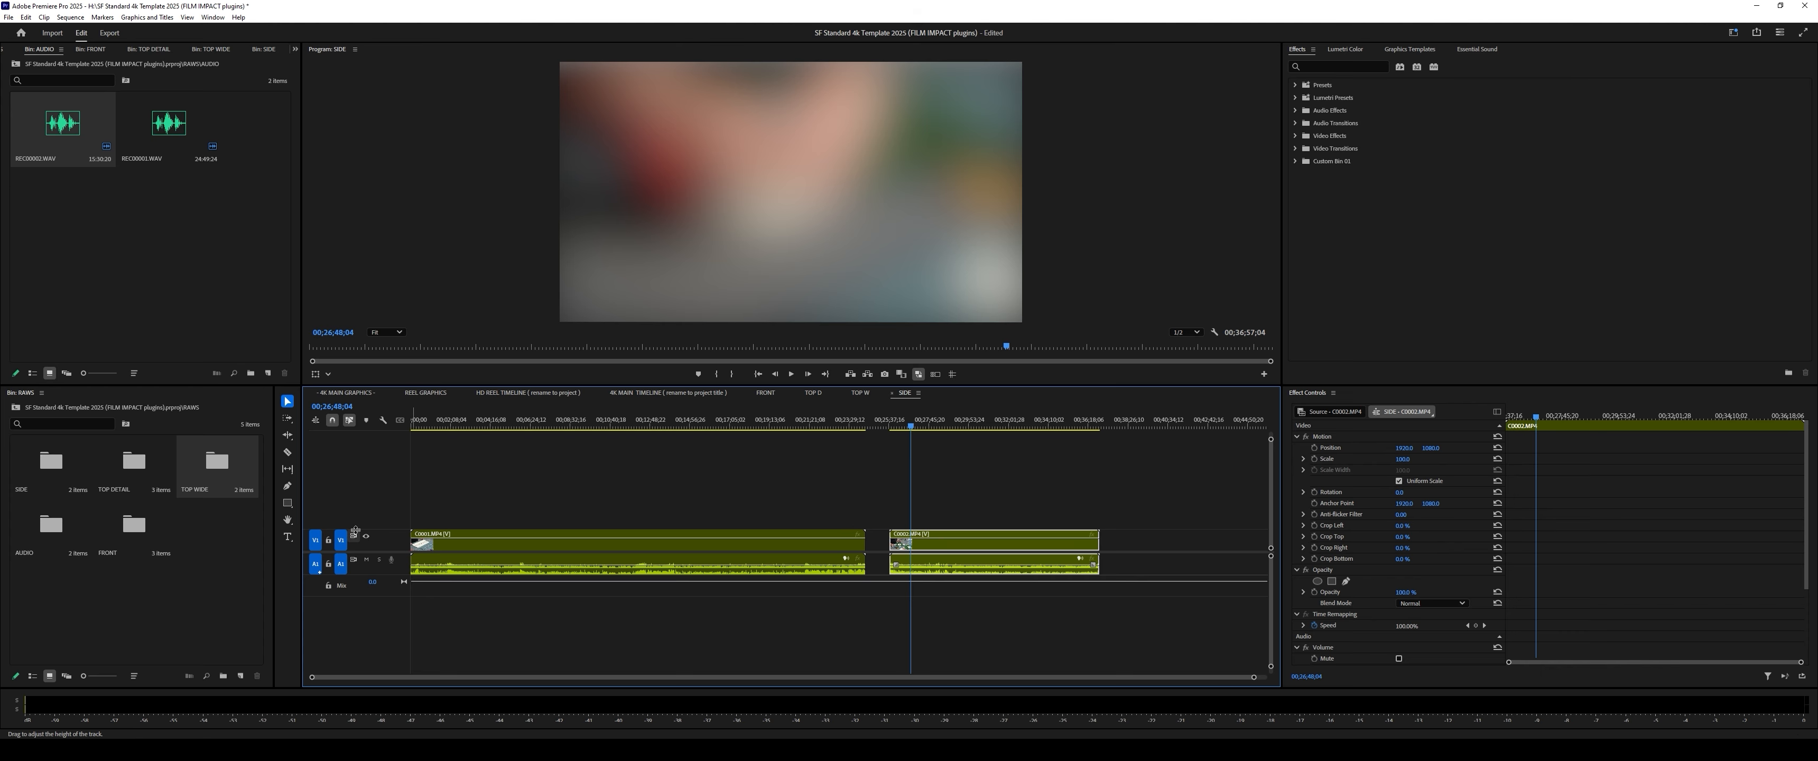
click(329, 540)
click(329, 564)
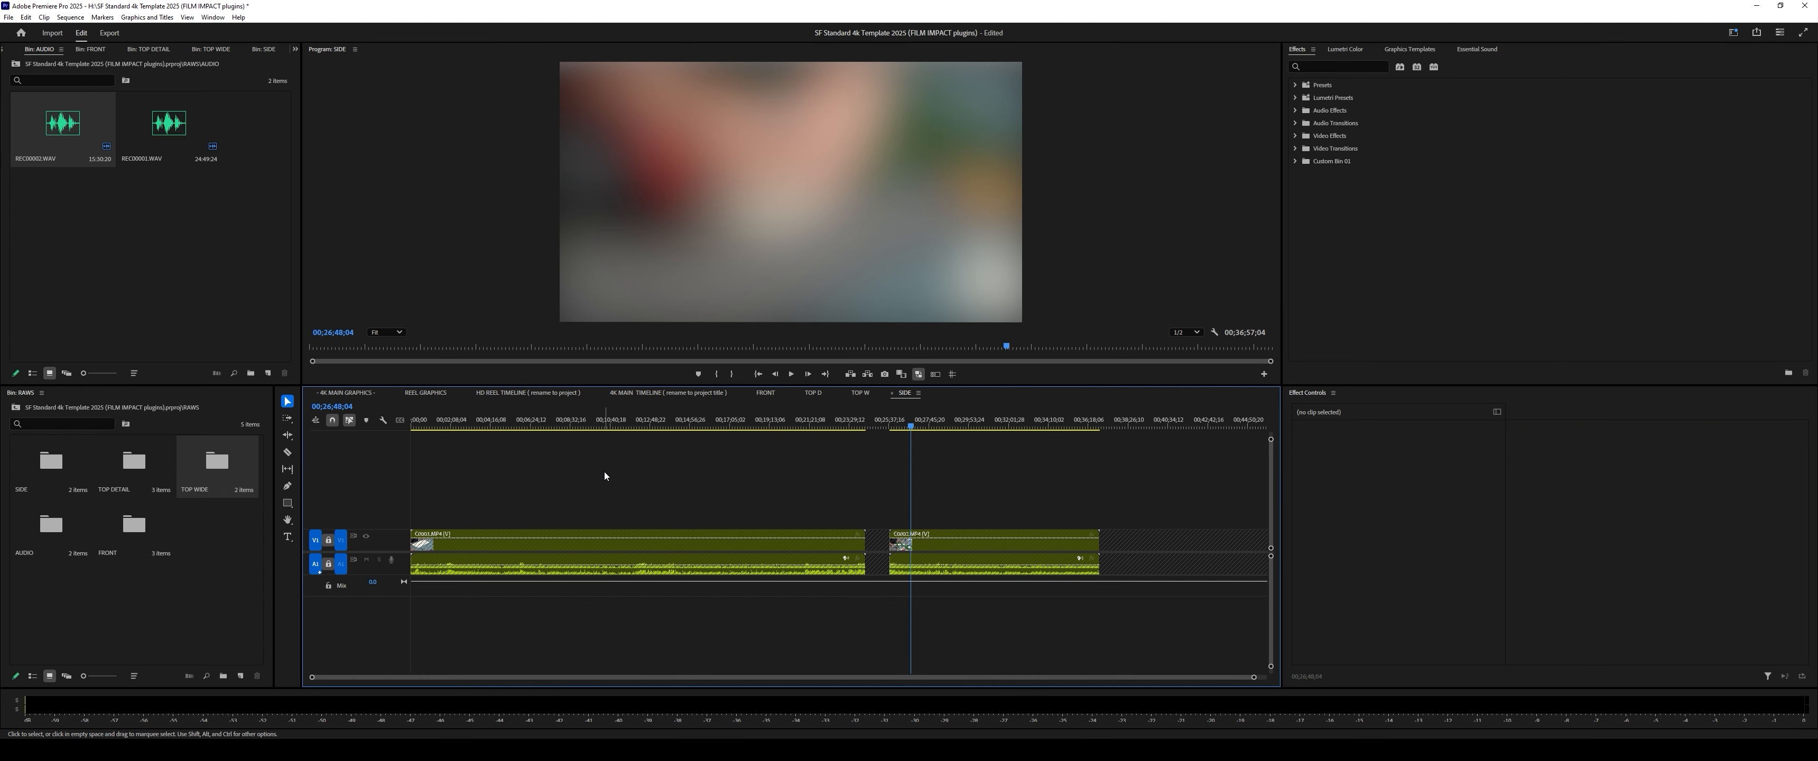
click(657, 394)
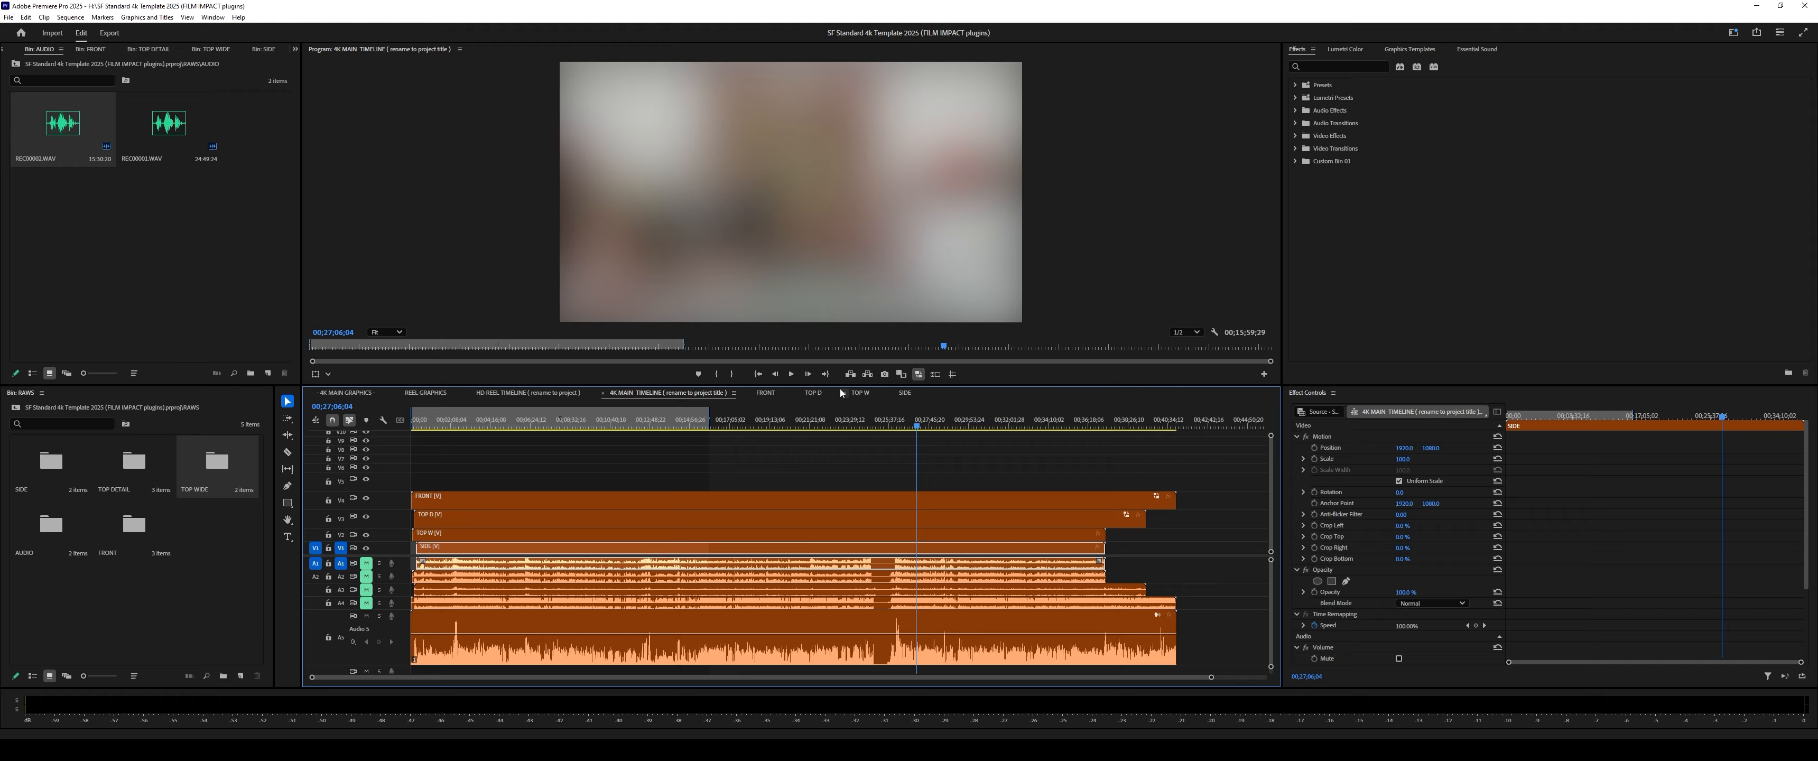
Step: Move the FRONT, TOP D, TOP W, SIDE and MAIN AUDIO sequences from the project root into the NESTS bin
click(141, 225)
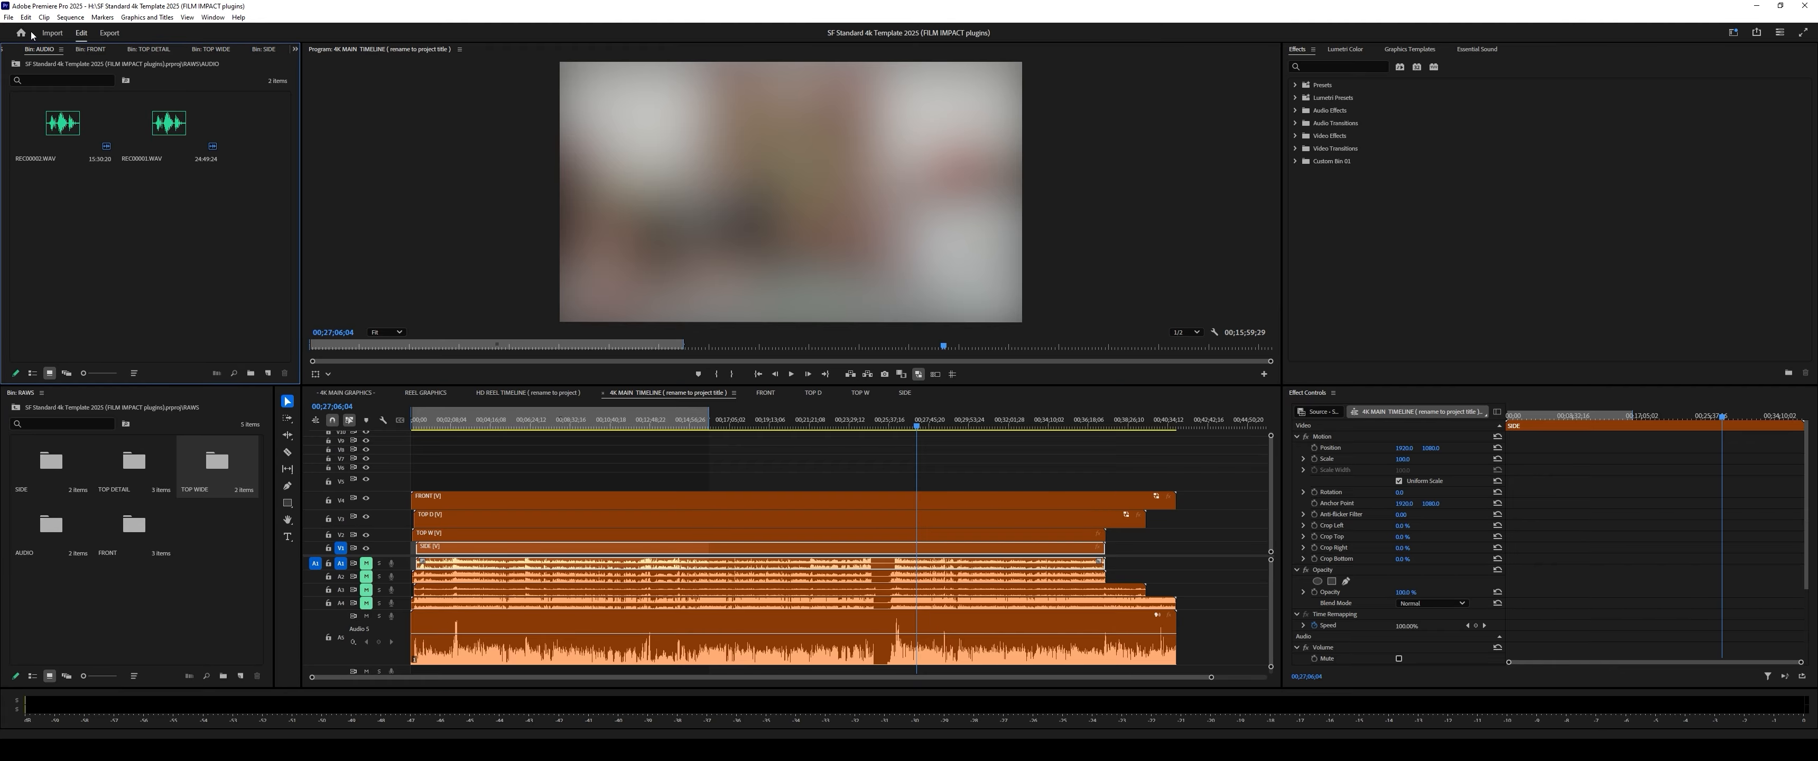
click(294, 50)
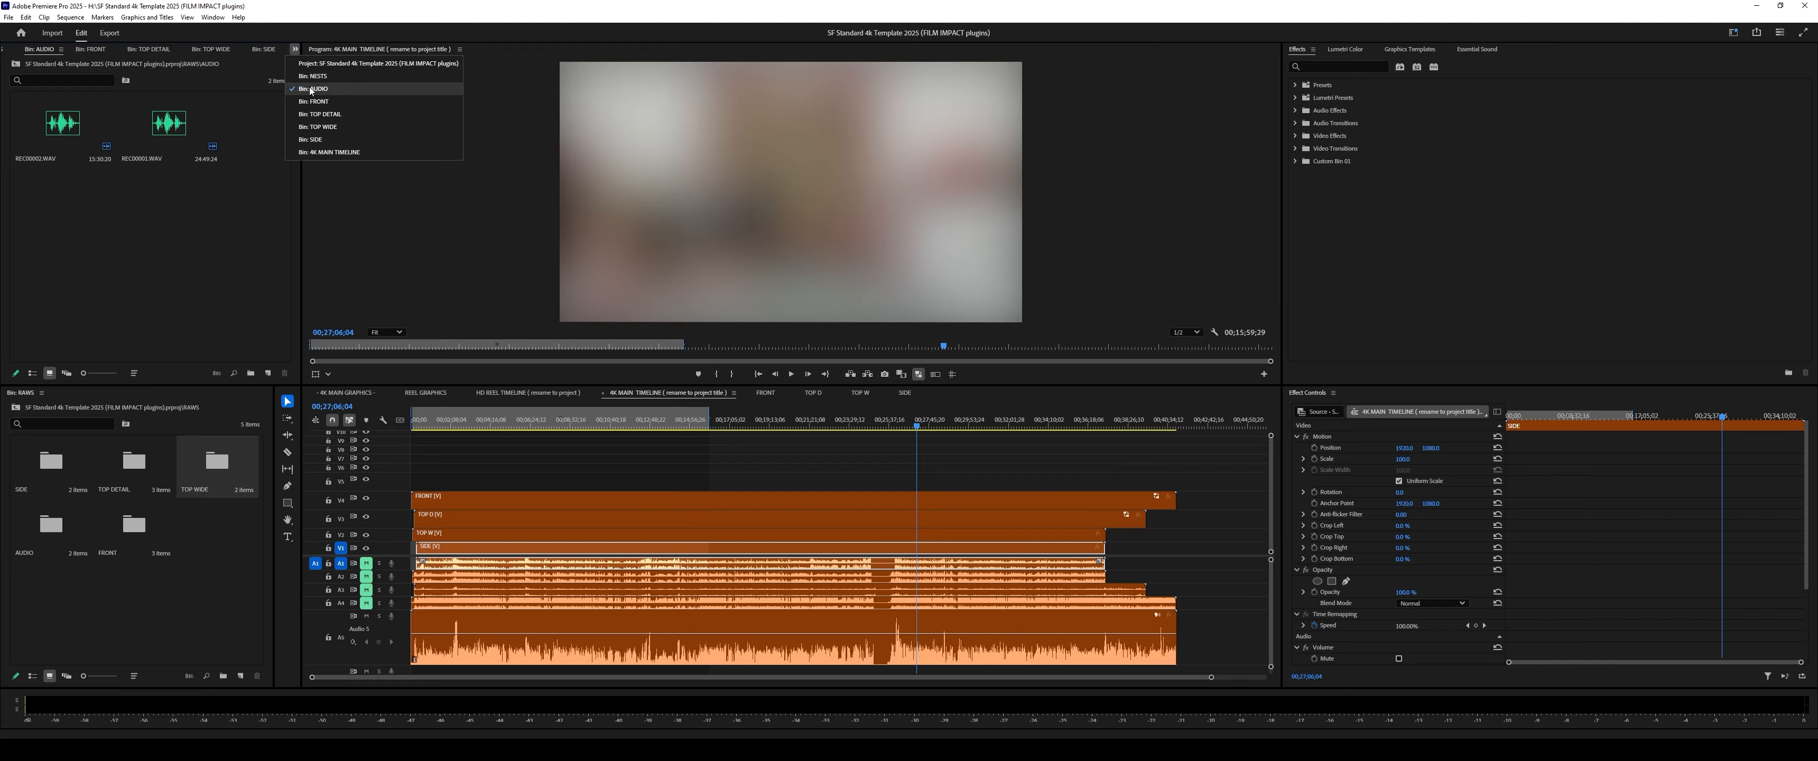
click(318, 61)
click(242, 337)
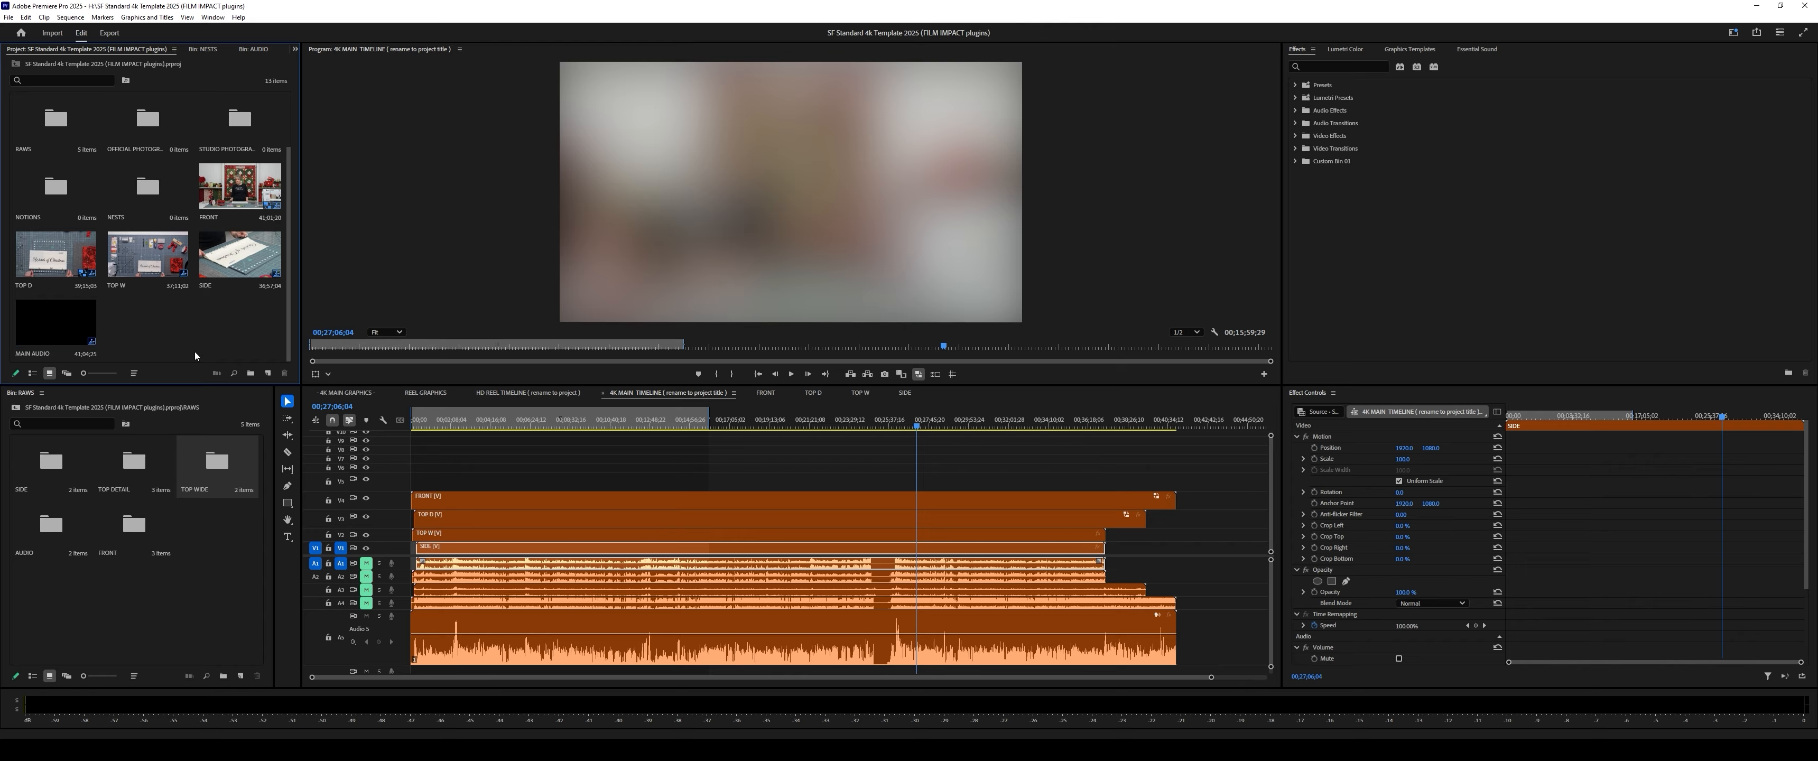
click(238, 192)
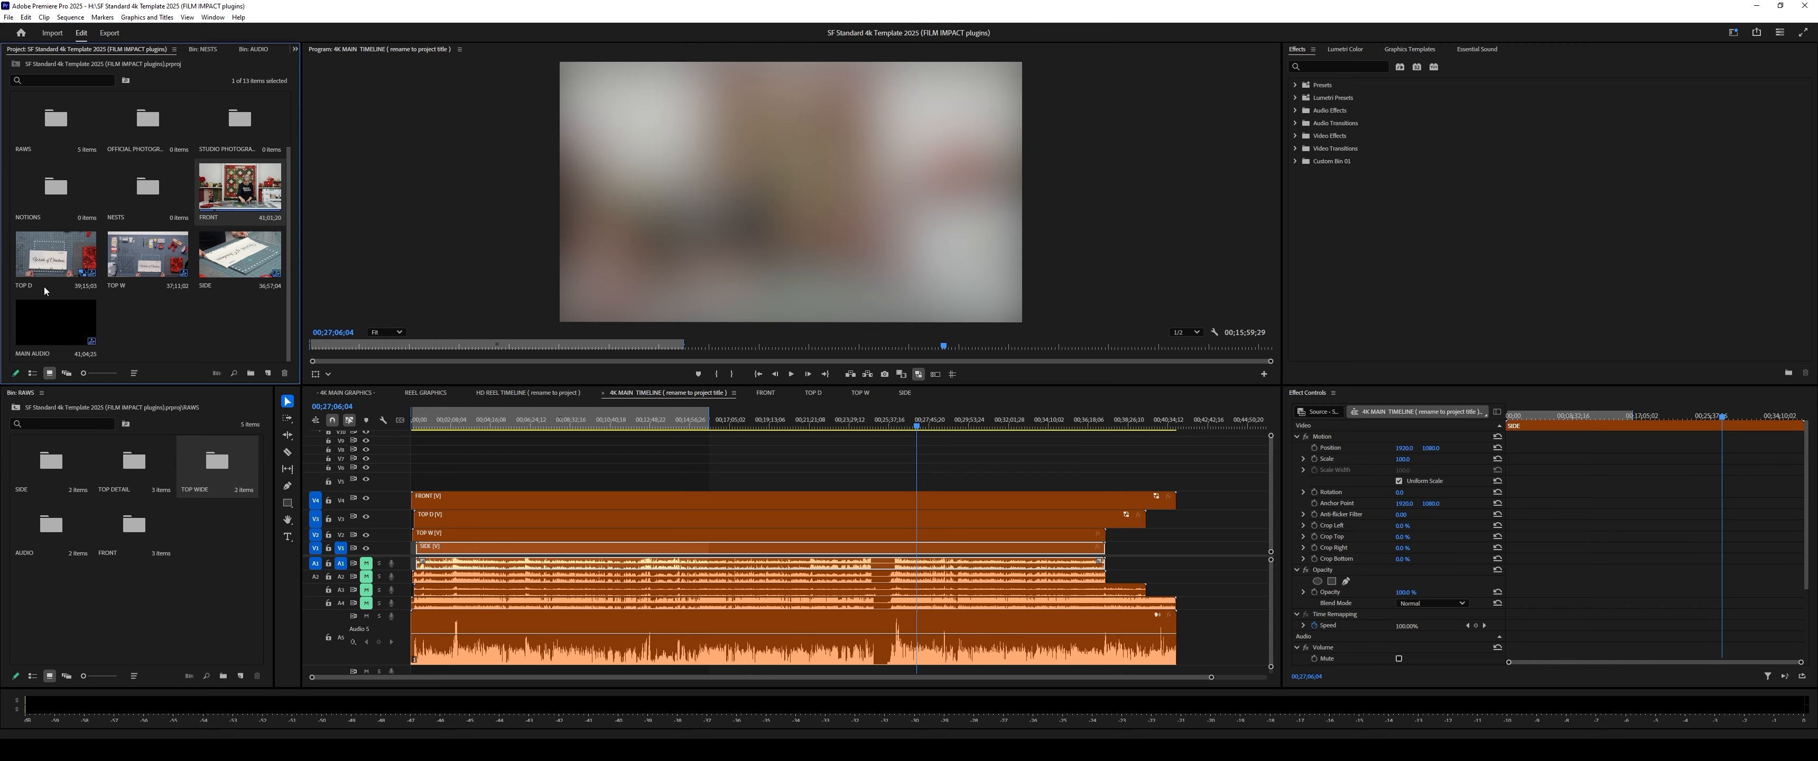
shift+click(40, 322)
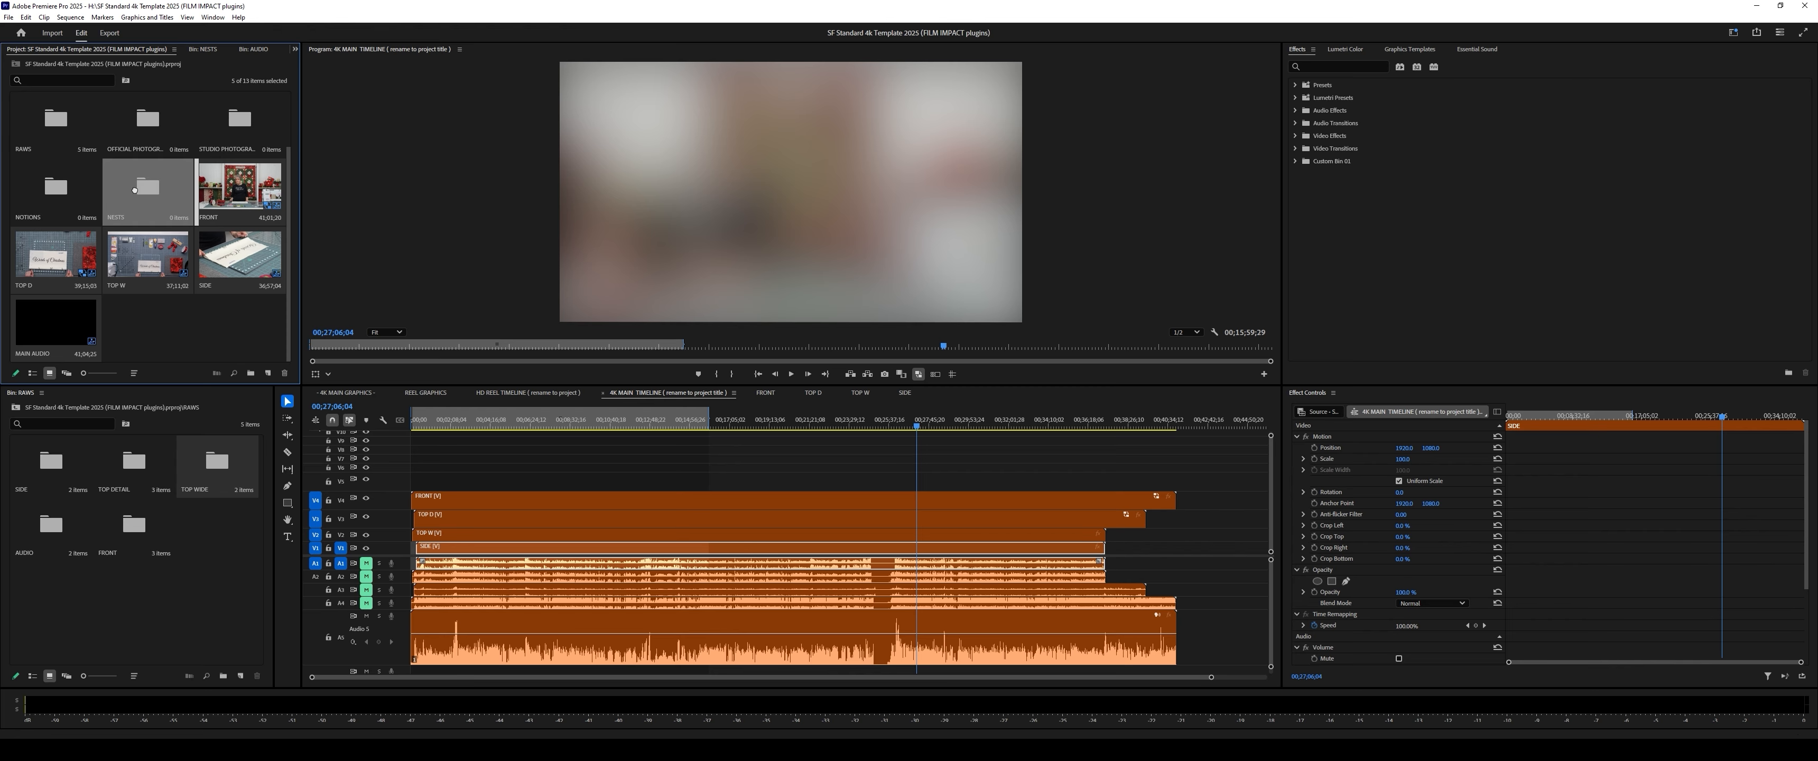
drag(134, 189, 135, 193)
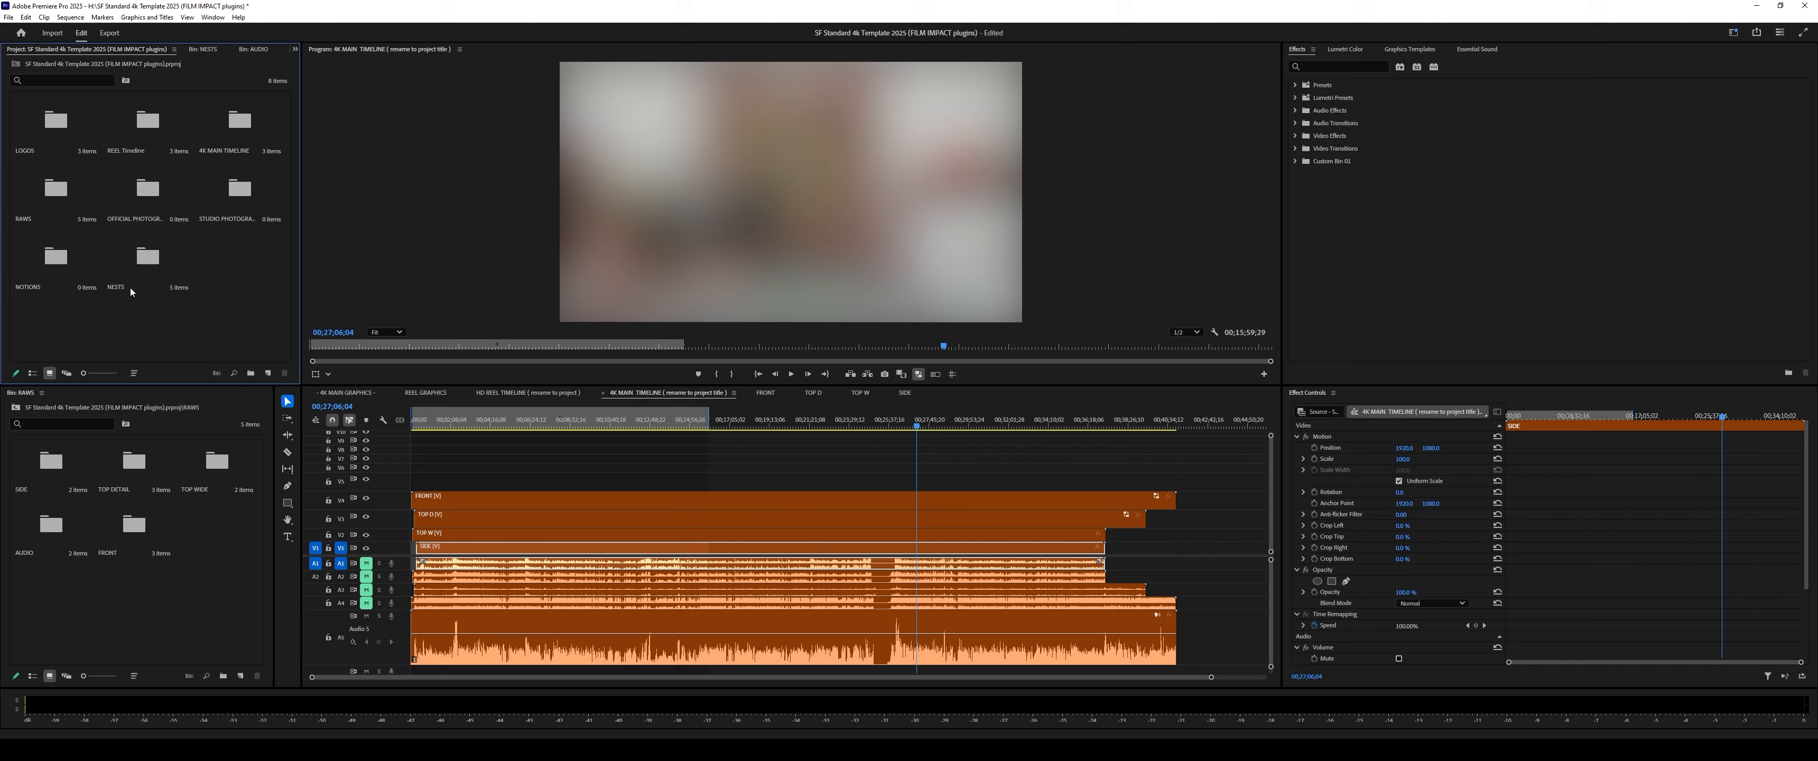
Step: Create an adjustment layer in the RAWS bin with the default video settings and name it ALL COLOR
click(210, 582)
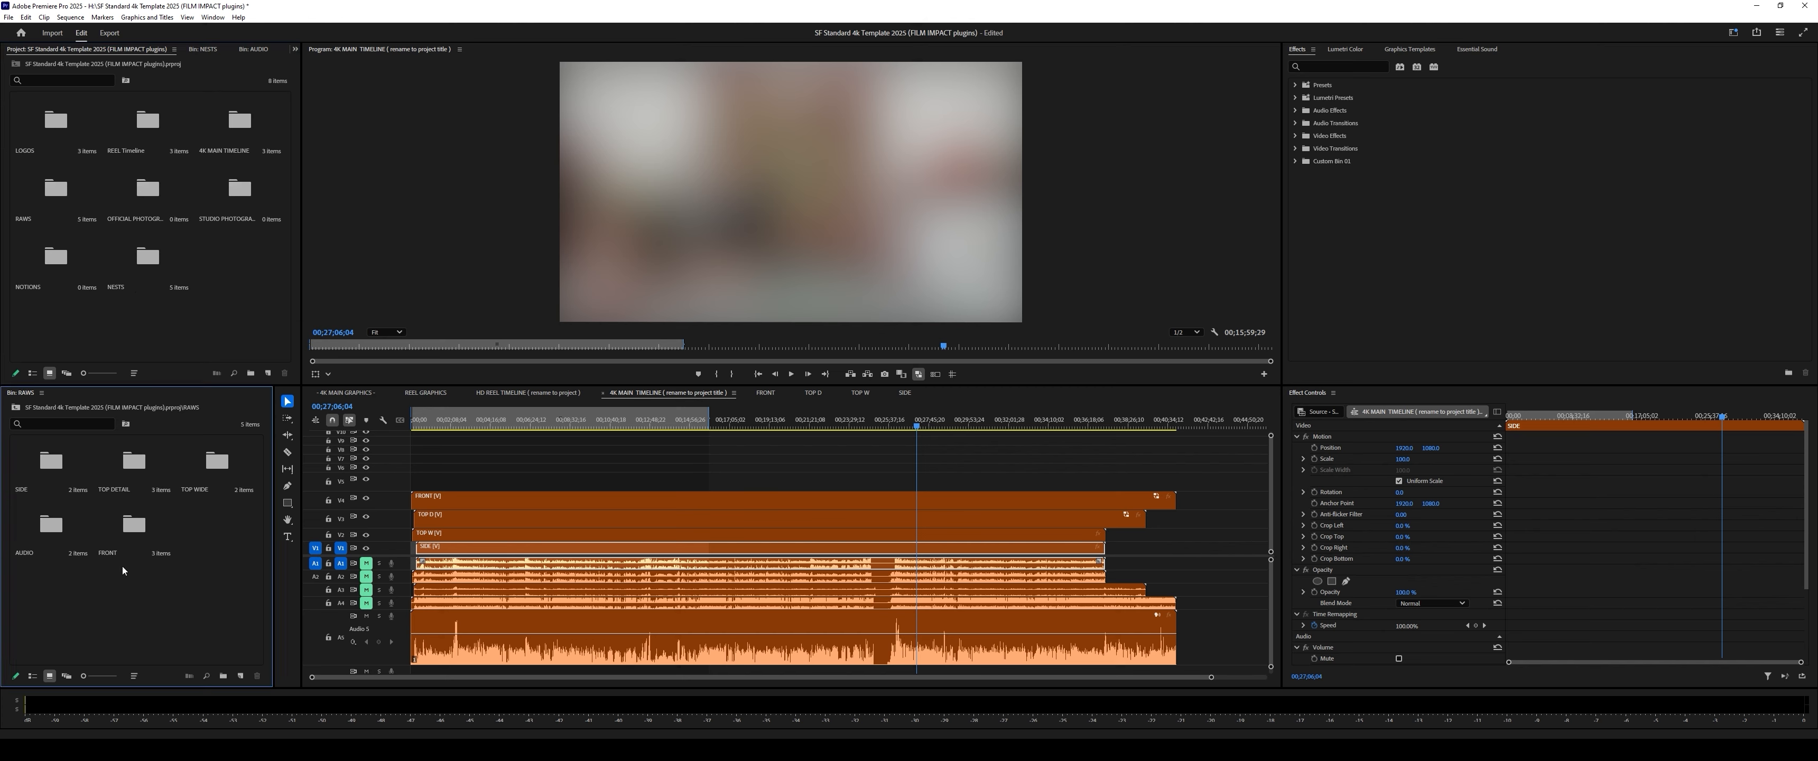
click(240, 677)
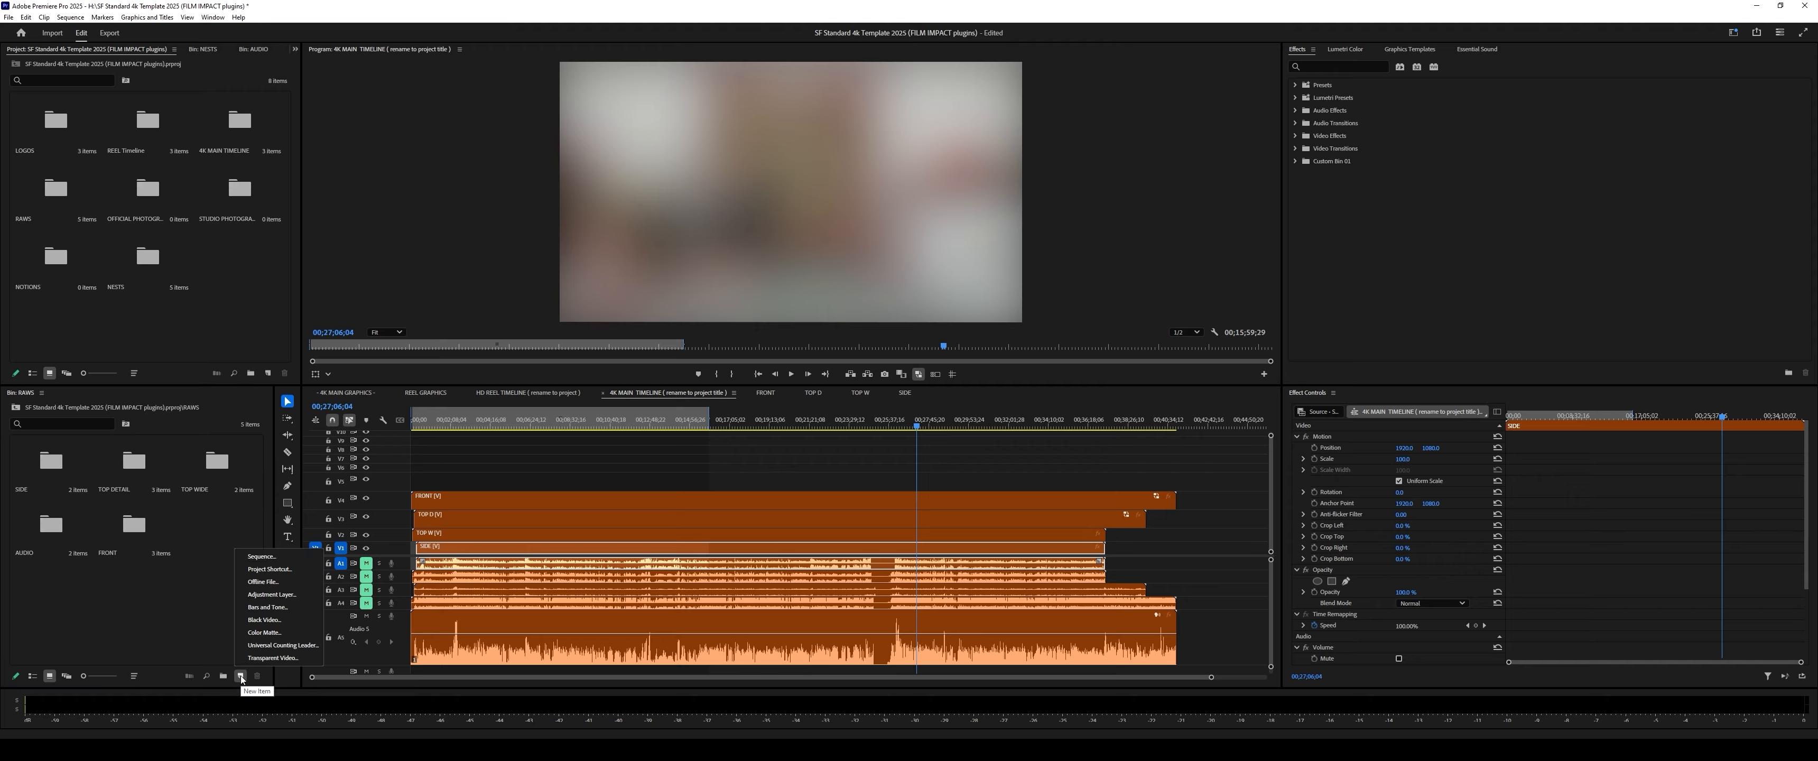
click(280, 595)
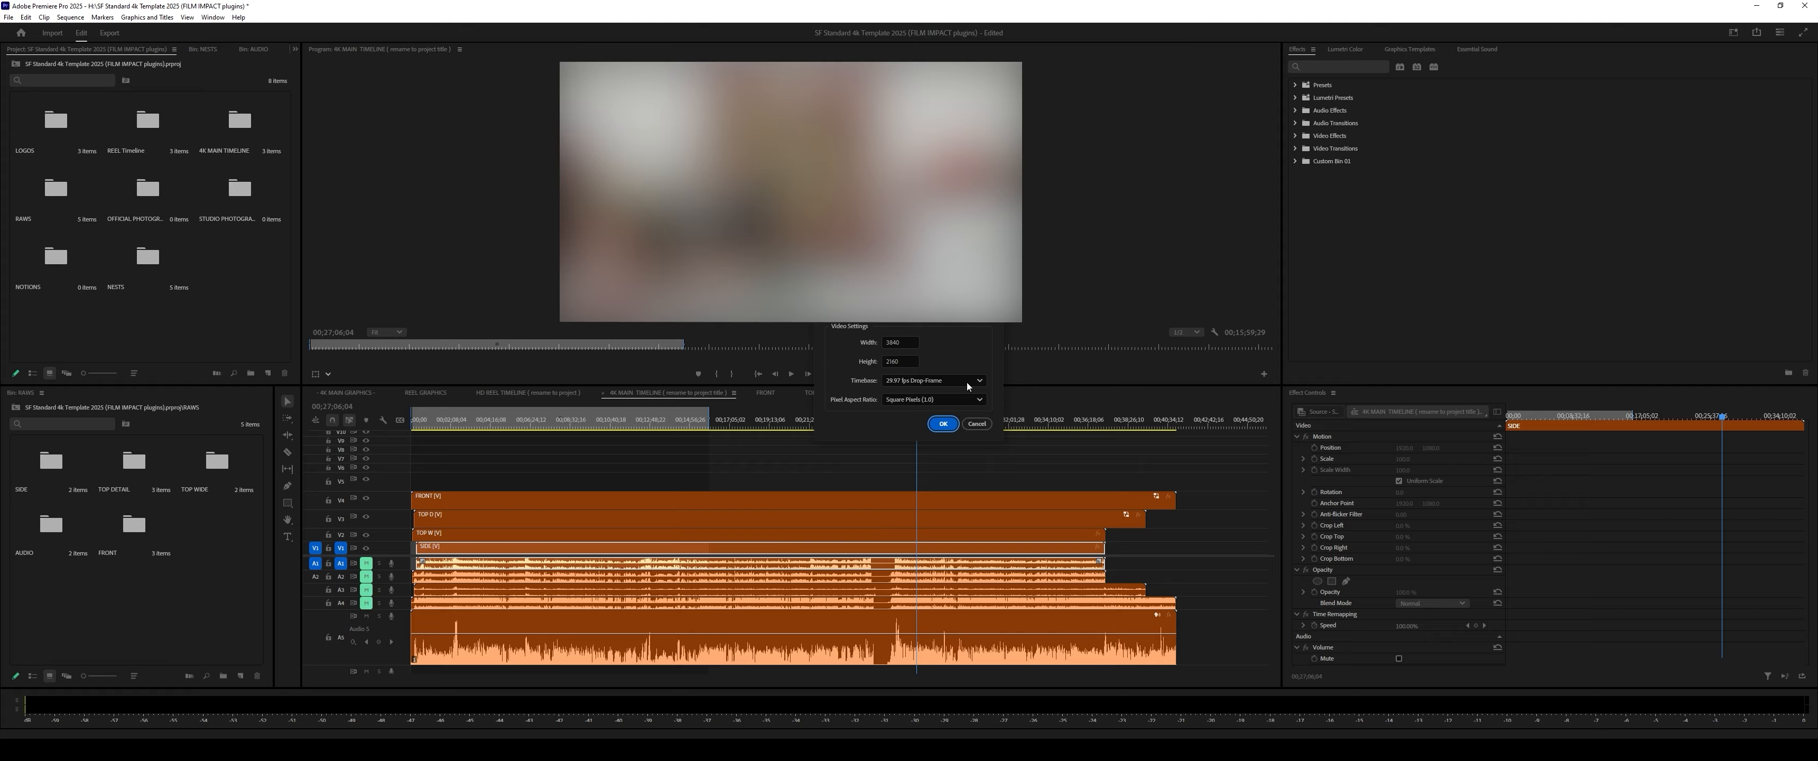
click(944, 424)
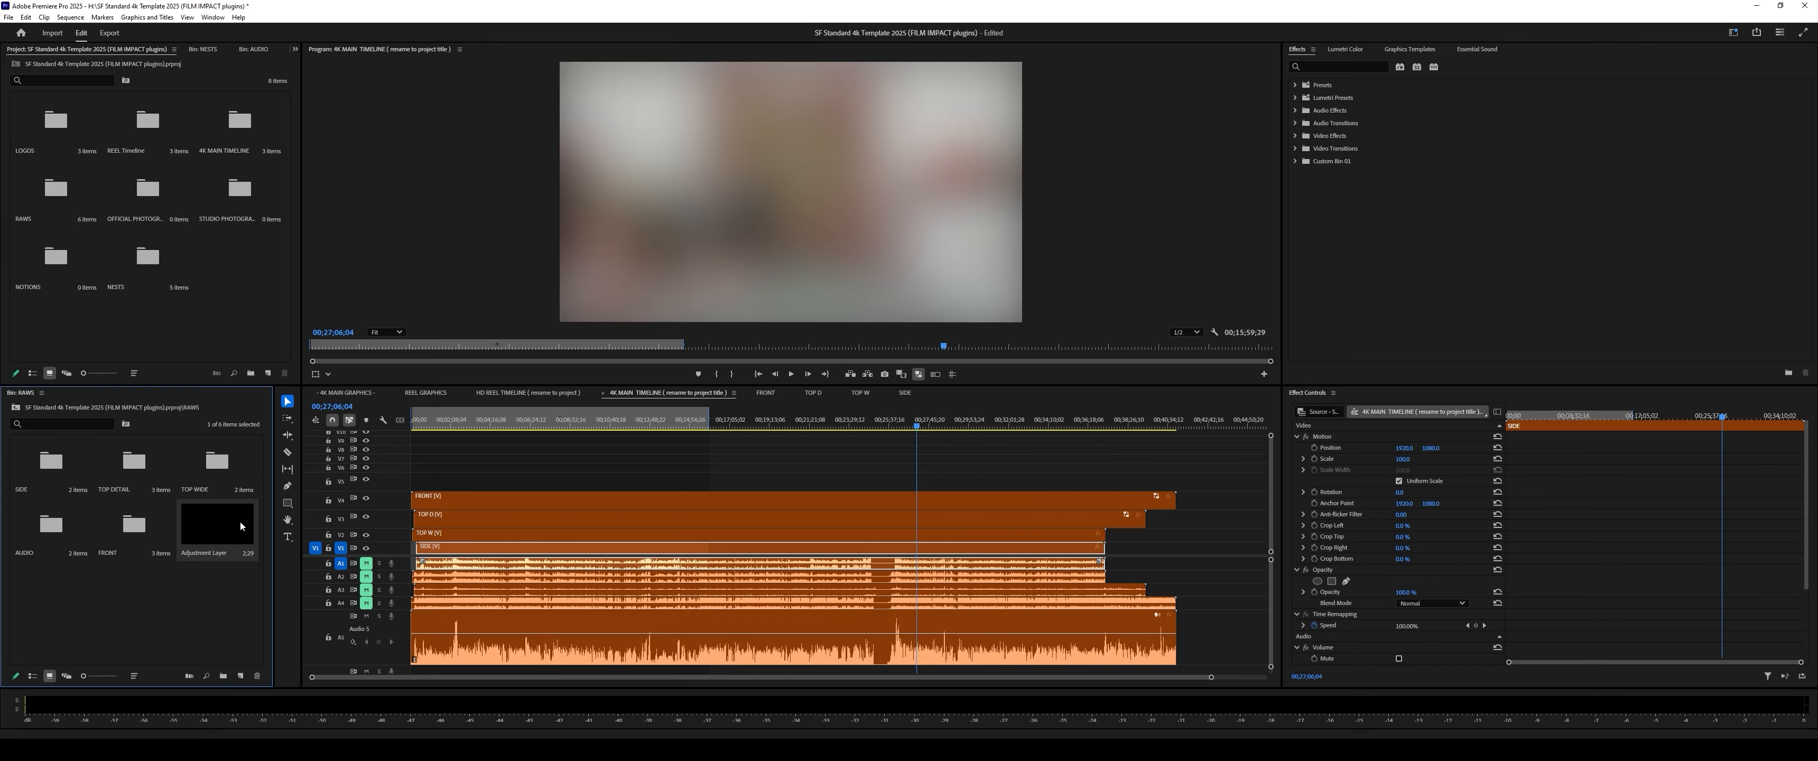
click(207, 555)
key(Tab)
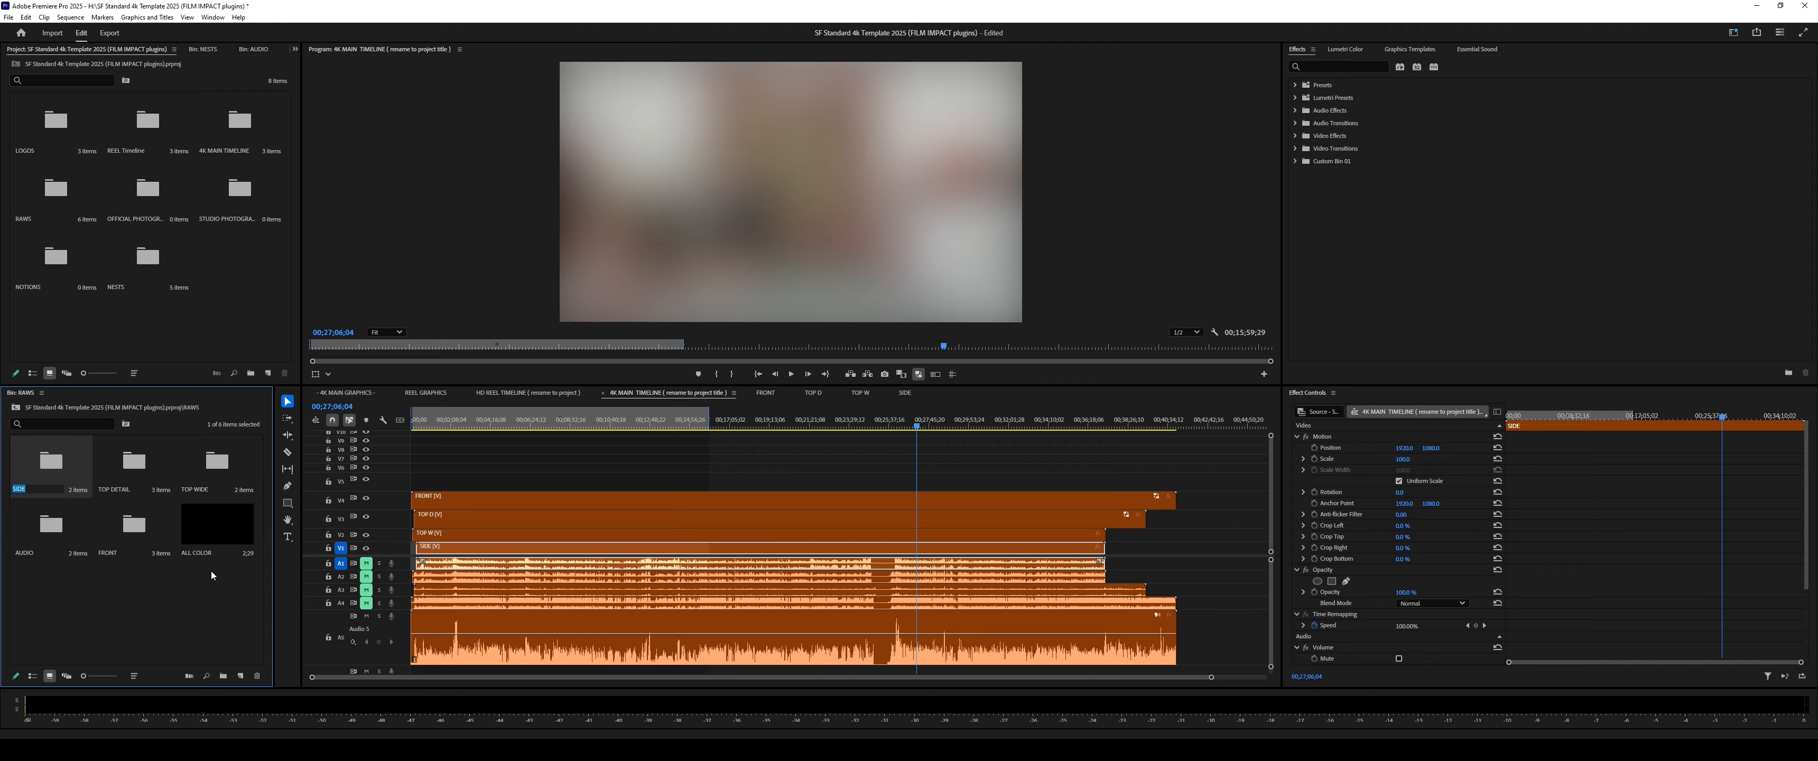
Step: Place the ALL COLOR adjustment layer on V3 of the FRONT sequence and extend it past the end of both clips
click(211, 572)
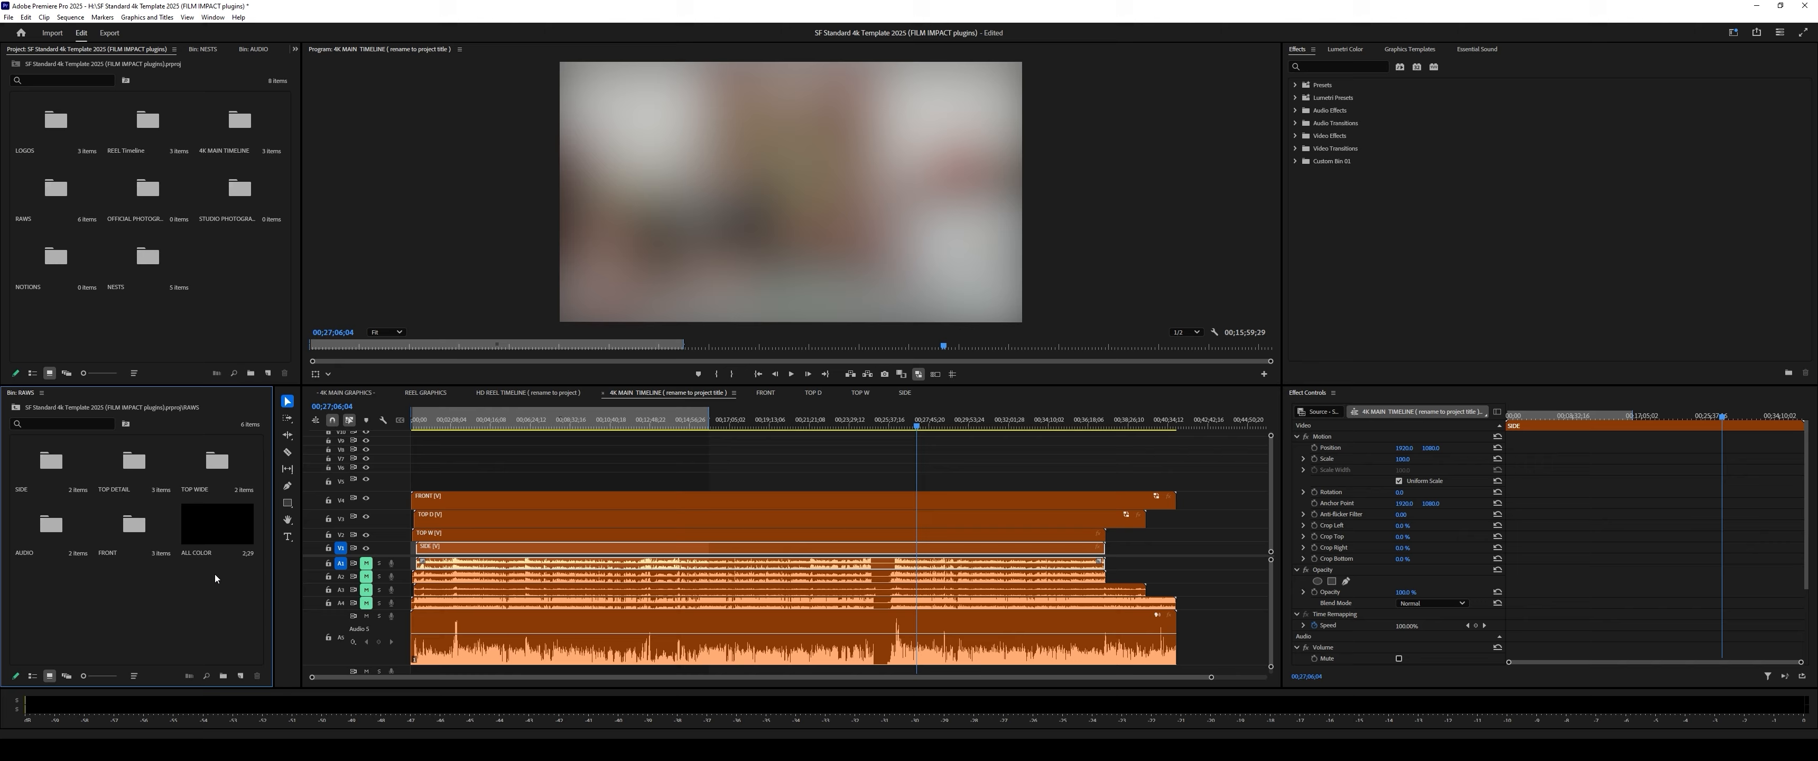
click(247, 532)
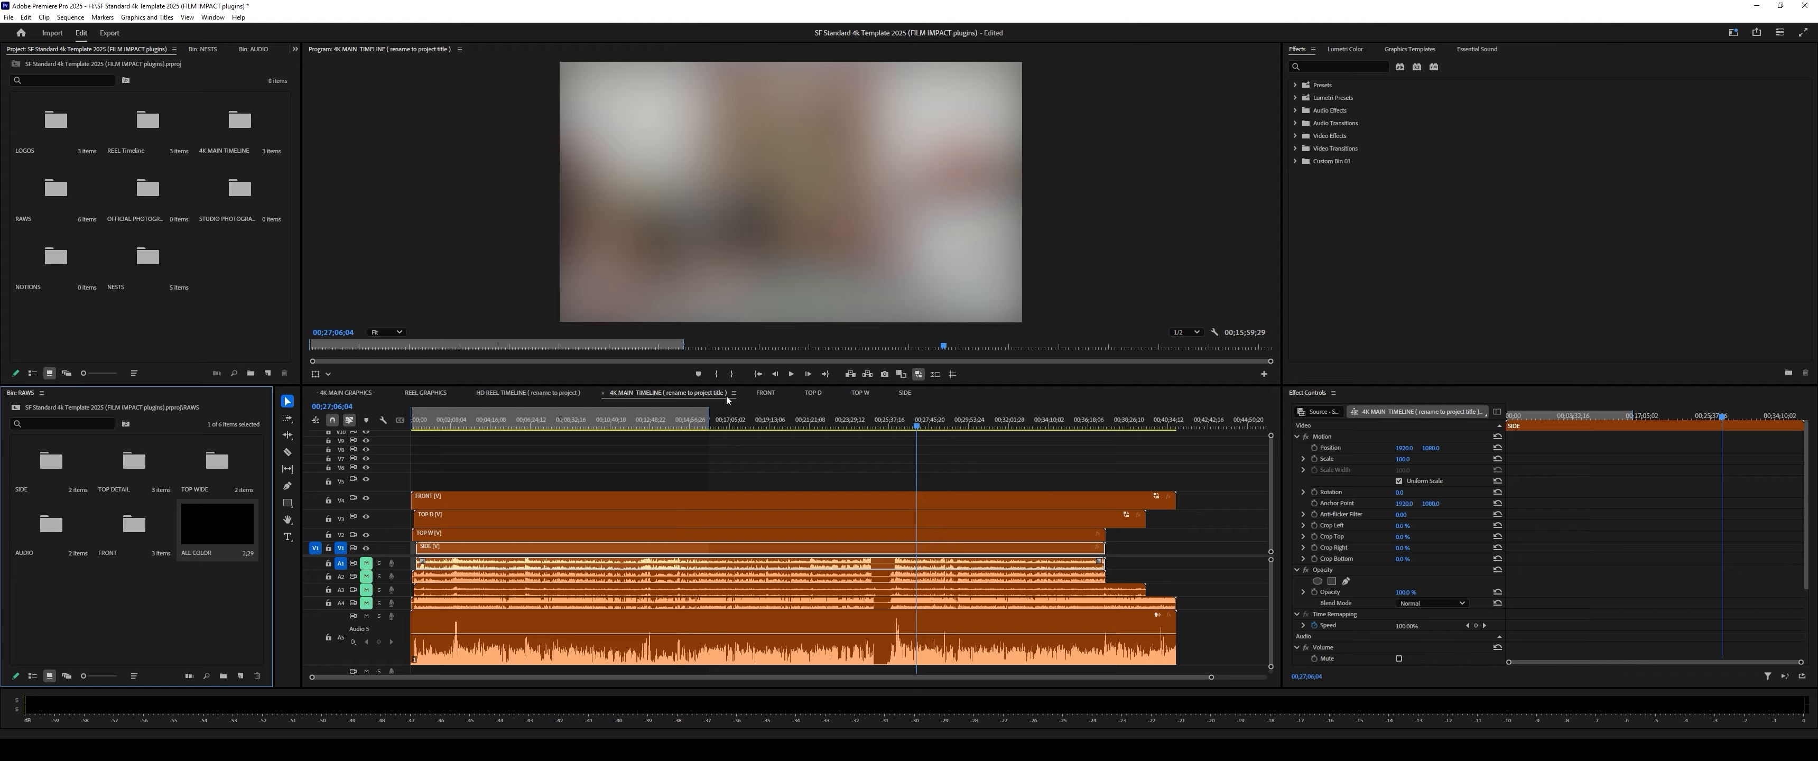
click(761, 392)
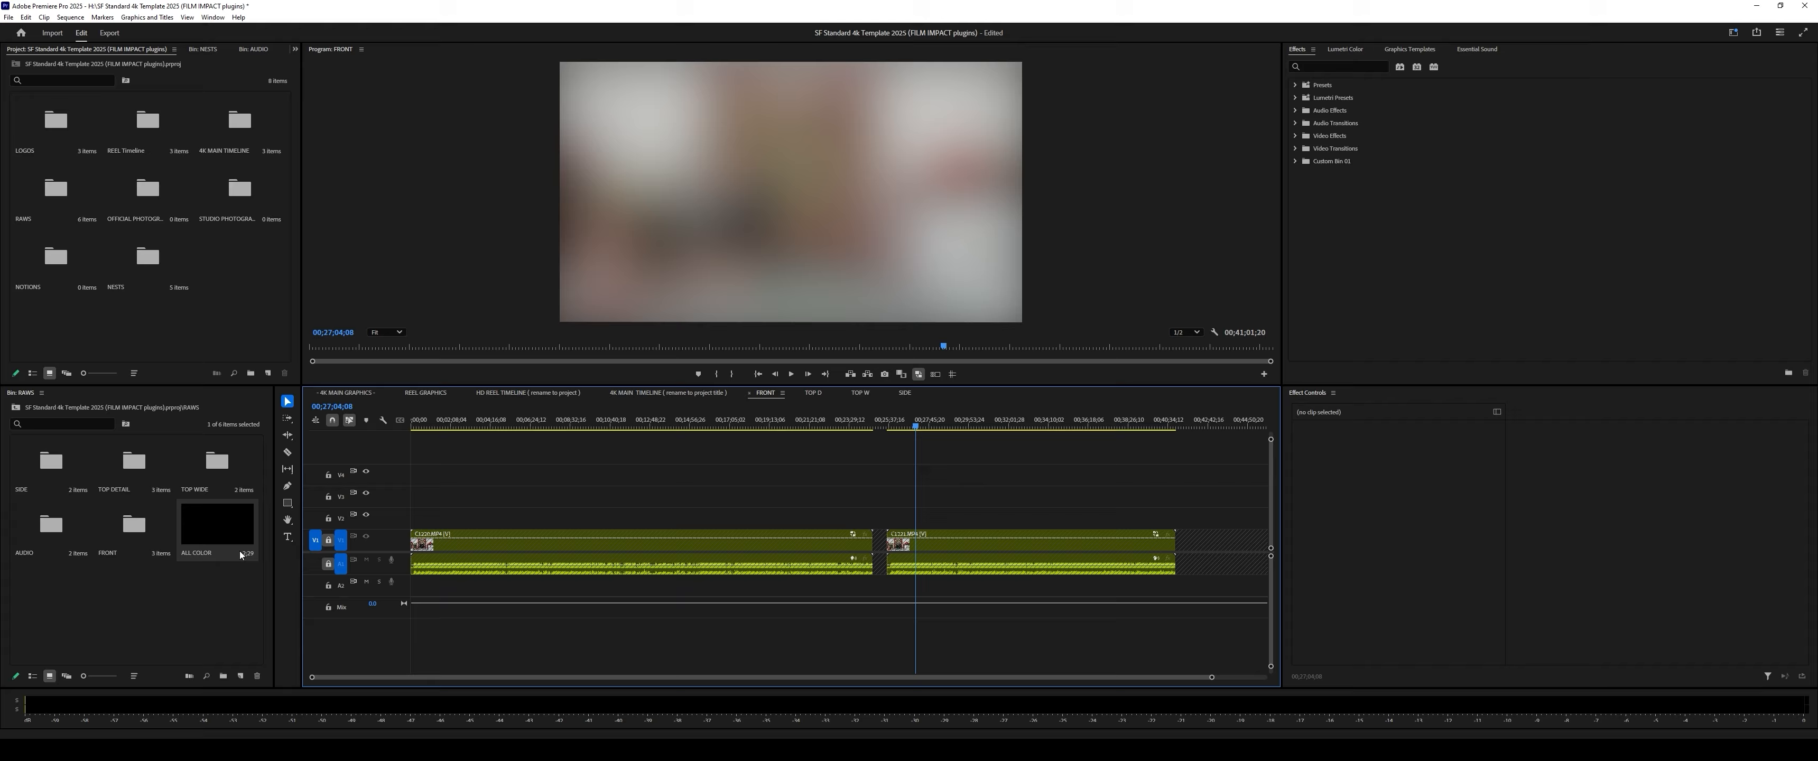
drag(305, 527, 1218, 516)
click(1046, 500)
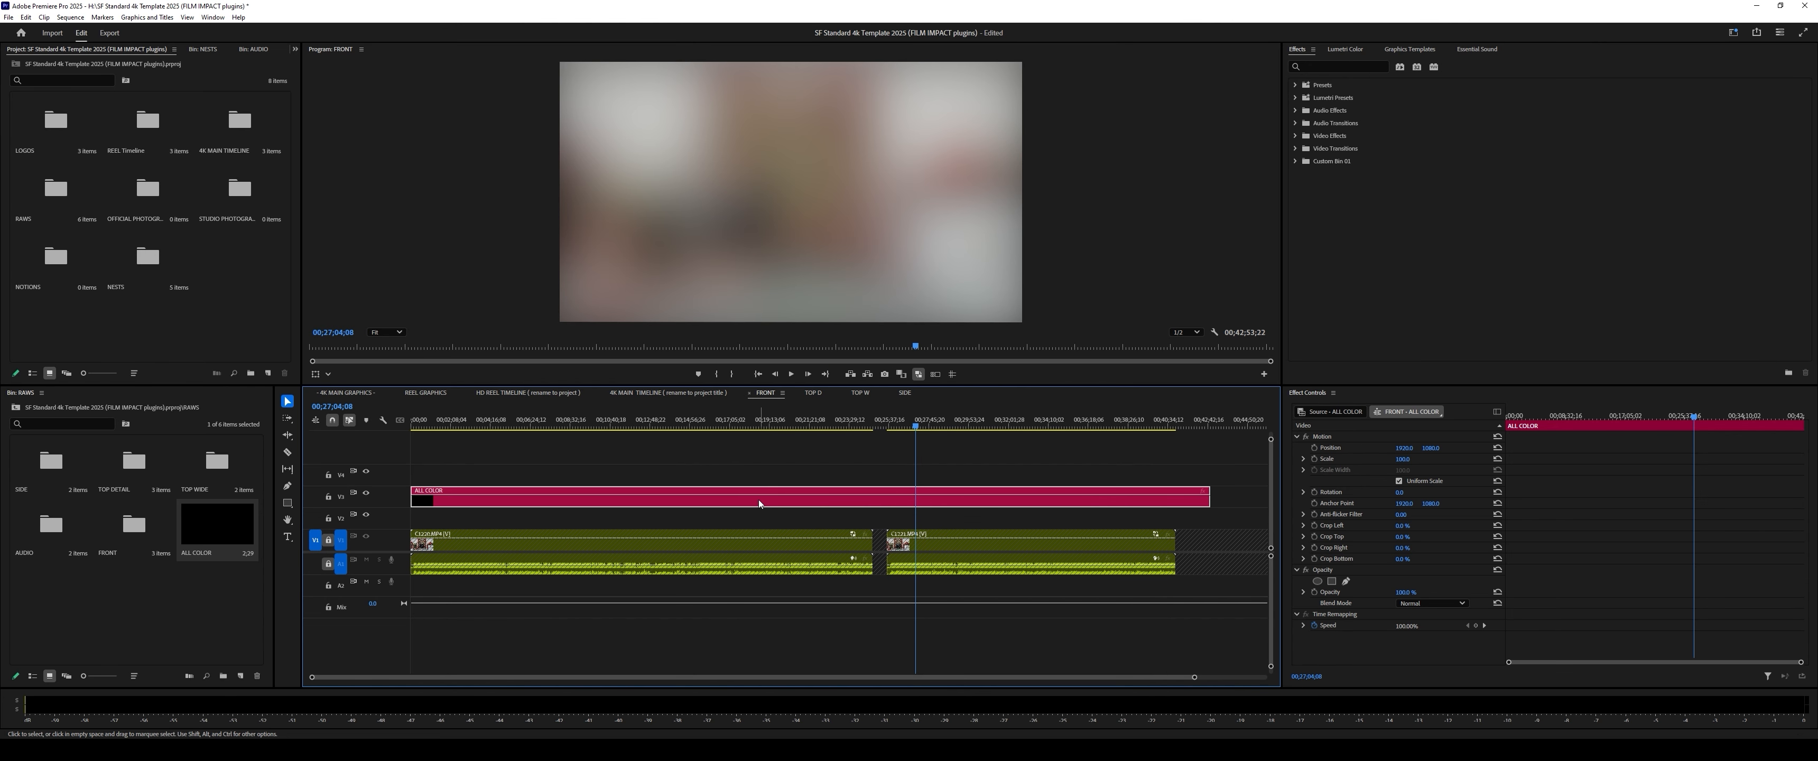
click(623, 521)
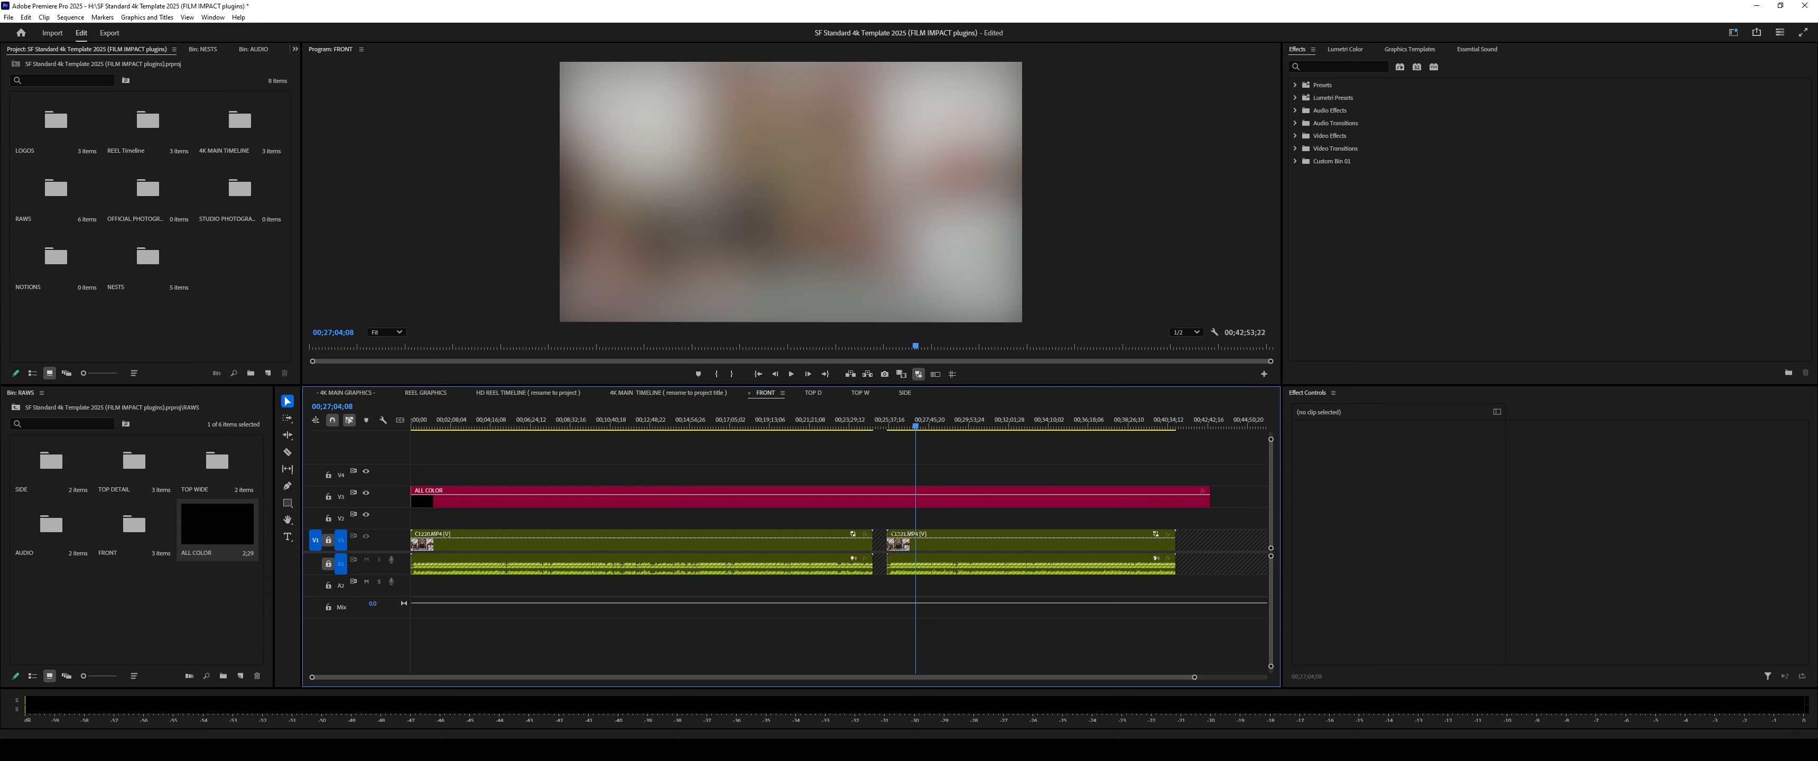
click(496, 498)
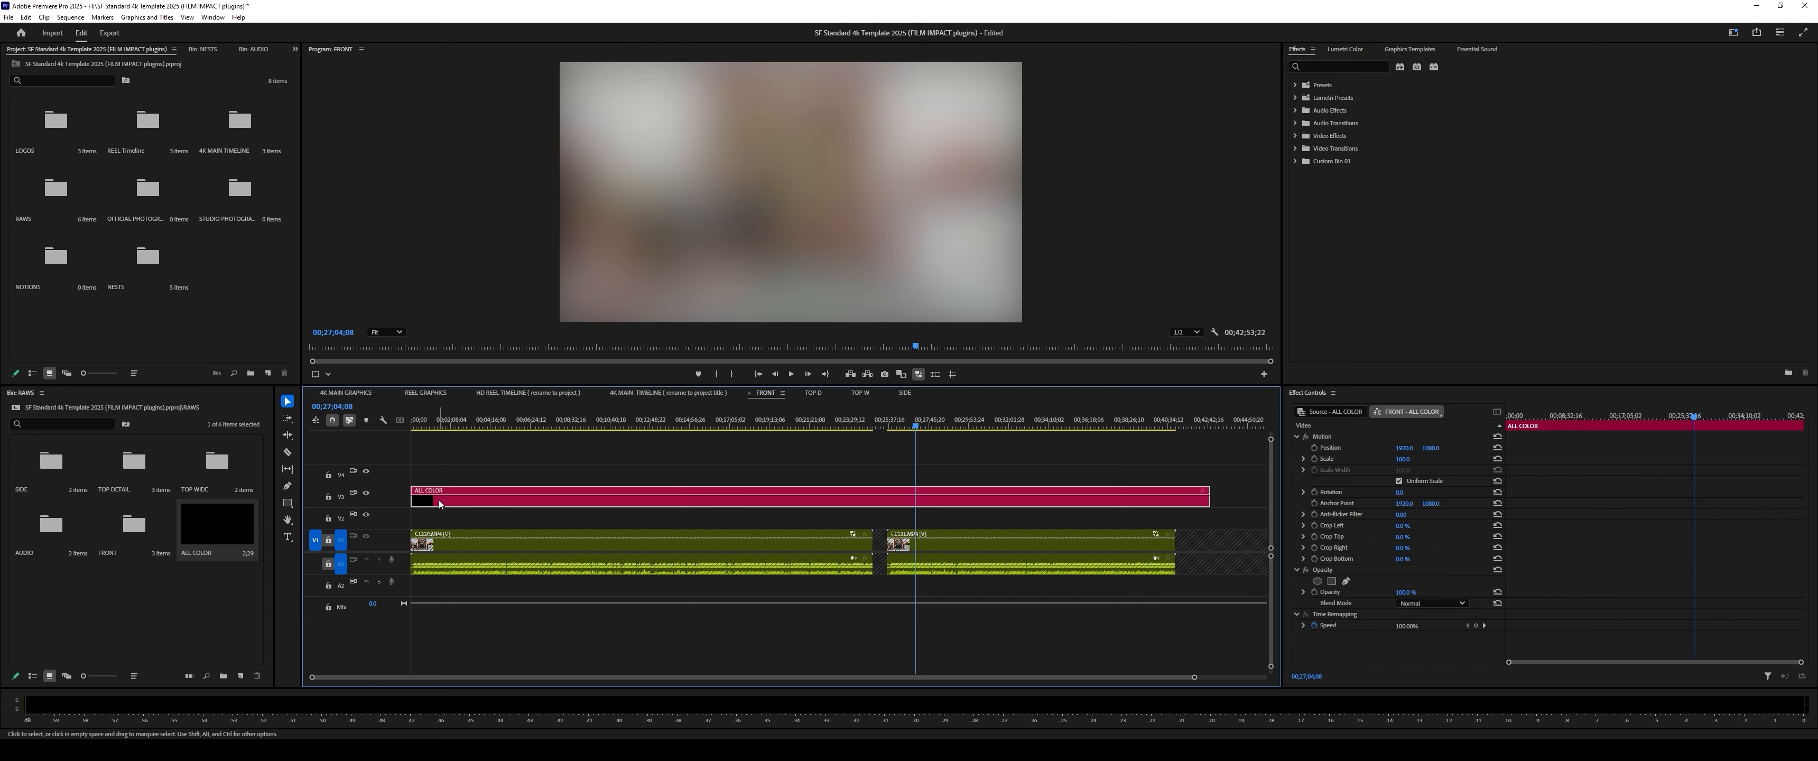
Step: Place the ALL COLOR adjustment layer on V3 in the TOP D and TOP W sequences, stretched across all their clips
click(813, 393)
drag(226, 515, 1144, 500)
click(863, 394)
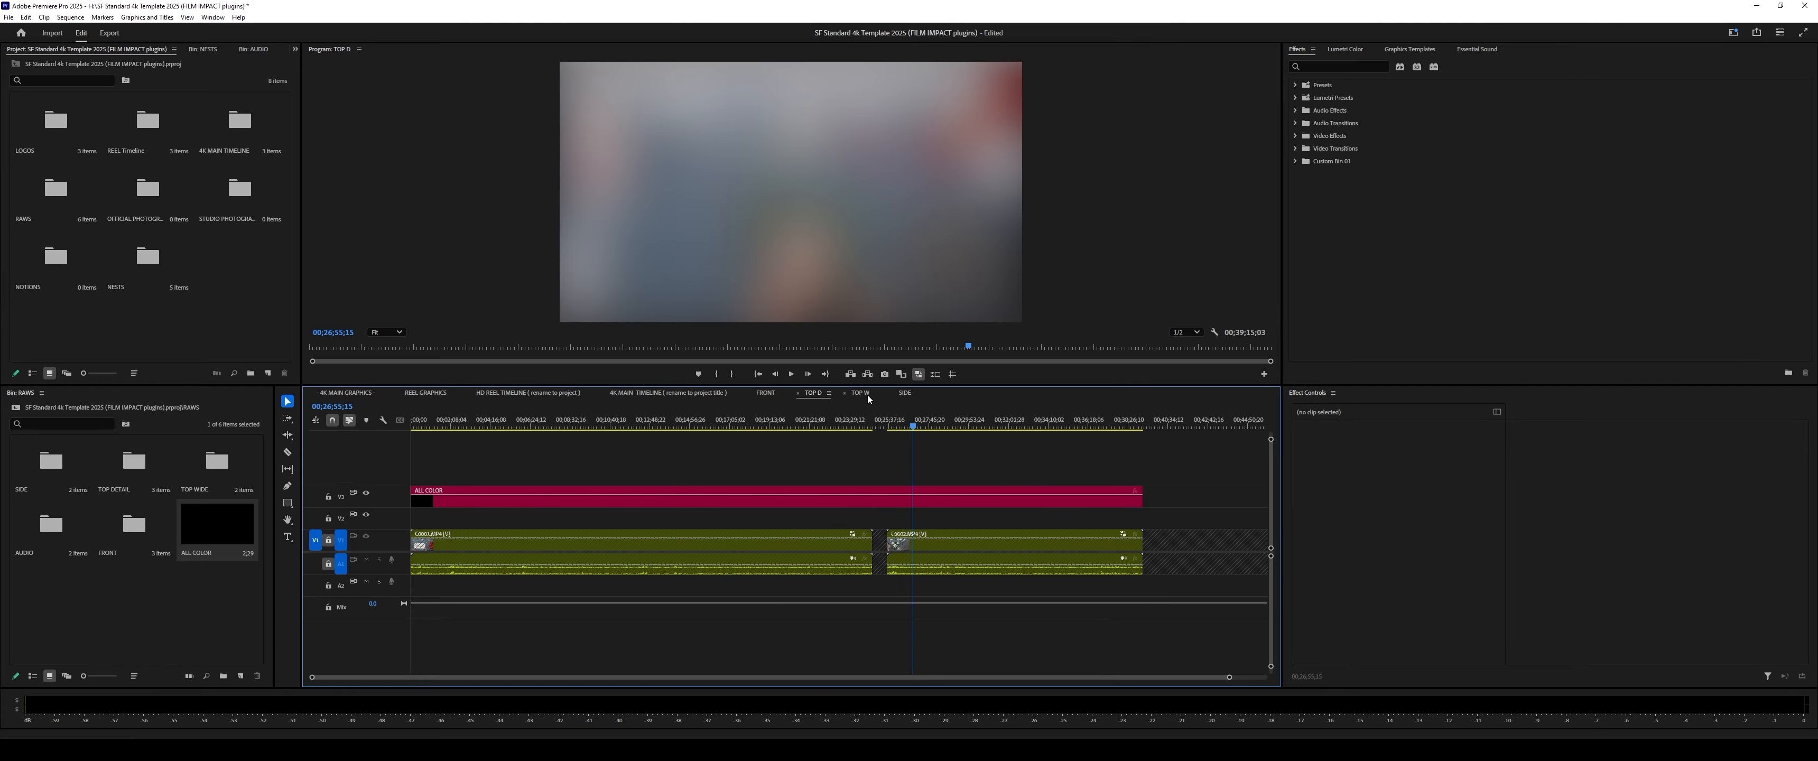
drag(197, 524, 1143, 500)
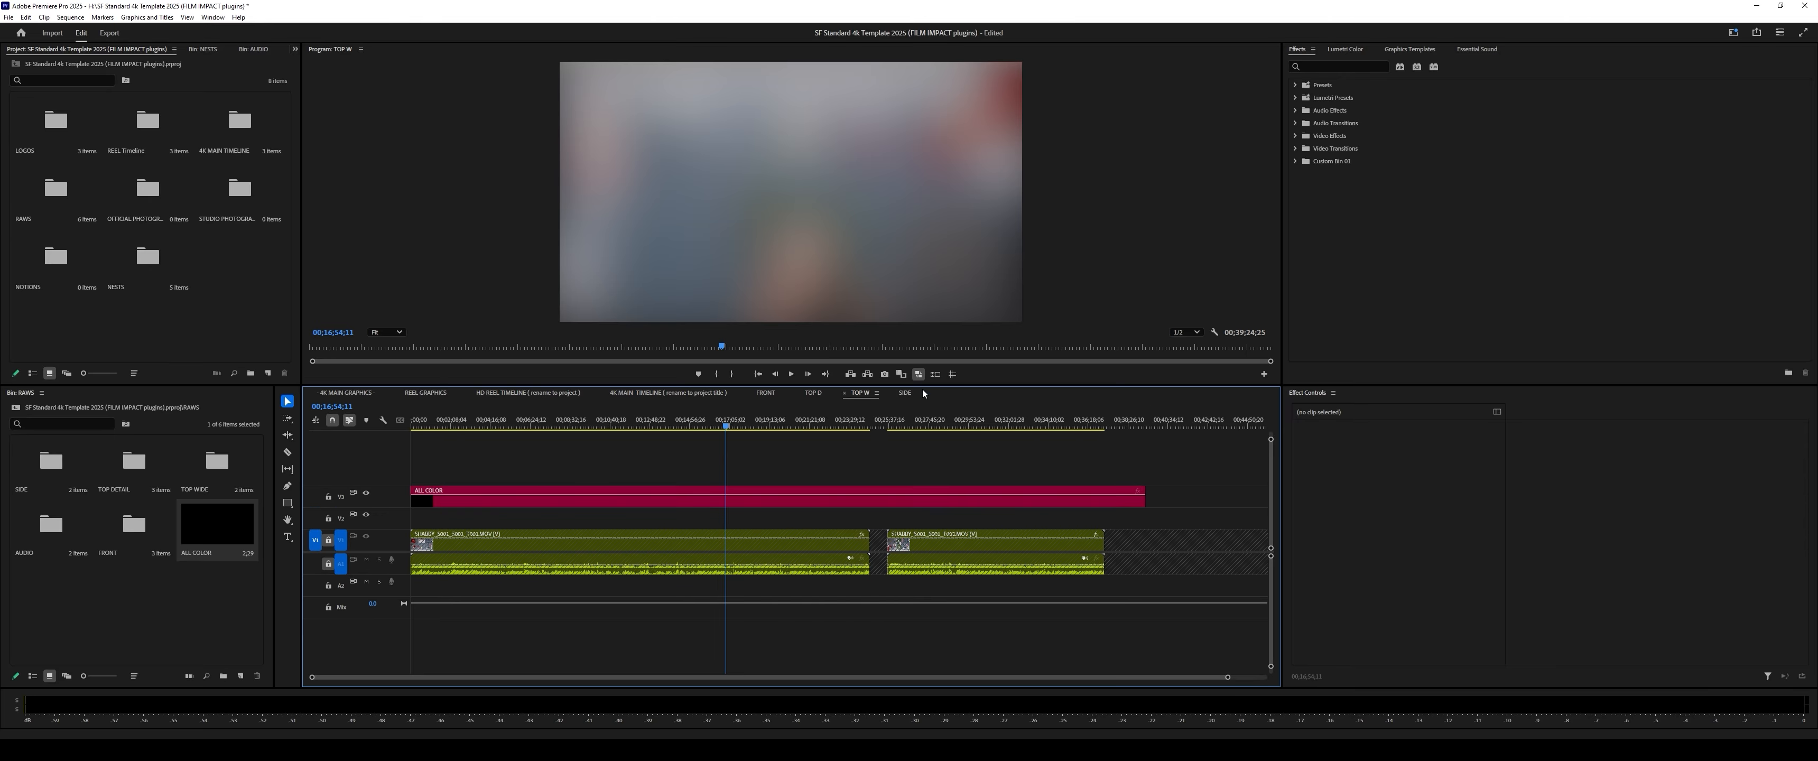
Step: Cover the SIDE sequence's clips with the ALL COLOR adjustment layer on V2, and save the project
click(902, 394)
drag(189, 527, 1152, 572)
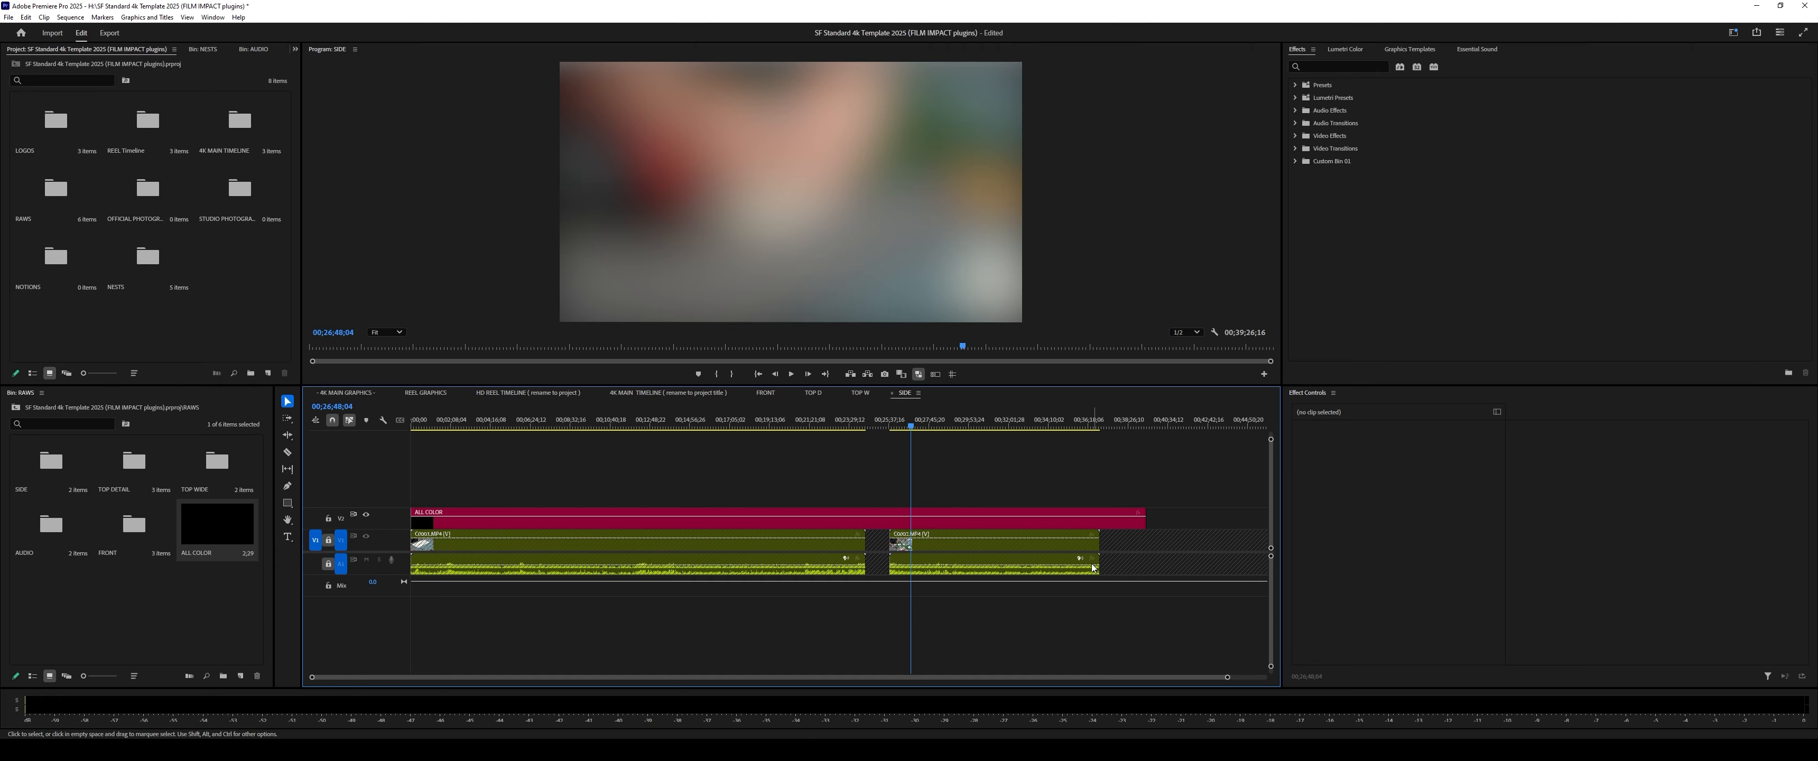
key(ctrl+s)
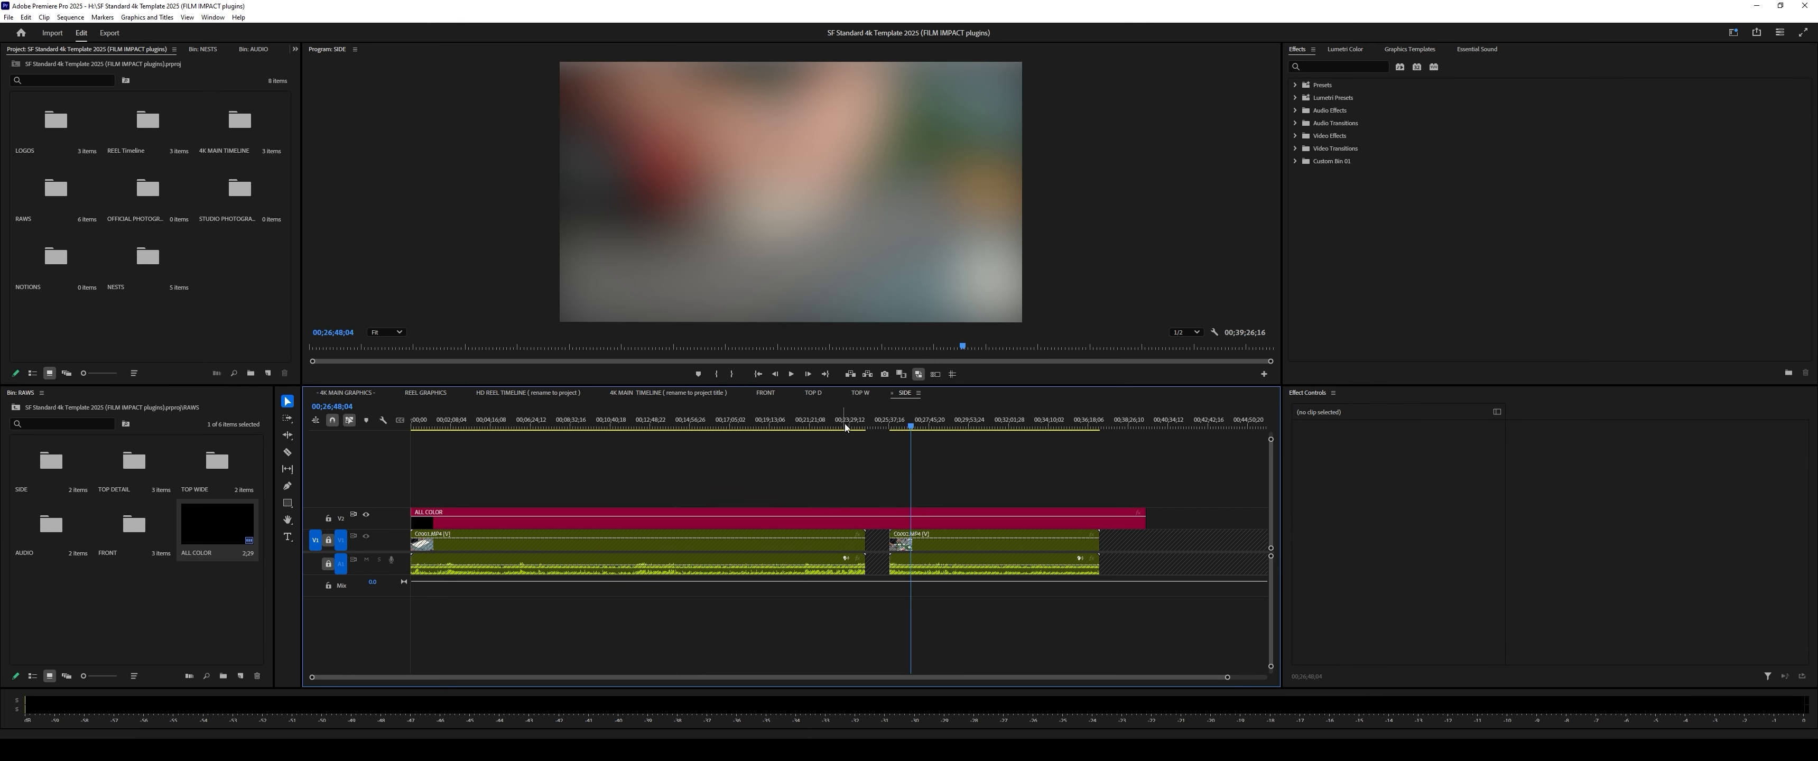
click(668, 393)
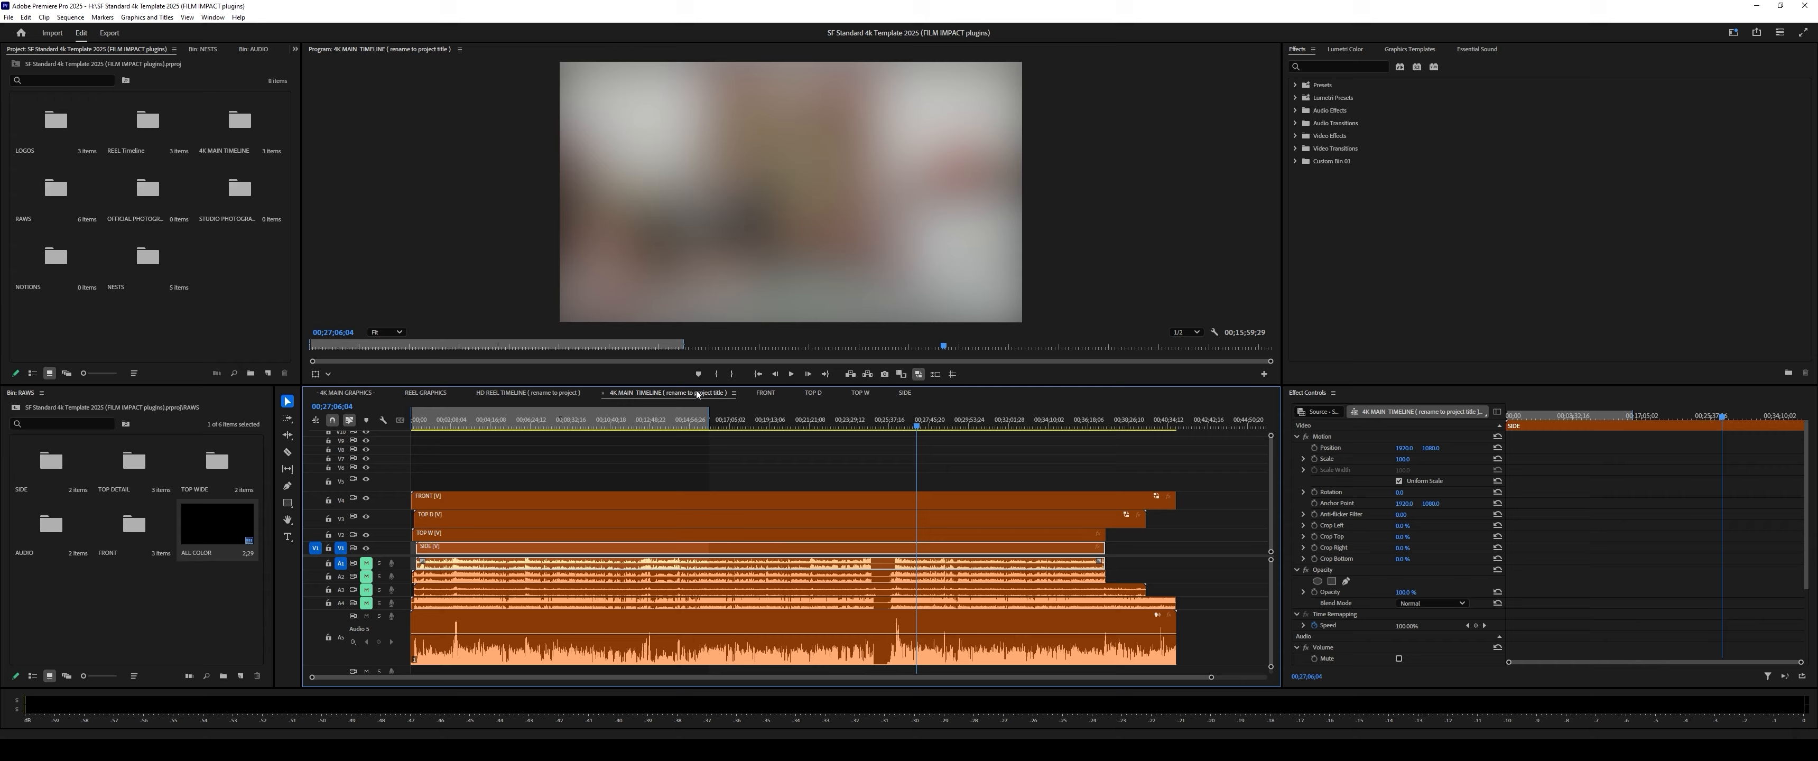
Step: Try an exposure of 1.7 and a strong green tint on FRONT's ALL COLOR layer with Lumetri Color
click(766, 393)
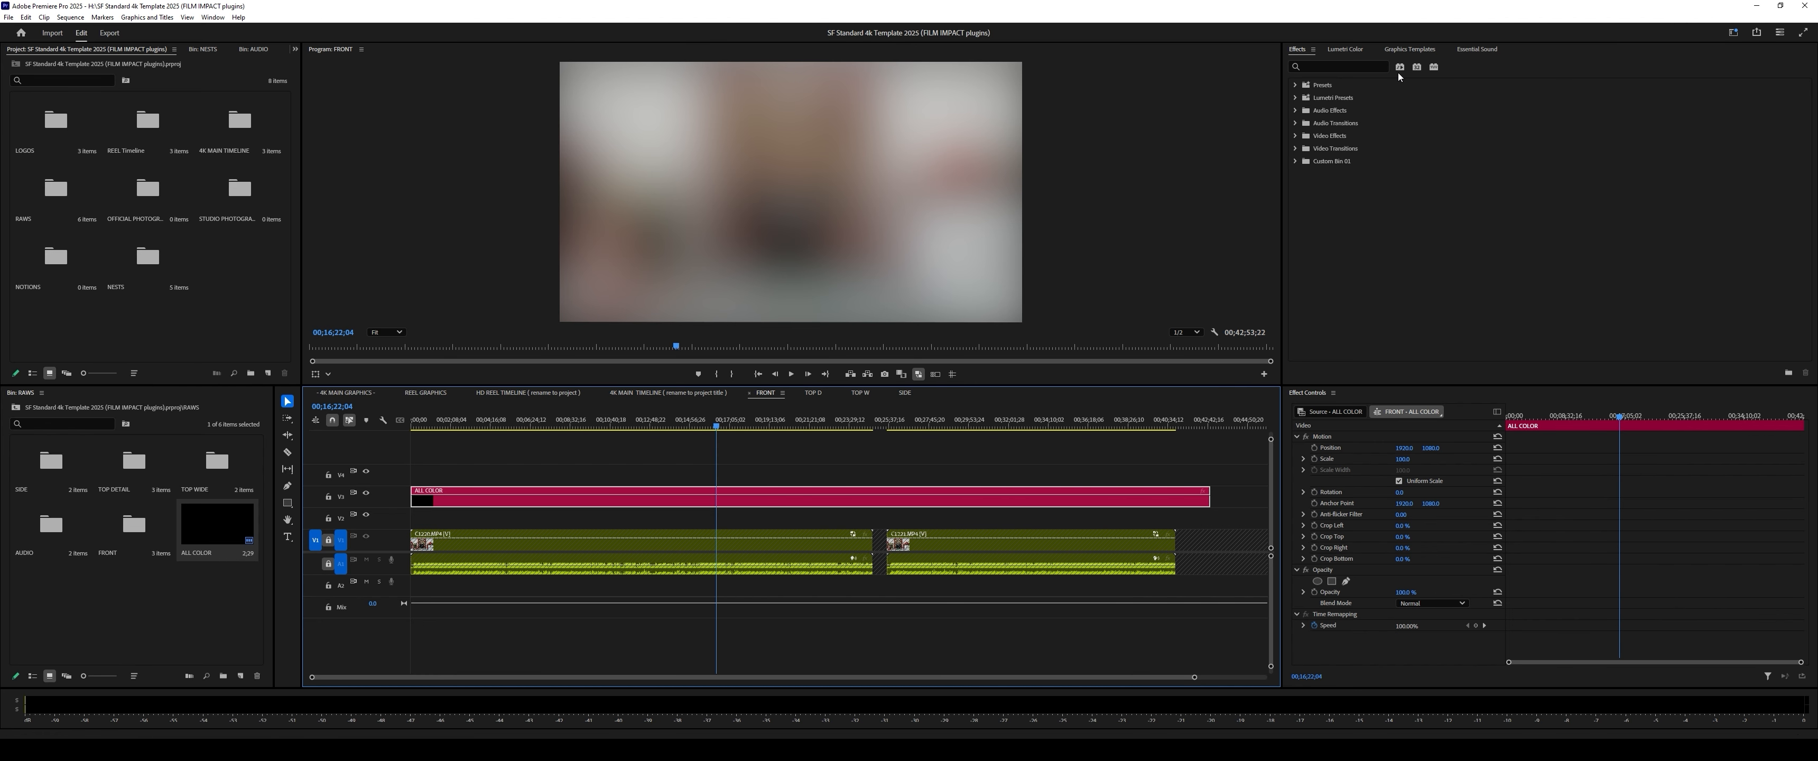
click(1333, 50)
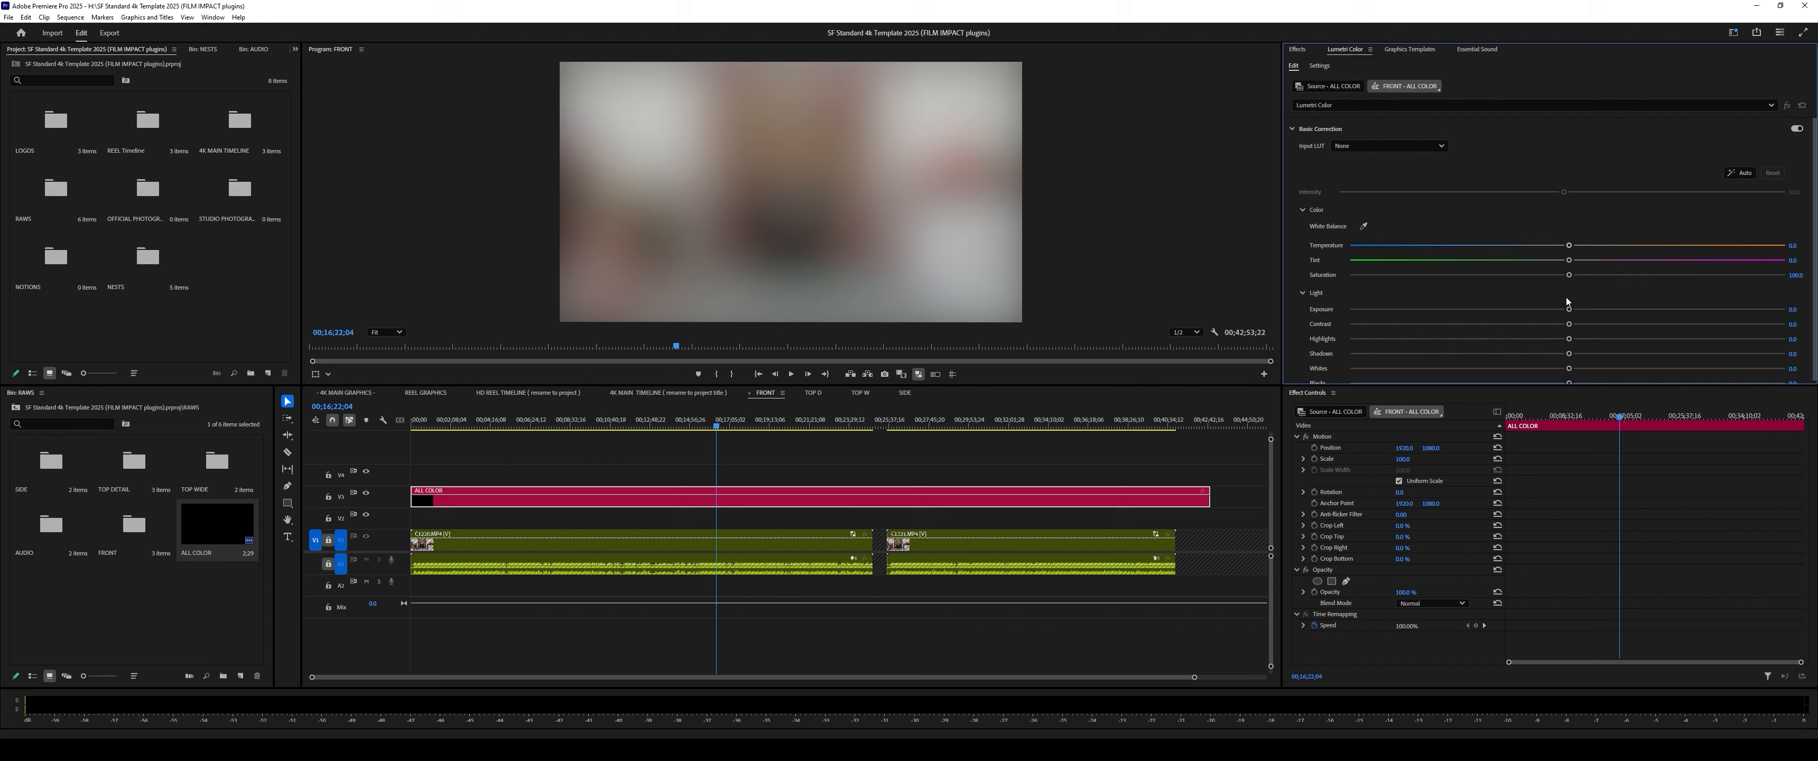
drag(1568, 308, 1641, 310)
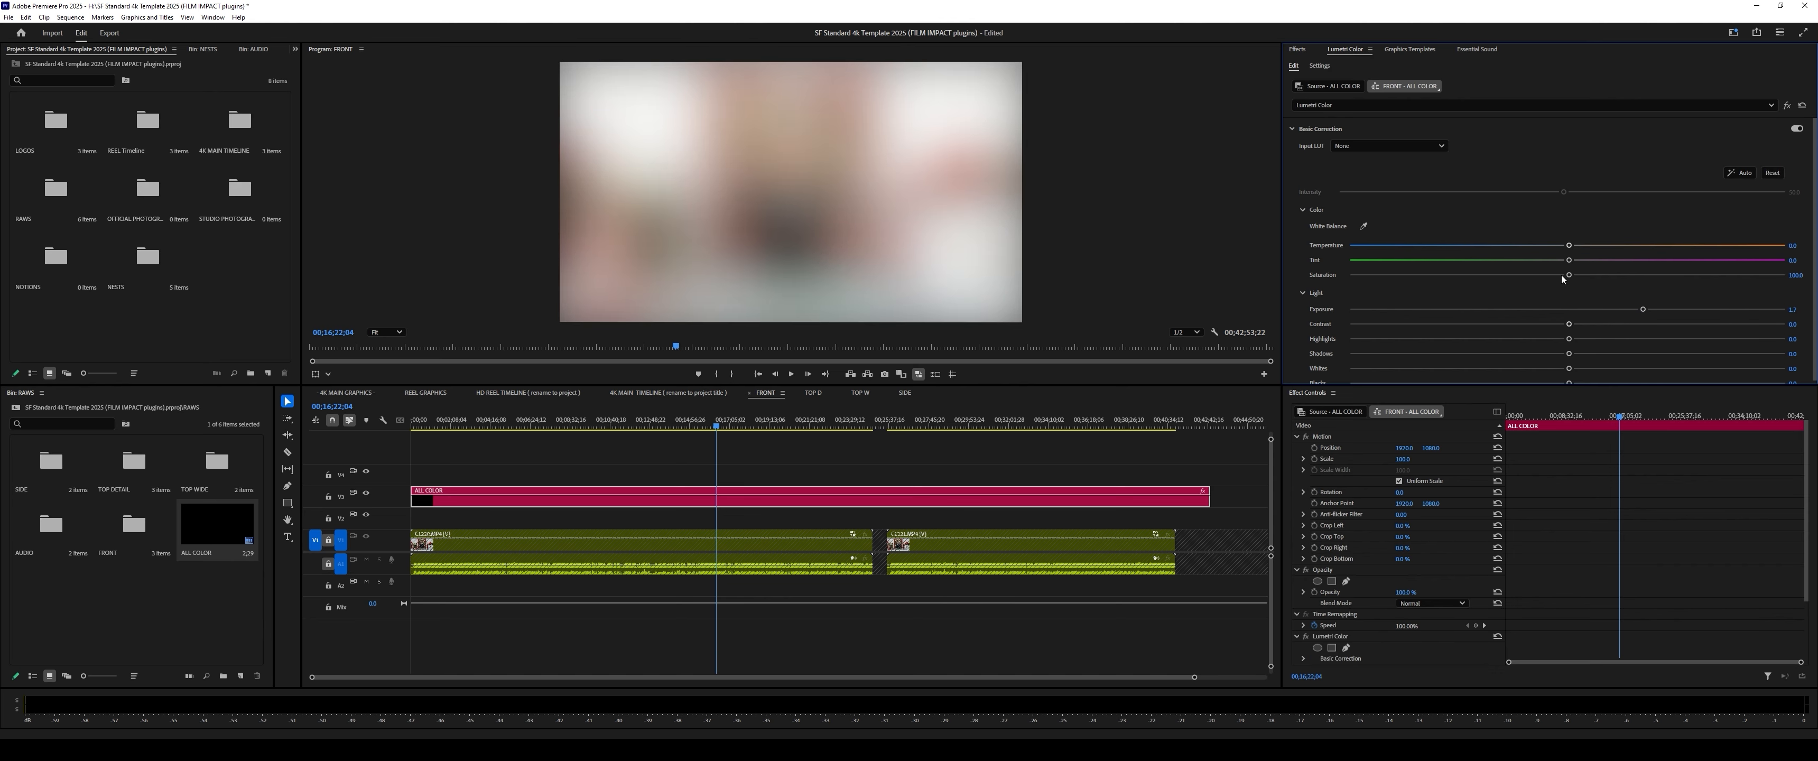
drag(1569, 260, 1572, 261)
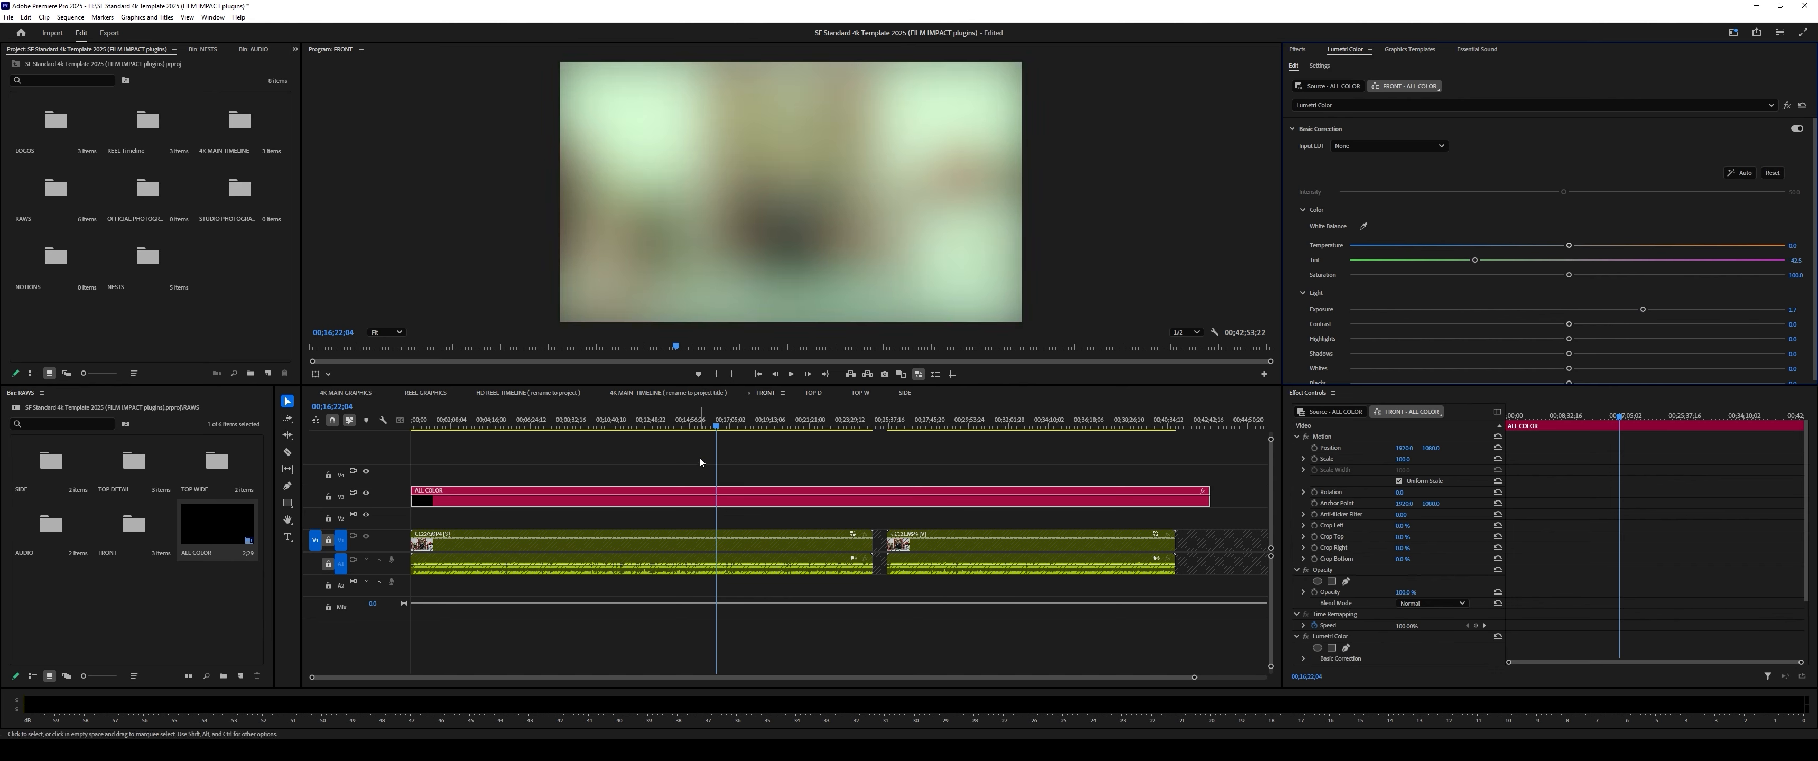
key(Down)
drag(873, 425, 695, 422)
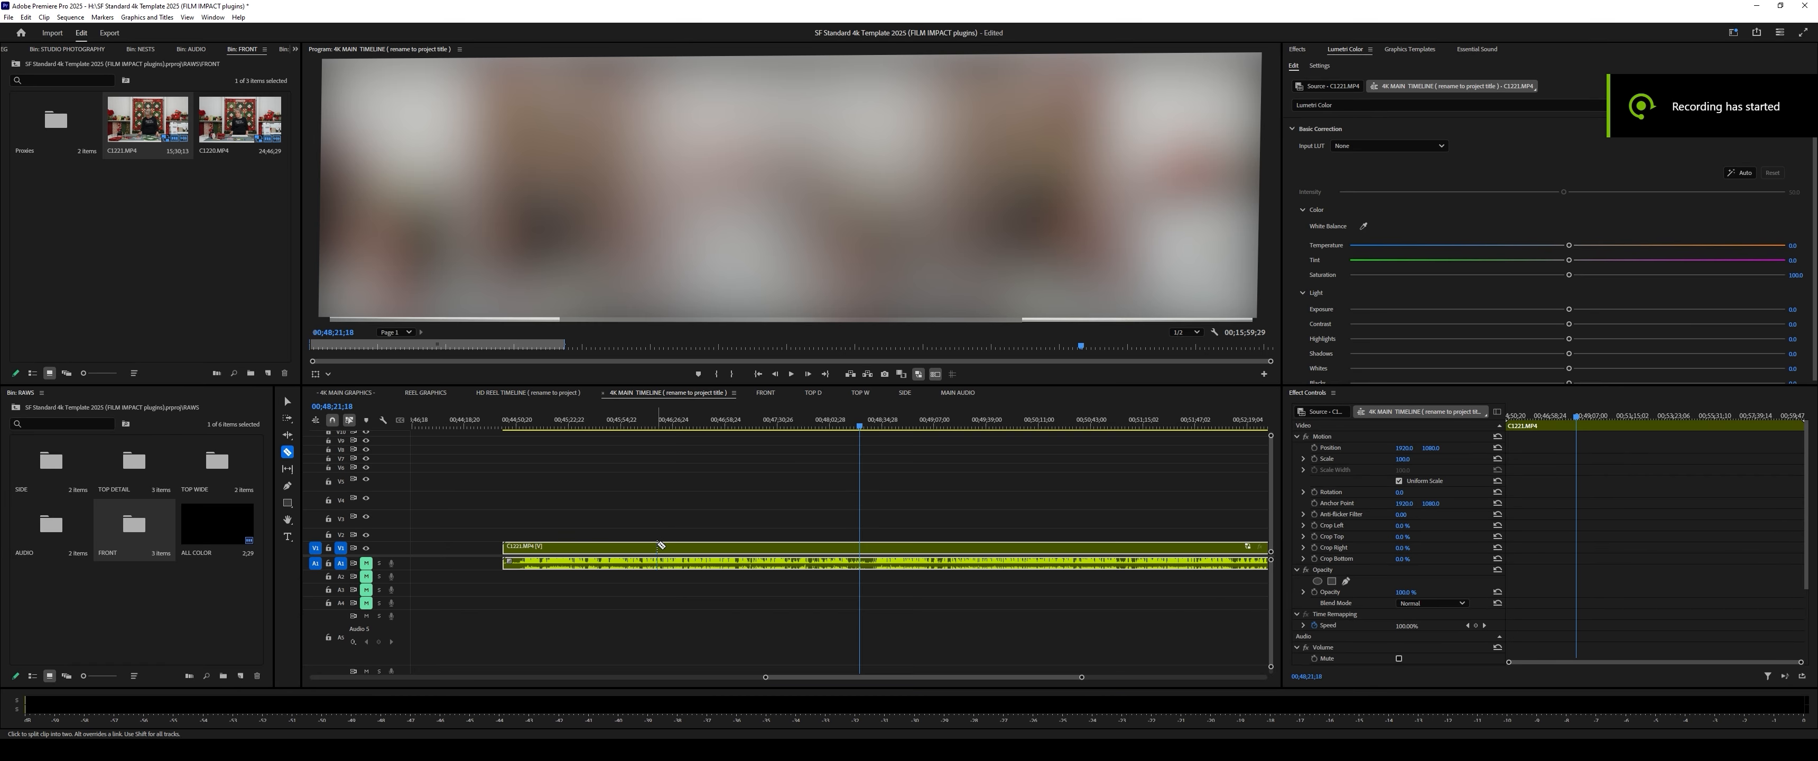
Step: Cut the C1221.MP4 clip on V1 of the main timeline into many short pieces with the Razor tool
click(657, 546)
click(689, 547)
click(715, 549)
click(720, 549)
click(750, 549)
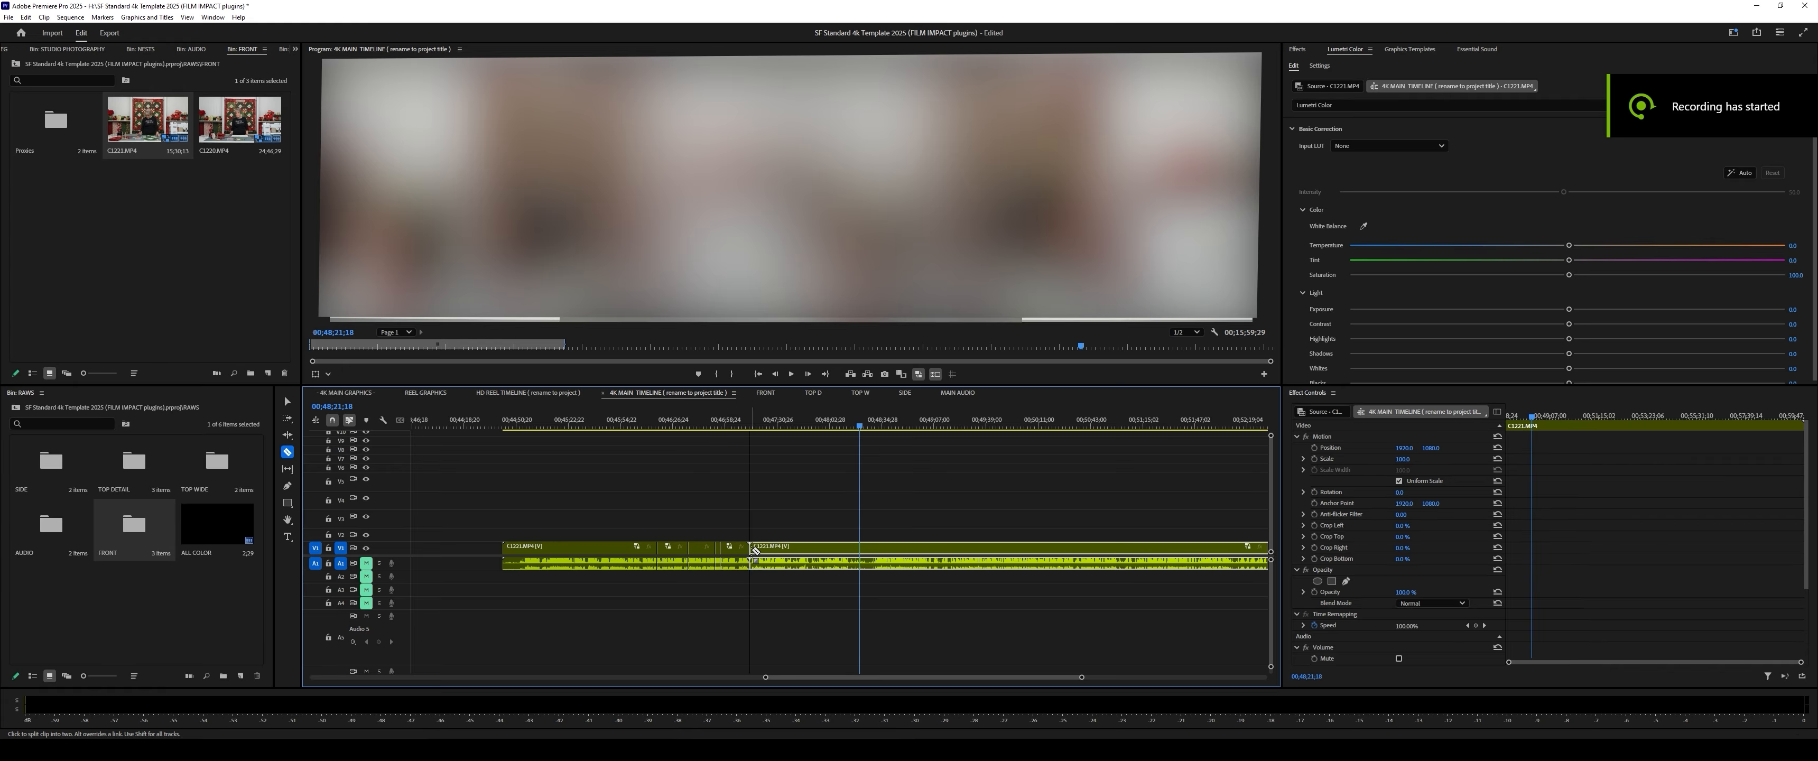
click(754, 549)
click(783, 548)
click(801, 549)
click(816, 549)
click(825, 548)
click(831, 549)
click(853, 547)
click(860, 547)
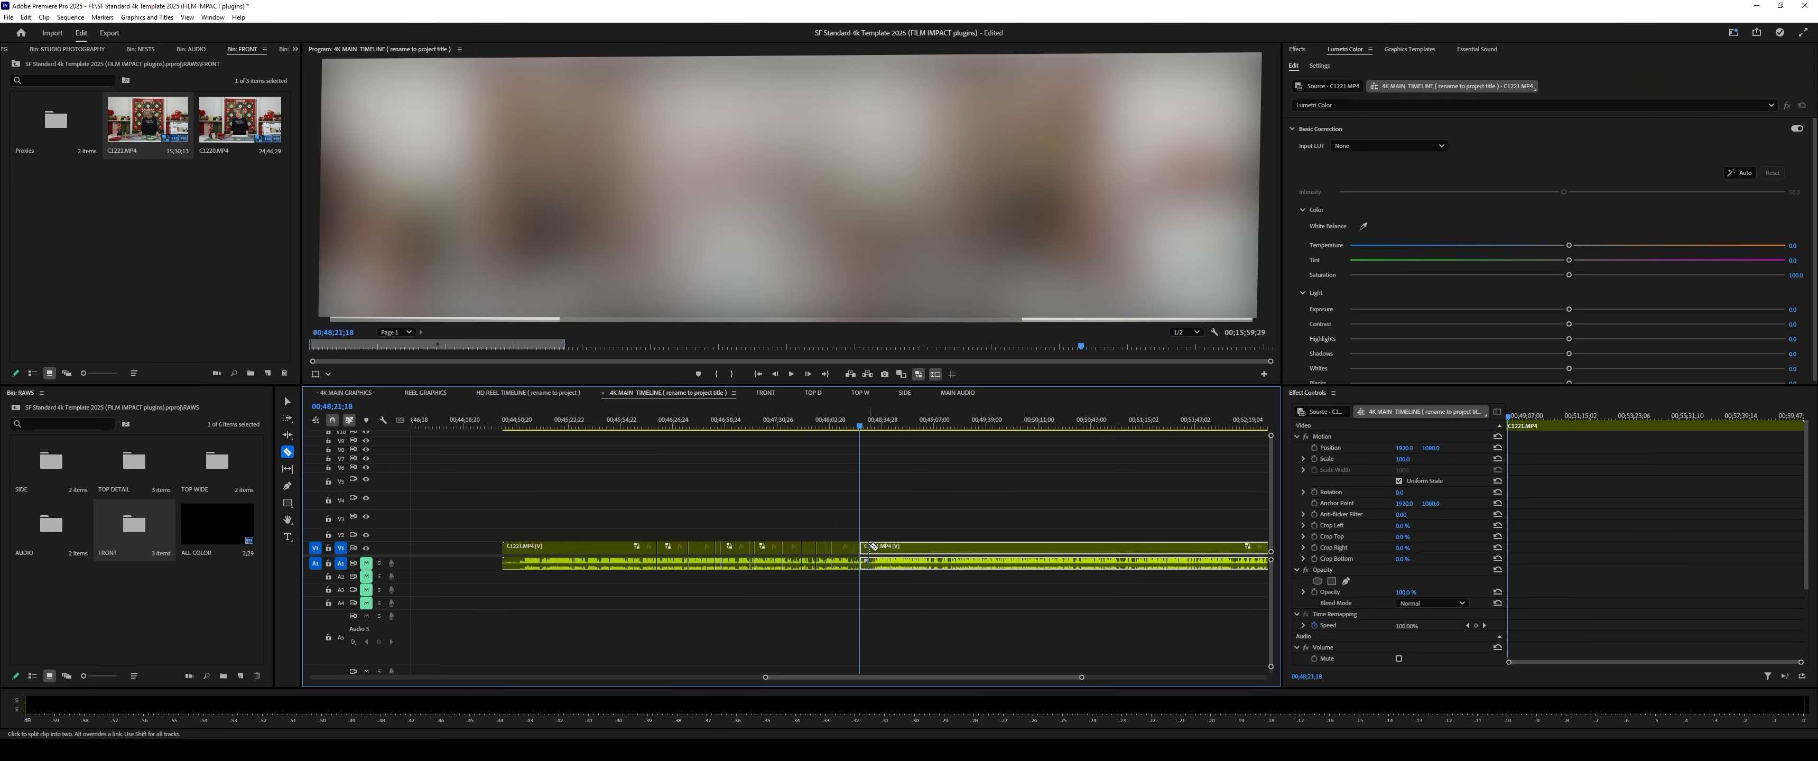
click(918, 547)
click(947, 547)
click(972, 547)
click(992, 548)
click(1032, 548)
click(1055, 547)
click(1082, 547)
click(1097, 547)
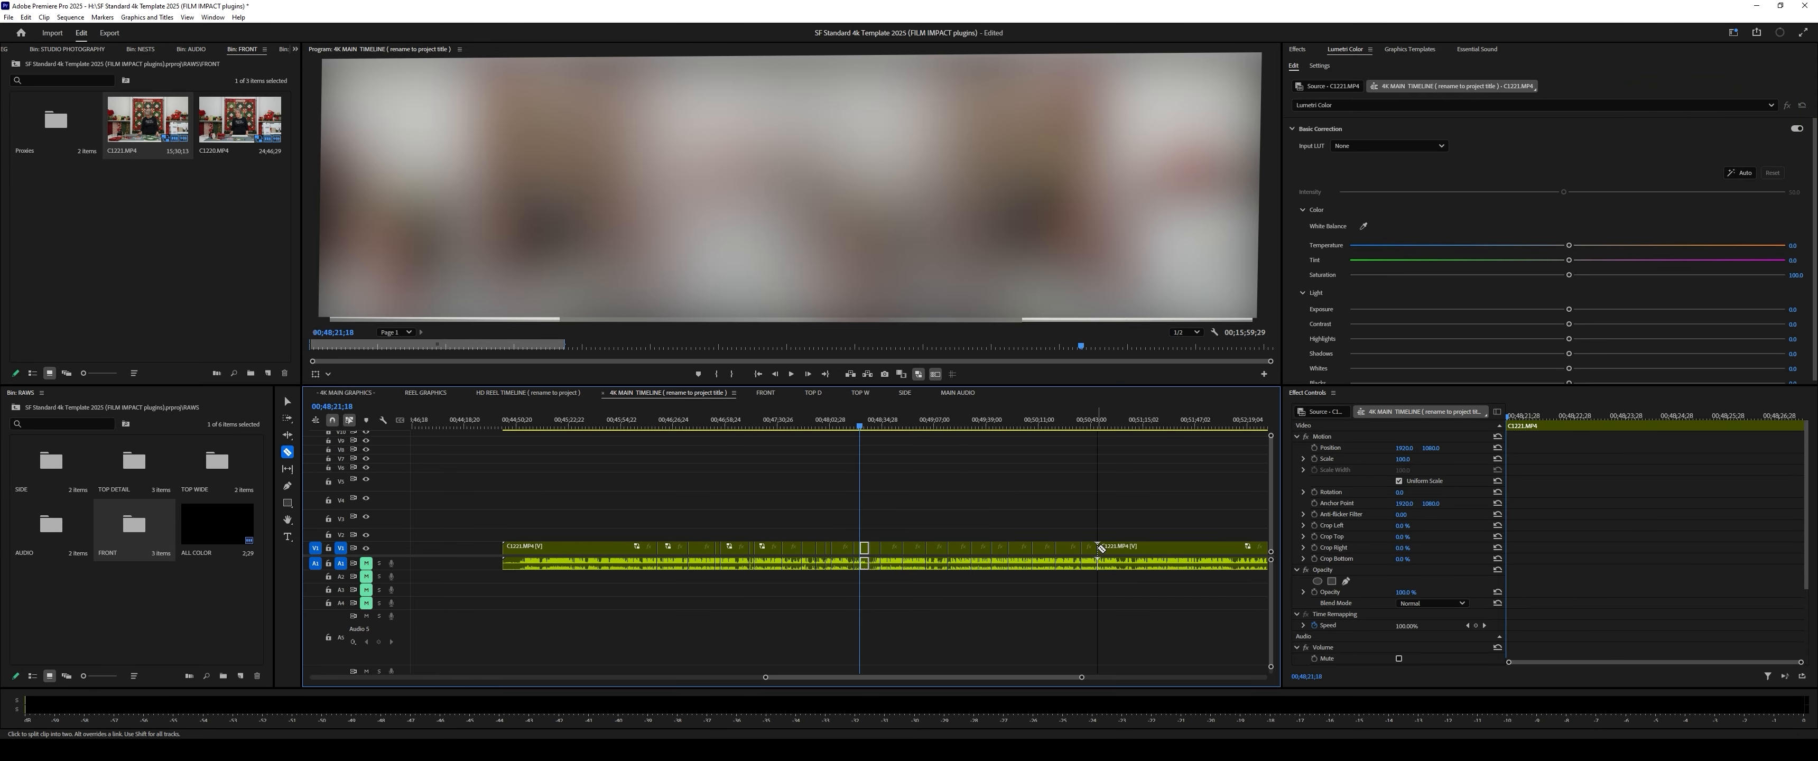
click(1104, 547)
click(1125, 547)
click(1138, 547)
click(1153, 547)
click(1179, 547)
click(1200, 547)
click(1211, 547)
click(1224, 547)
Step: Select the cut pieces of C1221.MP4 together, and examine several pieces individually
key(v)
drag(1173, 487, 608, 593)
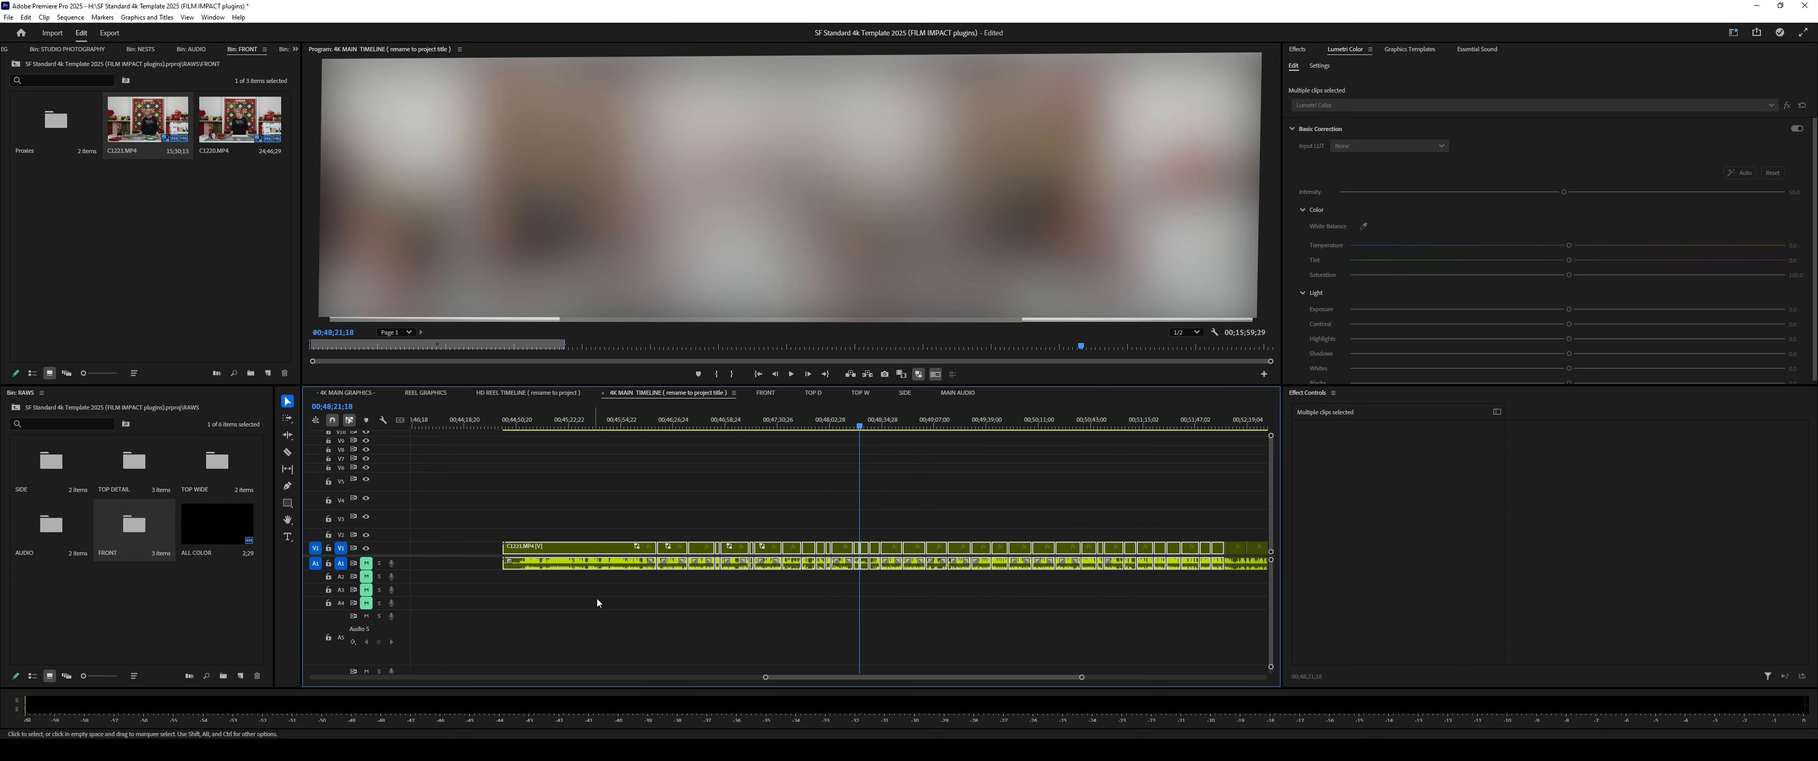
click(674, 550)
click(742, 550)
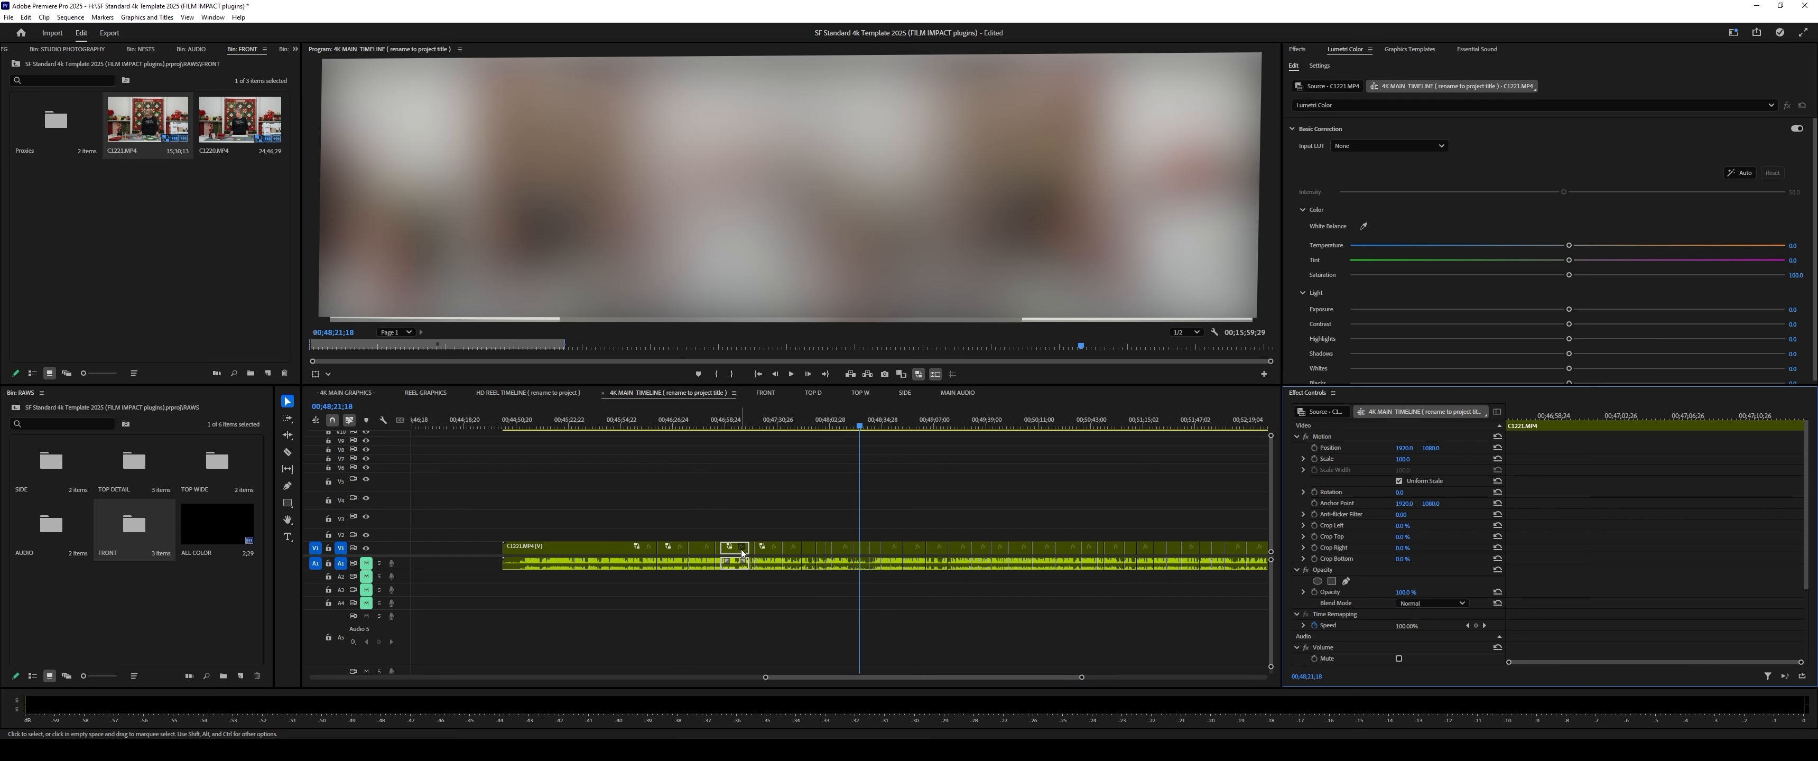
key(d)
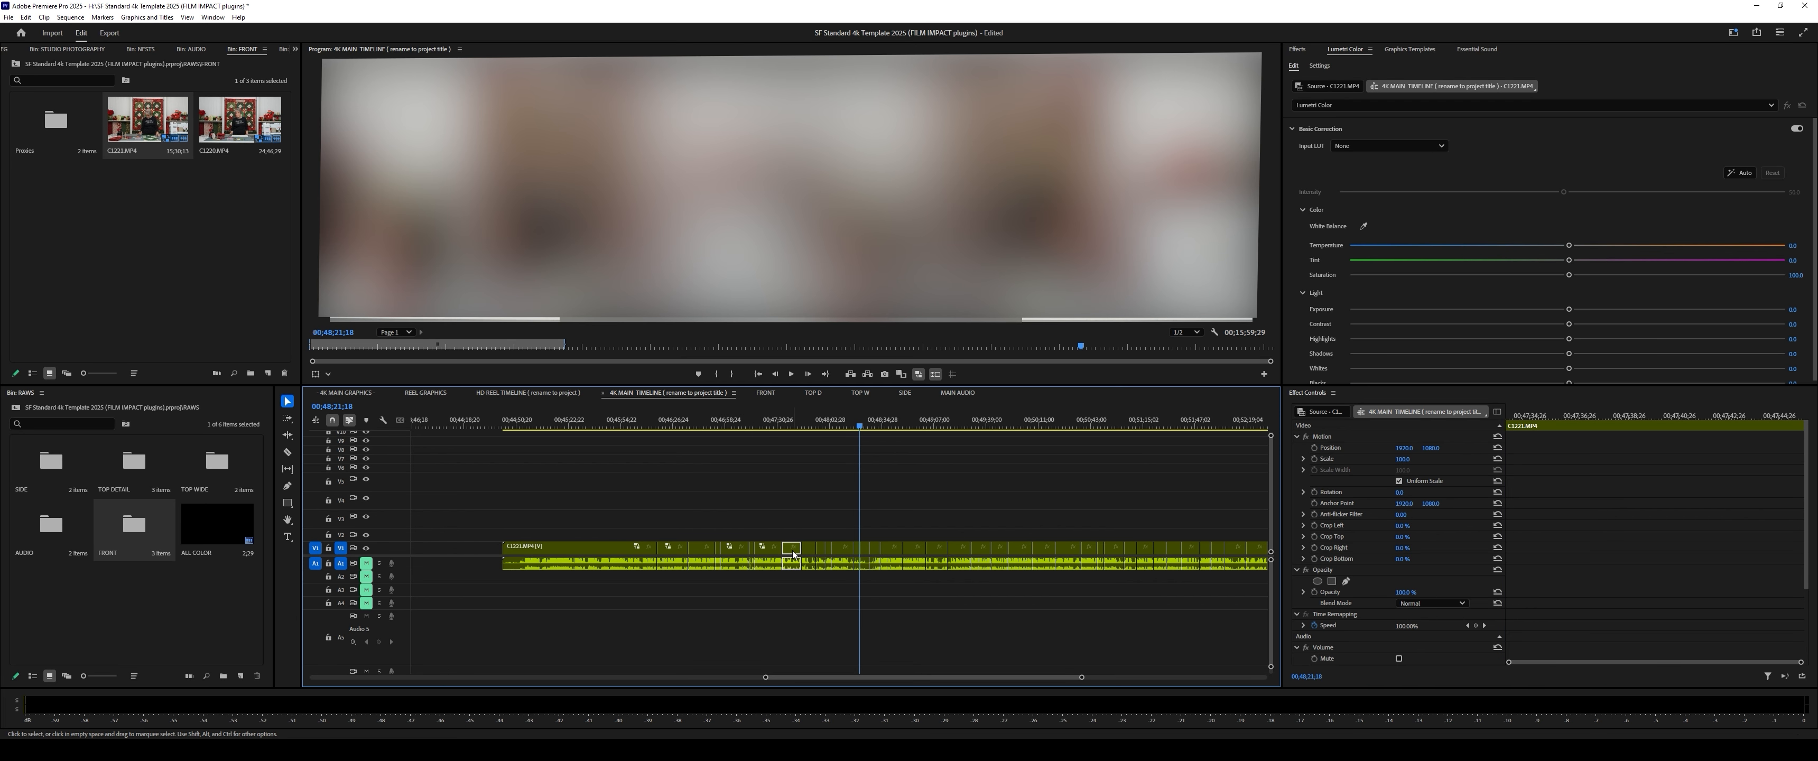
click(874, 549)
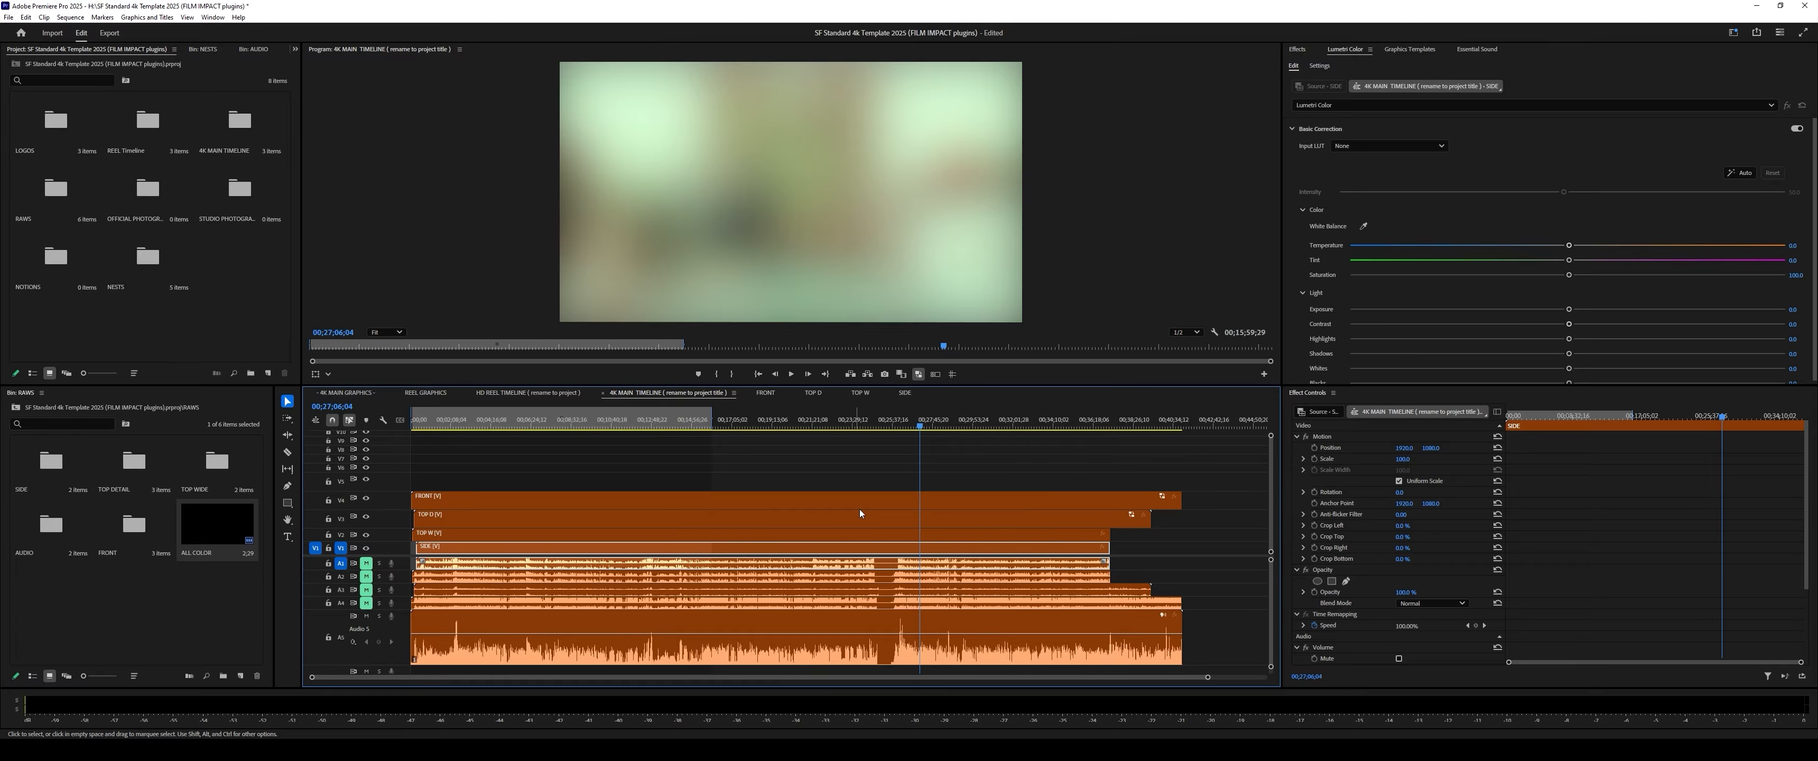
Step: Change the MAIN AUDIO nest's label in the main timeline to the unnamed tan color and save the project
key(ctrl+a)
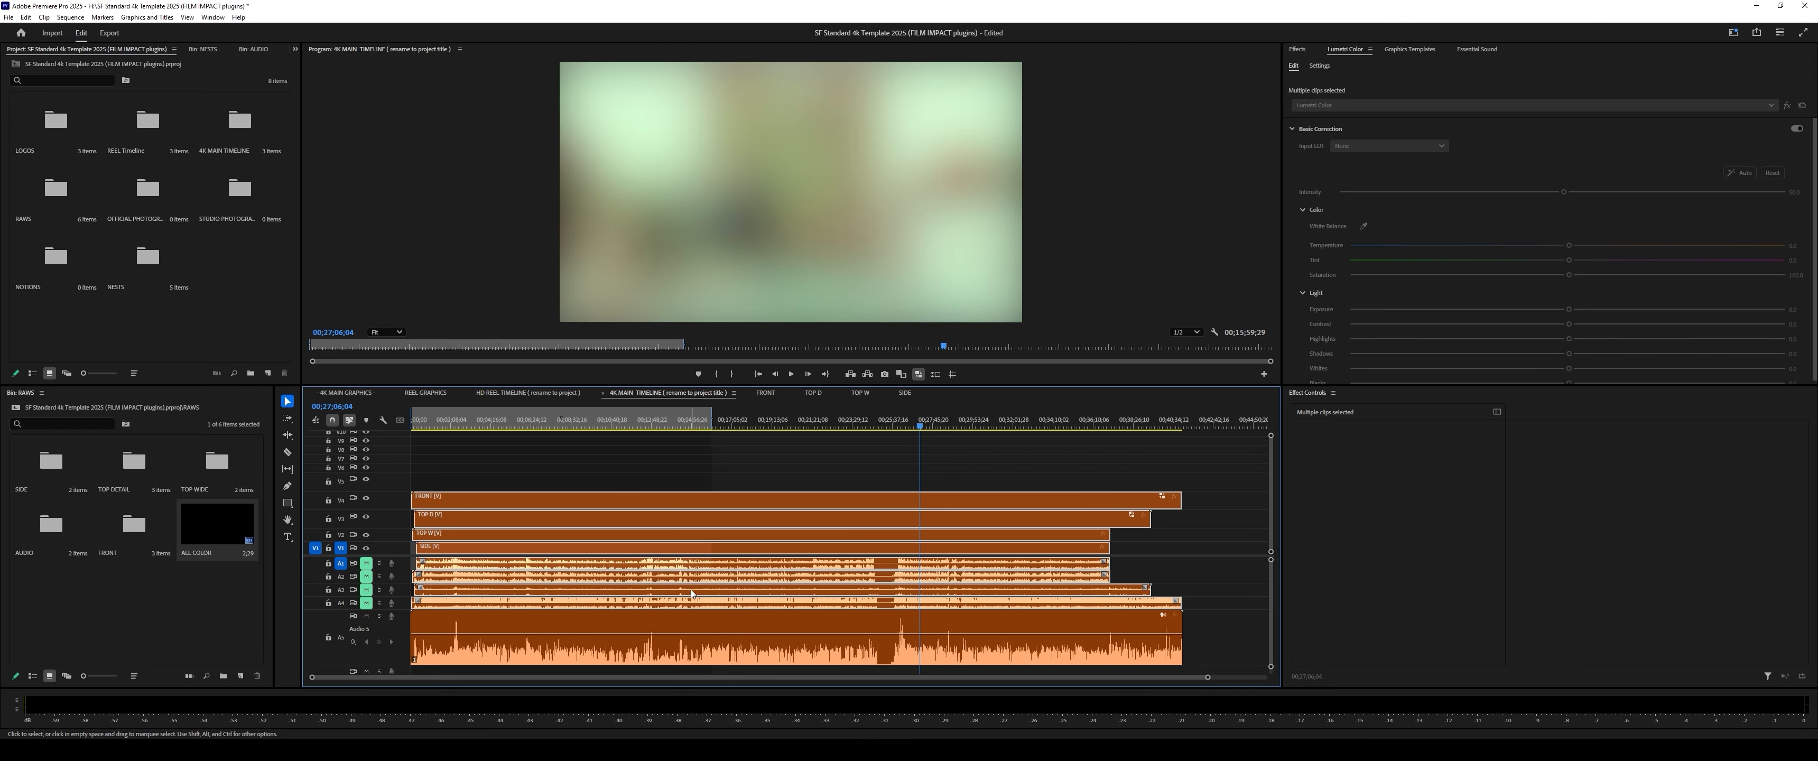
click(760, 625)
right_click(760, 623)
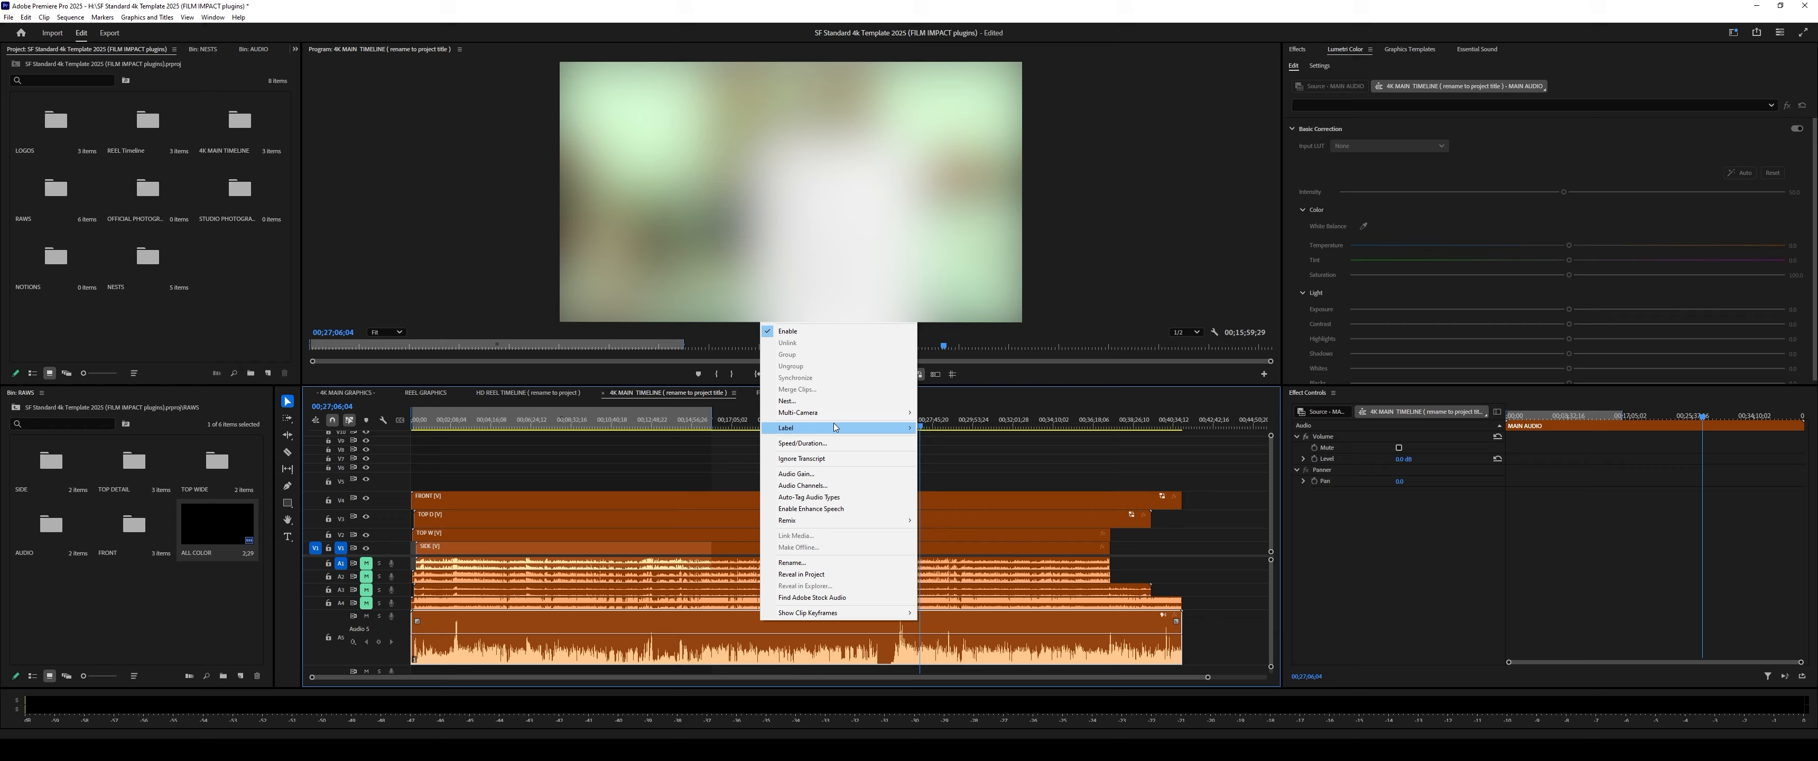
mouse_move(835, 427)
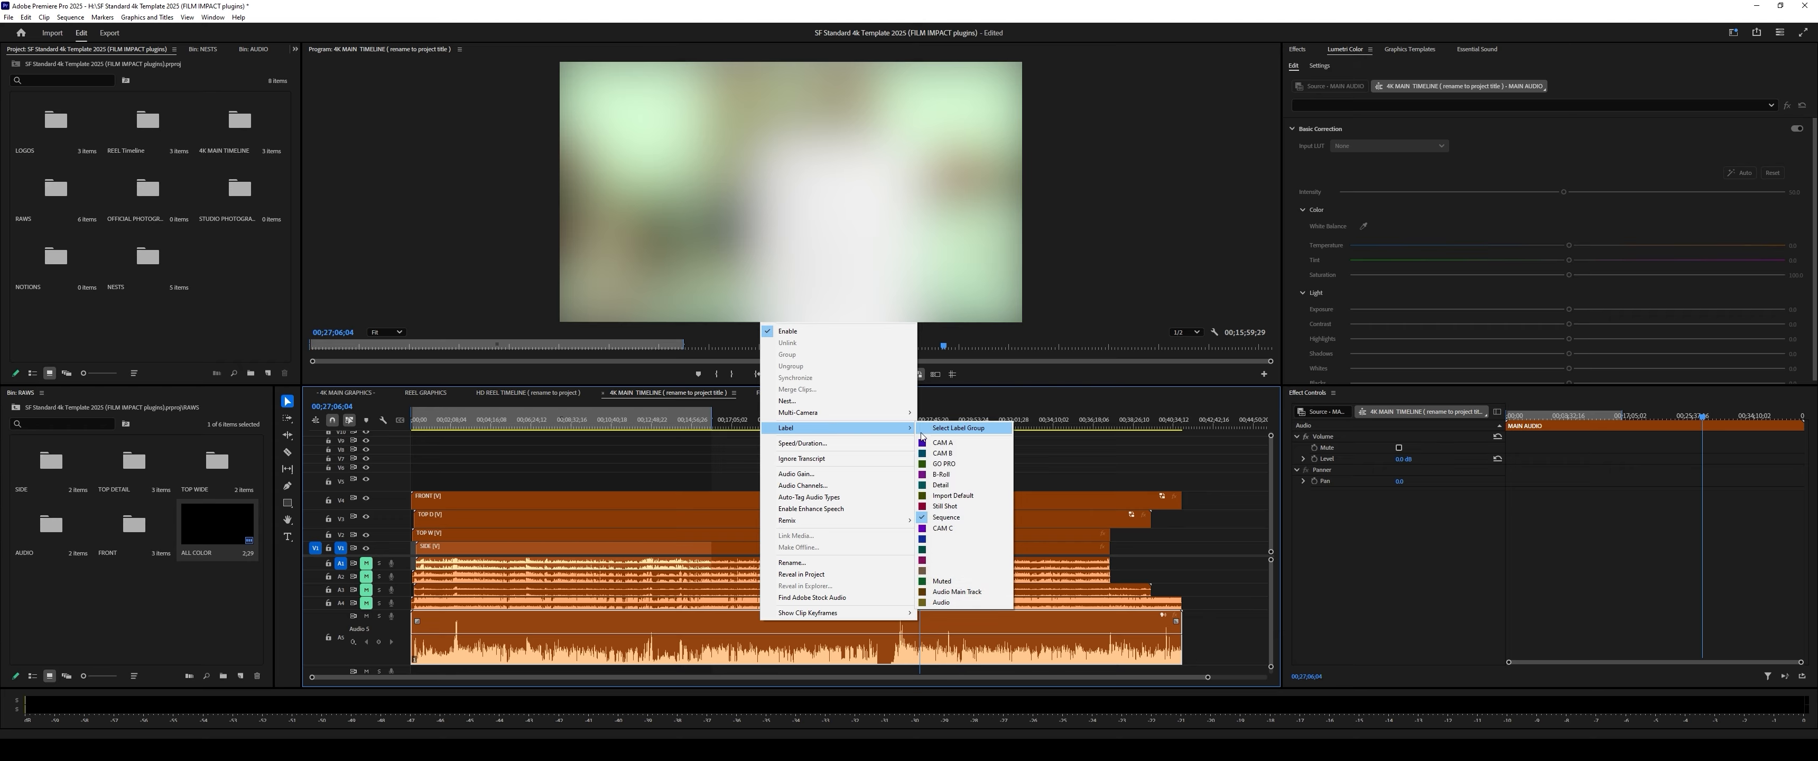
click(943, 574)
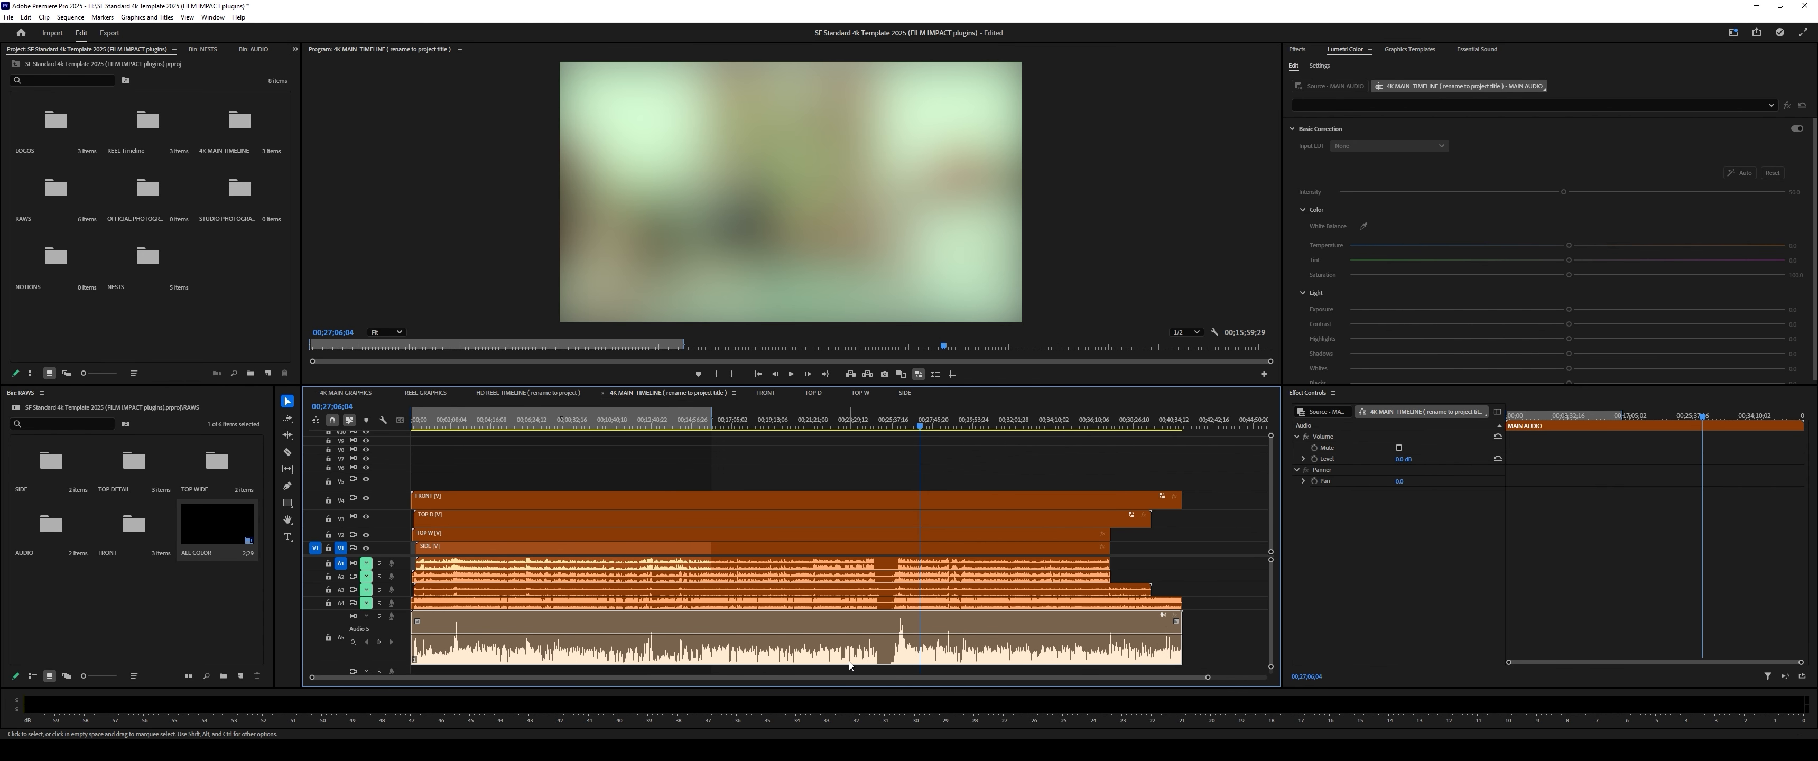
key(ctrl+s)
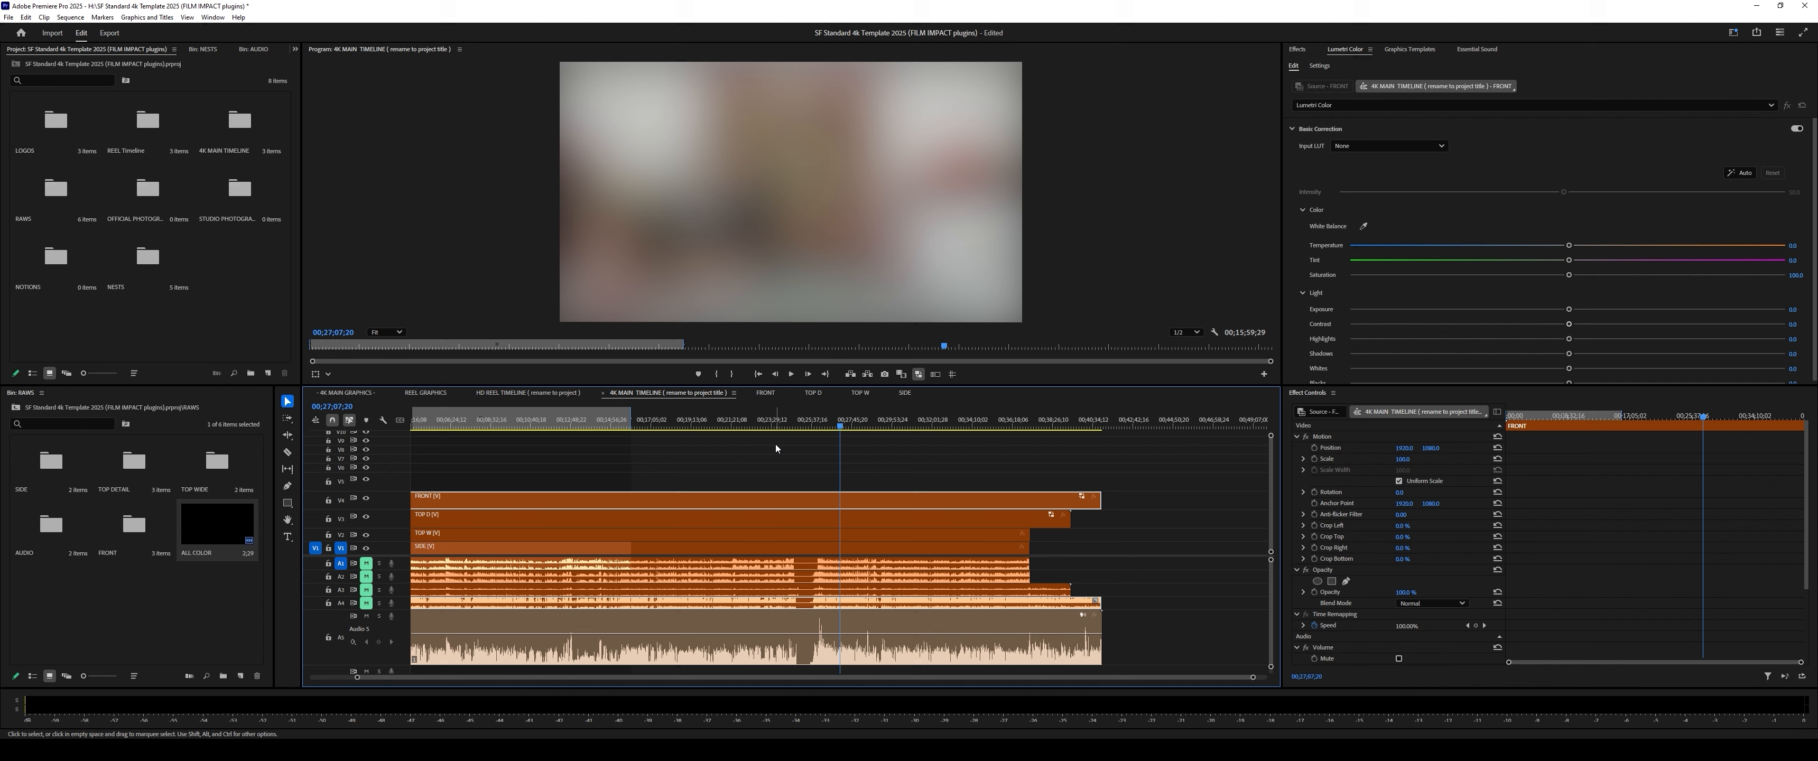
Step: Review the clip options available for the MAIN AUDIO nest in the main timeline
scroll(477, 635, left, 2)
click(477, 634)
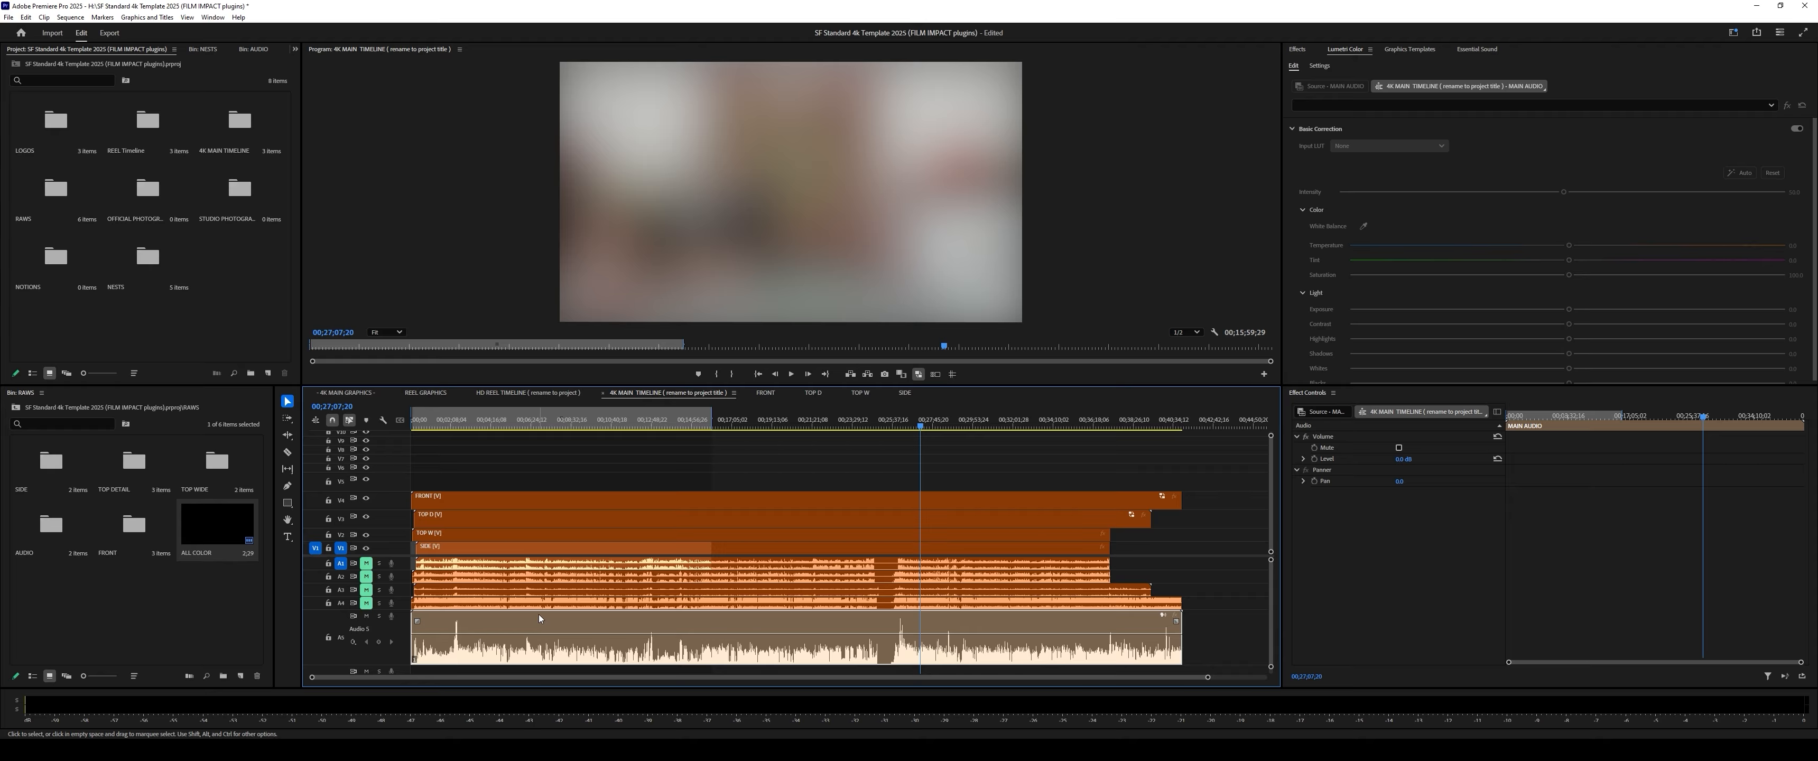
right_click(584, 621)
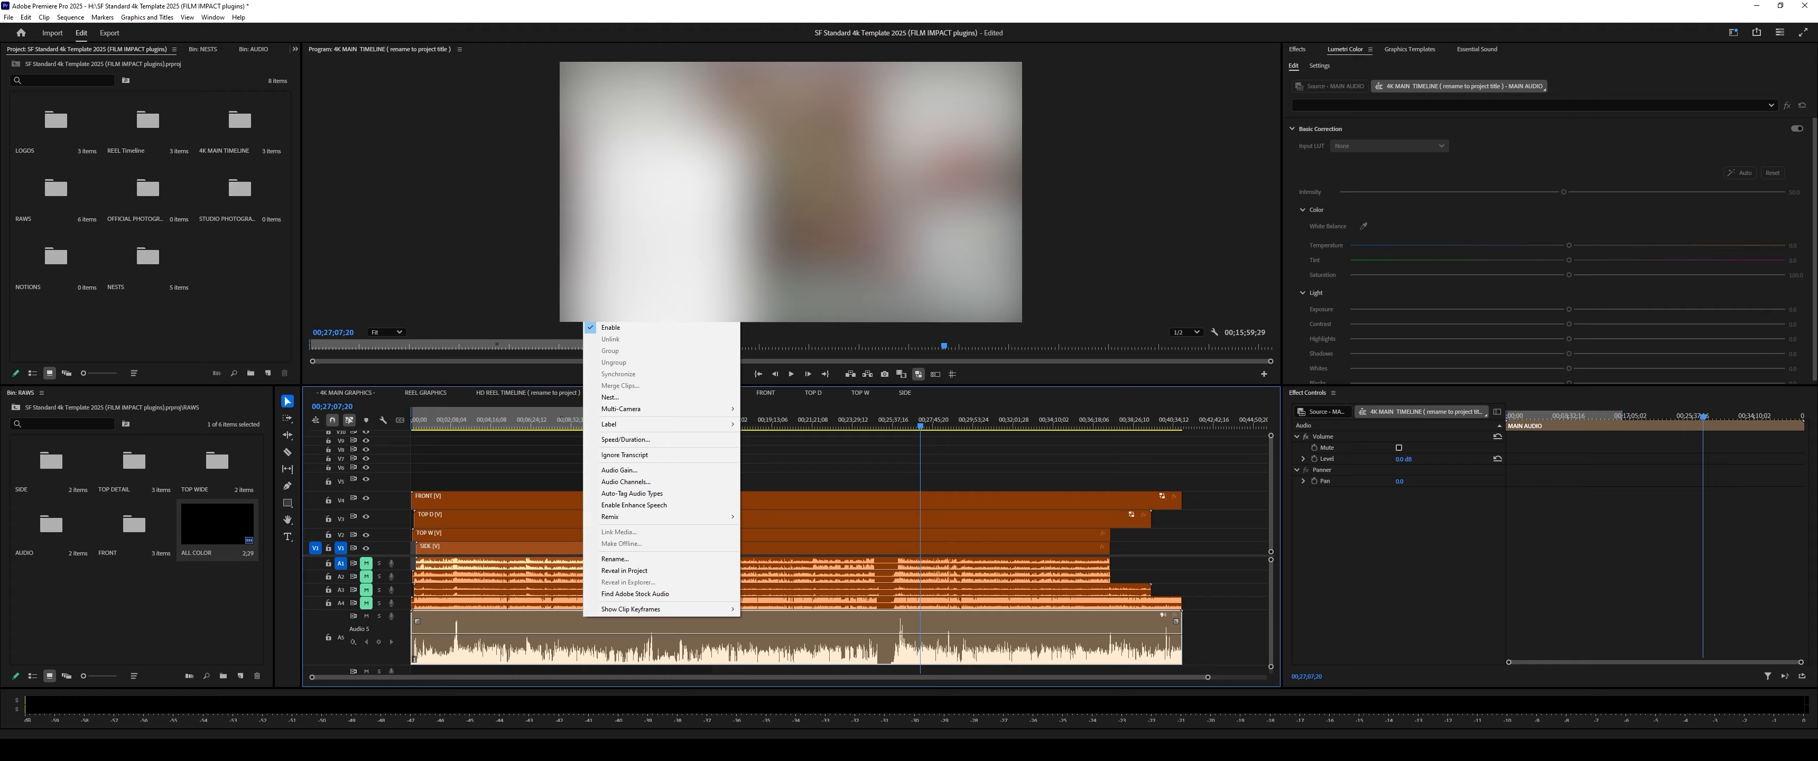
click(824, 477)
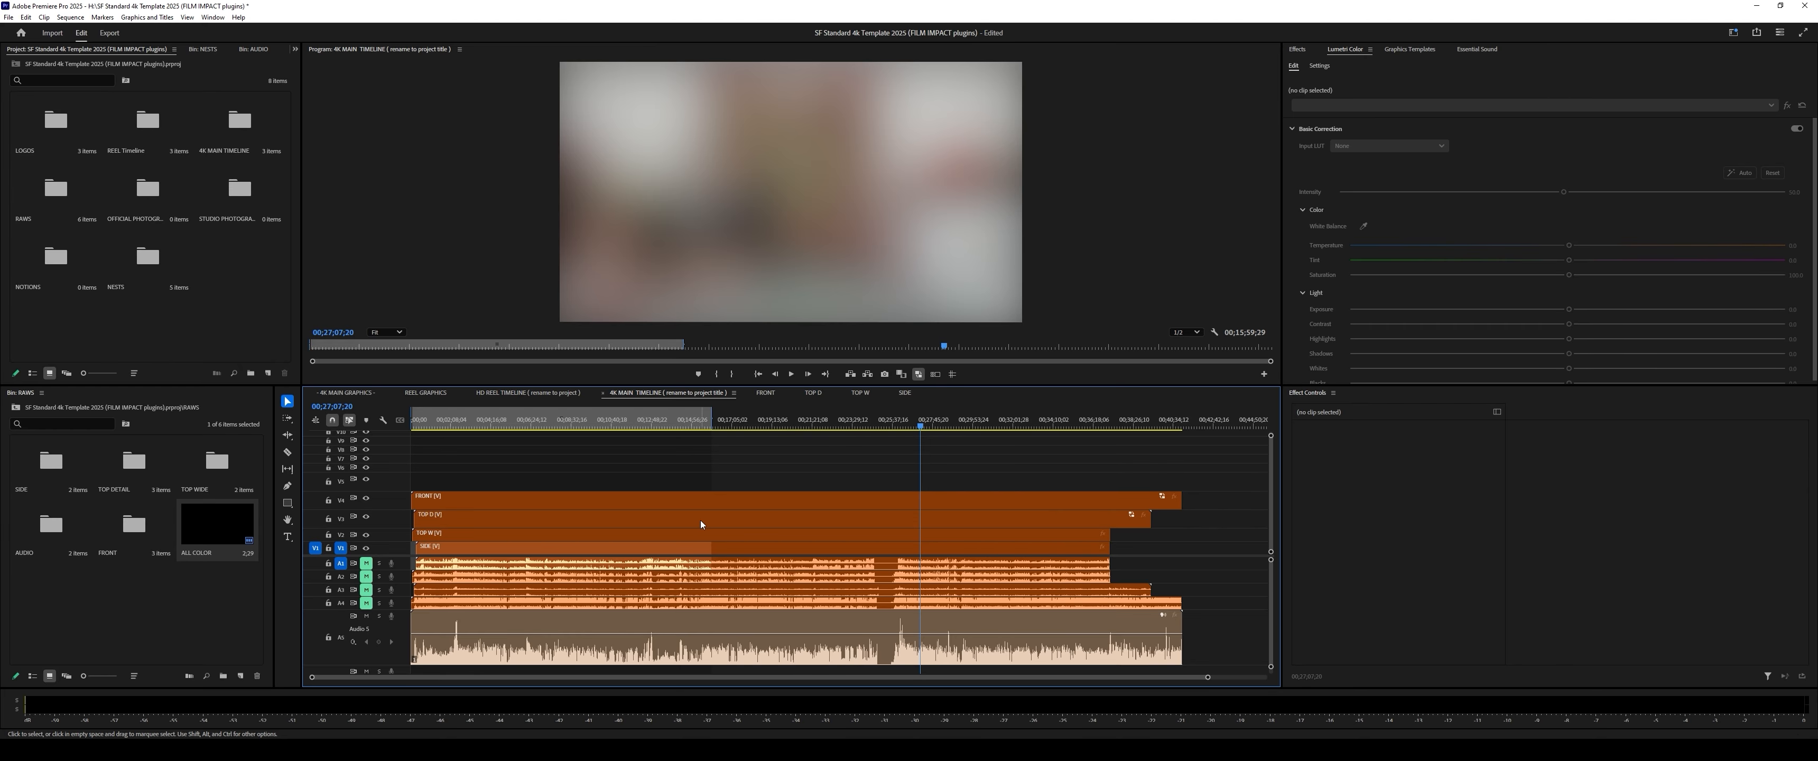
Step: Open the MAIN AUDIO nested sequence and review the clip options for its audio recordings
click(745, 655)
double_click(771, 649)
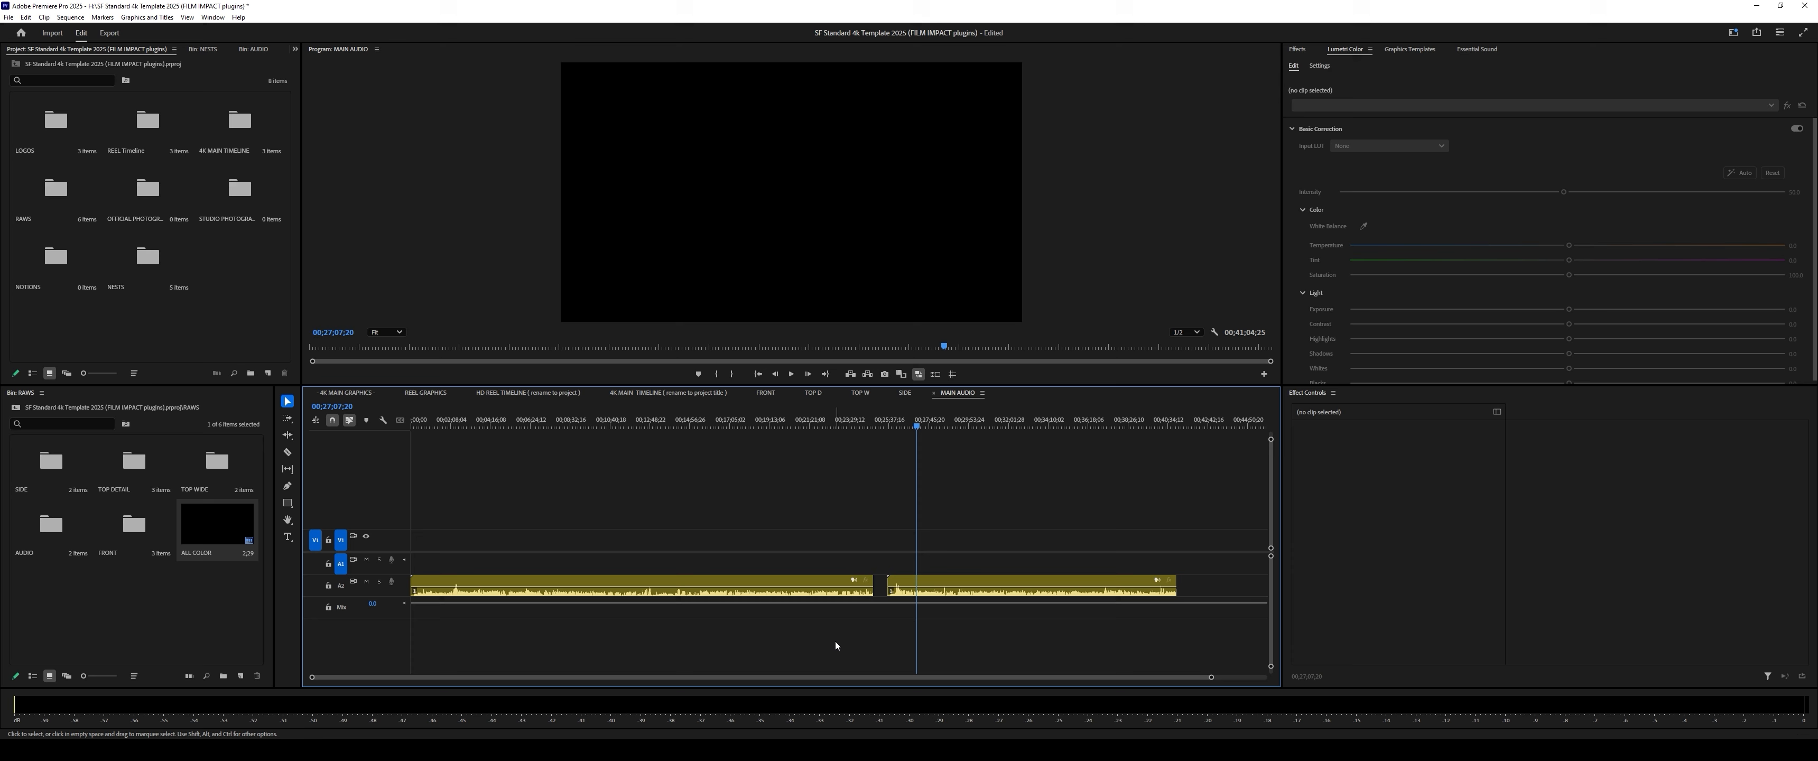
click(672, 579)
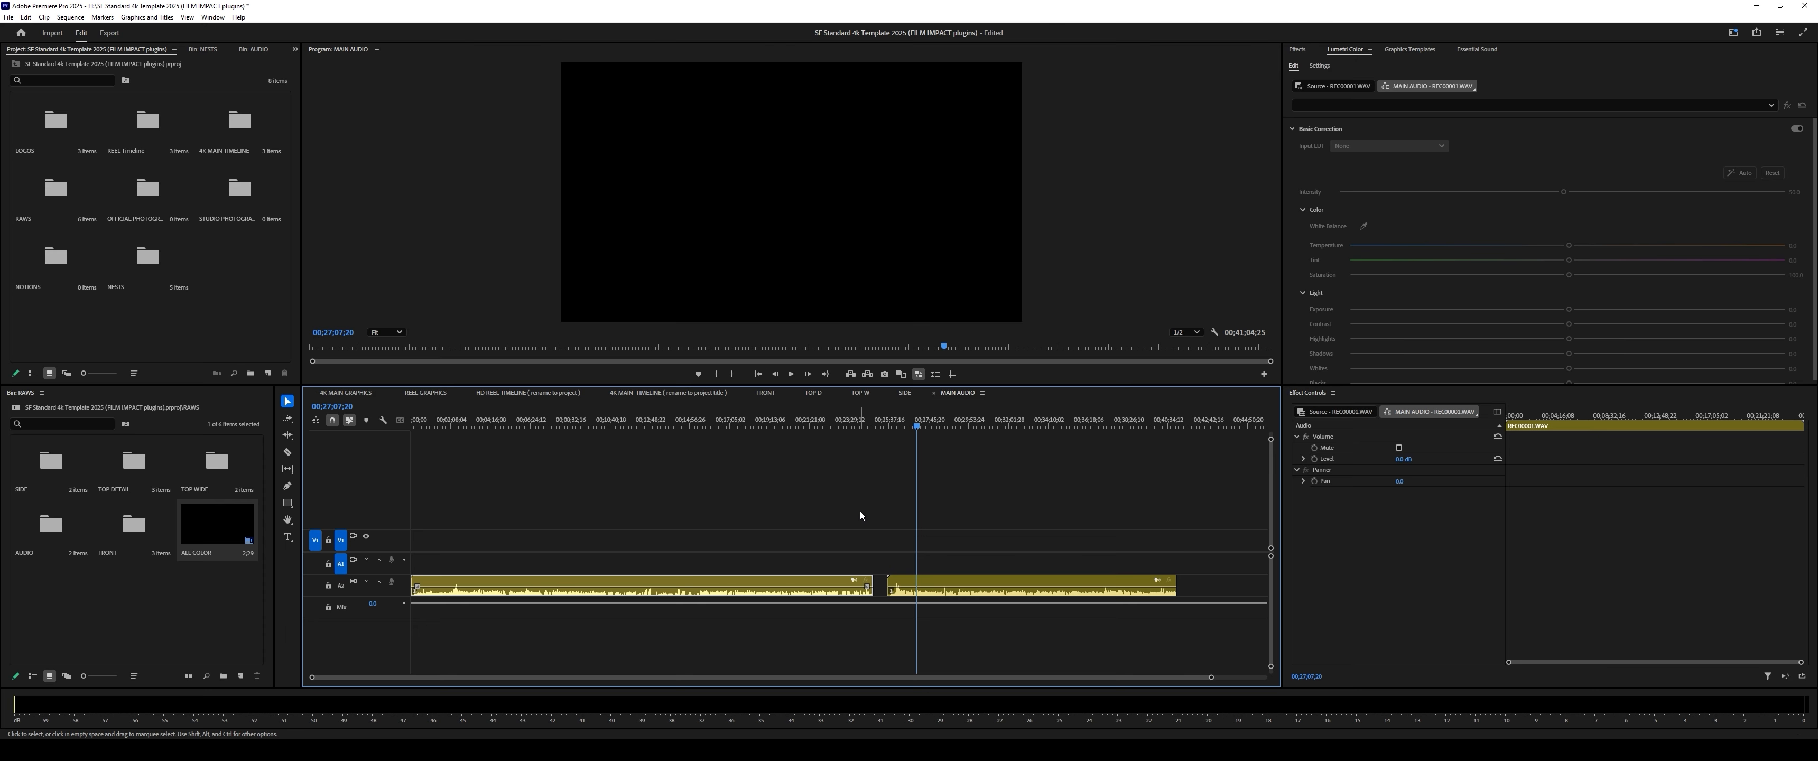
right_click(798, 583)
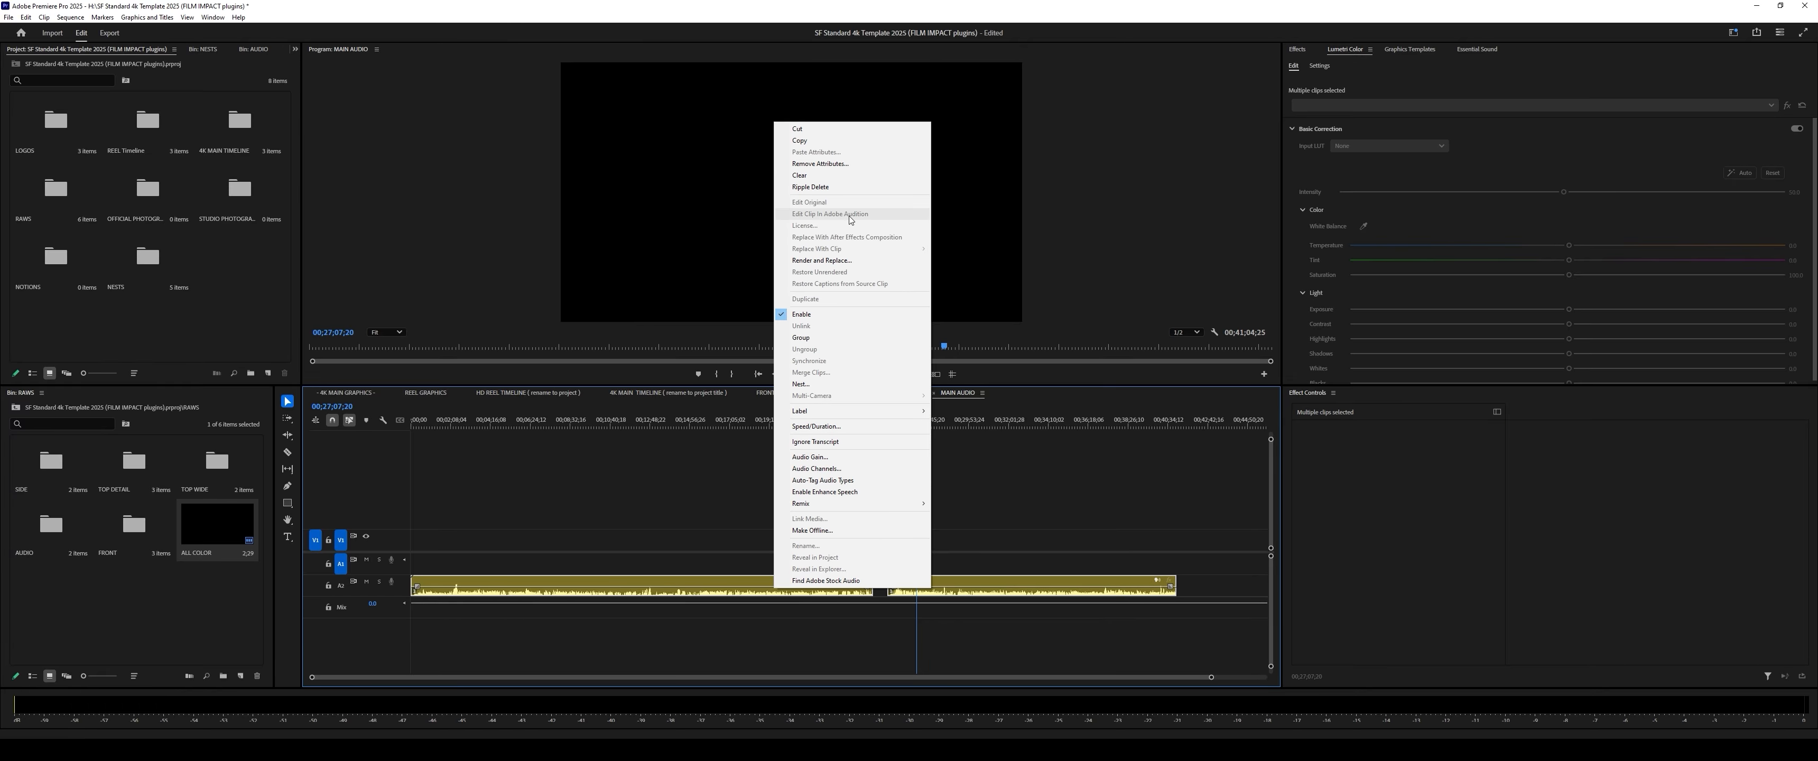
click(696, 557)
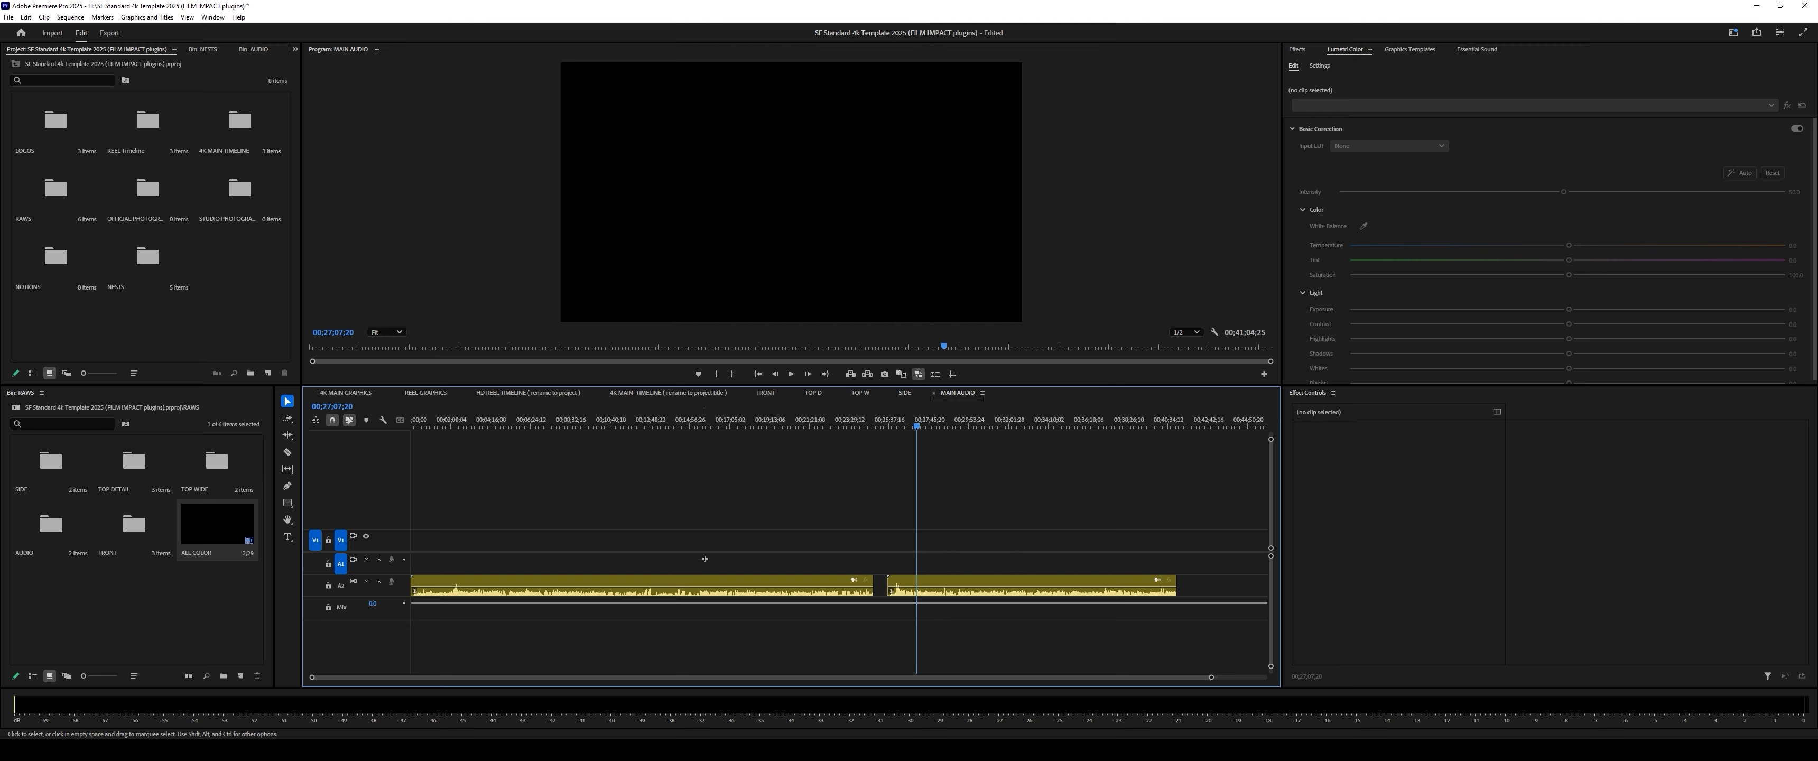
Step: Move the recordings in MAIN AUDIO up to the first audio track and duplicate them onto the second audio track
drag(696, 557, 934, 569)
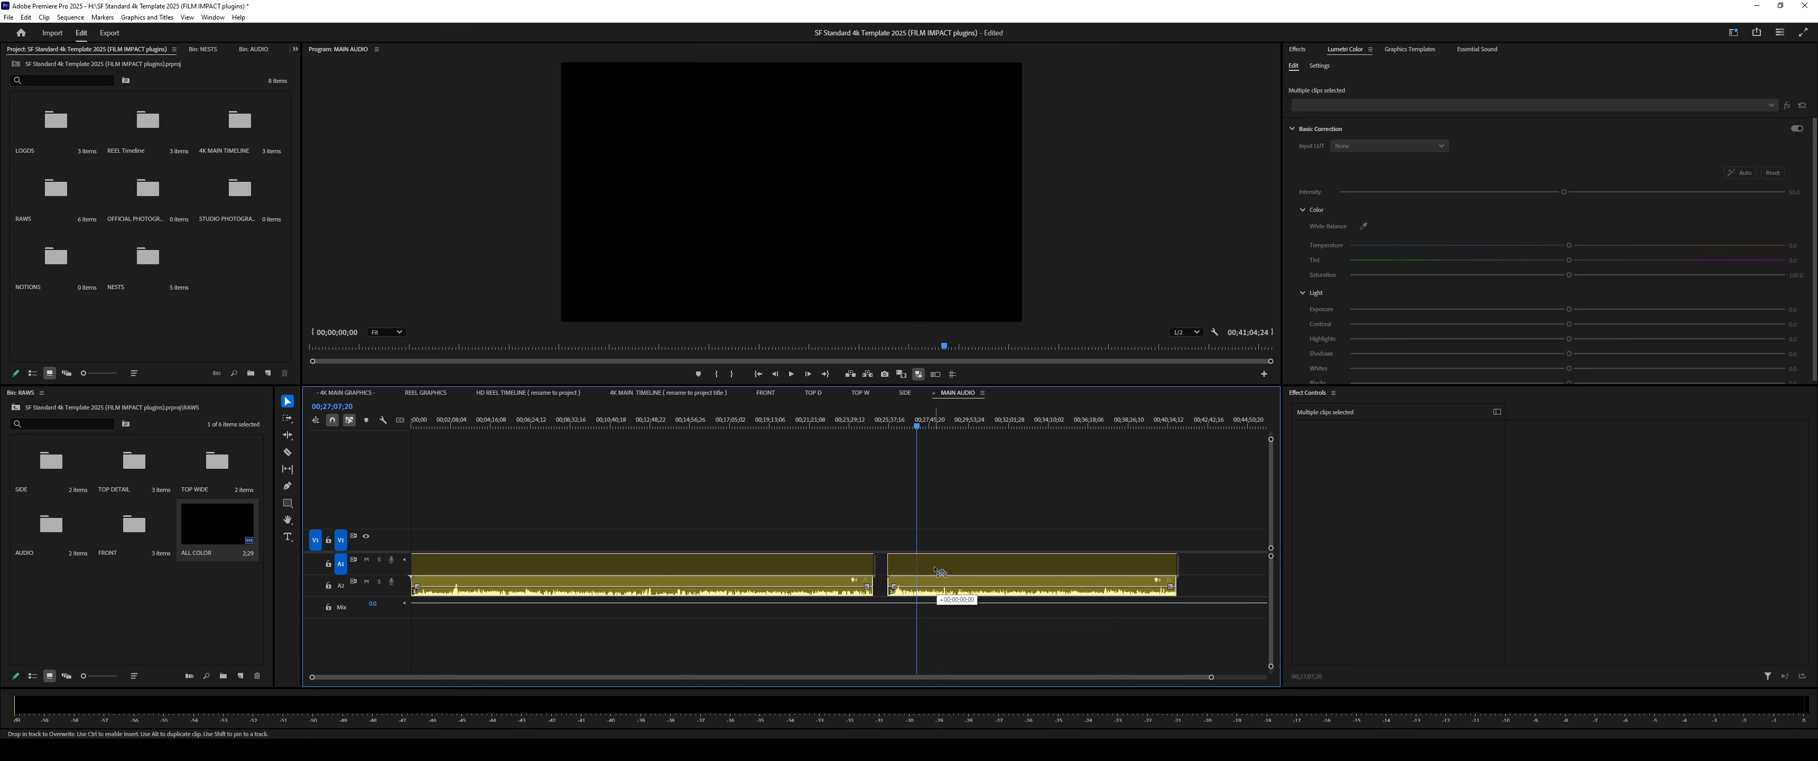
drag(937, 572, 936, 569)
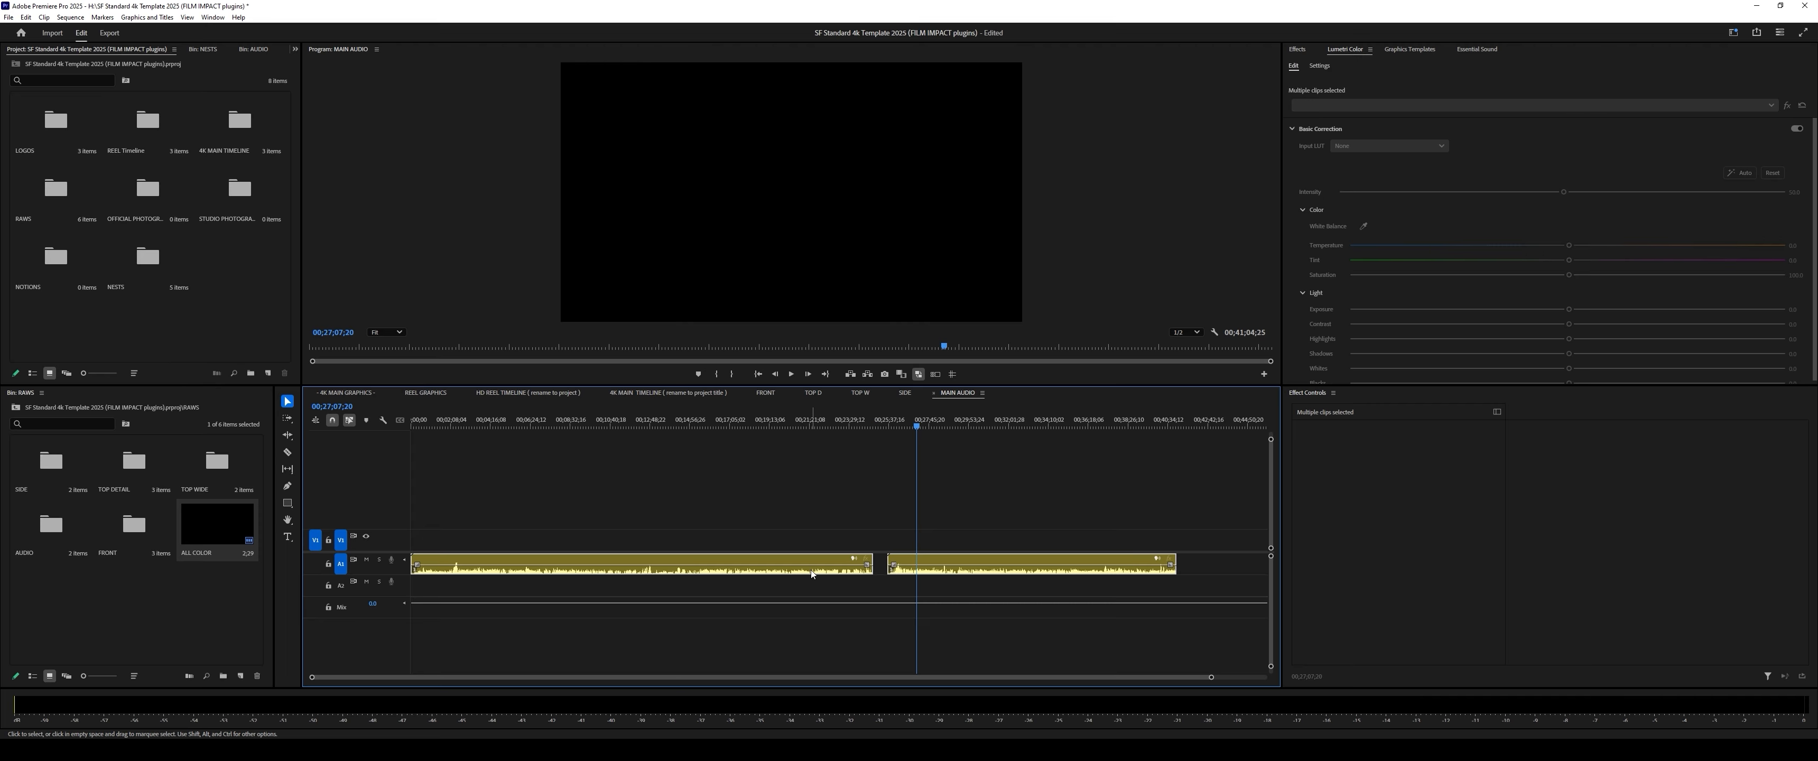
drag(810, 570, 813, 588)
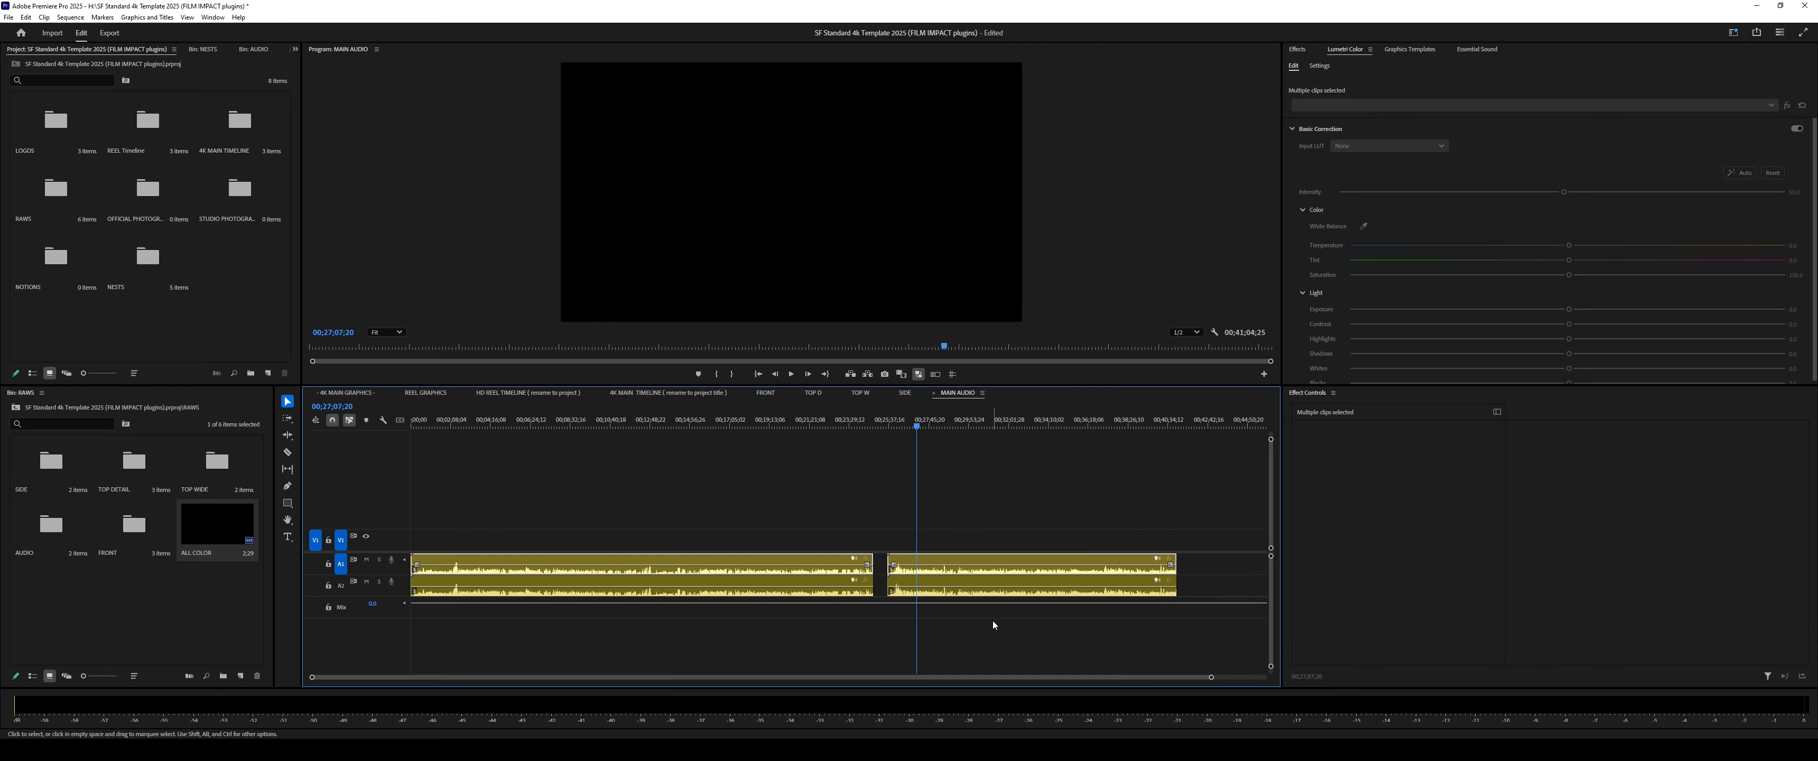
Step: Change the label of the duplicated recordings on the second audio track to CAM A
right_click(825, 592)
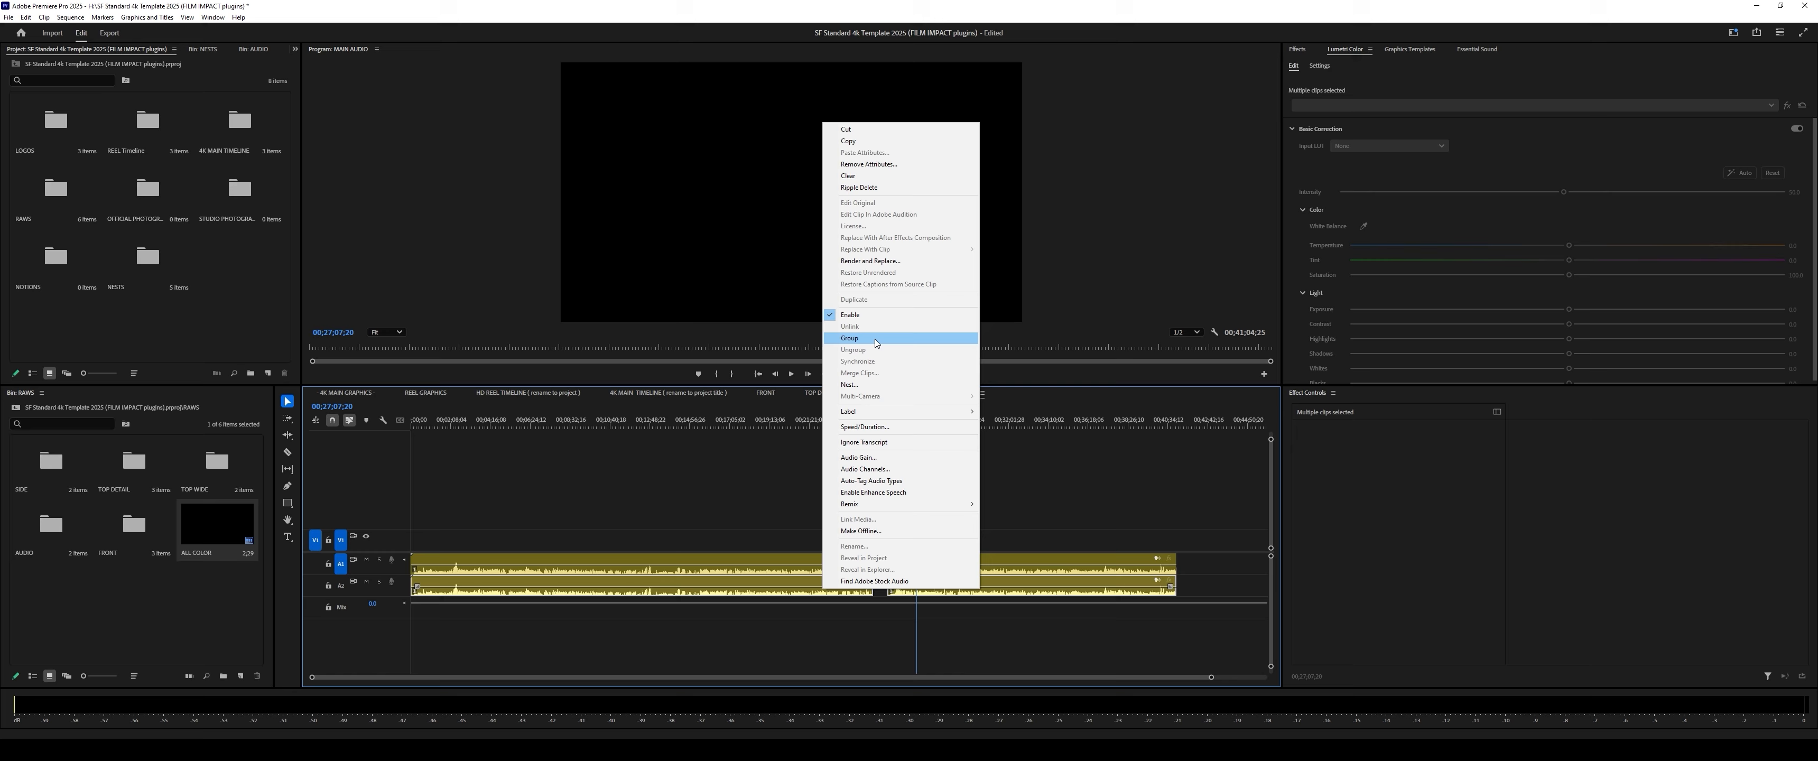
mouse_move(874, 410)
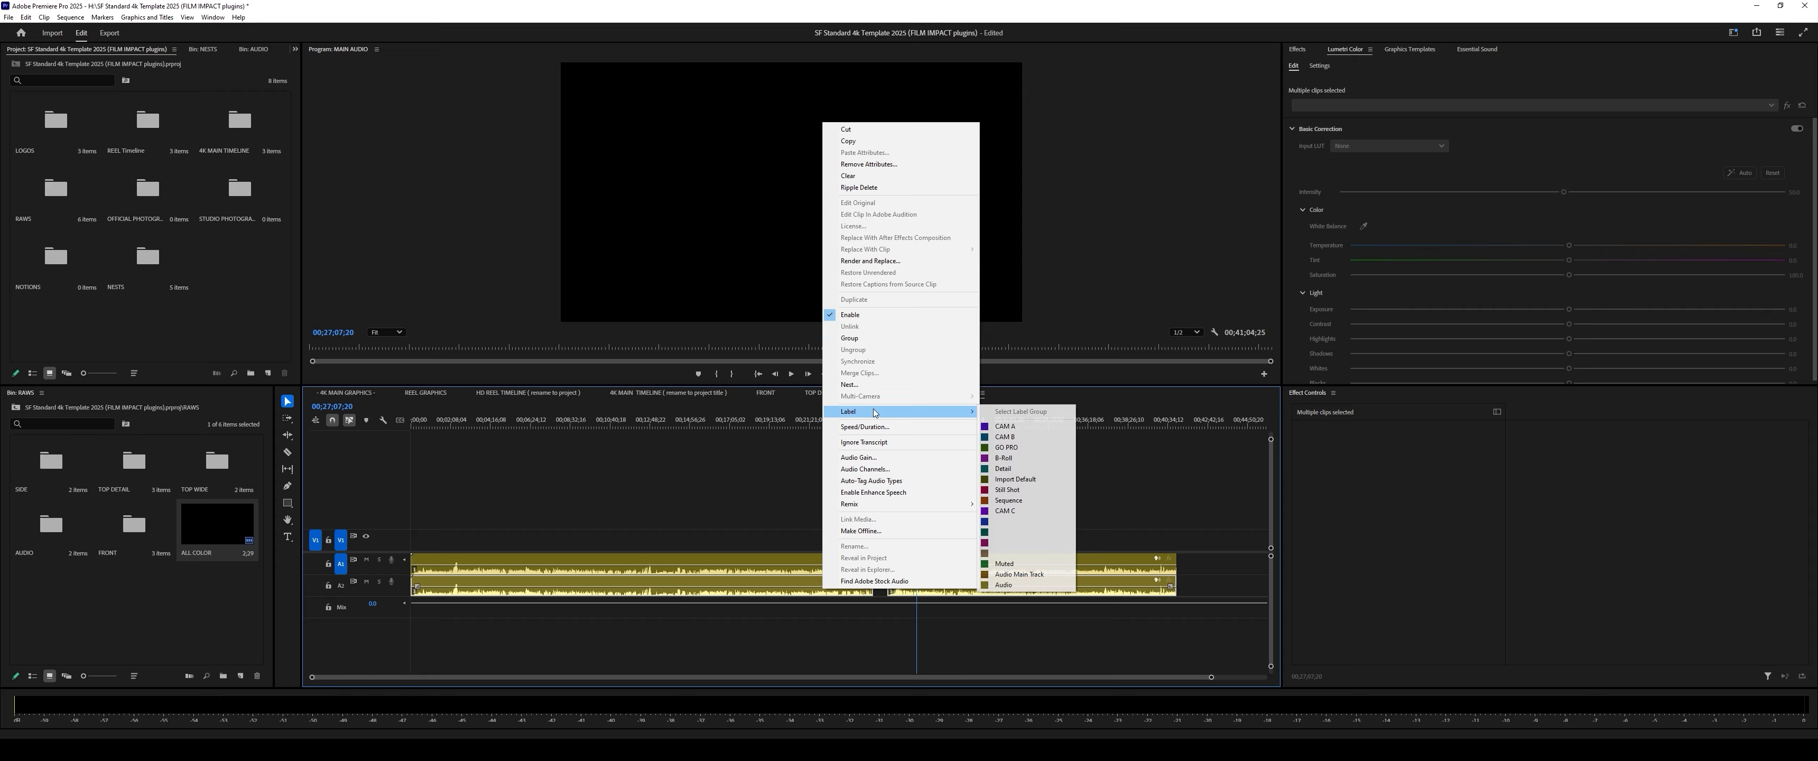
click(1005, 425)
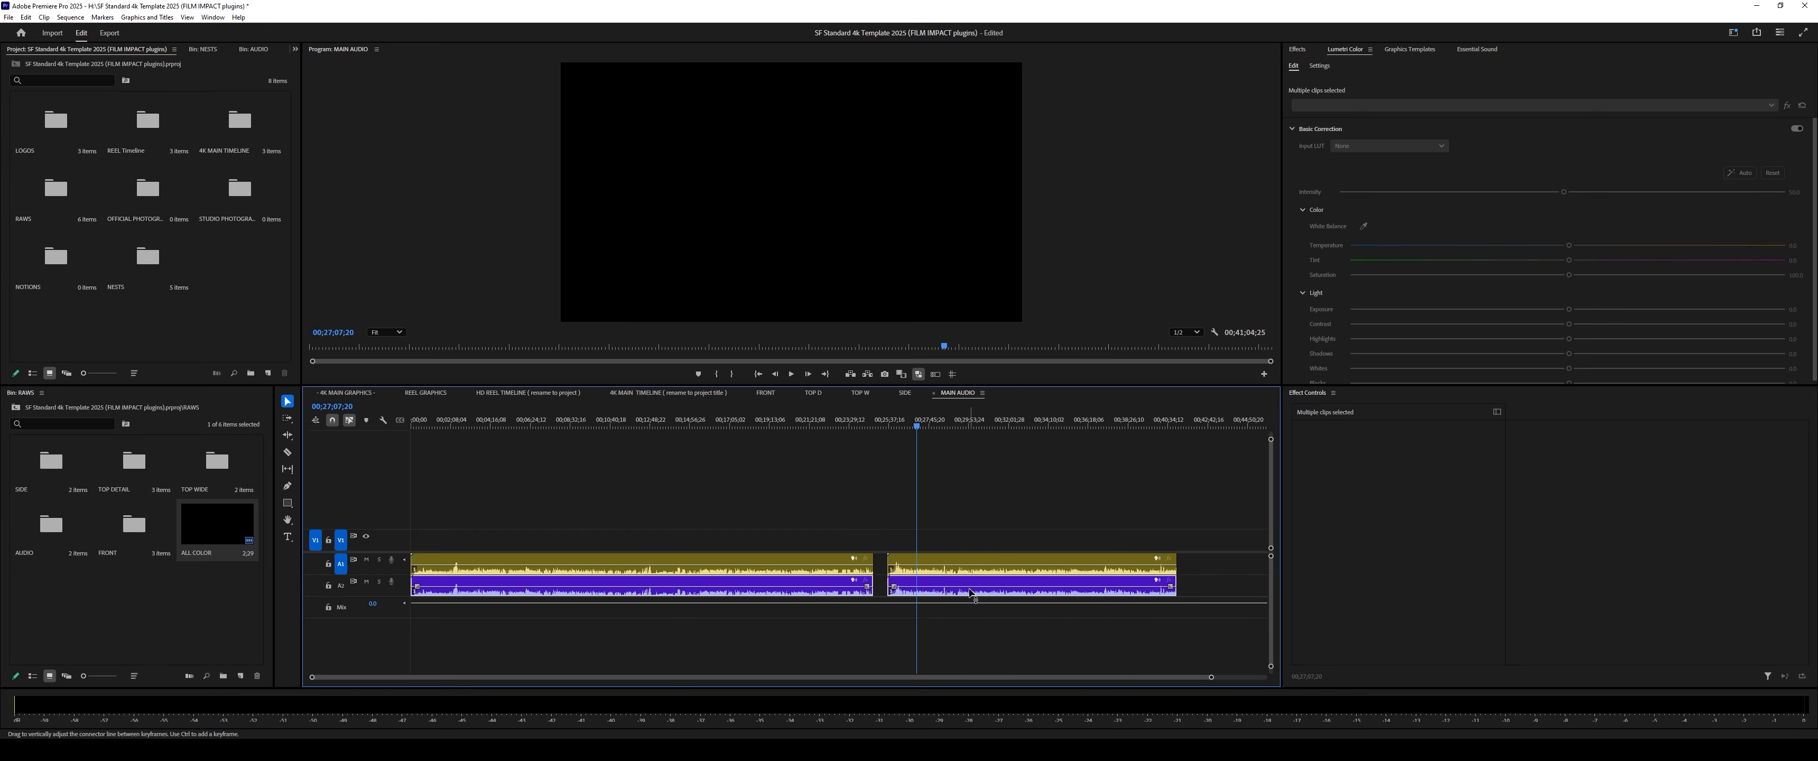
Step: Mute and lock the duplicates' audio track, and select the original recordings on the first audio track
click(790, 559)
click(367, 582)
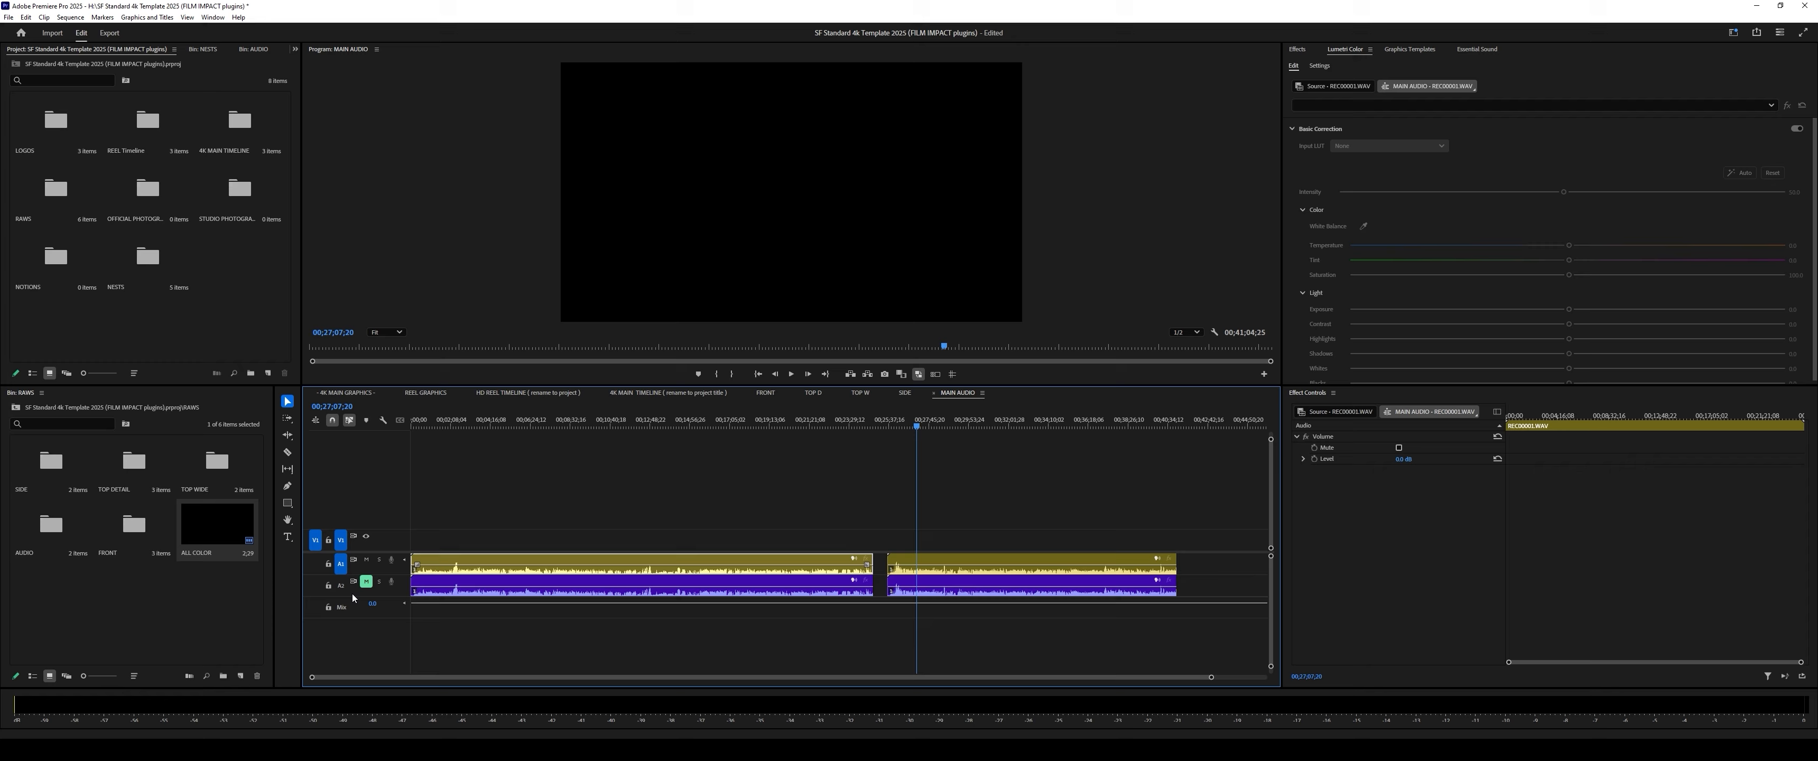
click(328, 585)
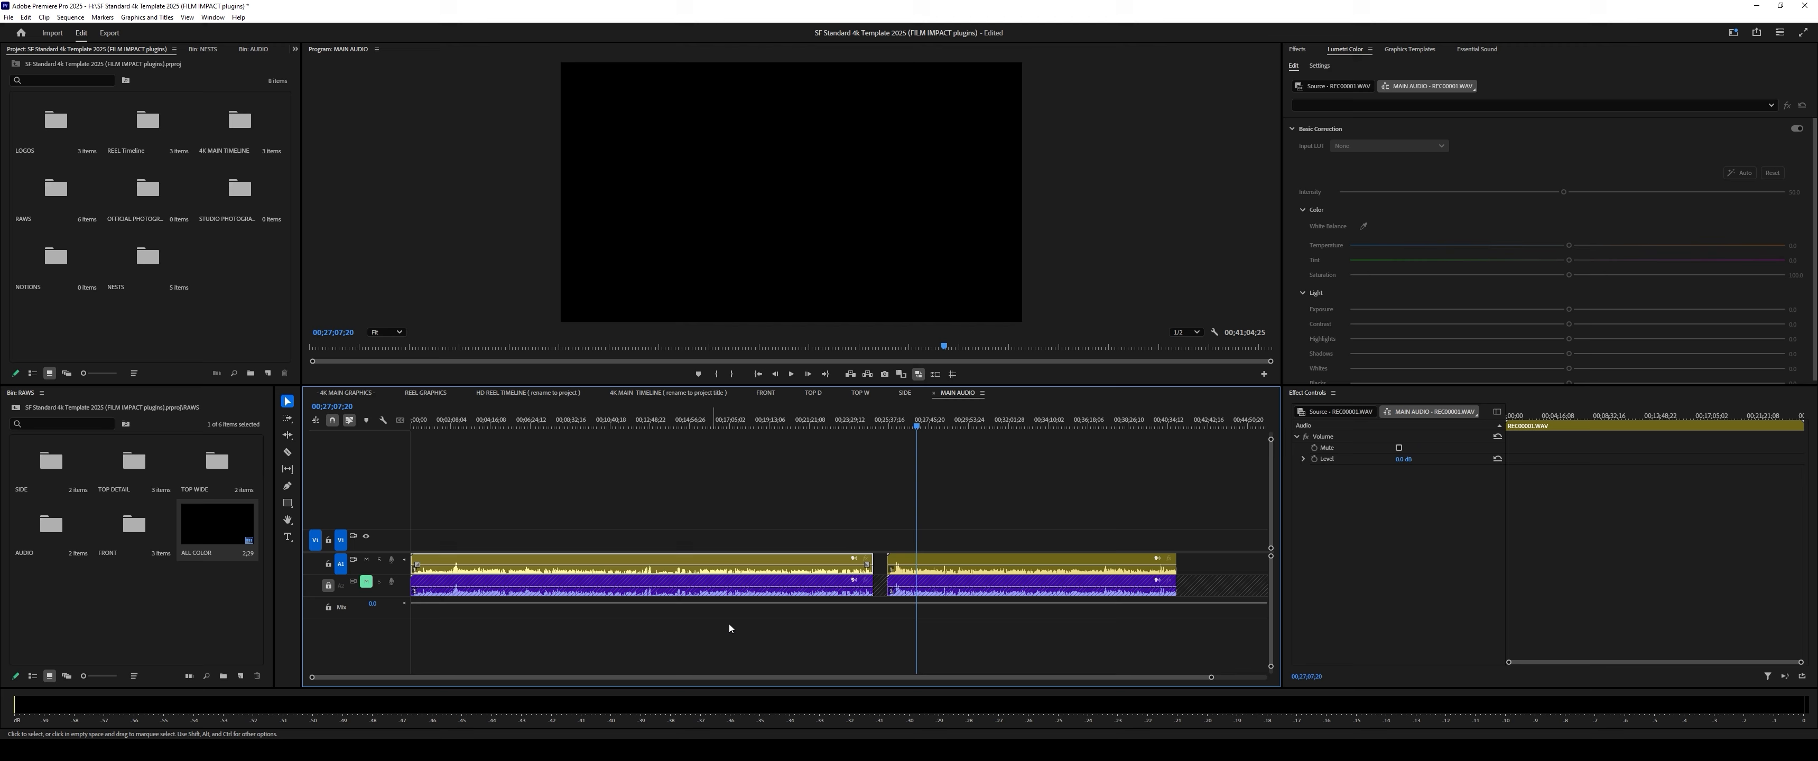
drag(778, 523, 966, 559)
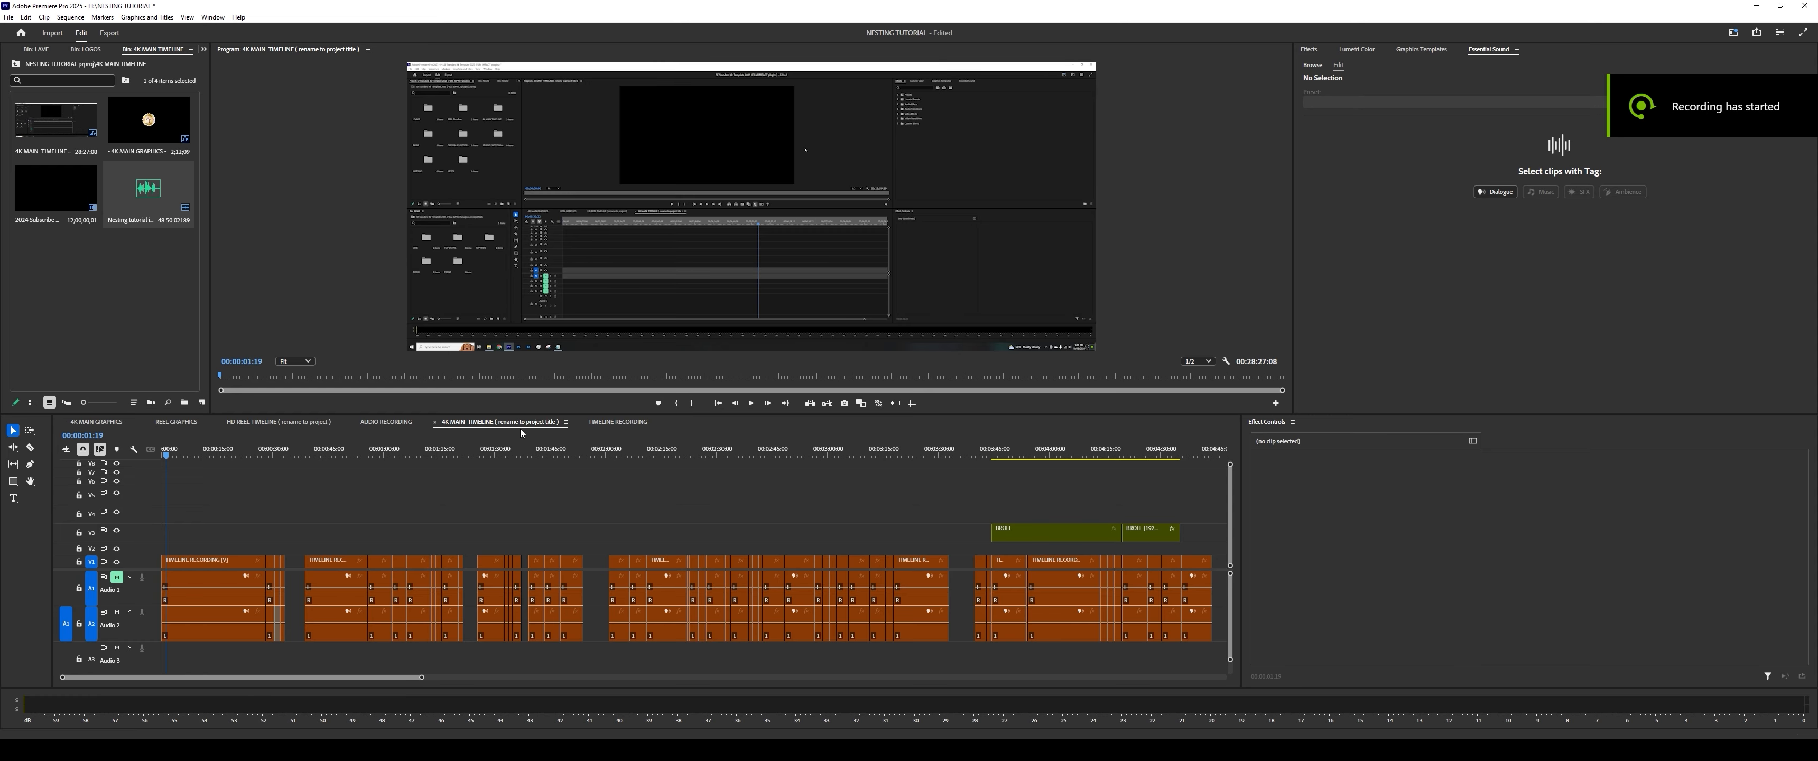
Step: In the NESTING TUTORIAL project's main timeline, select a timeline recording clip near the one-minute mark and play that section
drag(482, 453, 371, 456)
key(=)
key(=)
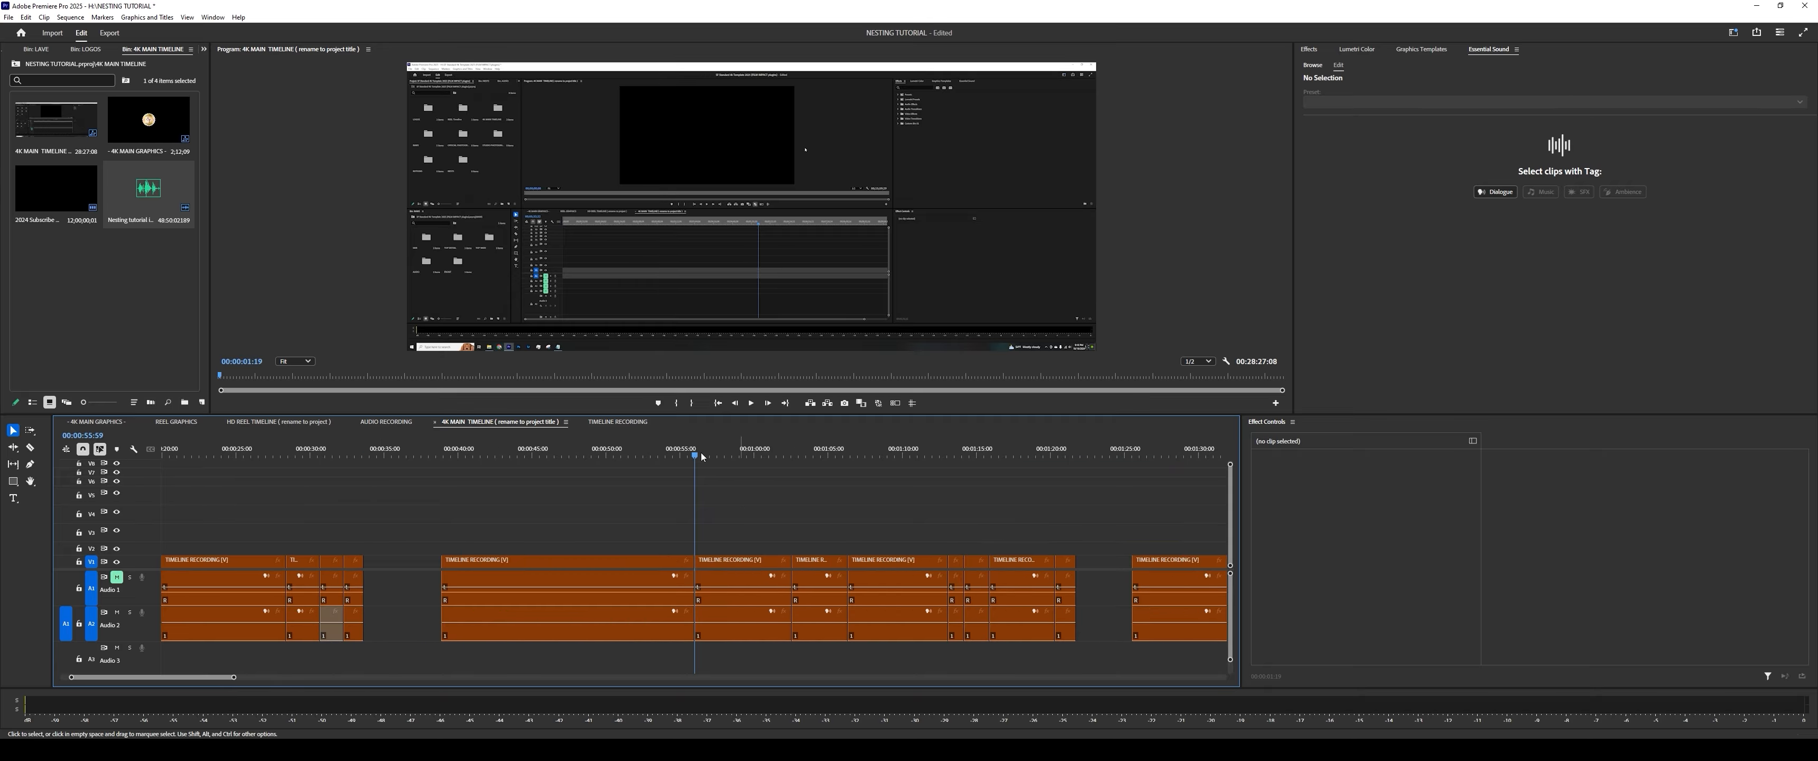
key(d)
key(space)
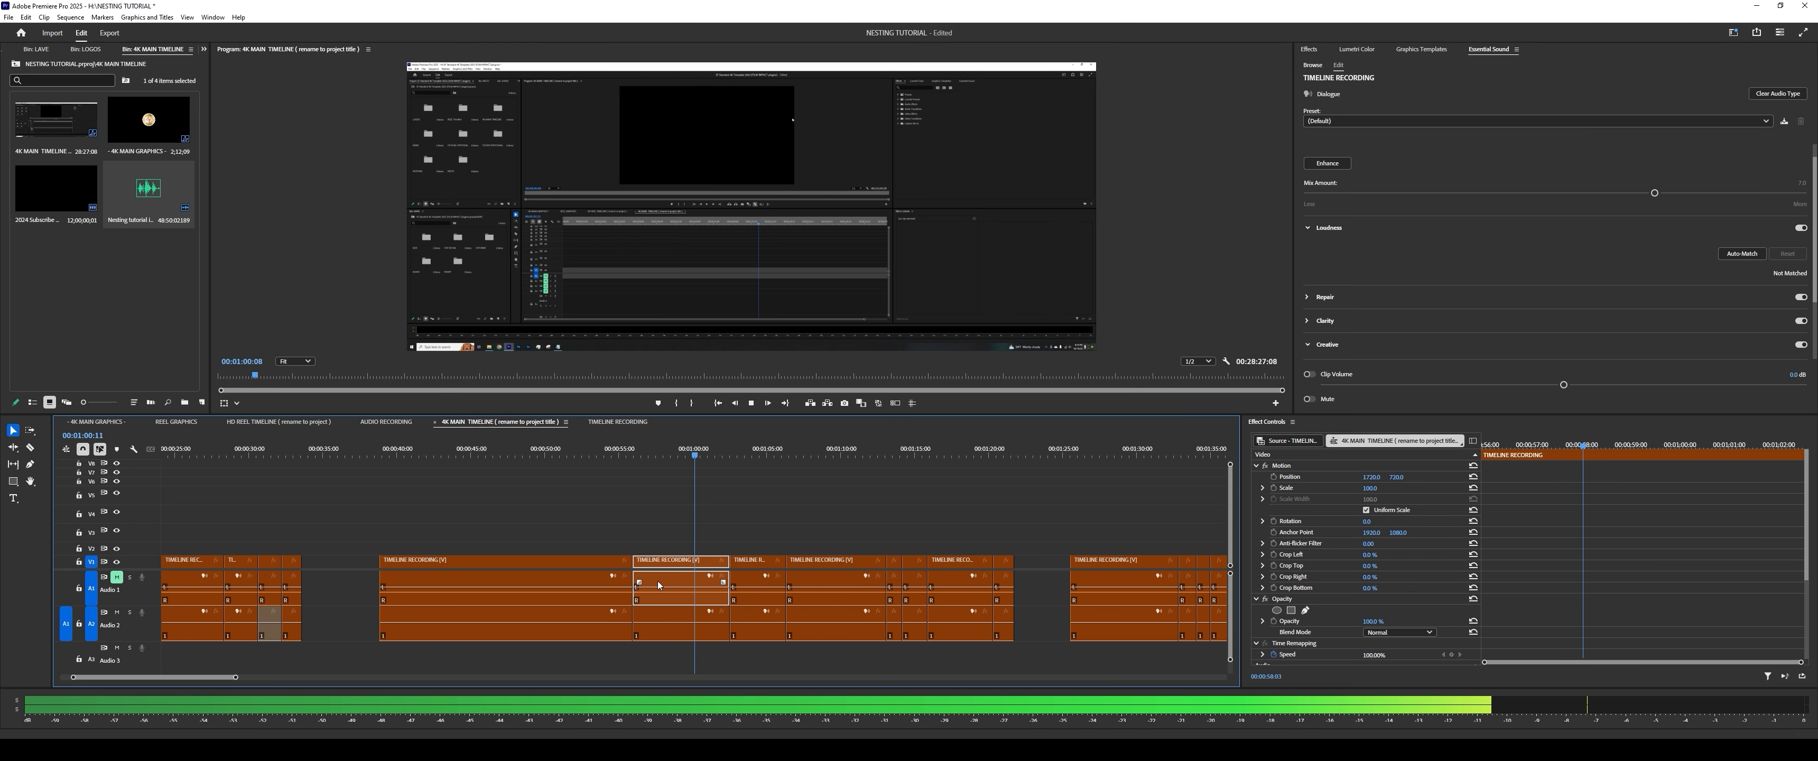
key(space)
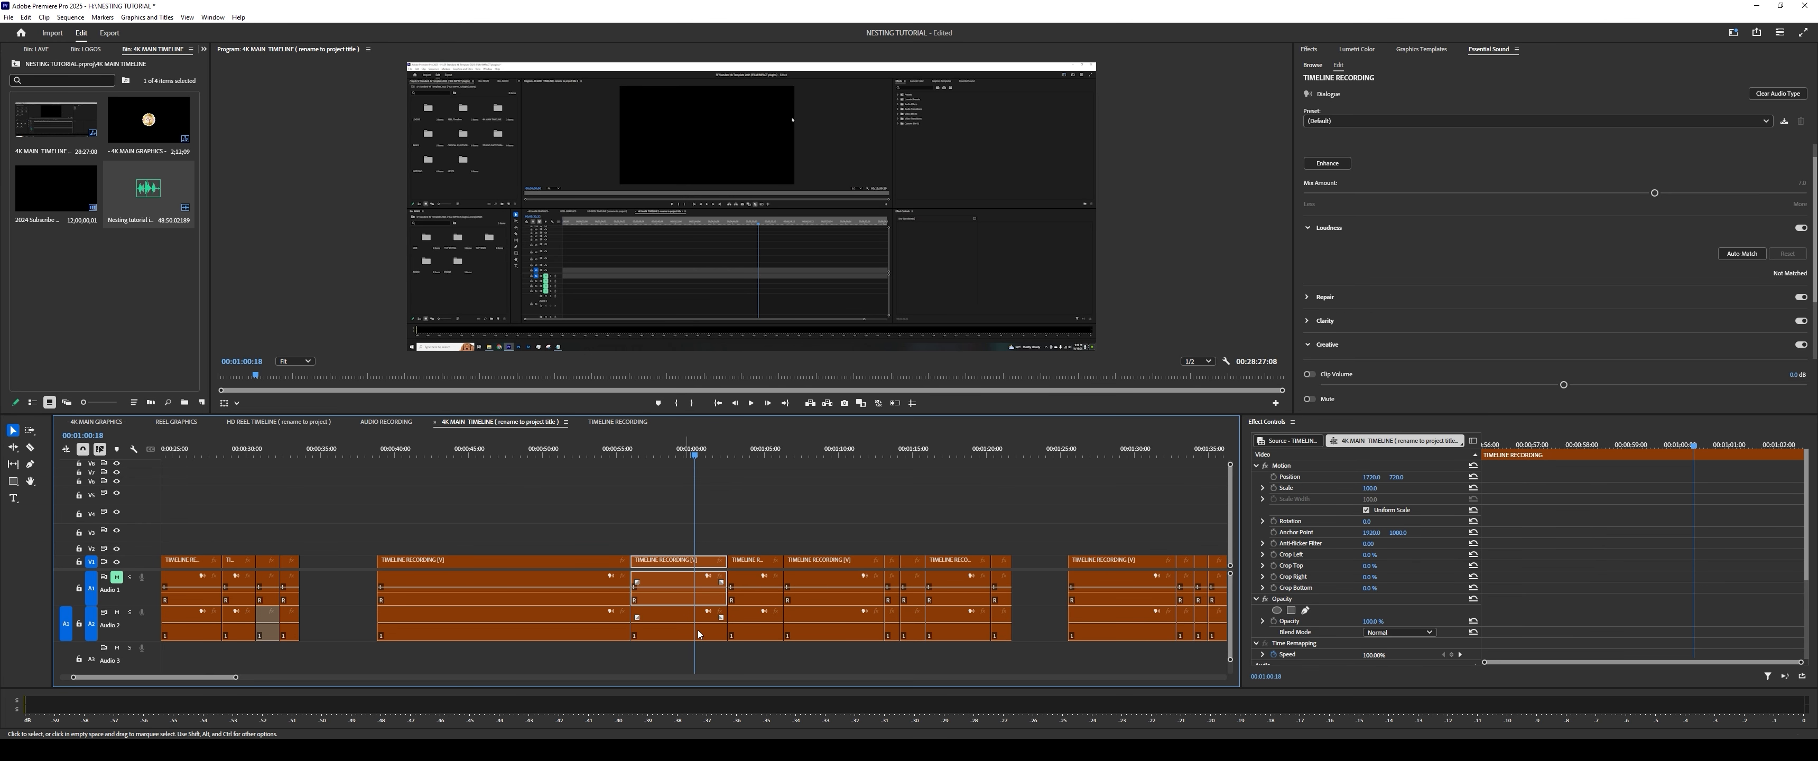
Step: Select the first AUDIO RECORDING clip at the start of the timeline, render the sequence's audio, and view the render details
key(minus)
key(minus)
key(minus)
key(minus)
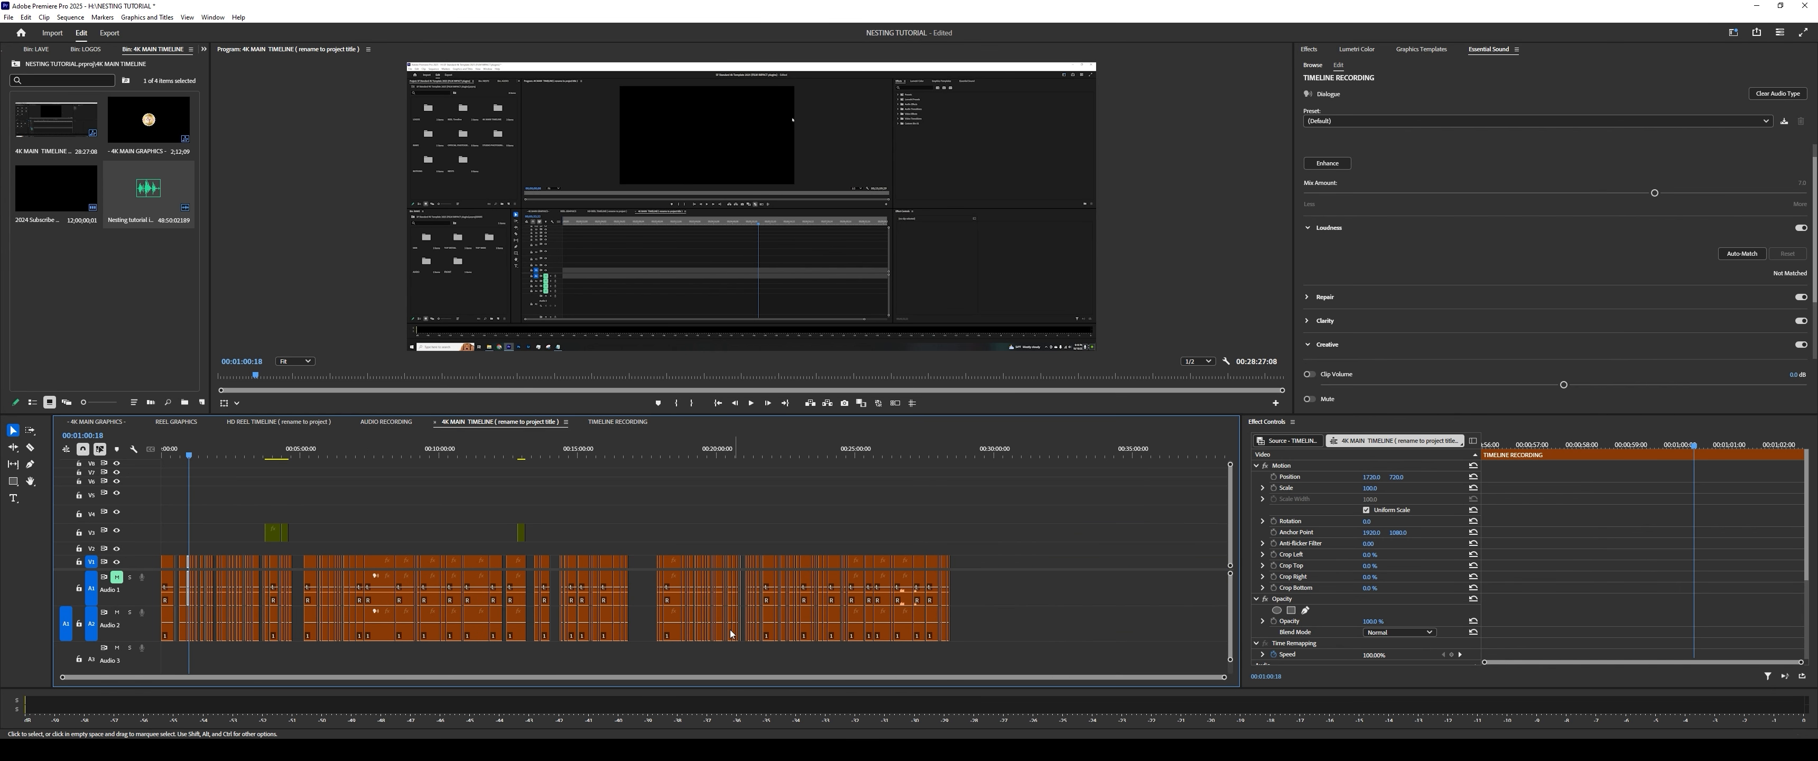
key(equal)
click(194, 452)
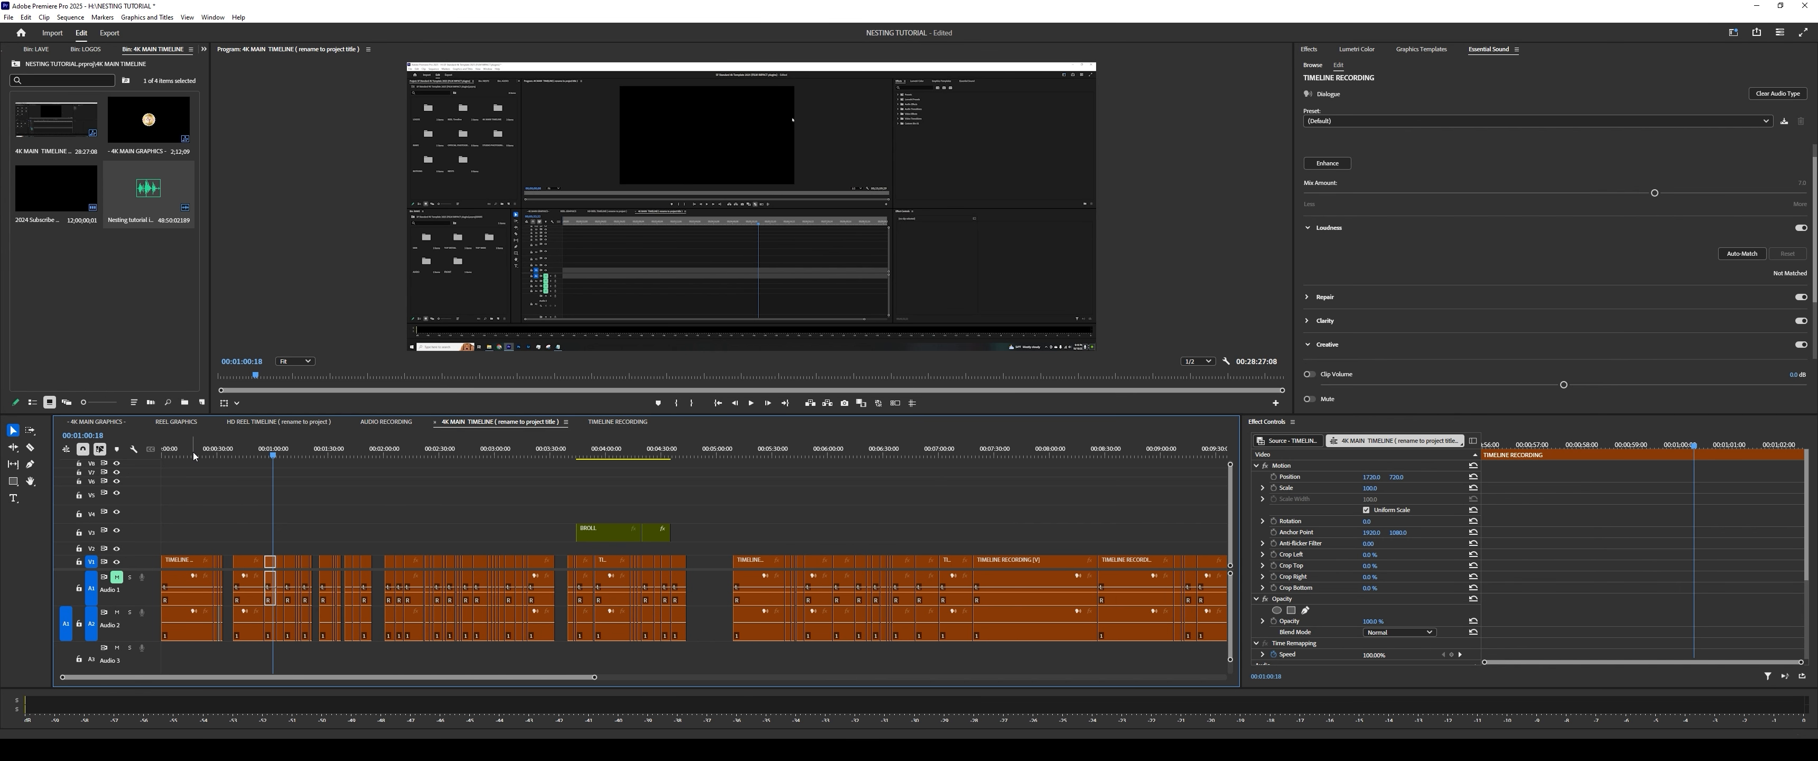
key(equal)
key(equal)
key(equal)
right_click(308, 632)
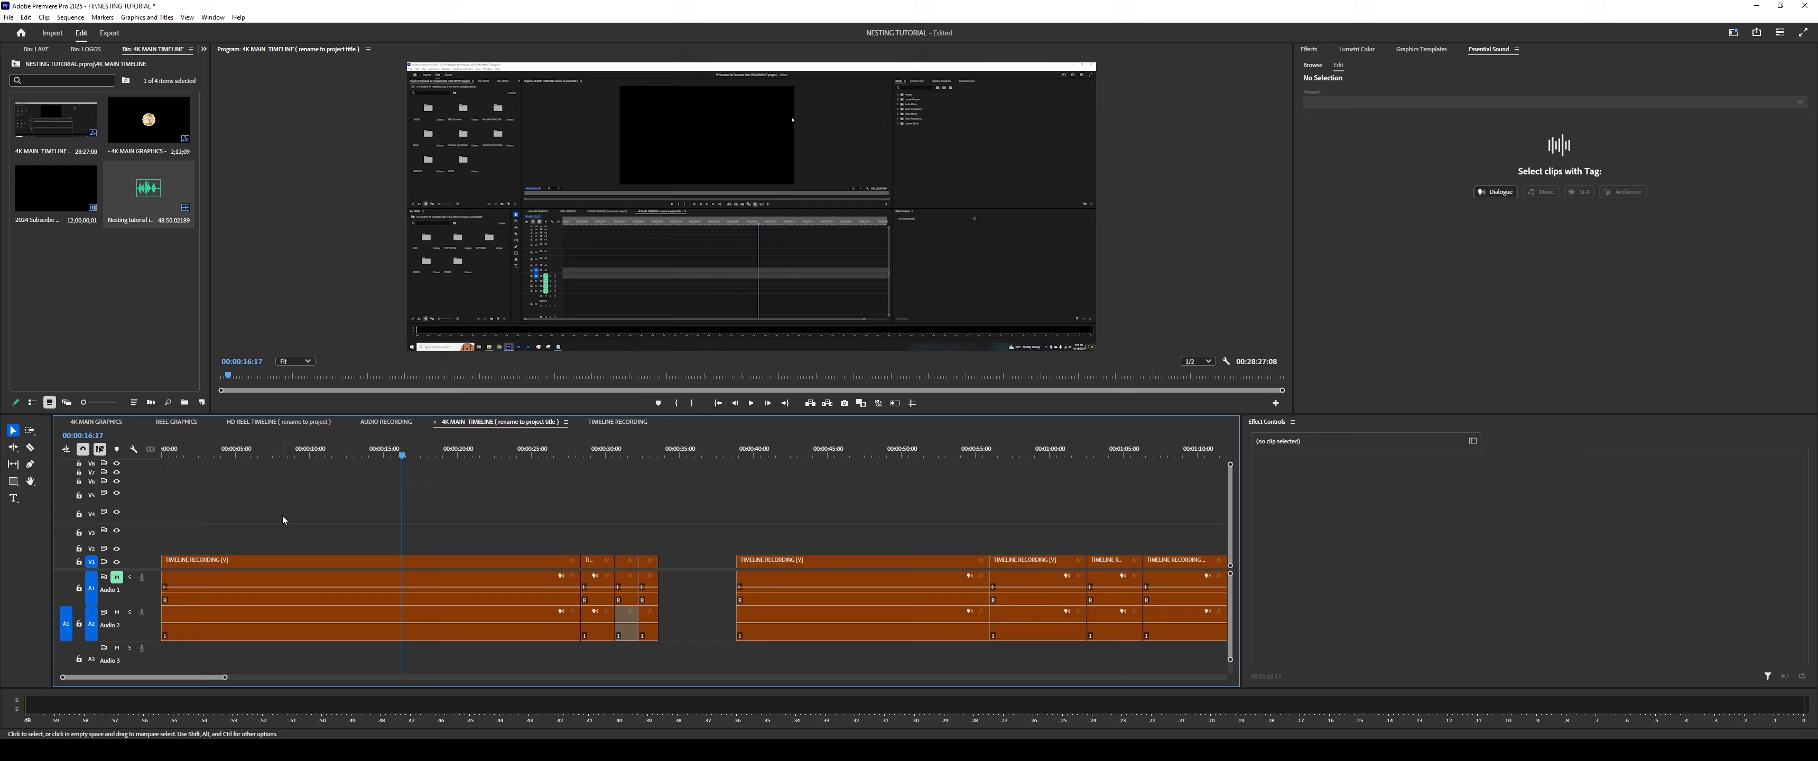
click(301, 627)
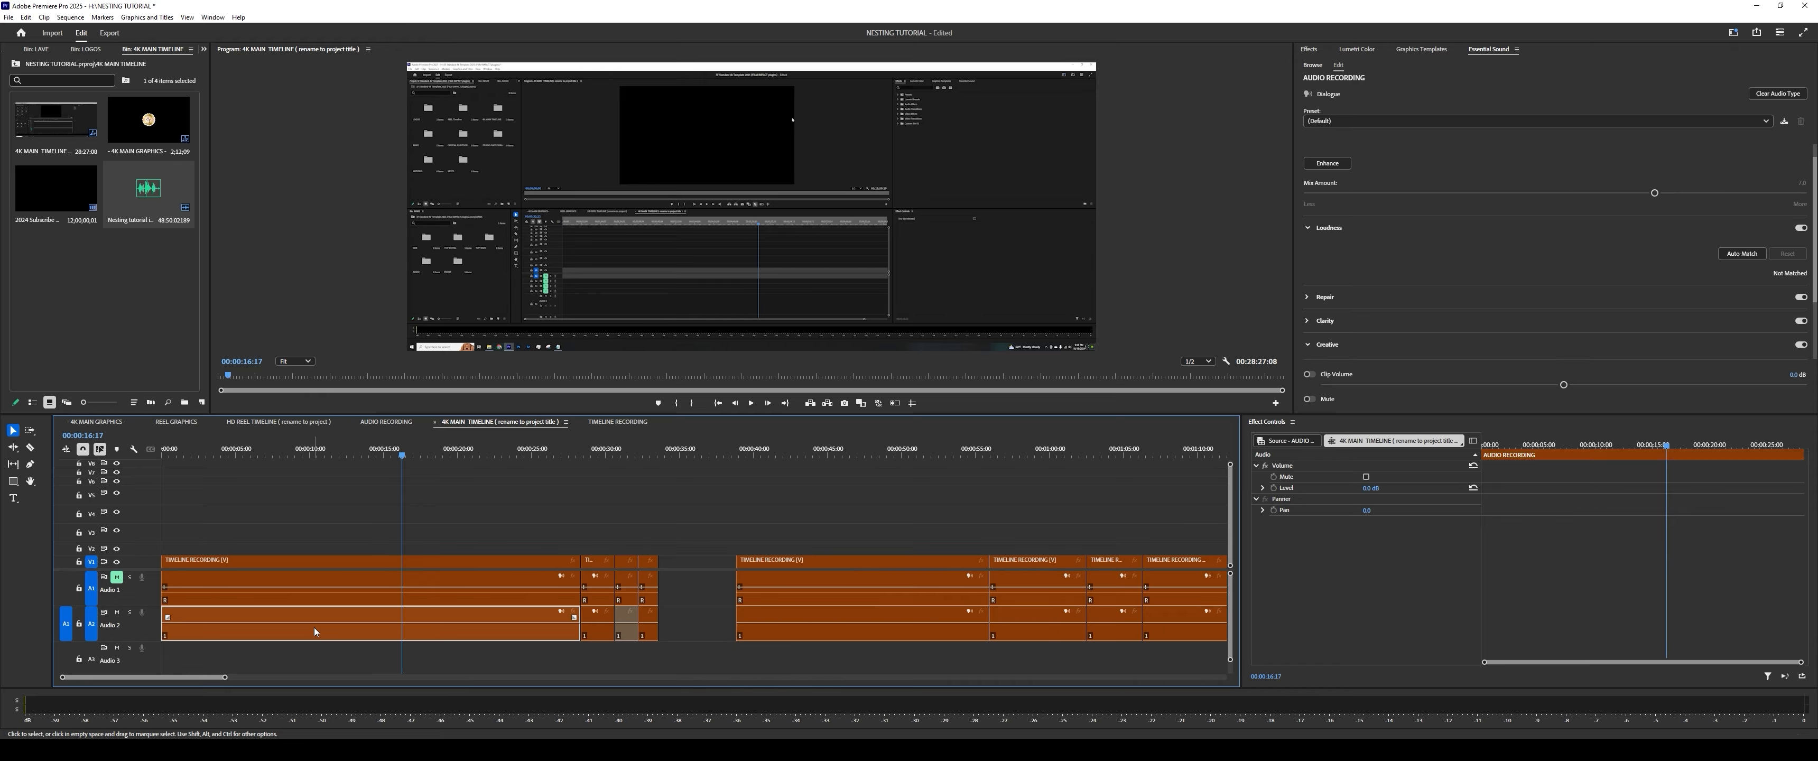
click(73, 17)
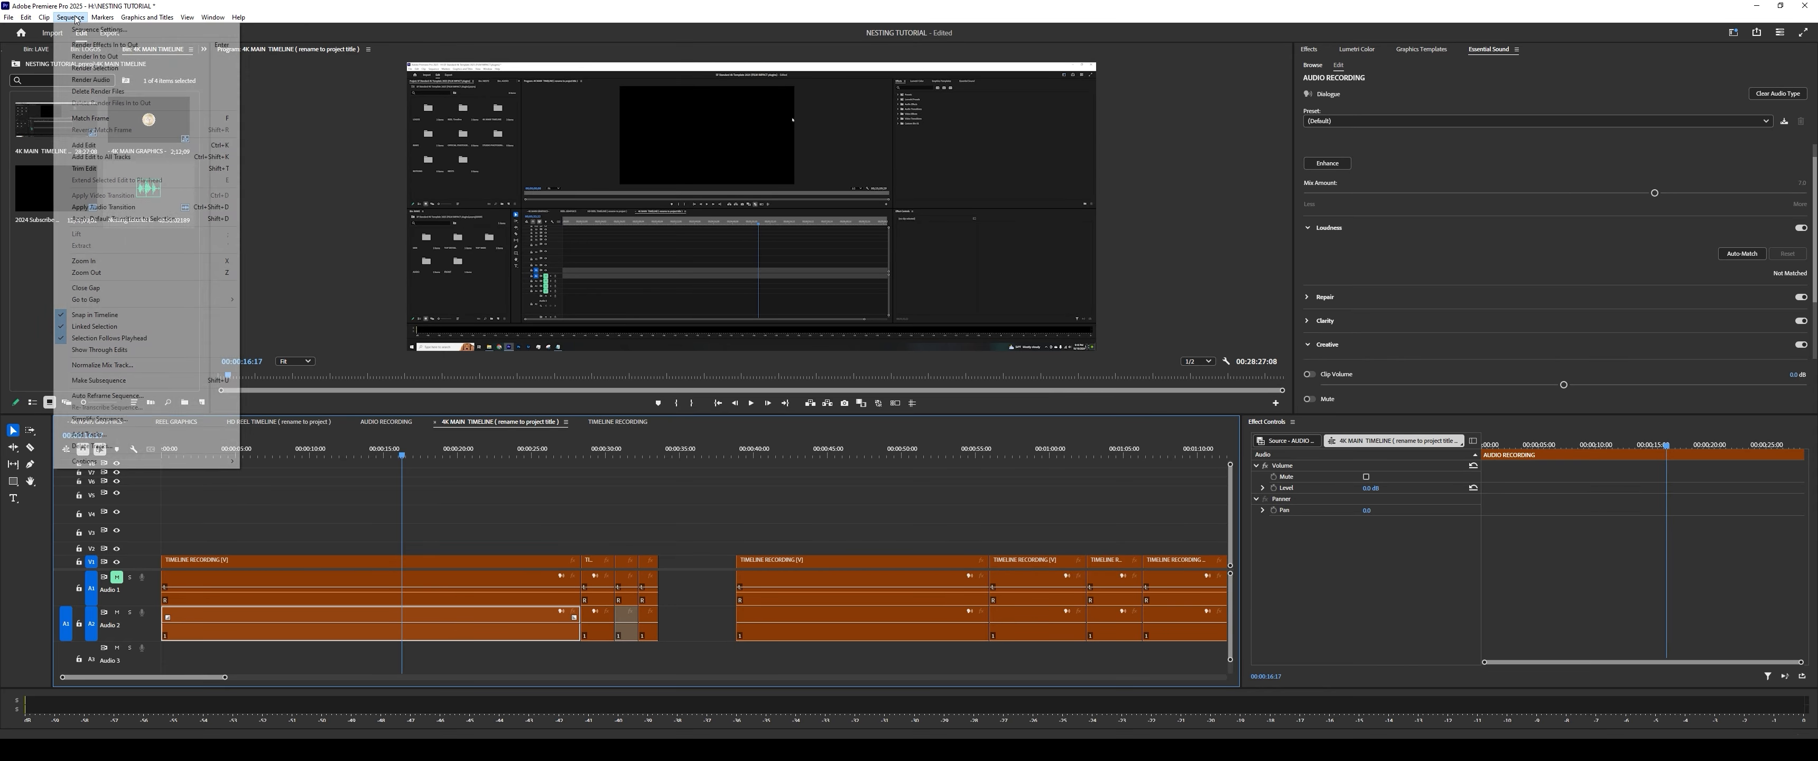
click(92, 80)
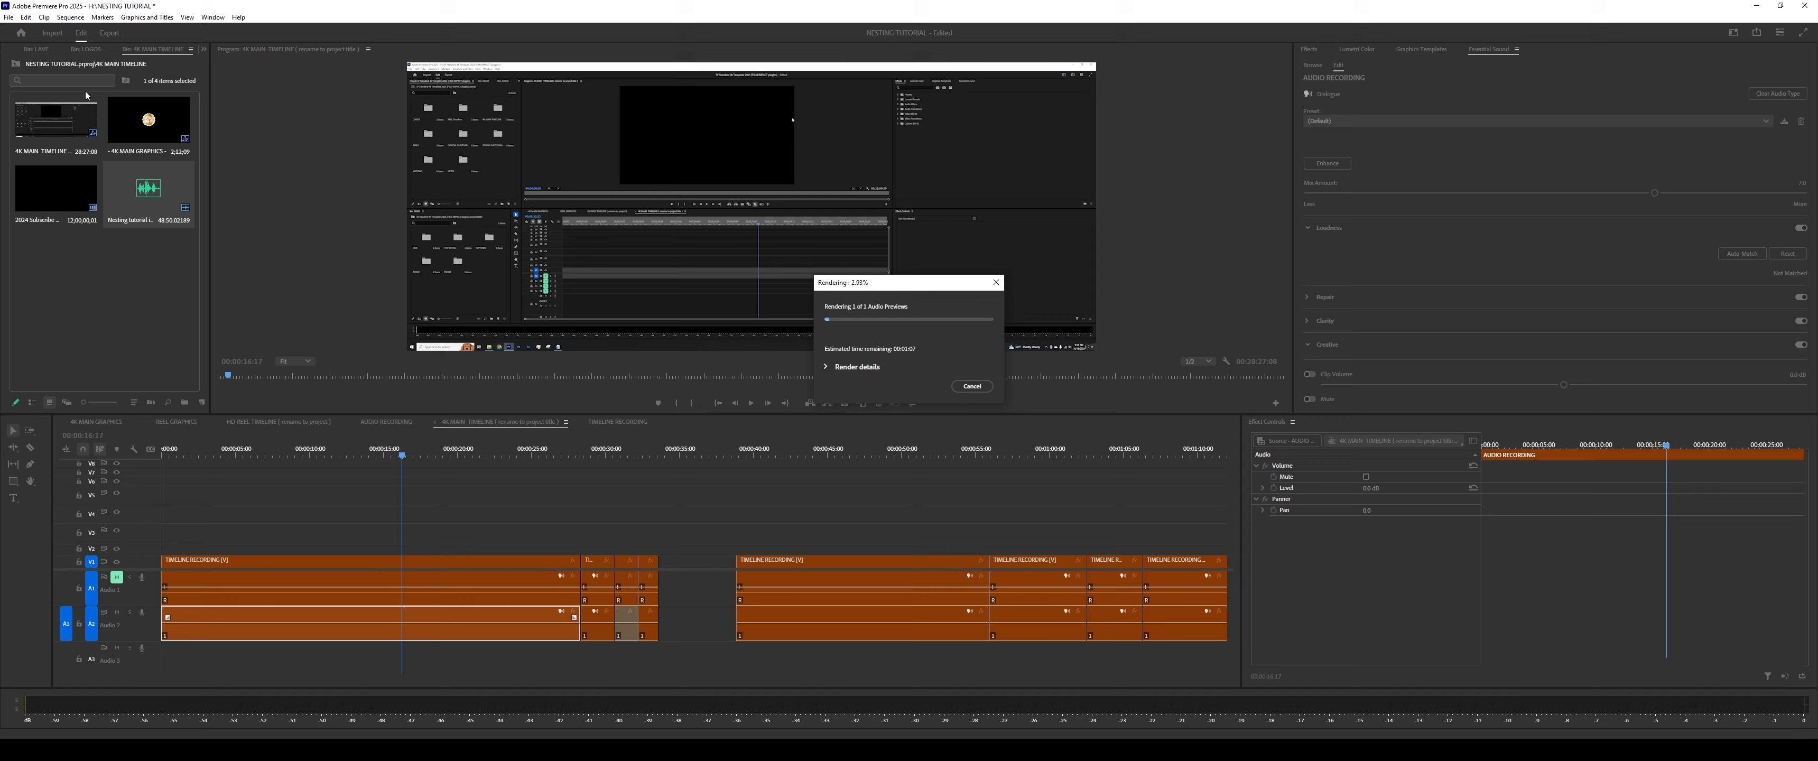
click(831, 369)
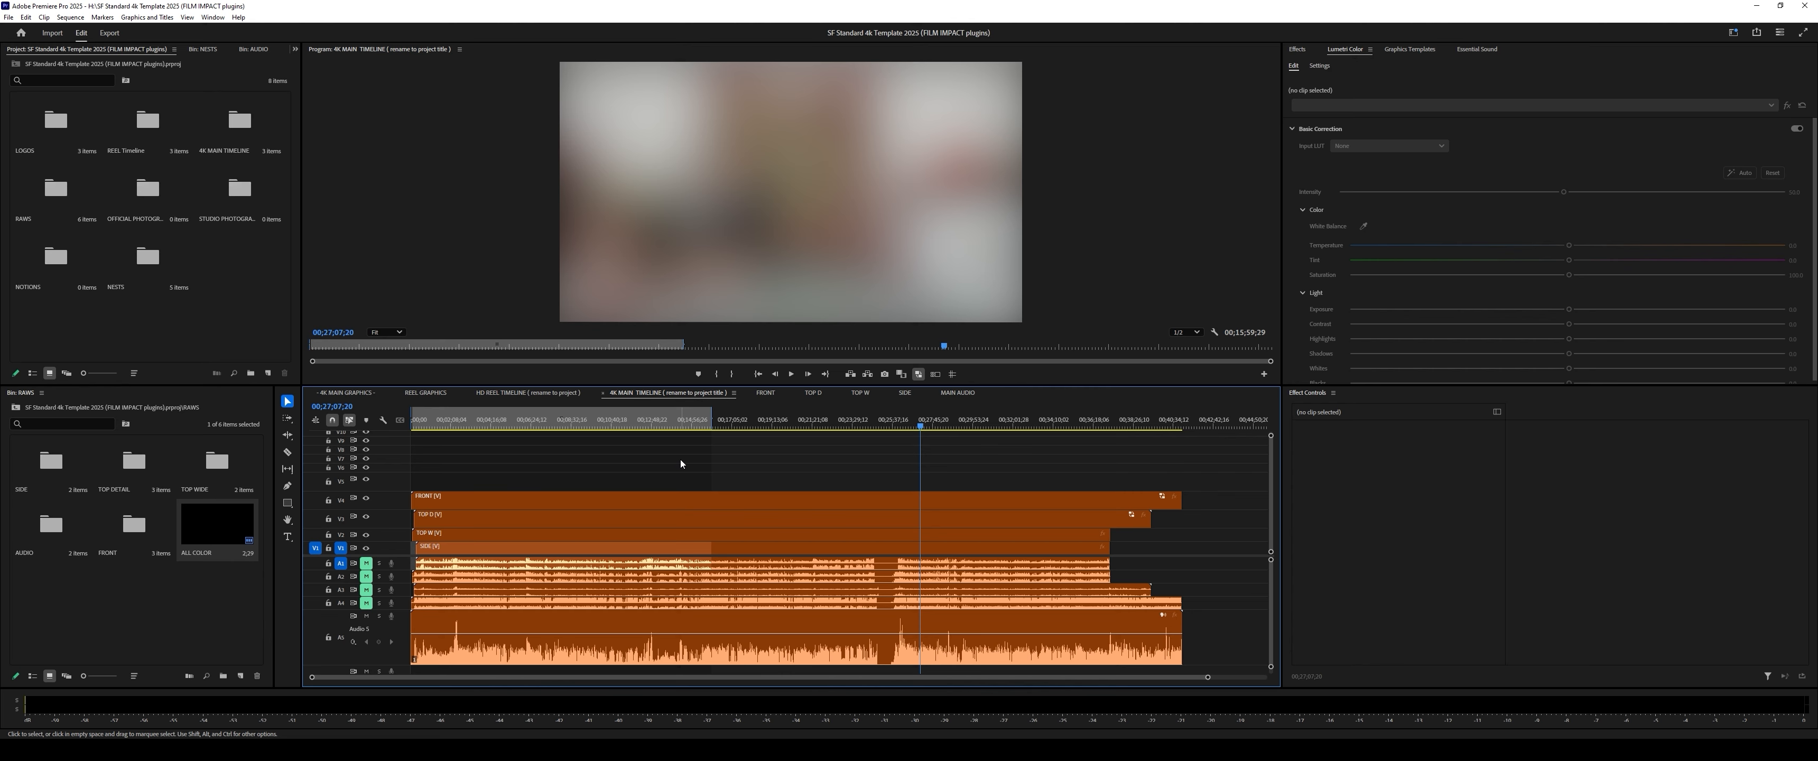
Step: In the SF Standard 4k Template project, nest the FRONT, TOP D, TOP W and SIDE clips together as MULTI CAM NEST
drag(675, 471, 828, 521)
right_click(822, 501)
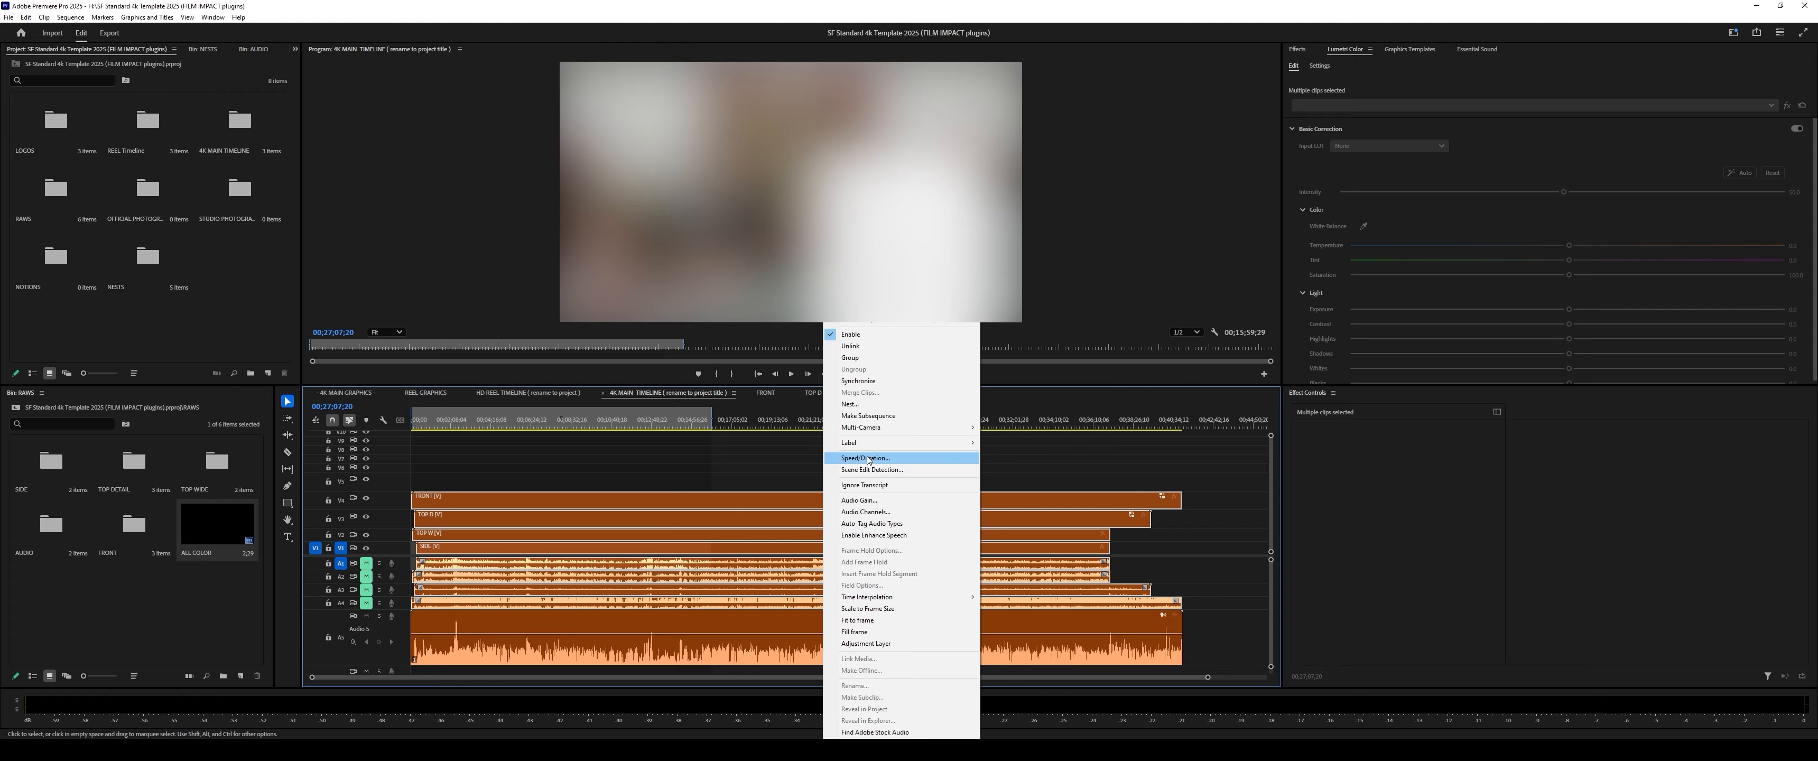
click(882, 406)
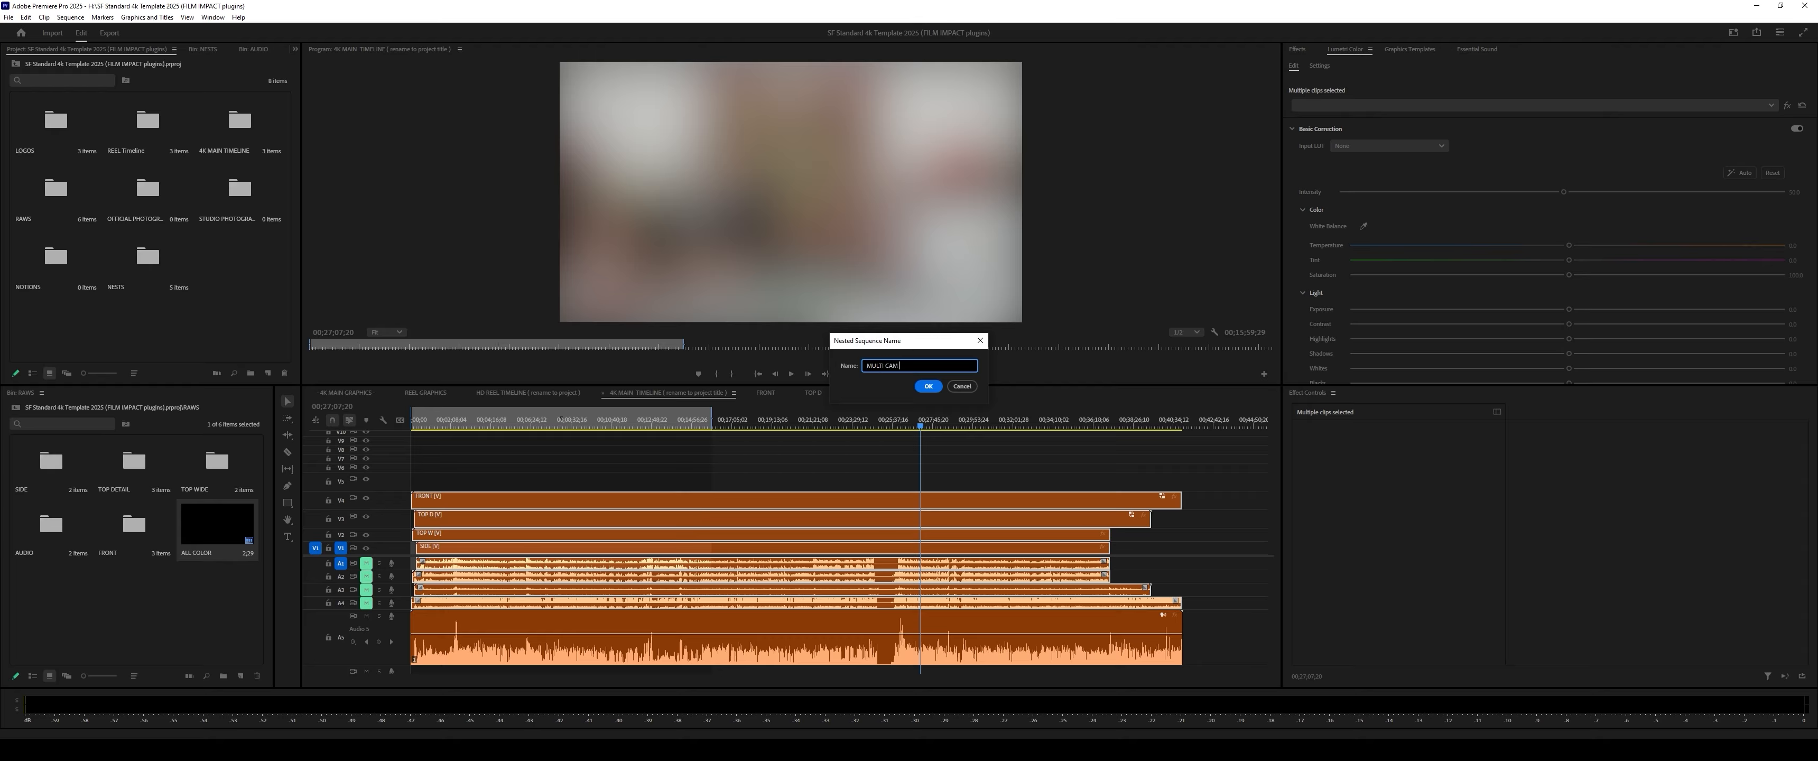
text(MULTI CAM NEST)
key(Return)
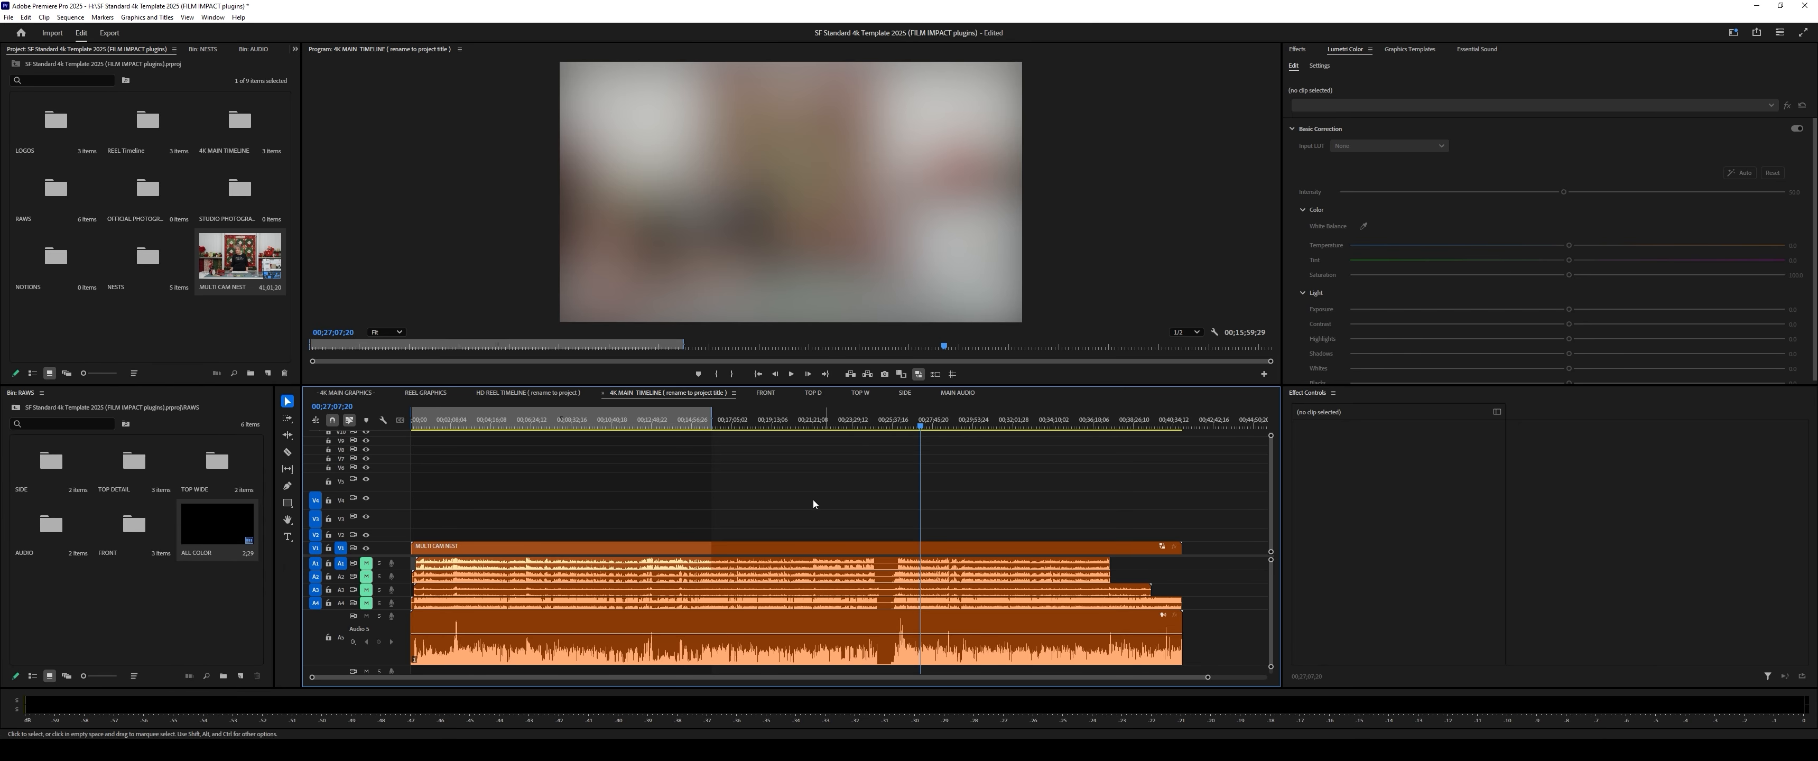
Step: Enable multi-camera on MULTI CAM NEST and turn on the multi-camera view in the program monitor
right_click(752, 546)
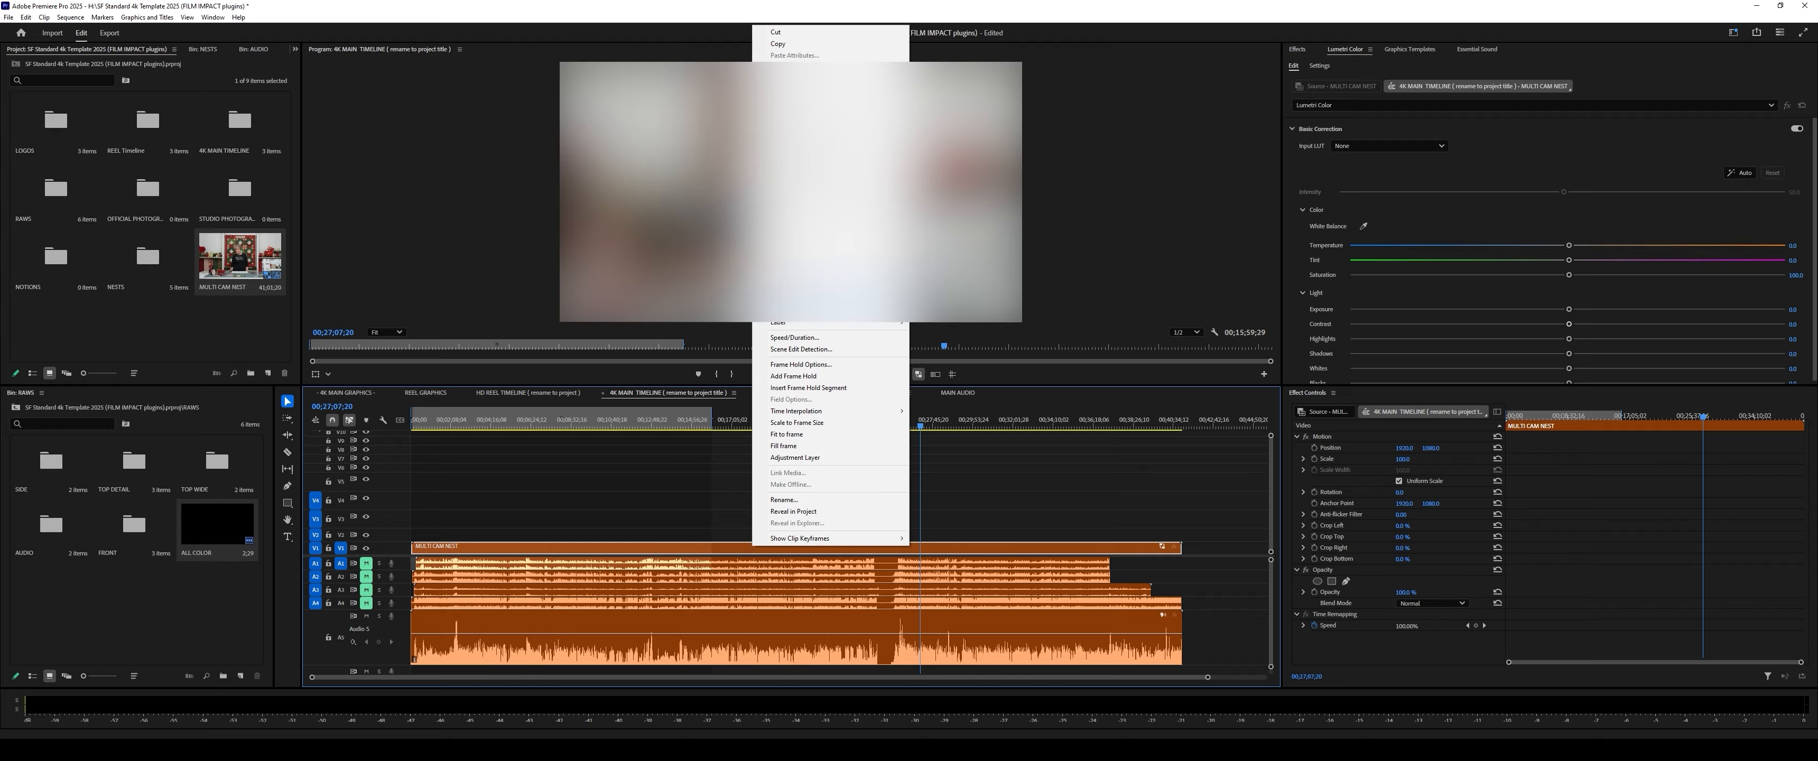
mouse_move(794, 307)
click(935, 318)
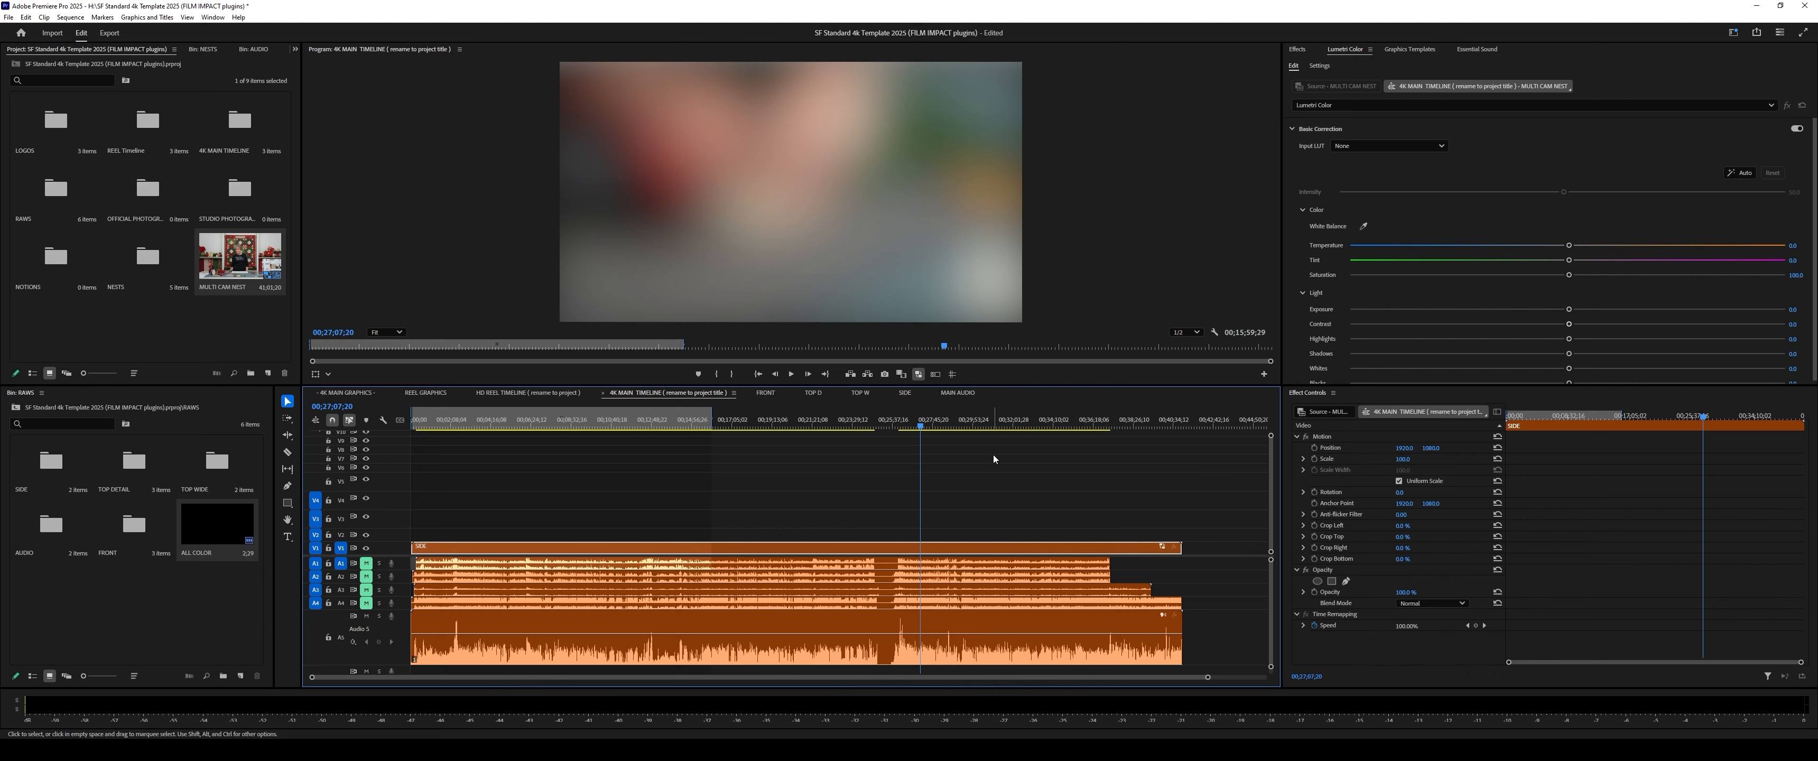
click(936, 374)
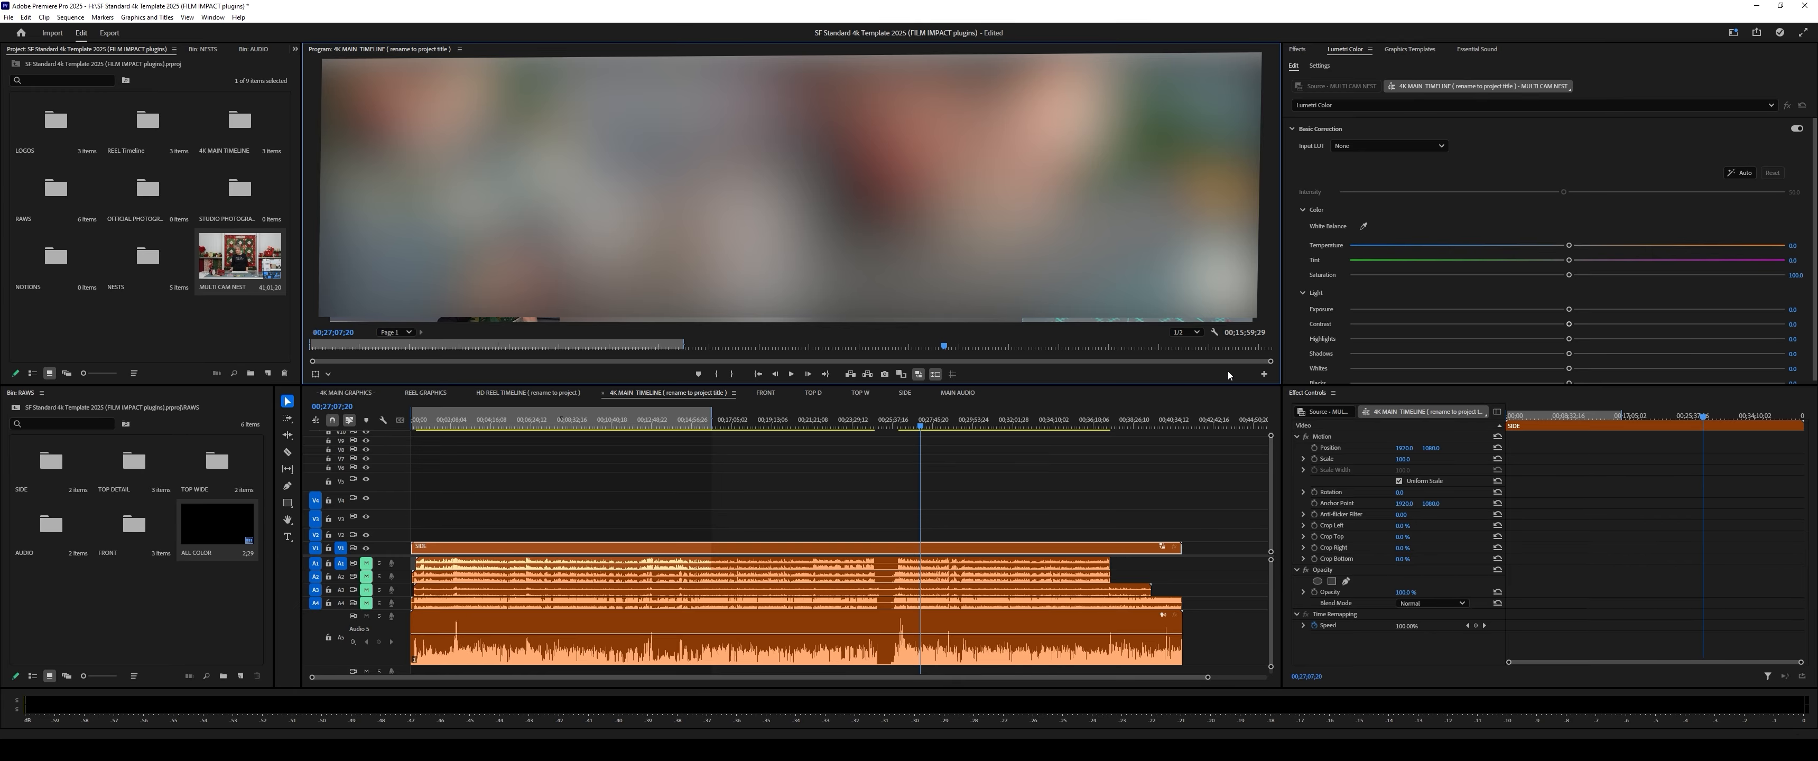
click(1264, 374)
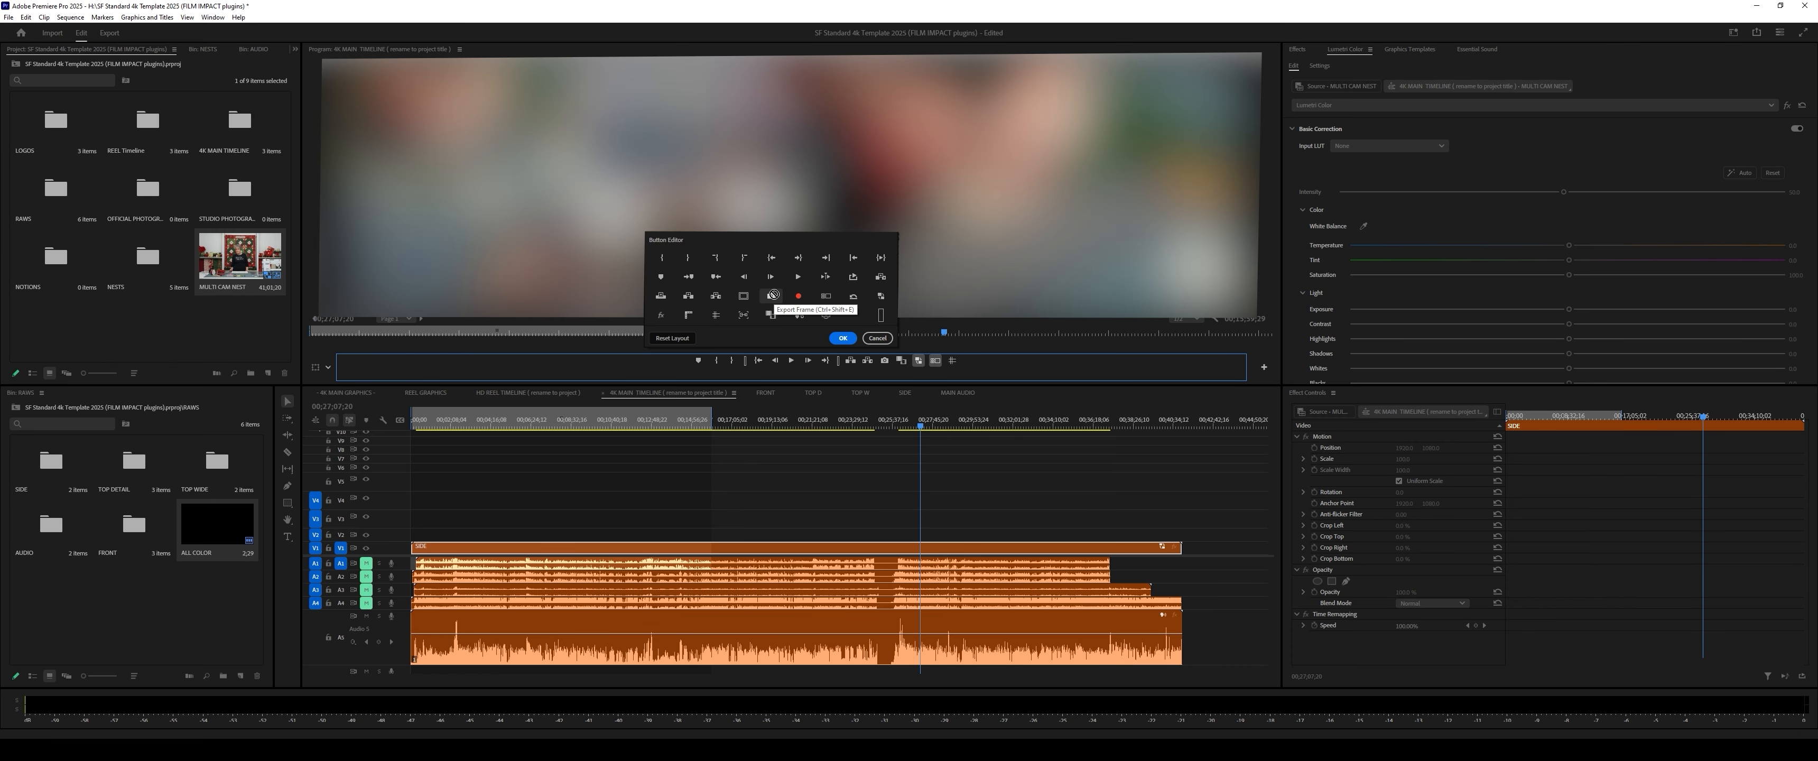
drag(778, 301, 888, 360)
drag(895, 362, 955, 363)
click(877, 338)
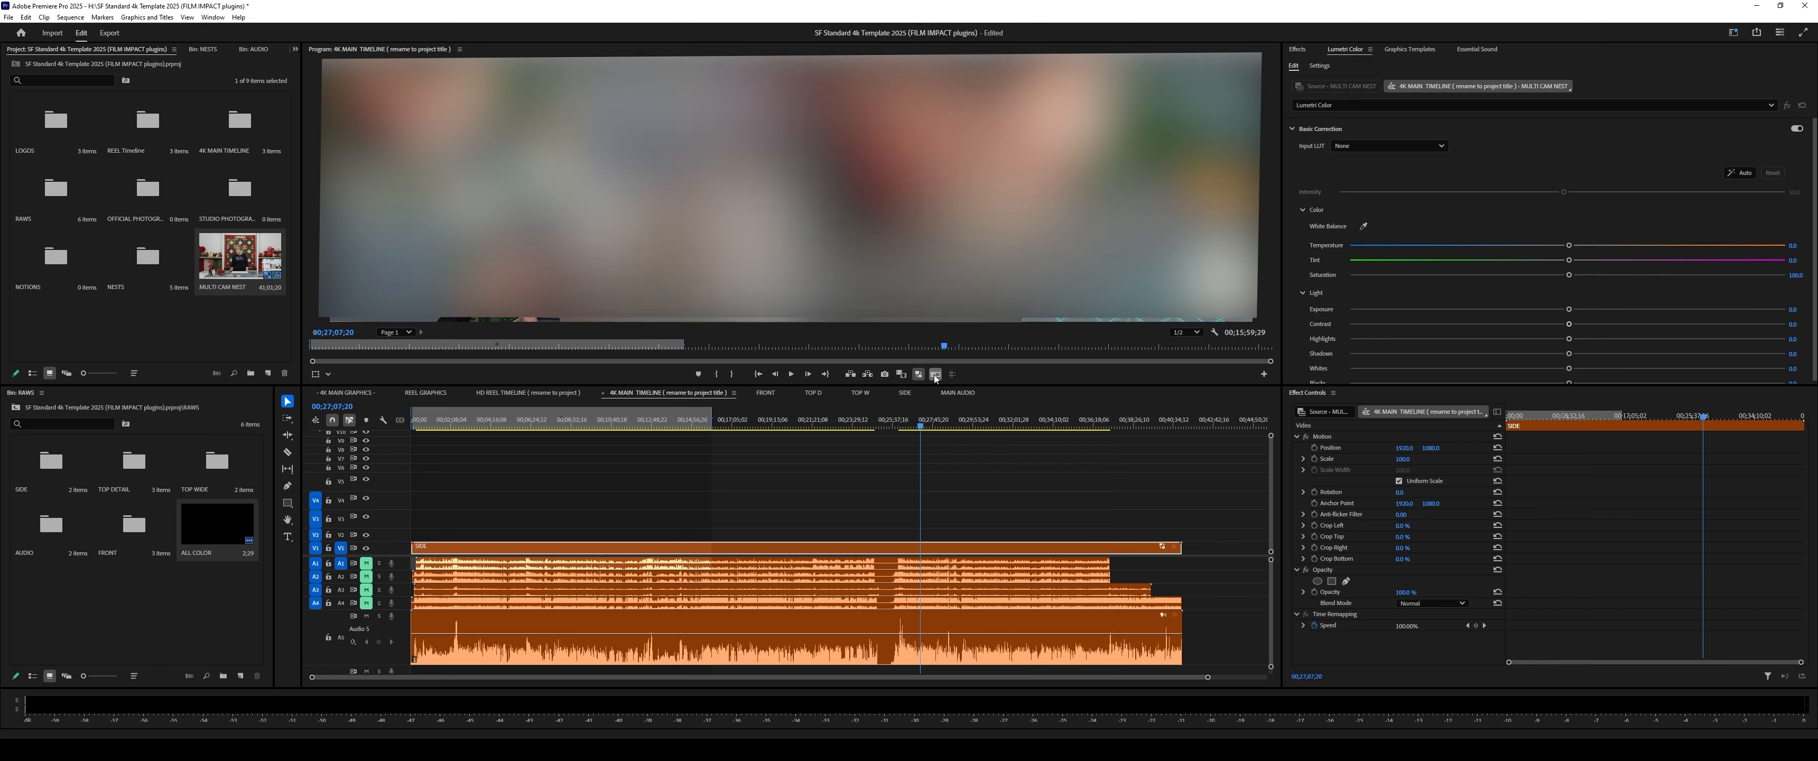
Step: Switch the active angle of the multi-camera nest between TOP W, TOP D and FRONT in the multi-camera view
click(934, 374)
click(444, 257)
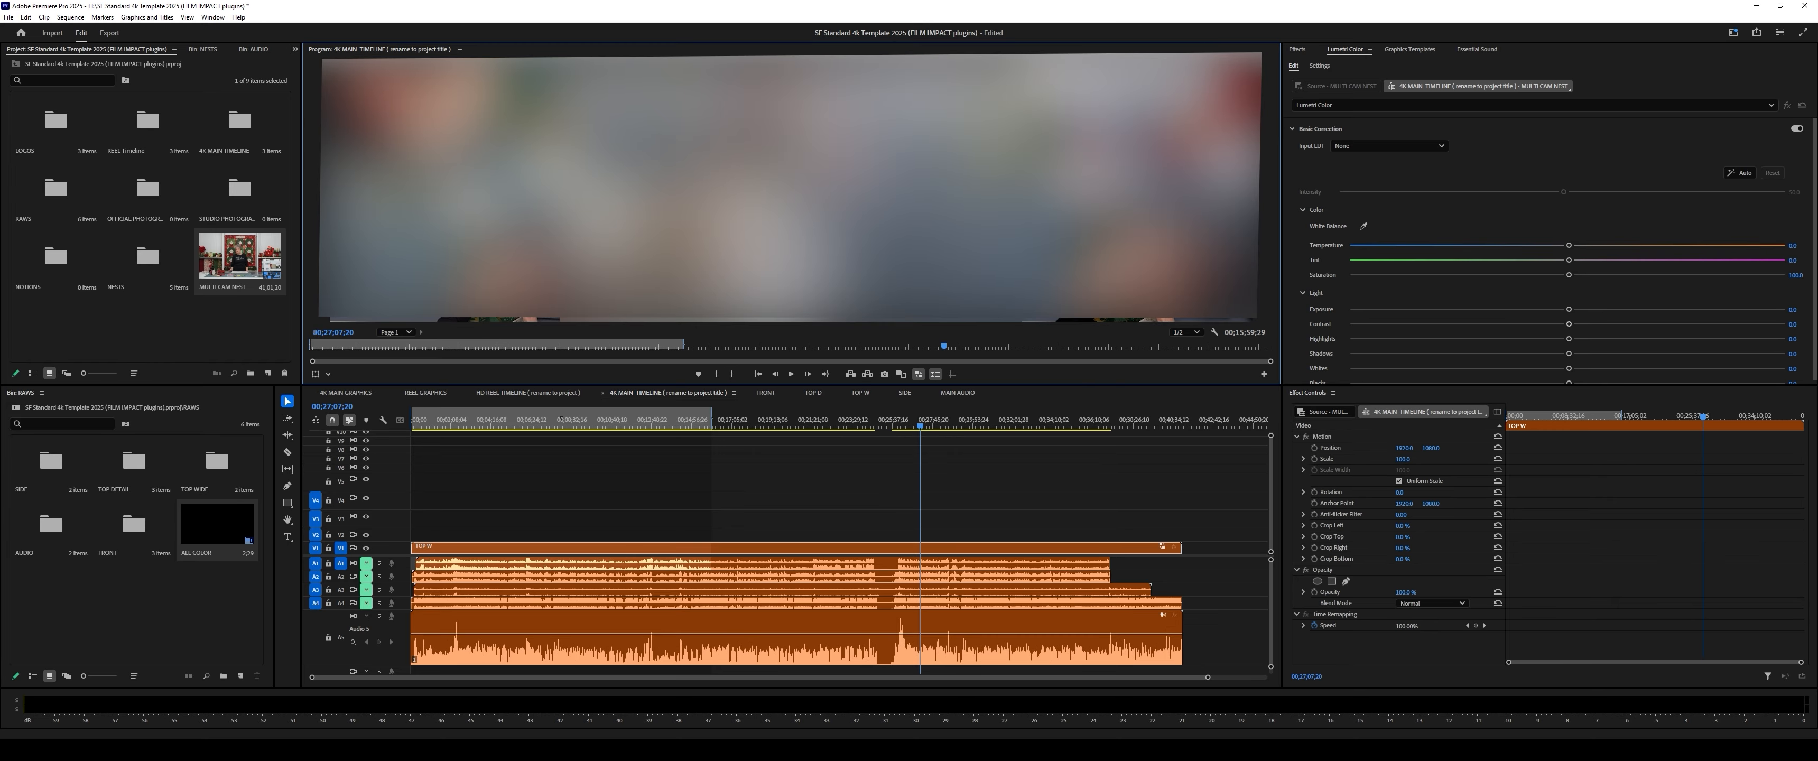
click(675, 256)
key(2)
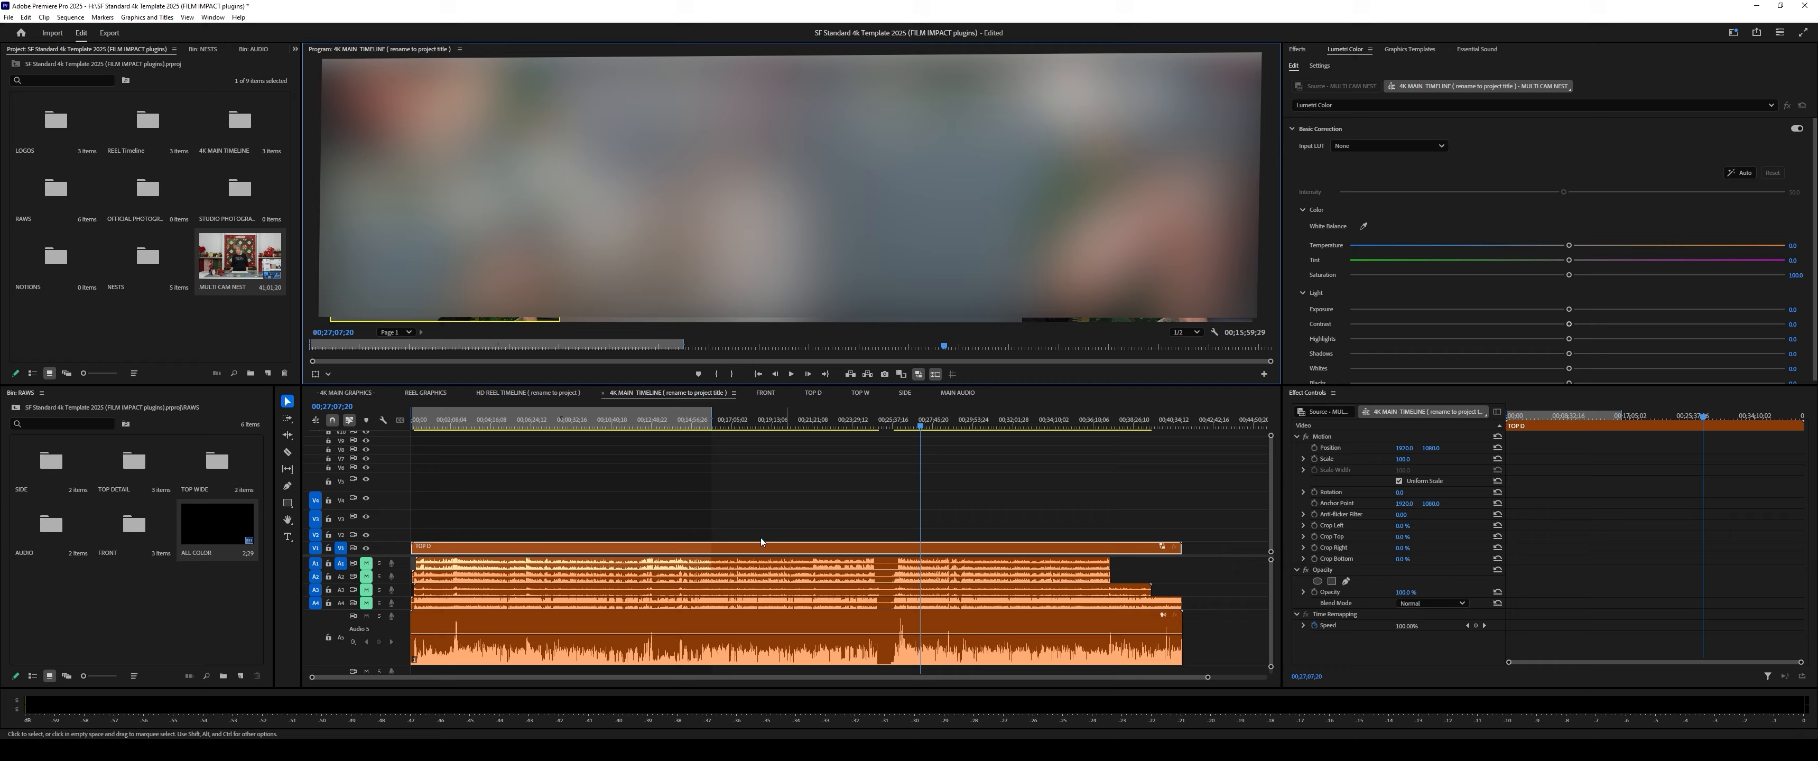
key(1)
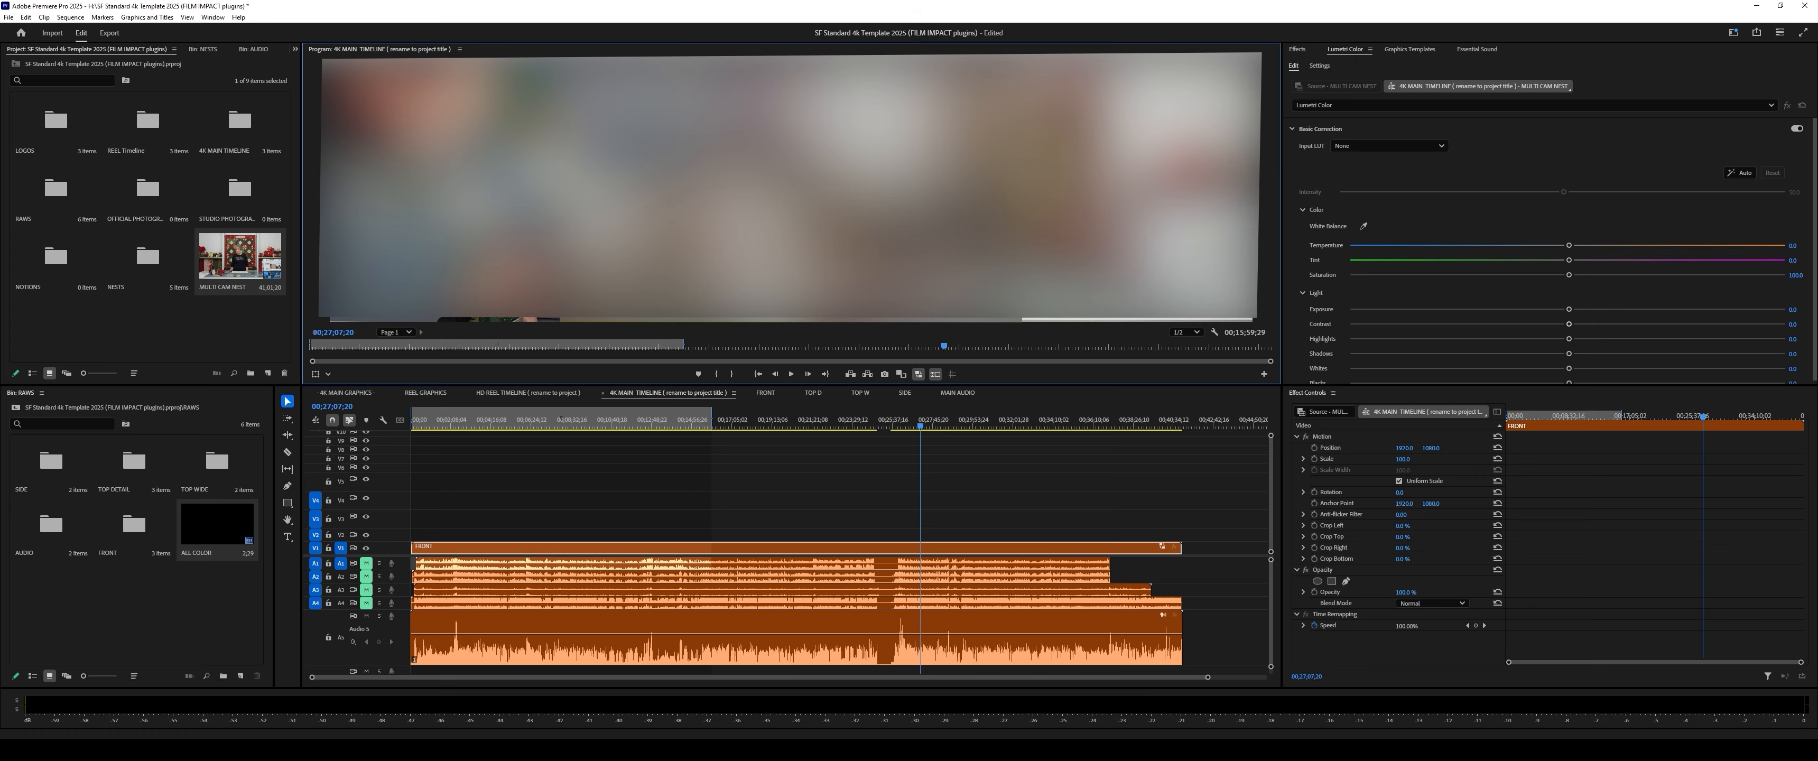
key(3)
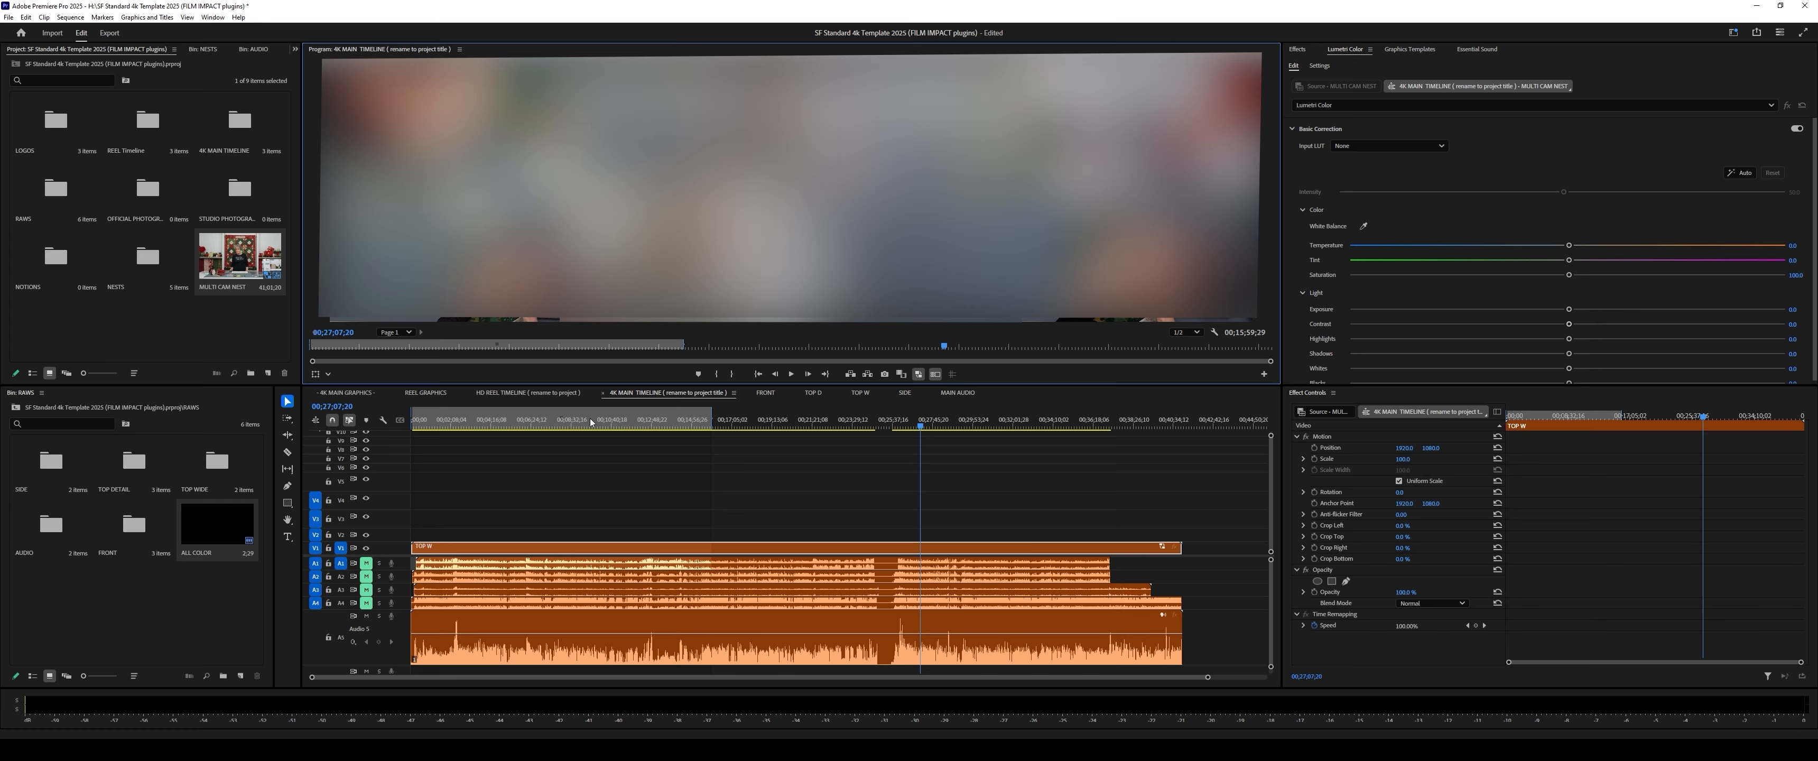
Step: Split the multi-camera nest and its linked audio at 00;02;33;04 in the 4K main timeline
drag(445, 442, 464, 442)
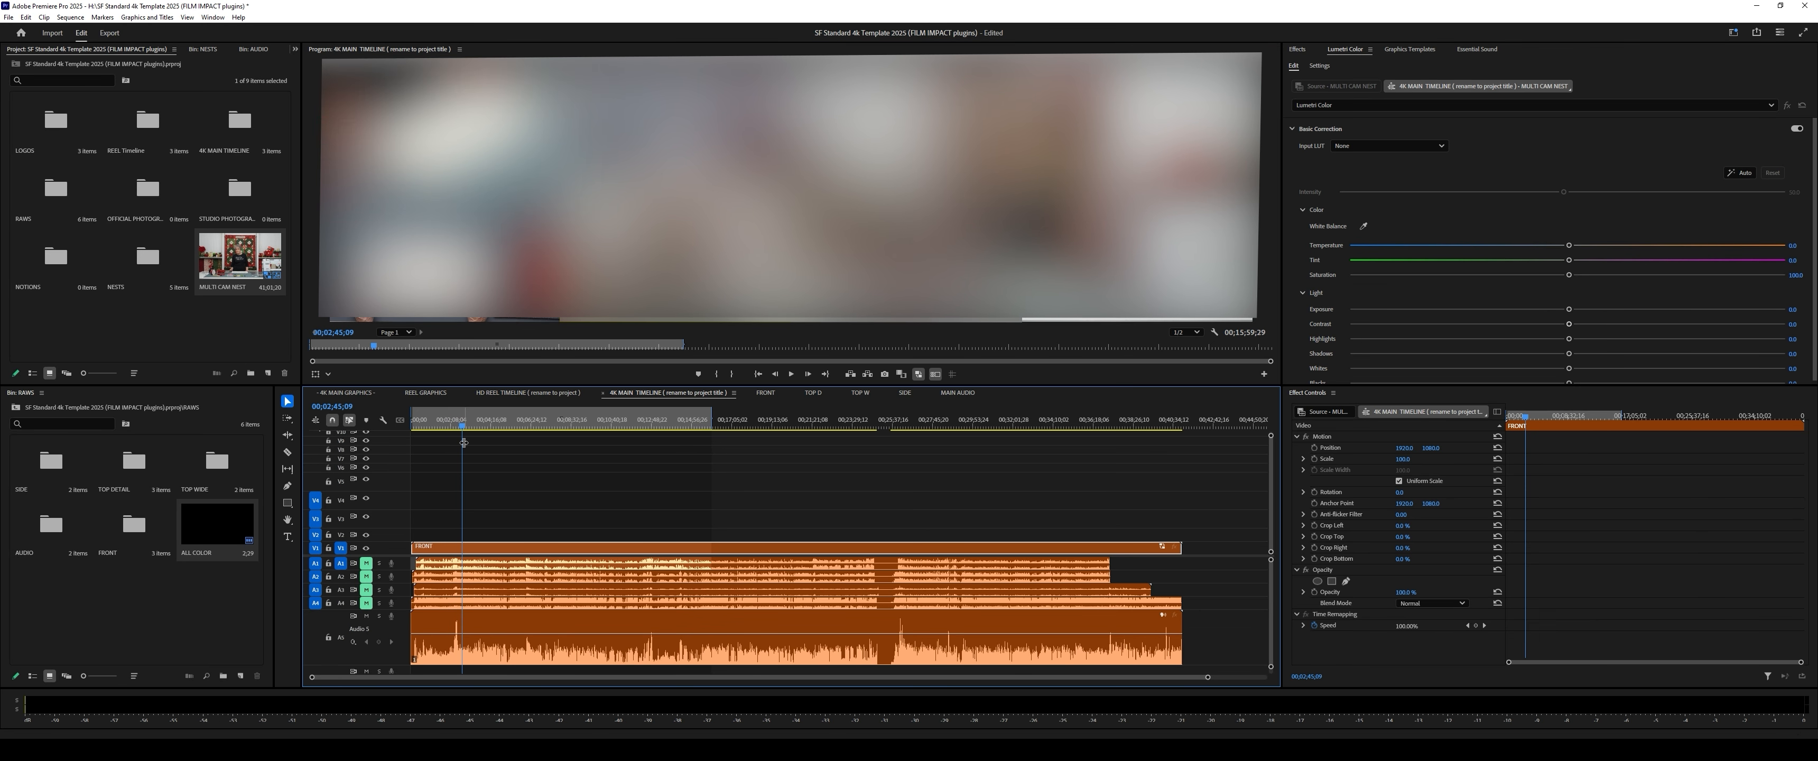
key(=)
key(=)
key(=)
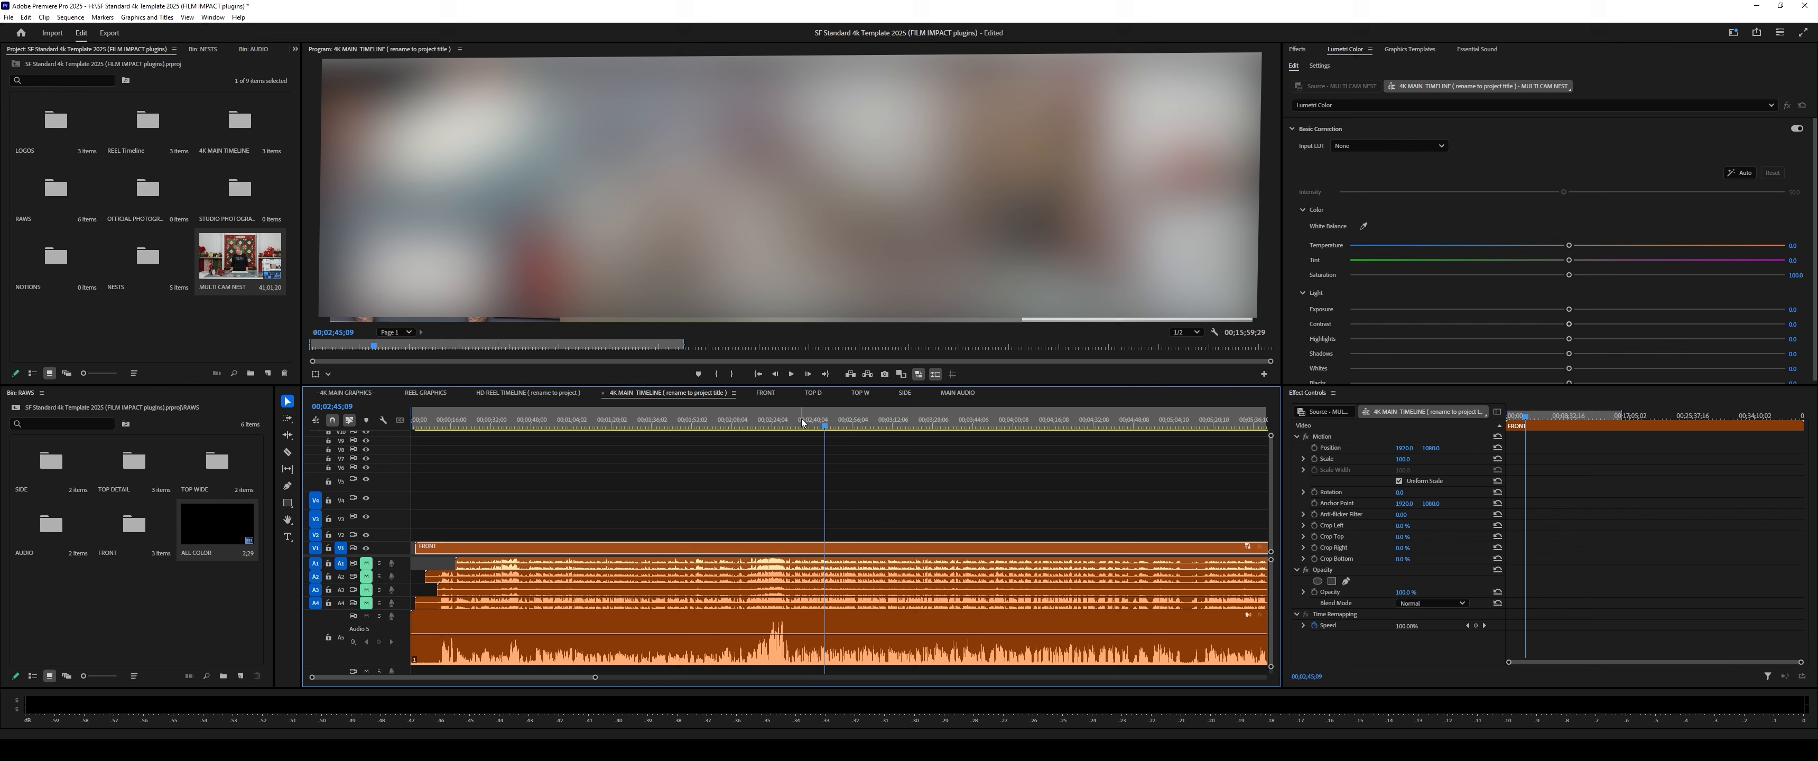
click(801, 421)
key(=)
key(=)
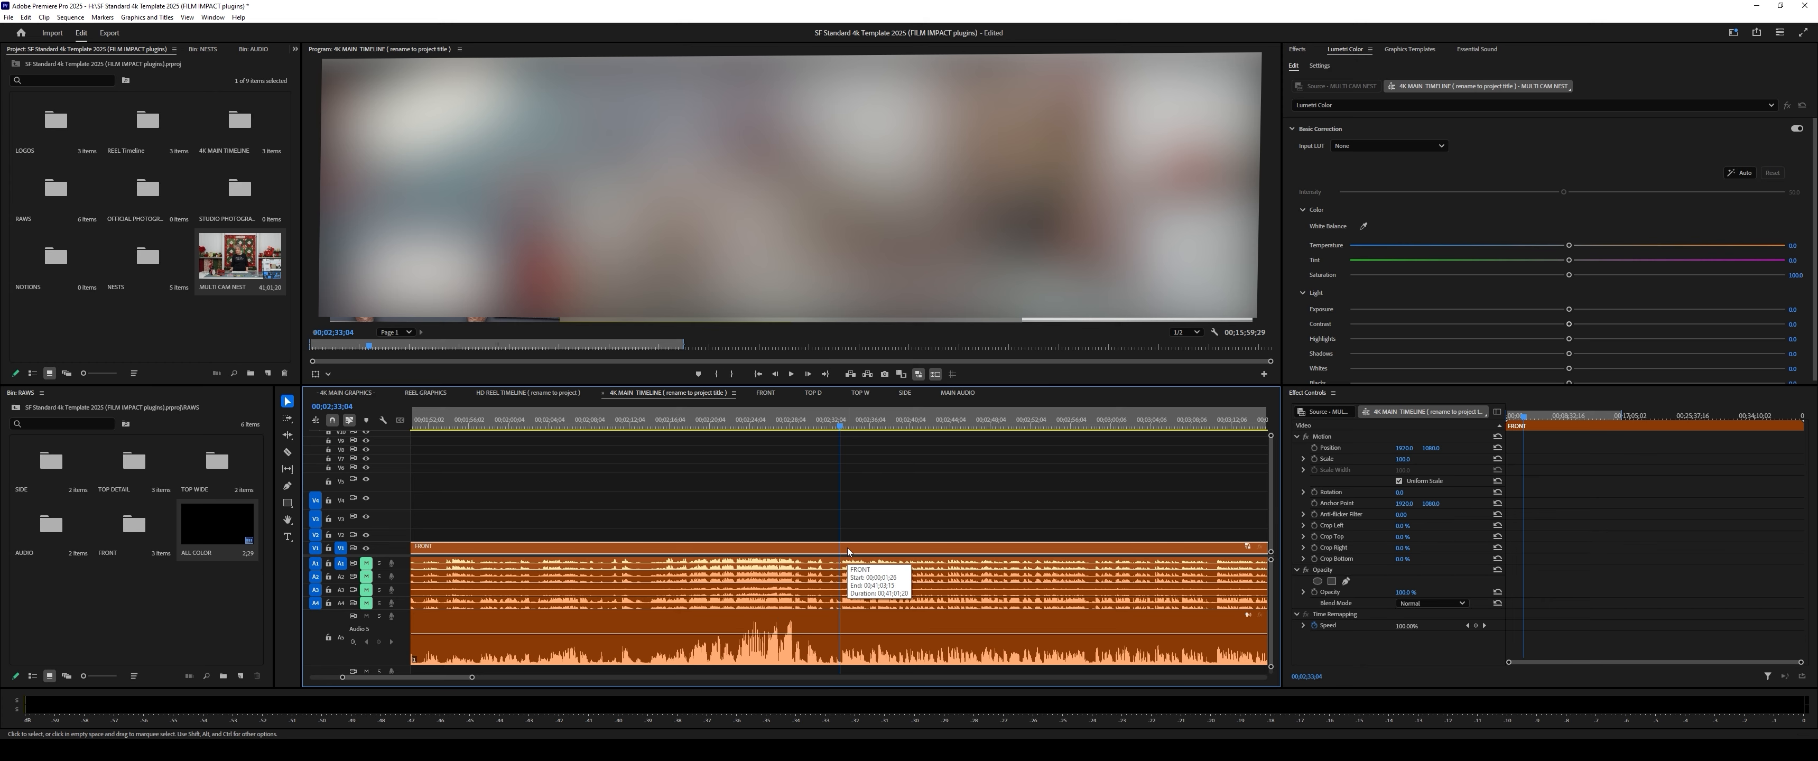
key(c)
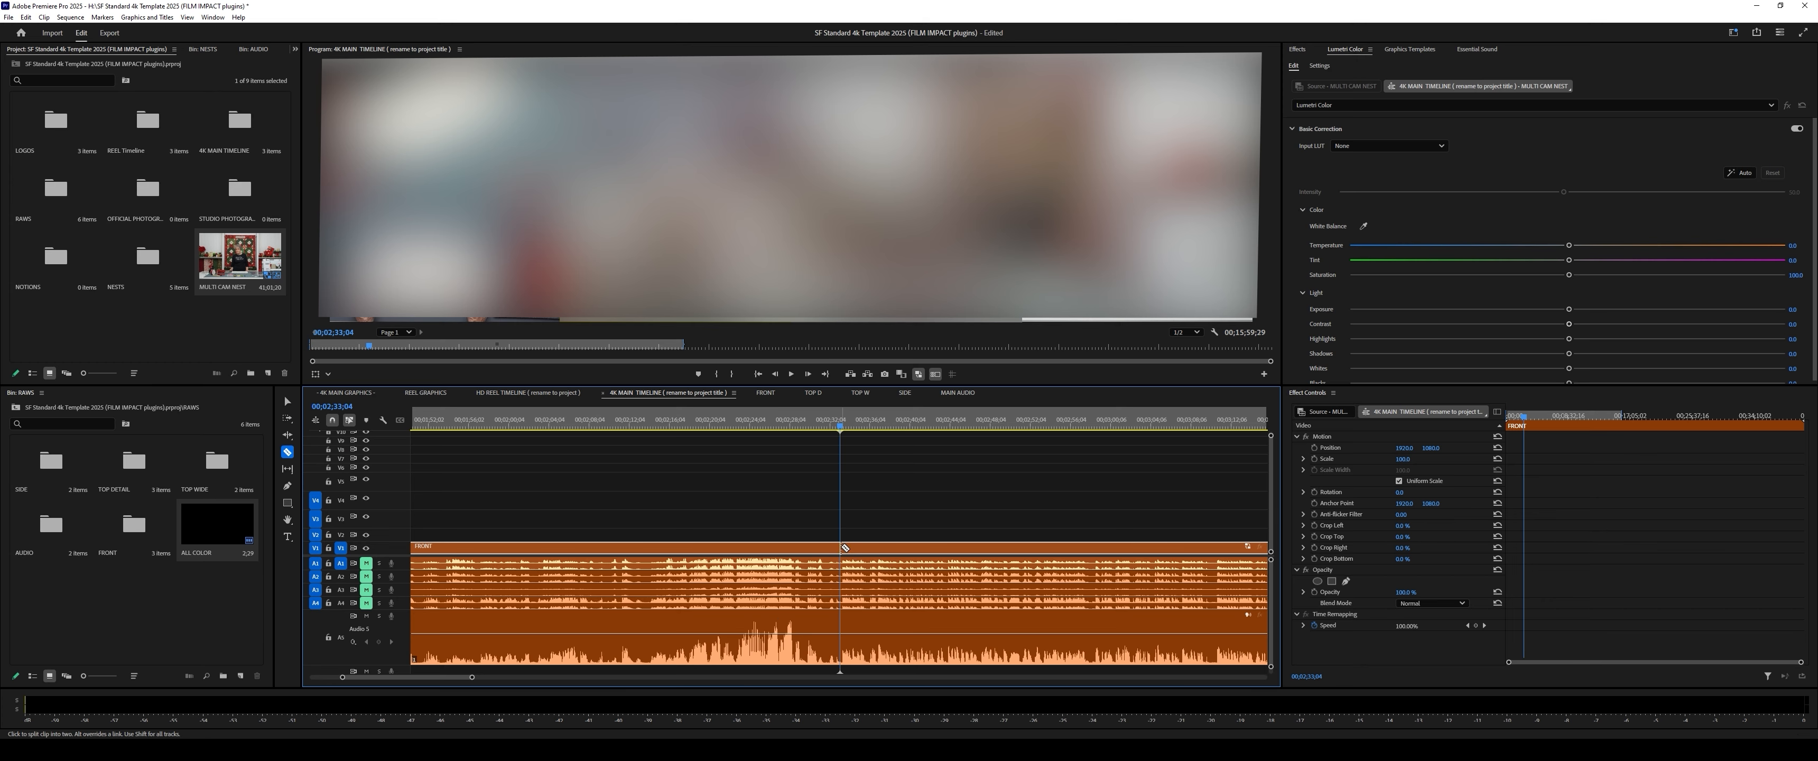
click(842, 548)
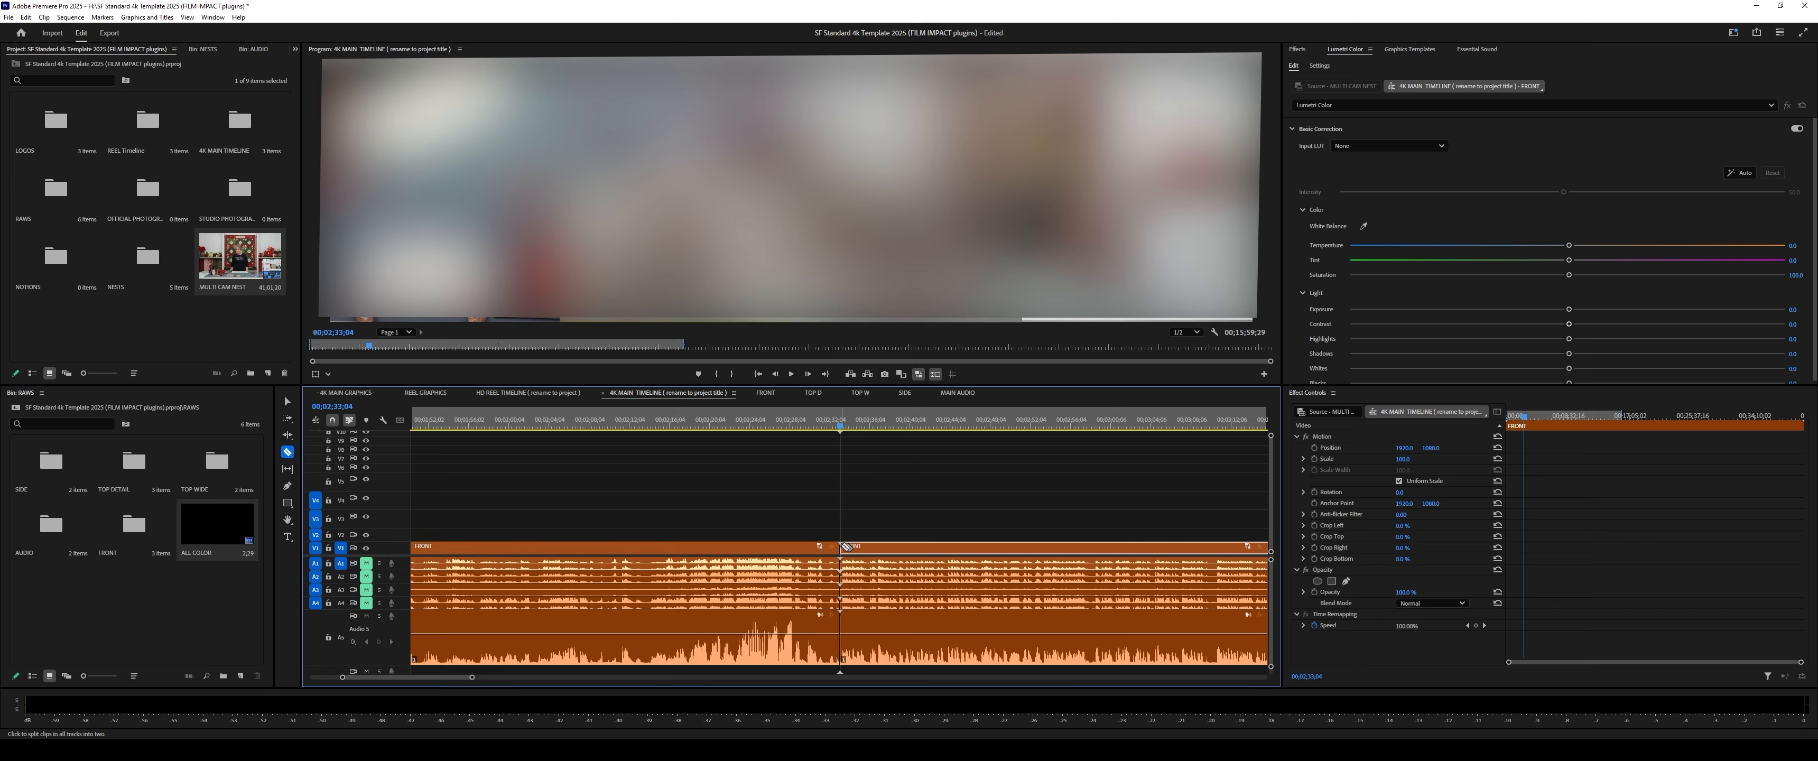
key(v)
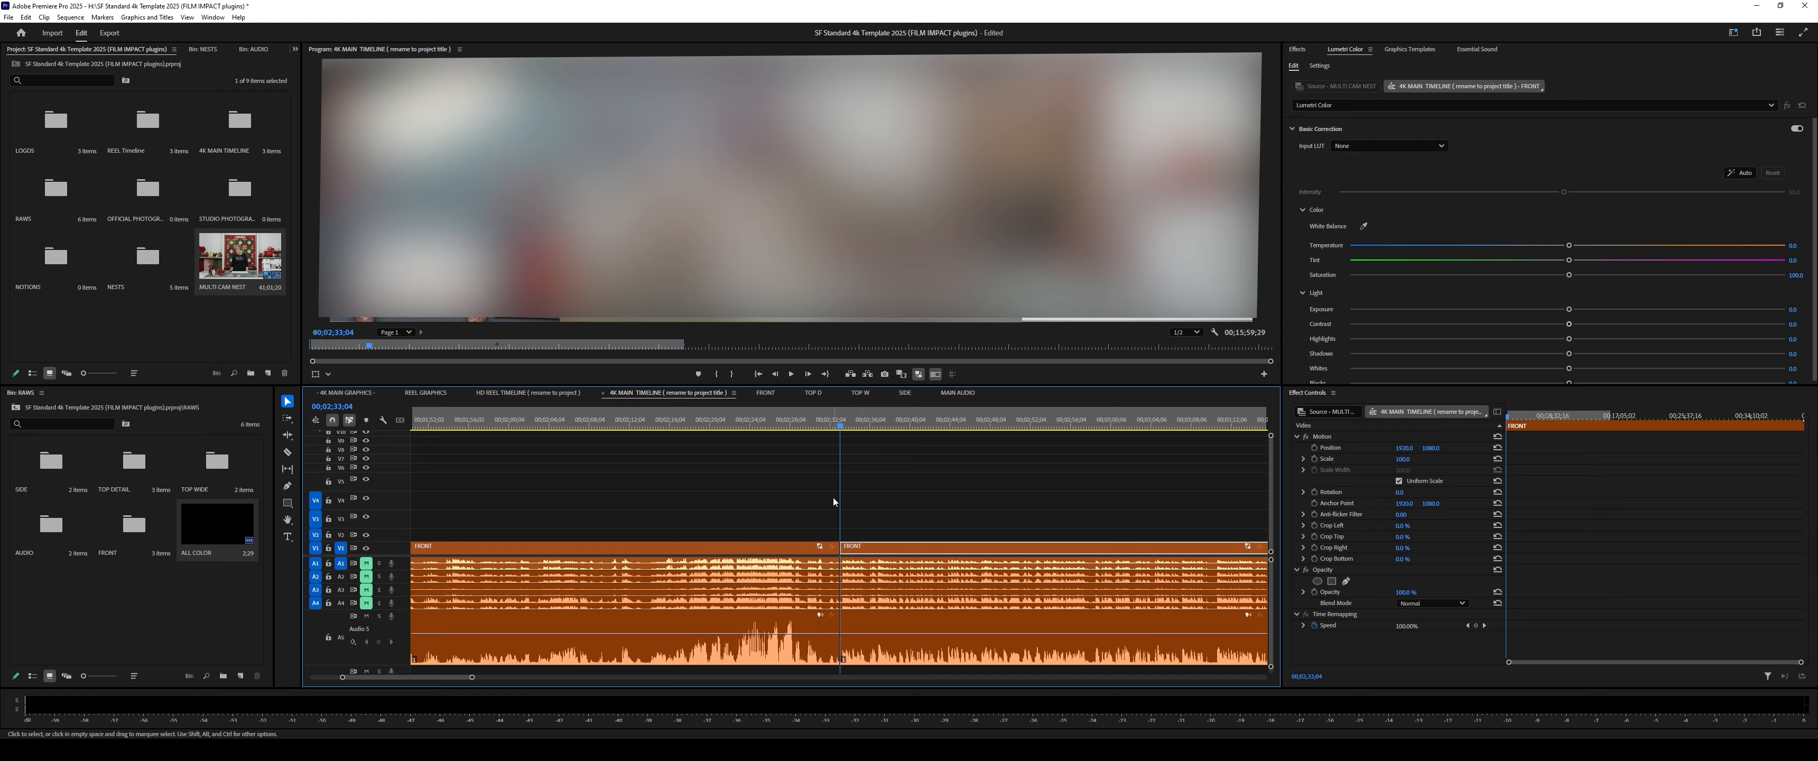
Step: Delete the part of the multi-camera nest and its audio before the cut and place the playhead at the start of the remaining FRONT clip
drag(834, 423, 779, 436)
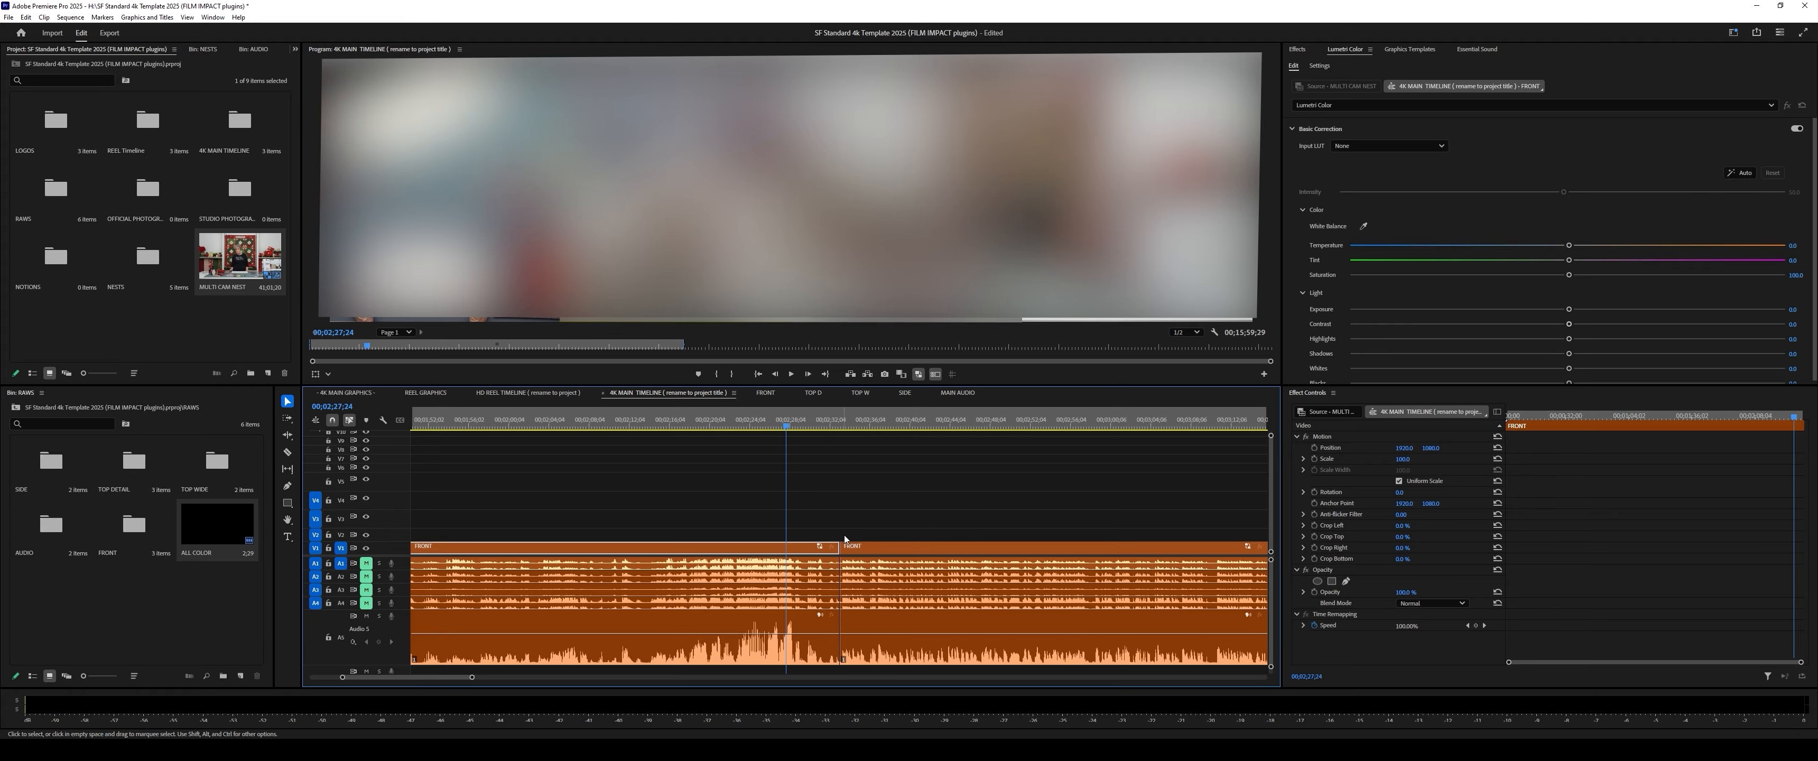
drag(746, 497, 669, 681)
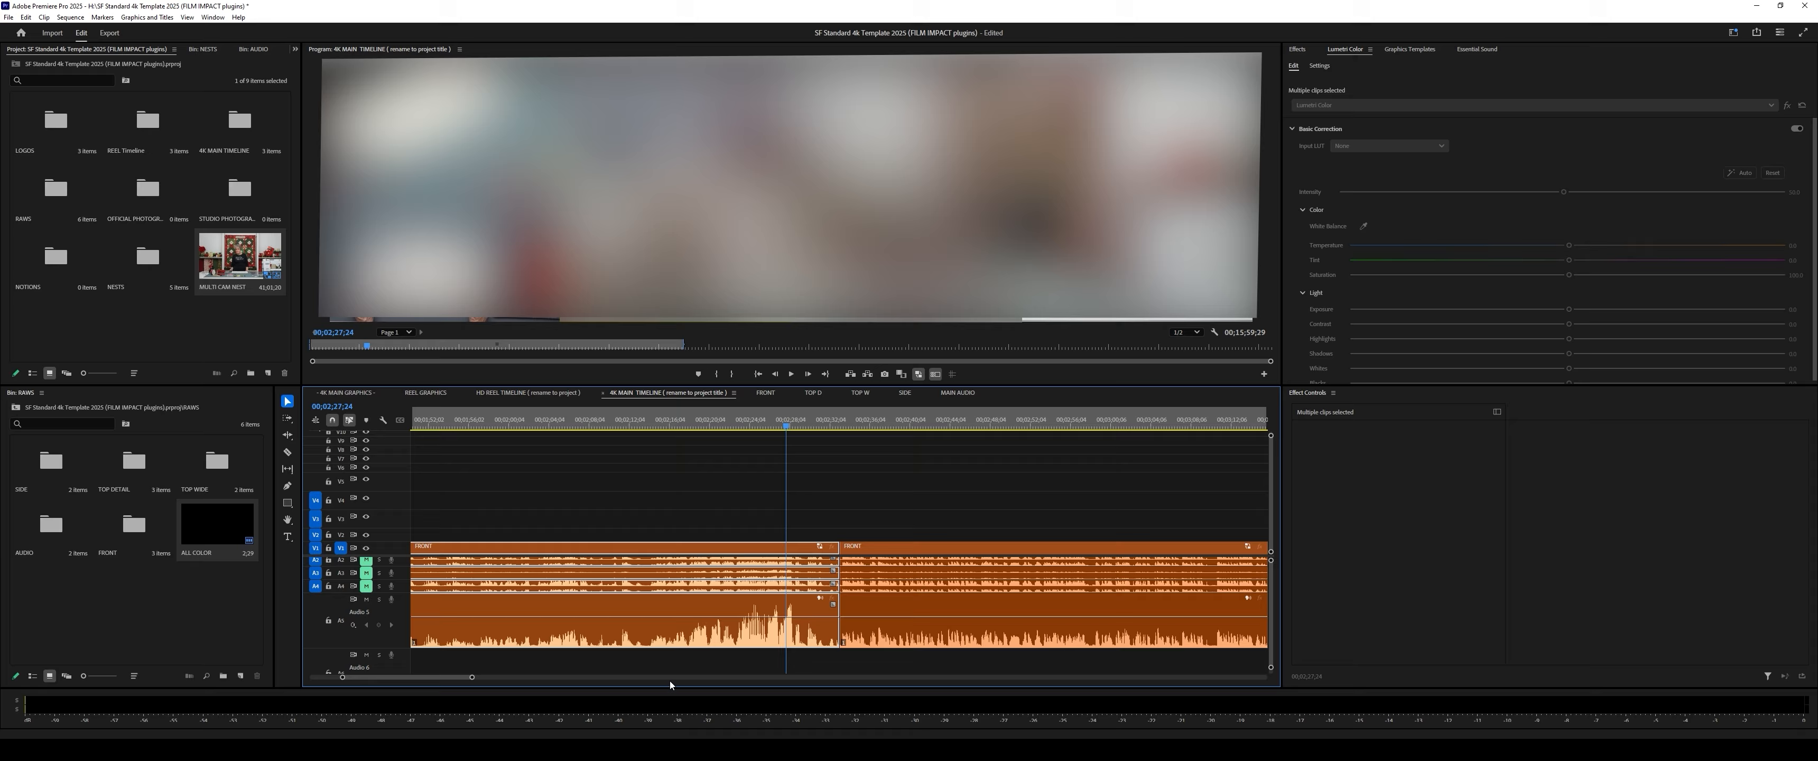
key(Delete)
key(minus)
key(minus)
key(minus)
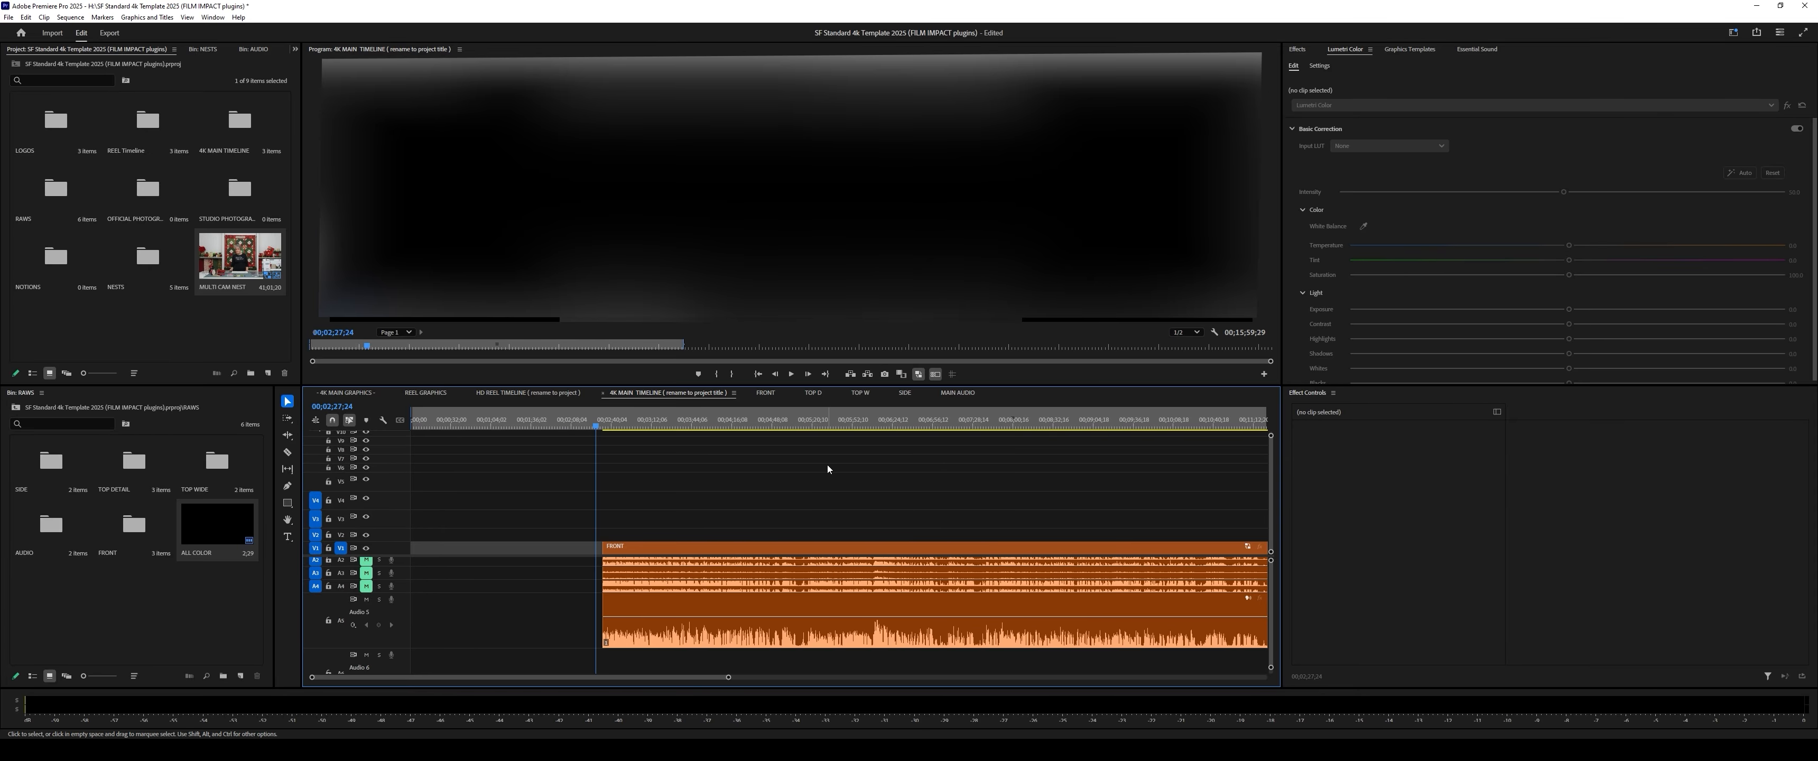
click(603, 427)
key(equal)
key(equal)
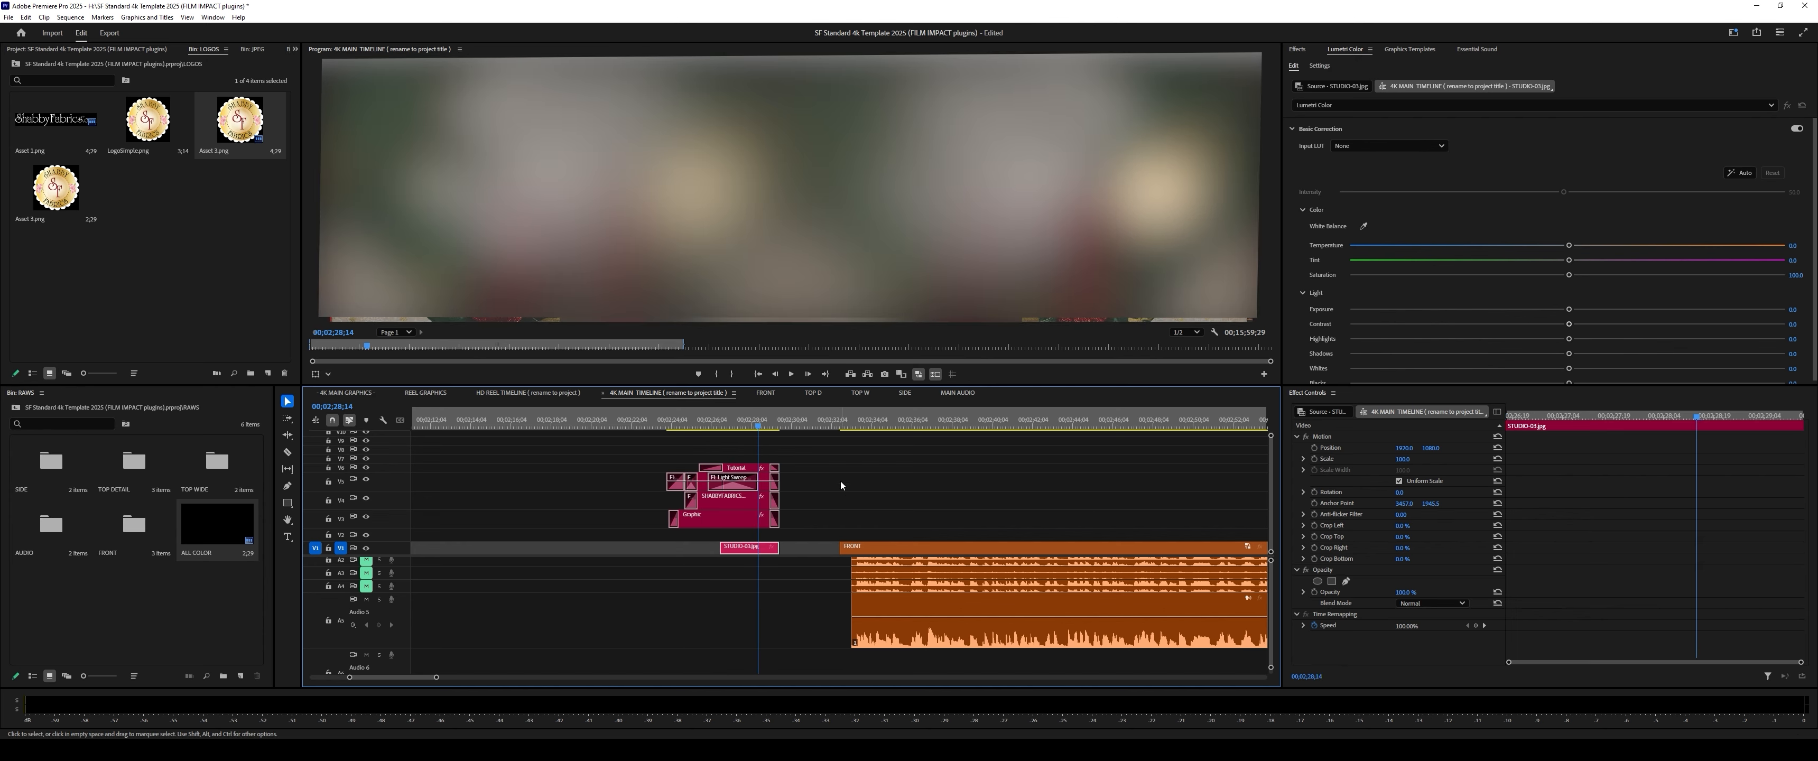
Step: Apply a Cross Dissolve between the two nested photo sequences, accepting repeated frames
click(862, 433)
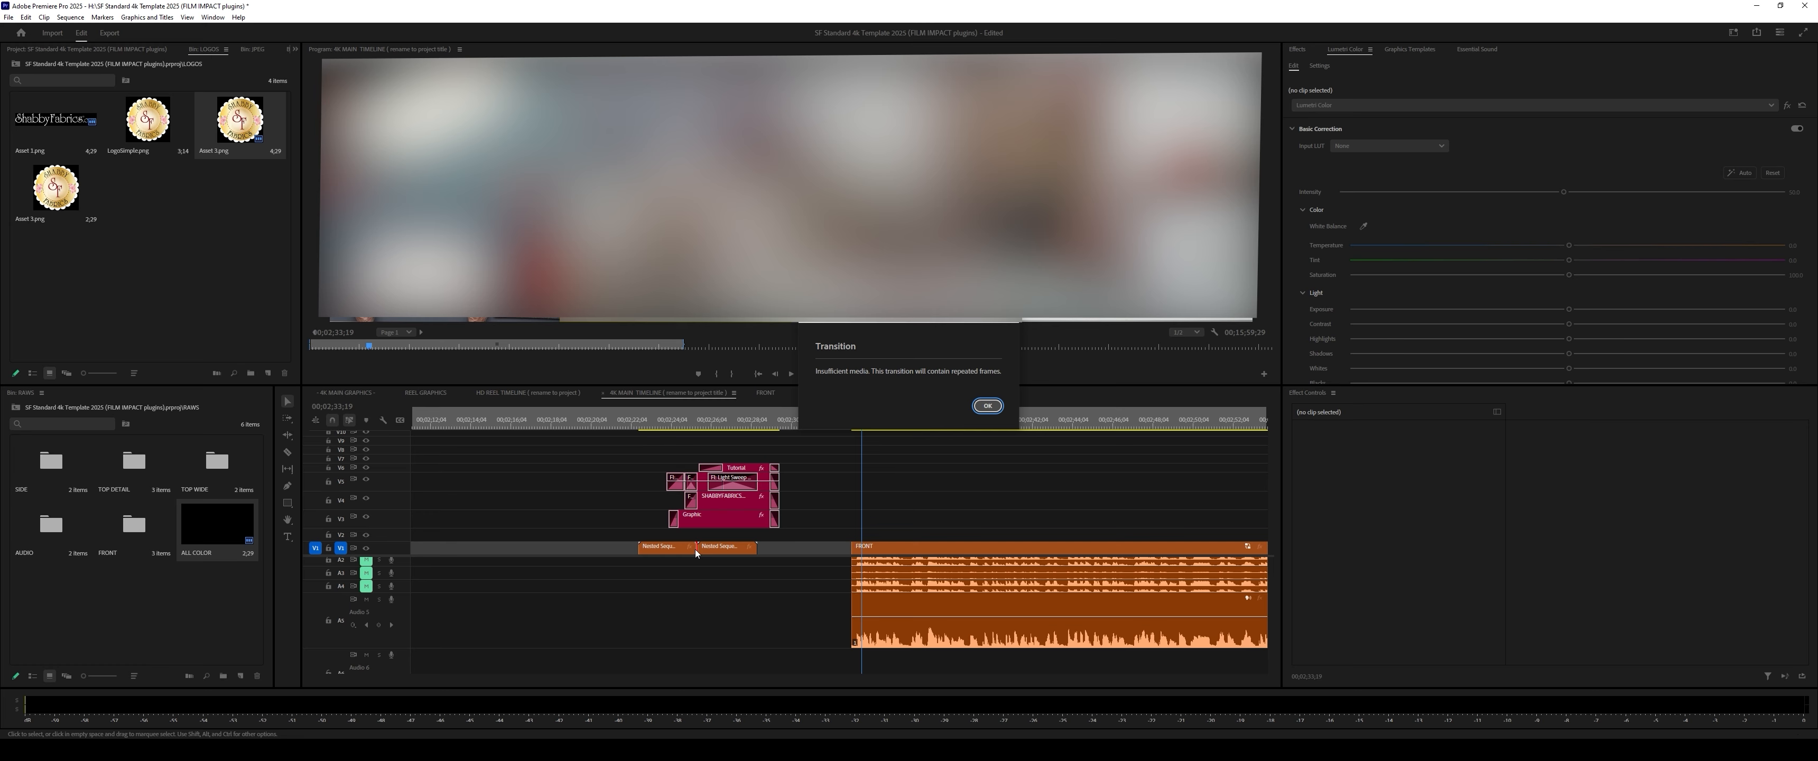
click(987, 406)
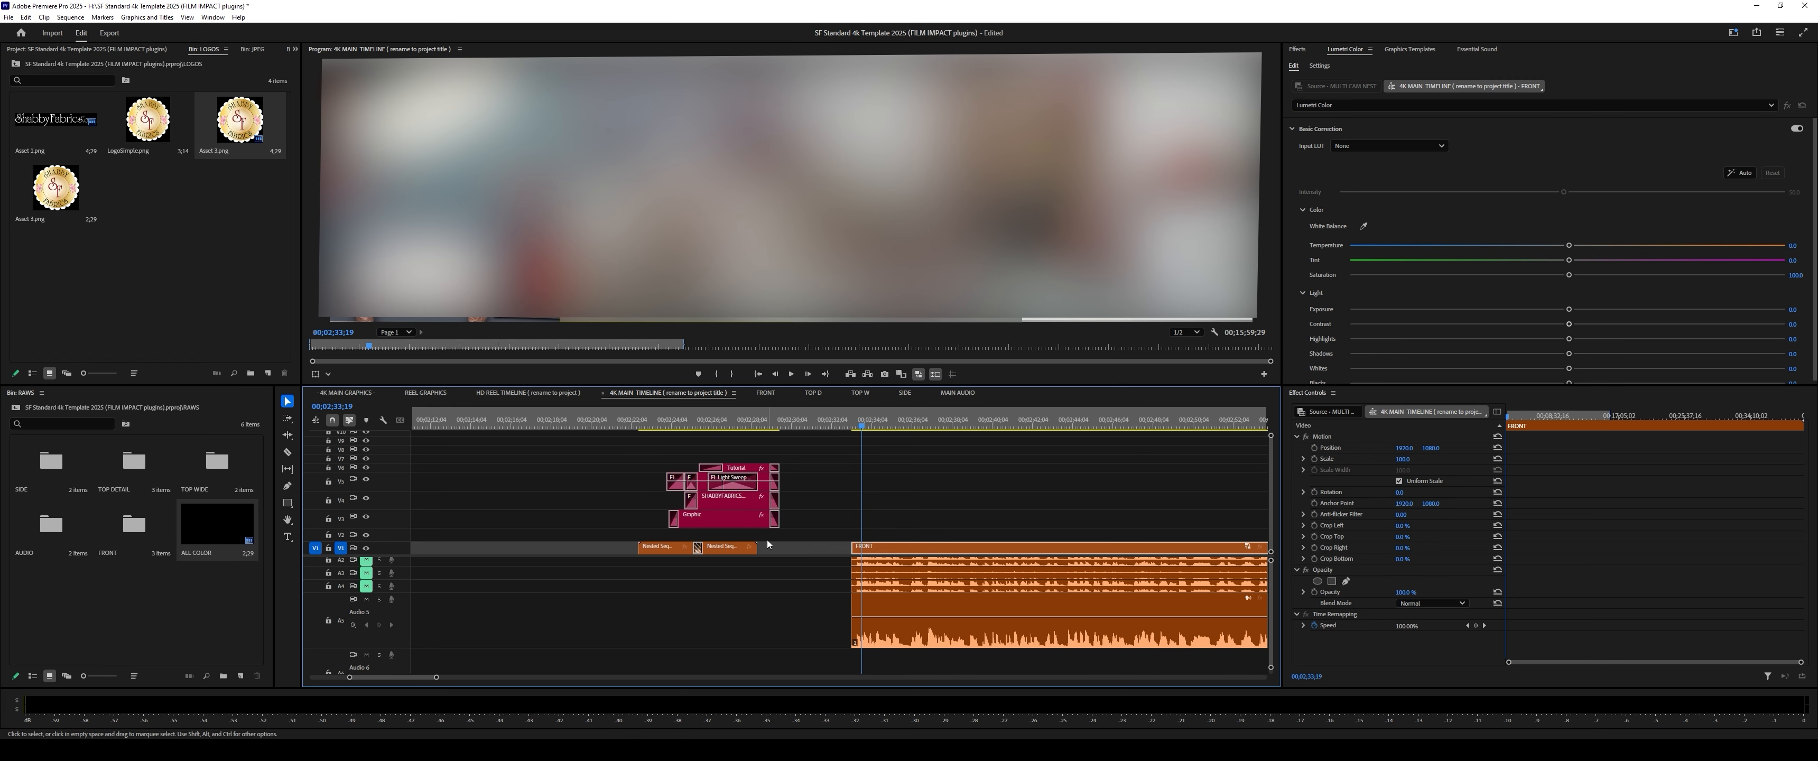
Step: Play and step frame by frame through the Cross Dissolve between the two nested sequences to examine the photo transition
click(695, 423)
key(=)
key(=)
key(=)
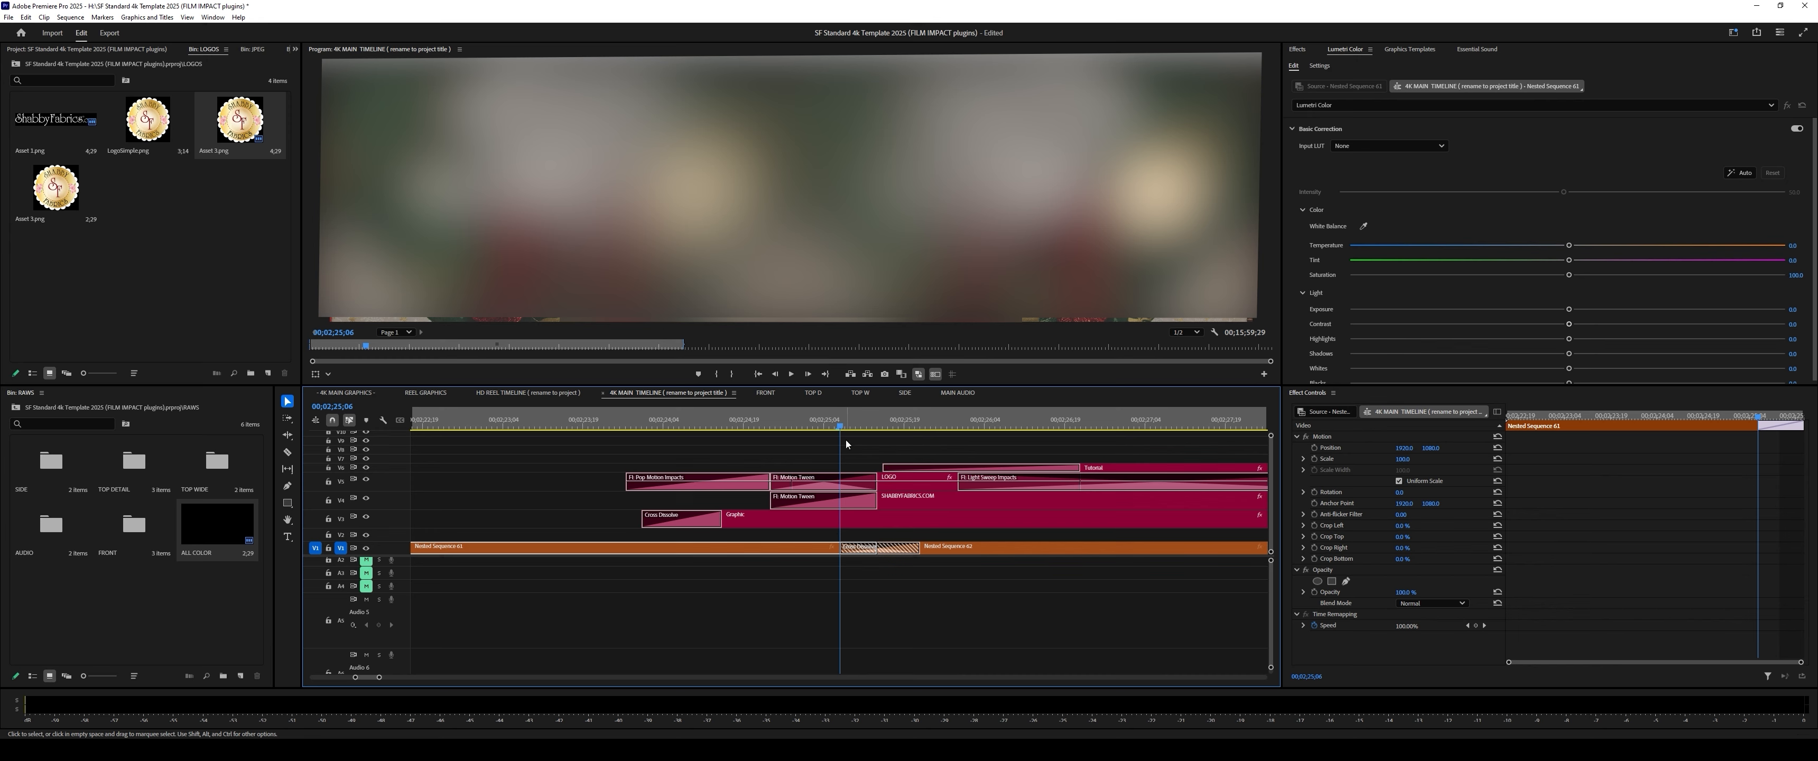
key(space)
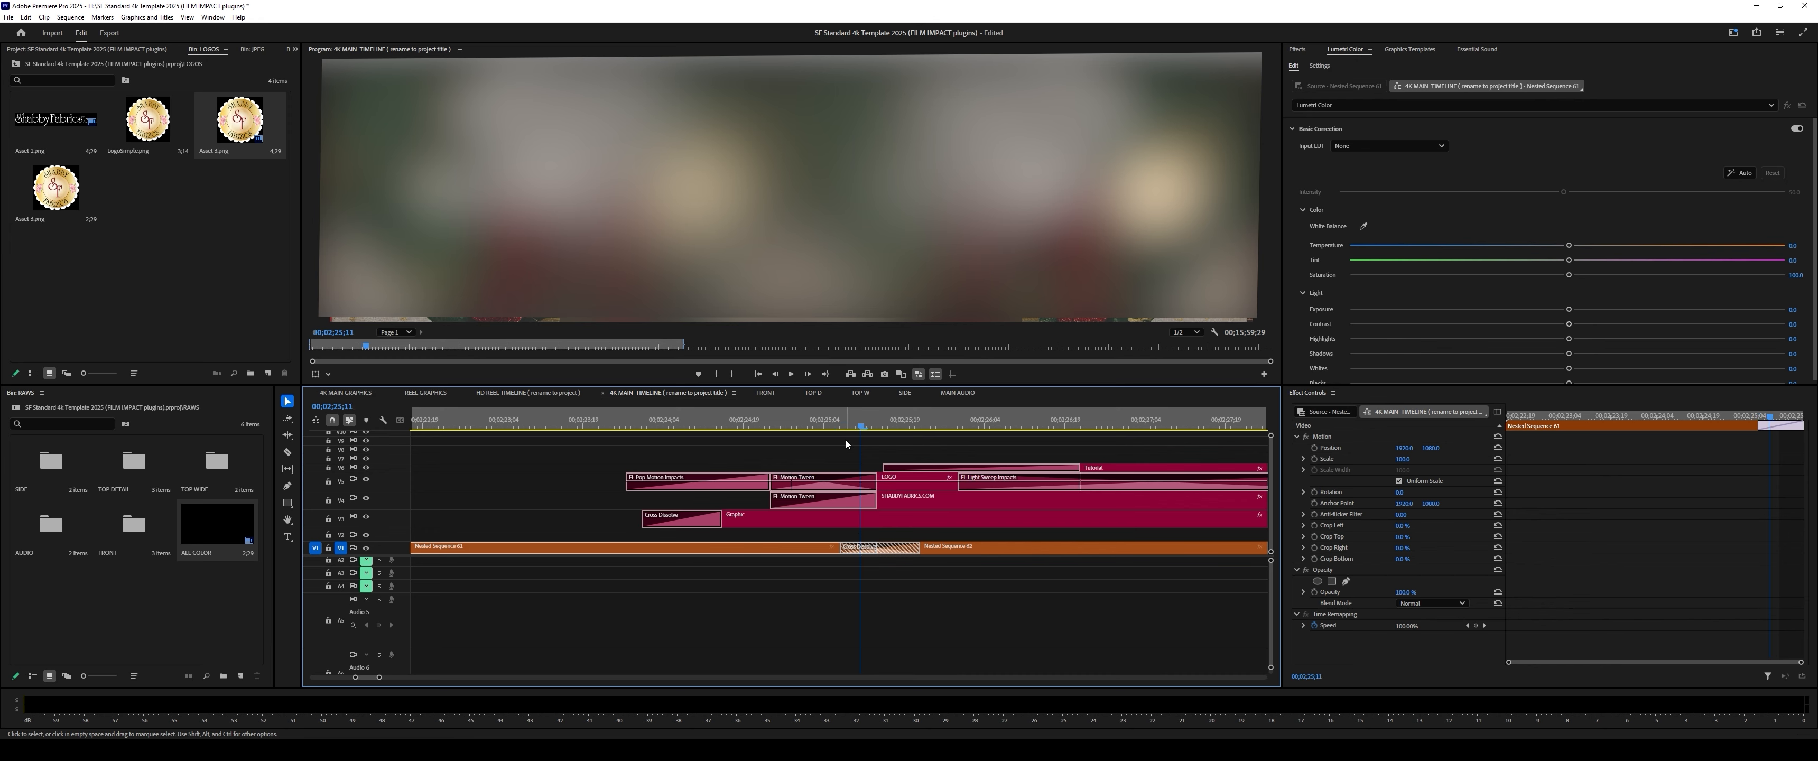
key(Left)
key(Left)
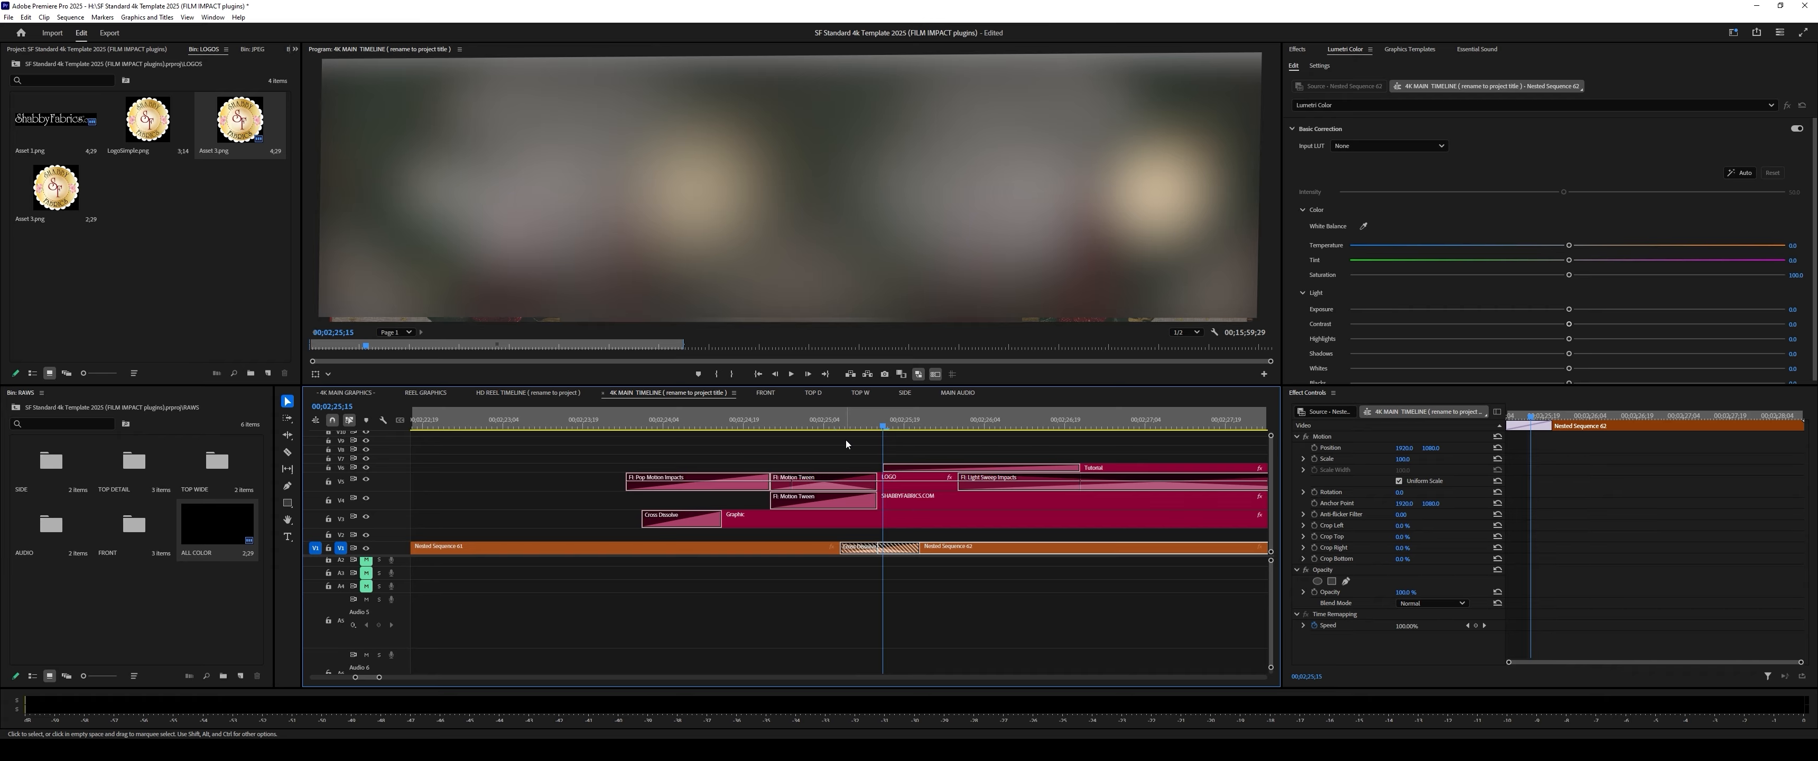
key(Right)
key(Right)
key(Right)
key(Right)
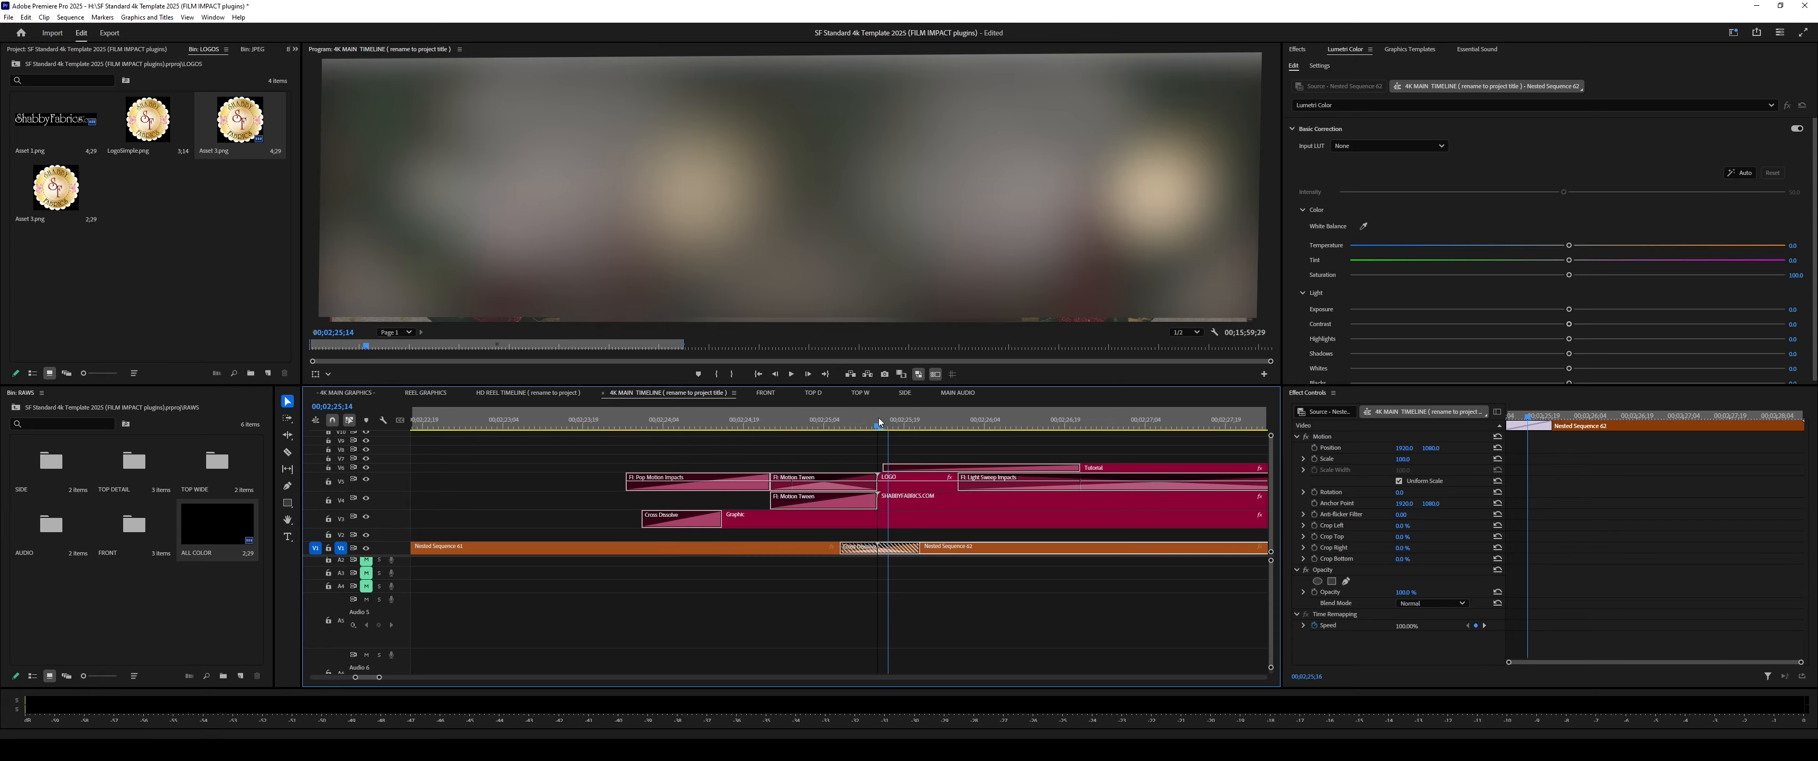
Step: Delete the Cross Dissolve between the two nested sequences
click(853, 425)
click(873, 549)
key(Delete)
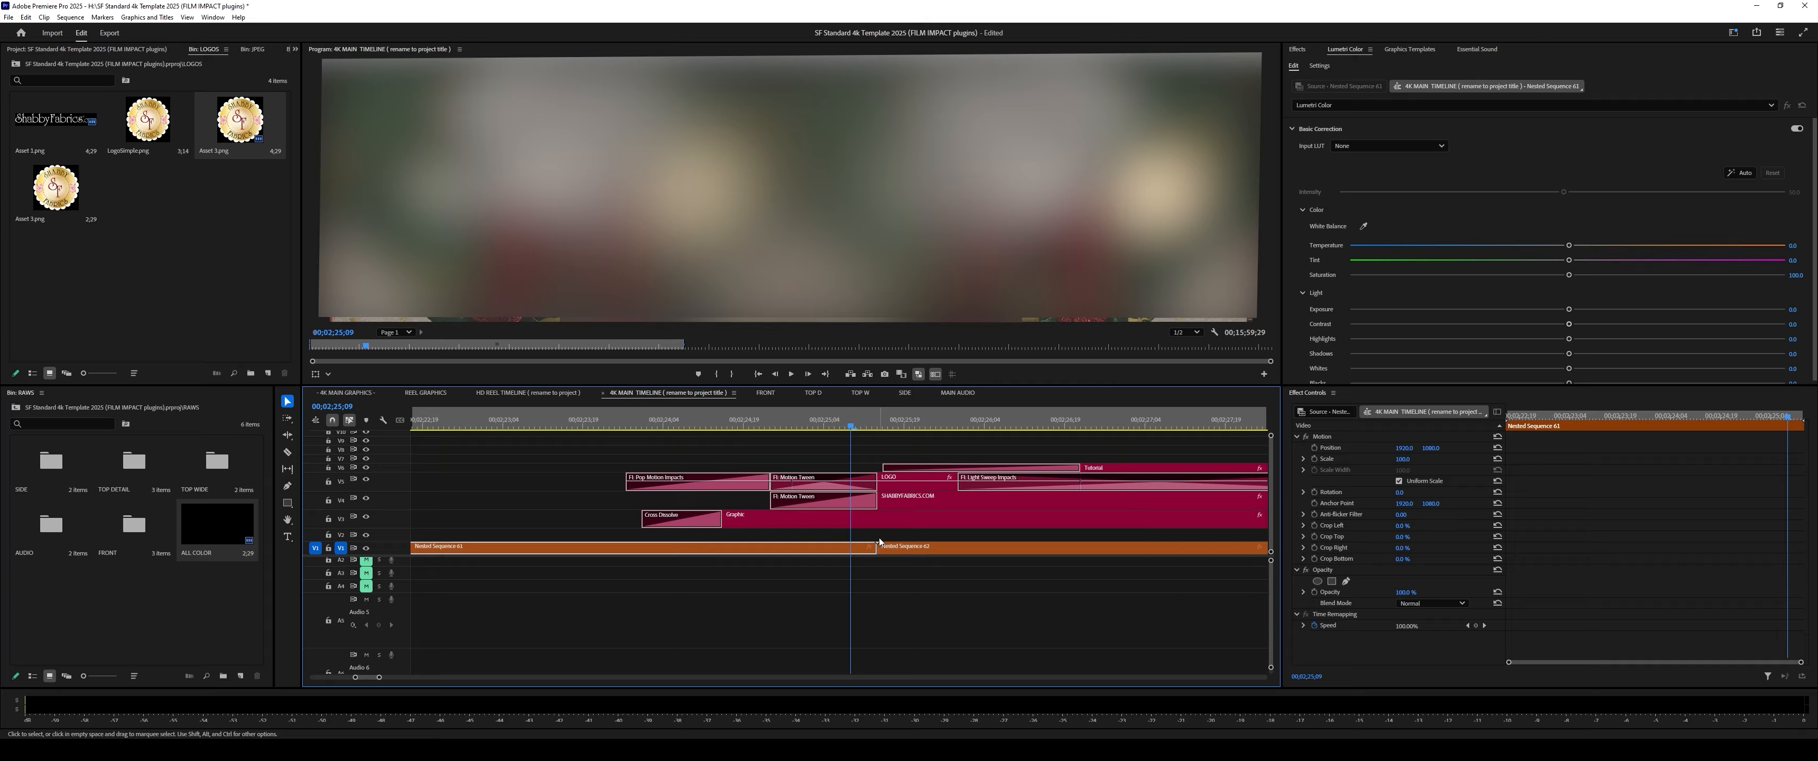
Step: Undo the recent edits back past the nesting of the photo clips, redoing the last one undone
click(801, 536)
key(minus)
key(minus)
key(ctrl+z)
key(ctrl+z)
key(ctrl+z)
key(ctrl+z)
key(ctrl+z)
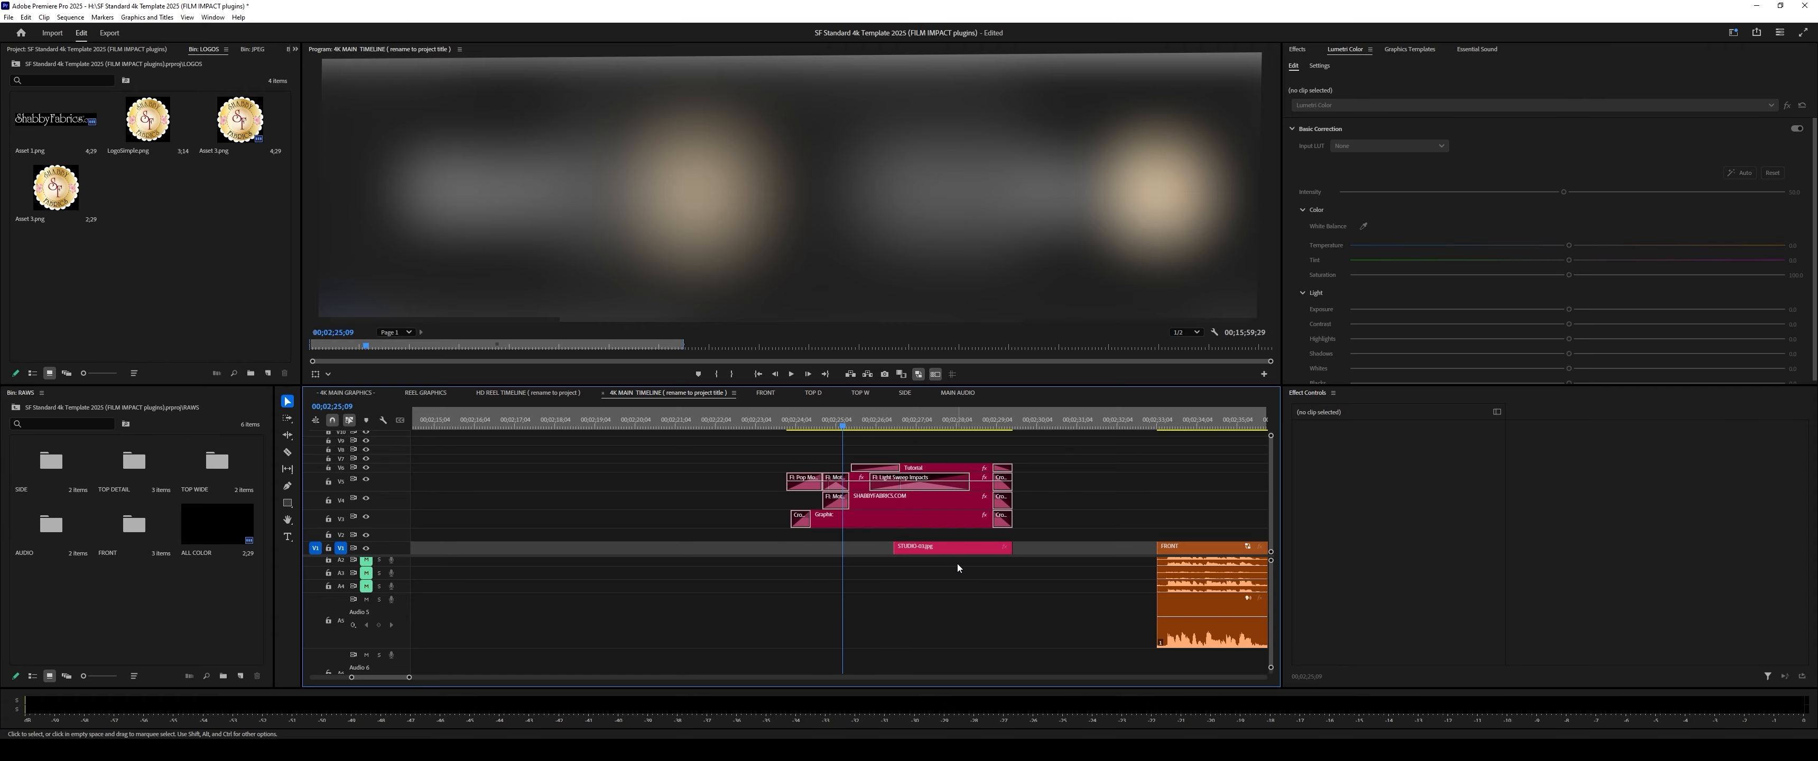
key(ctrl+shift+z)
Step: Move STUDIO-03.jpg and the title graphics up to the start of the FRONT clip and apply a Cross Dissolve between the photo and FRONT
drag(911, 549, 1096, 549)
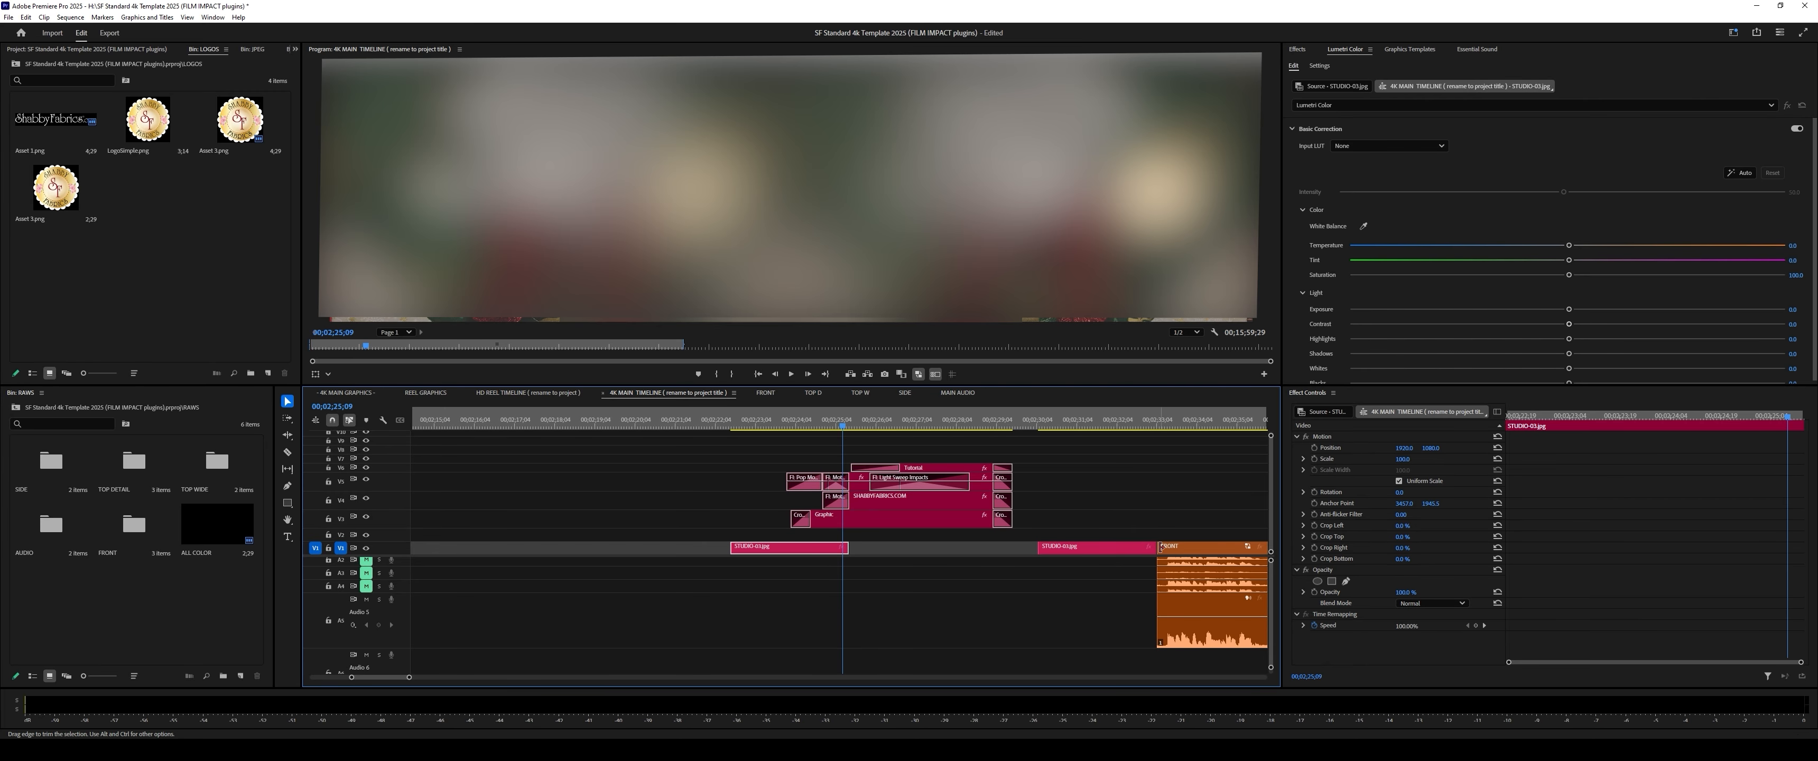
drag(942, 442, 1007, 522)
click(1158, 557)
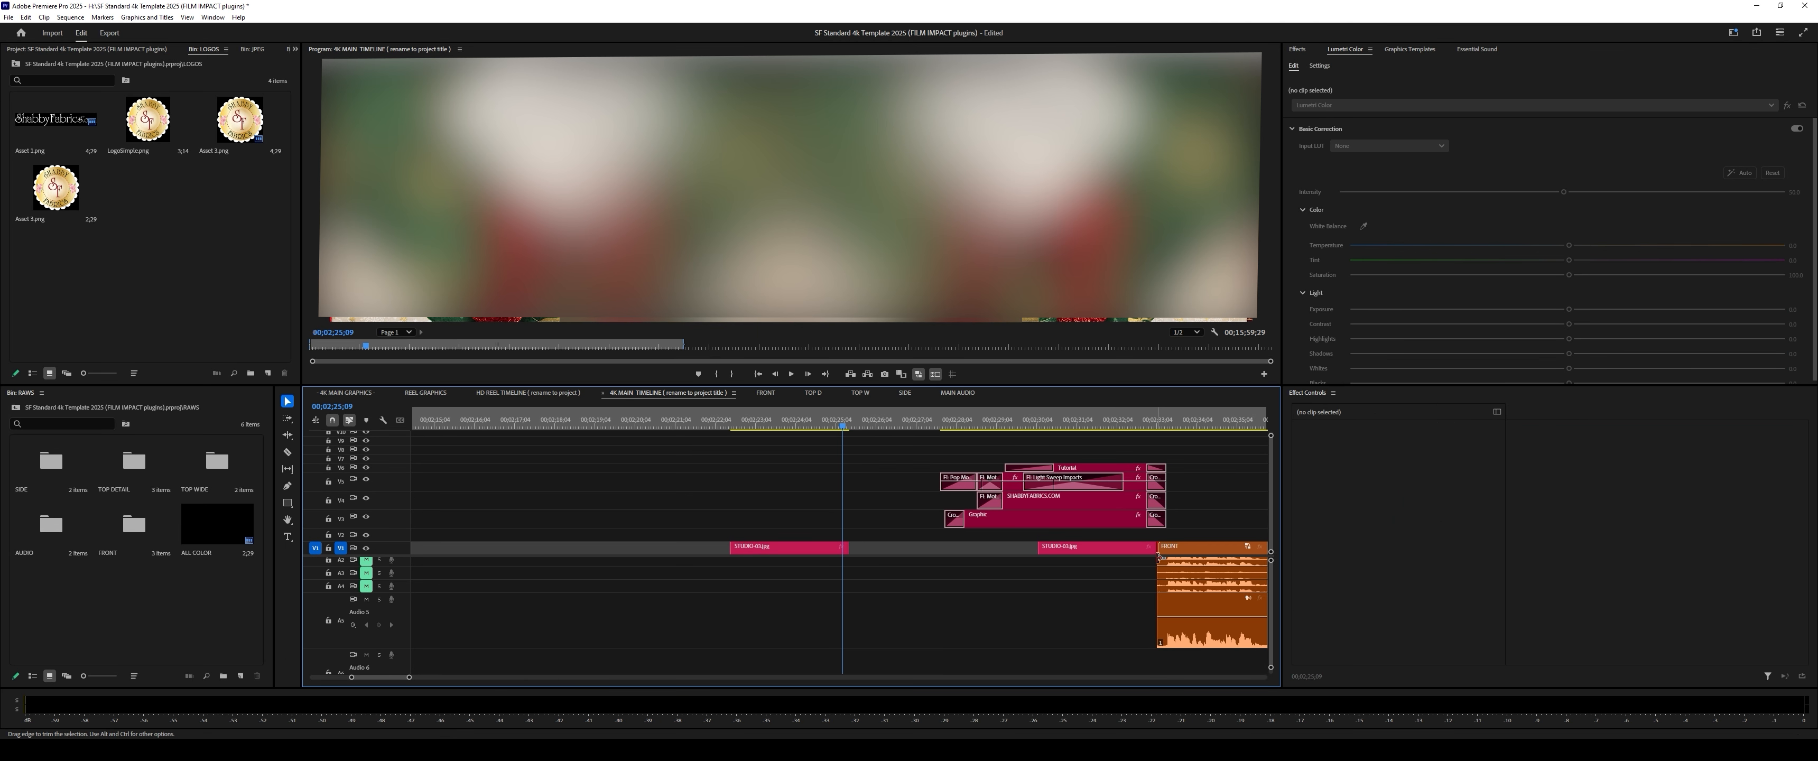
key(ctrl+d)
Step: Shift the title graphics slightly so their closing dissolves line up with the dissolve between STUDIO-03.jpg and FRONT
click(1146, 426)
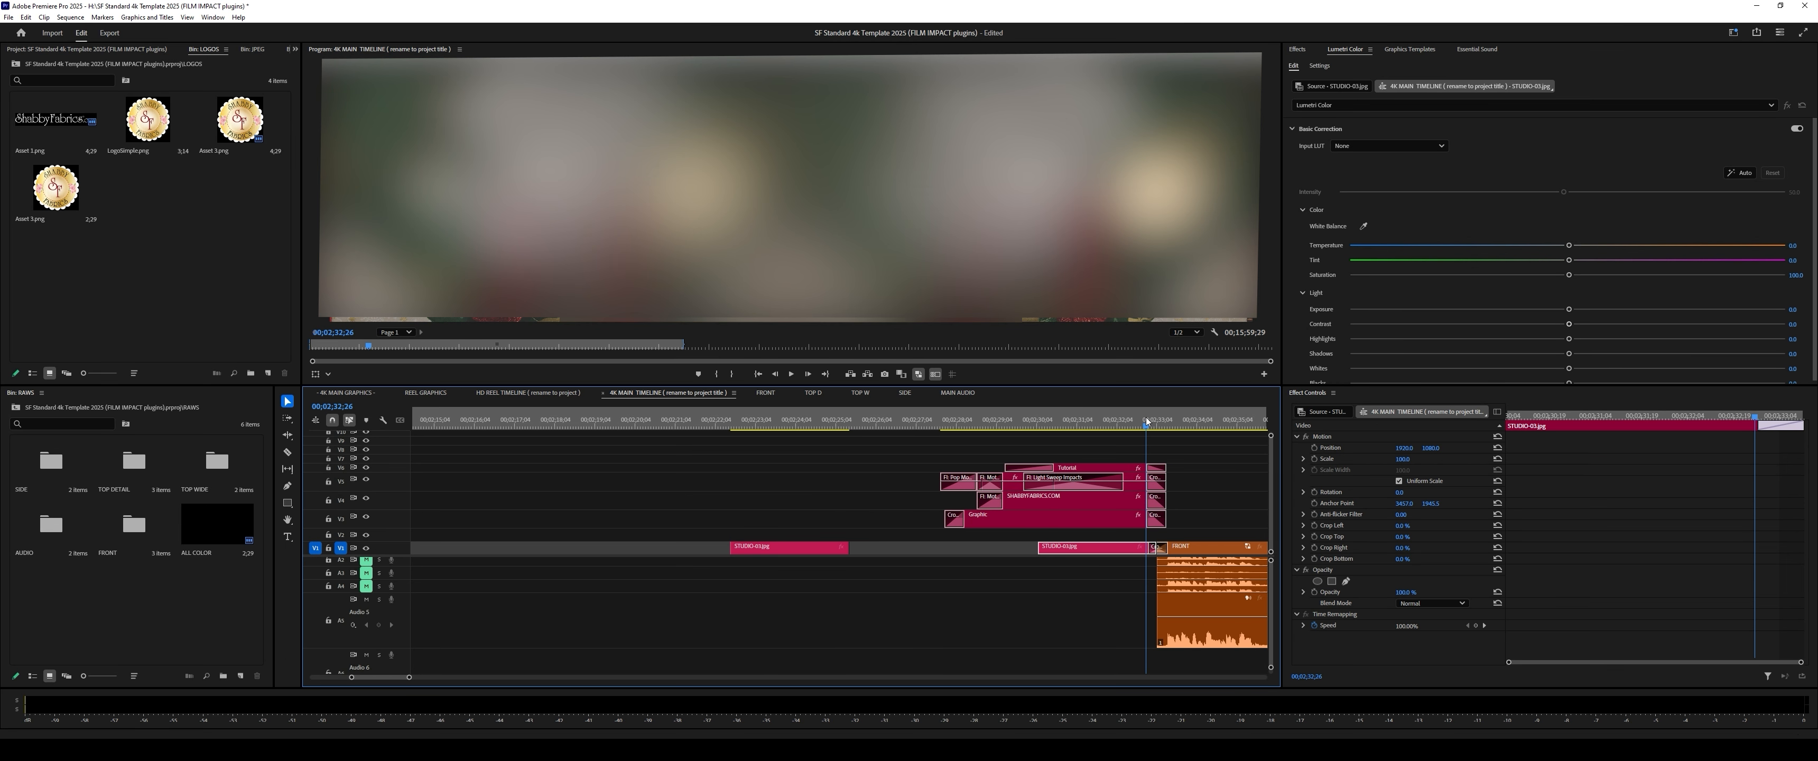
key(c)
key(v)
key(equal)
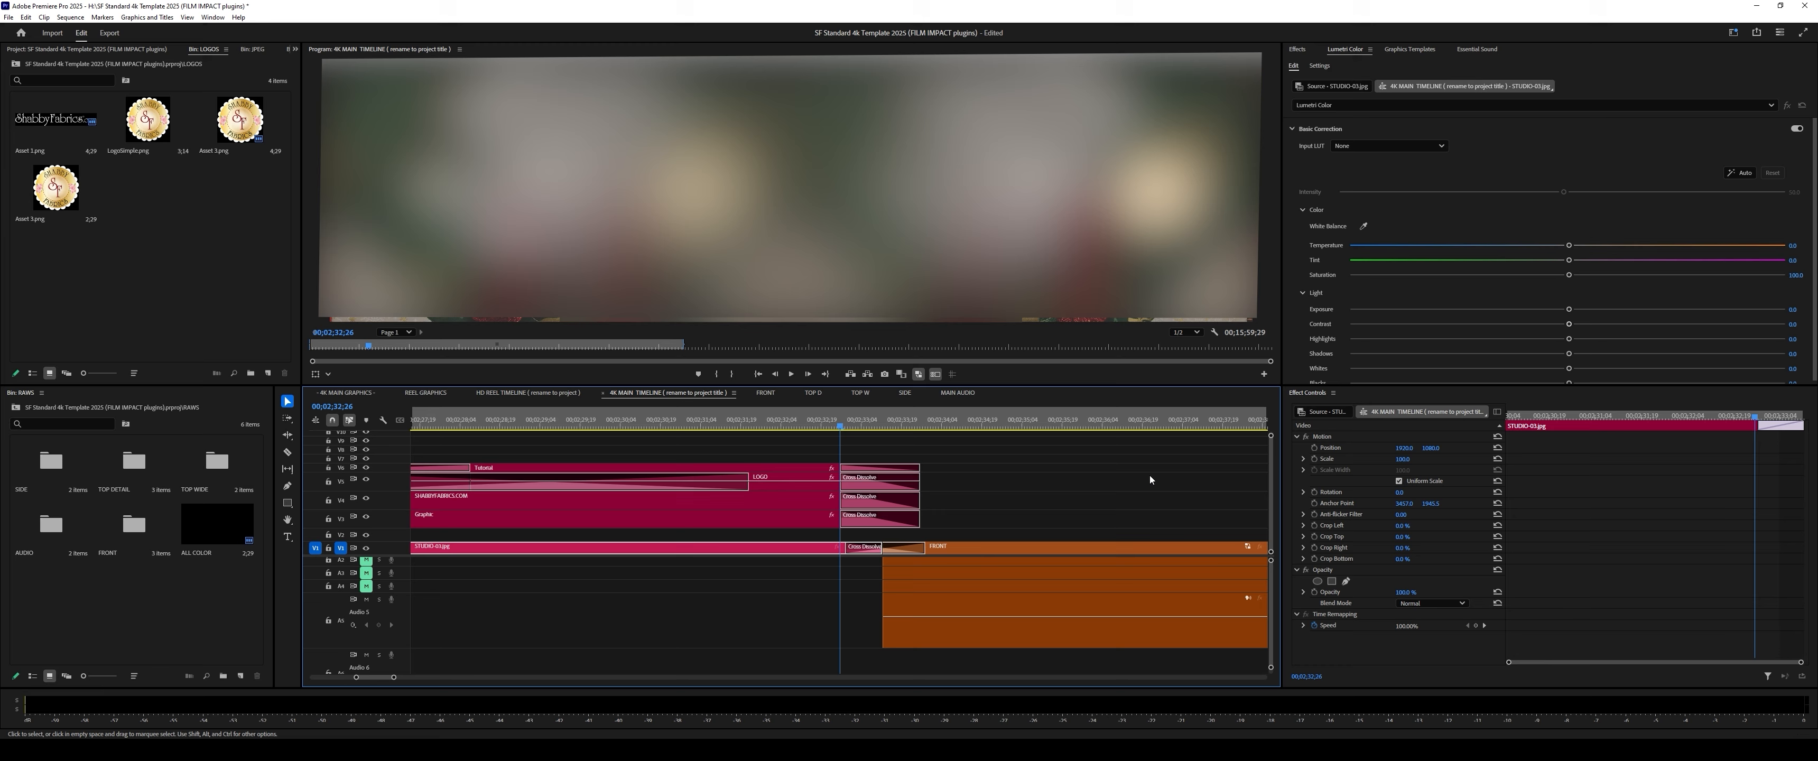
key(minus)
key(minus)
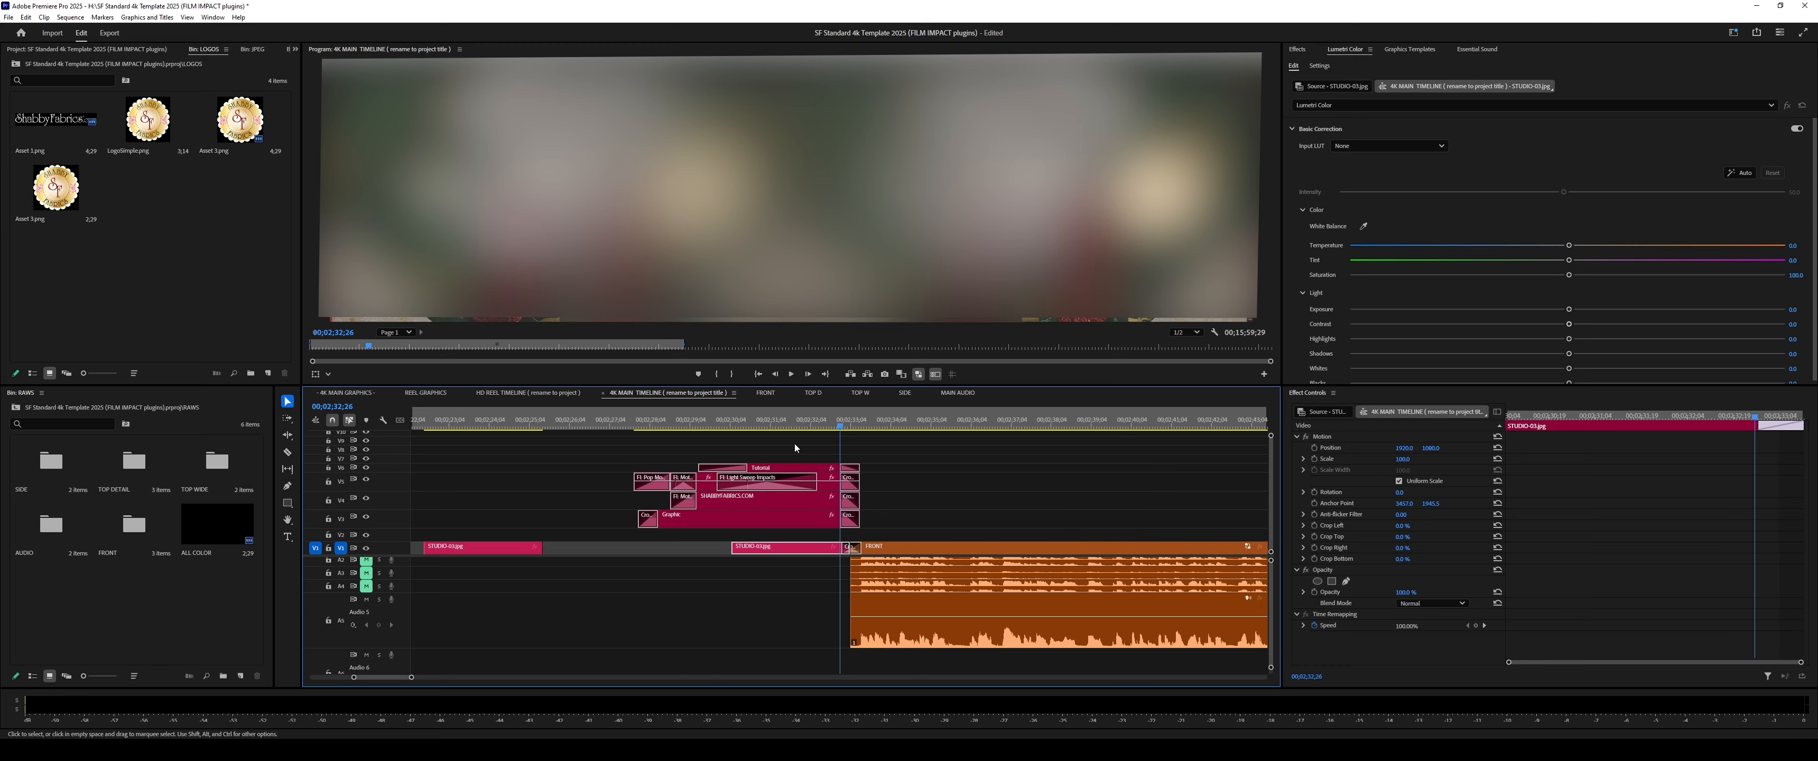
drag(794, 443, 714, 520)
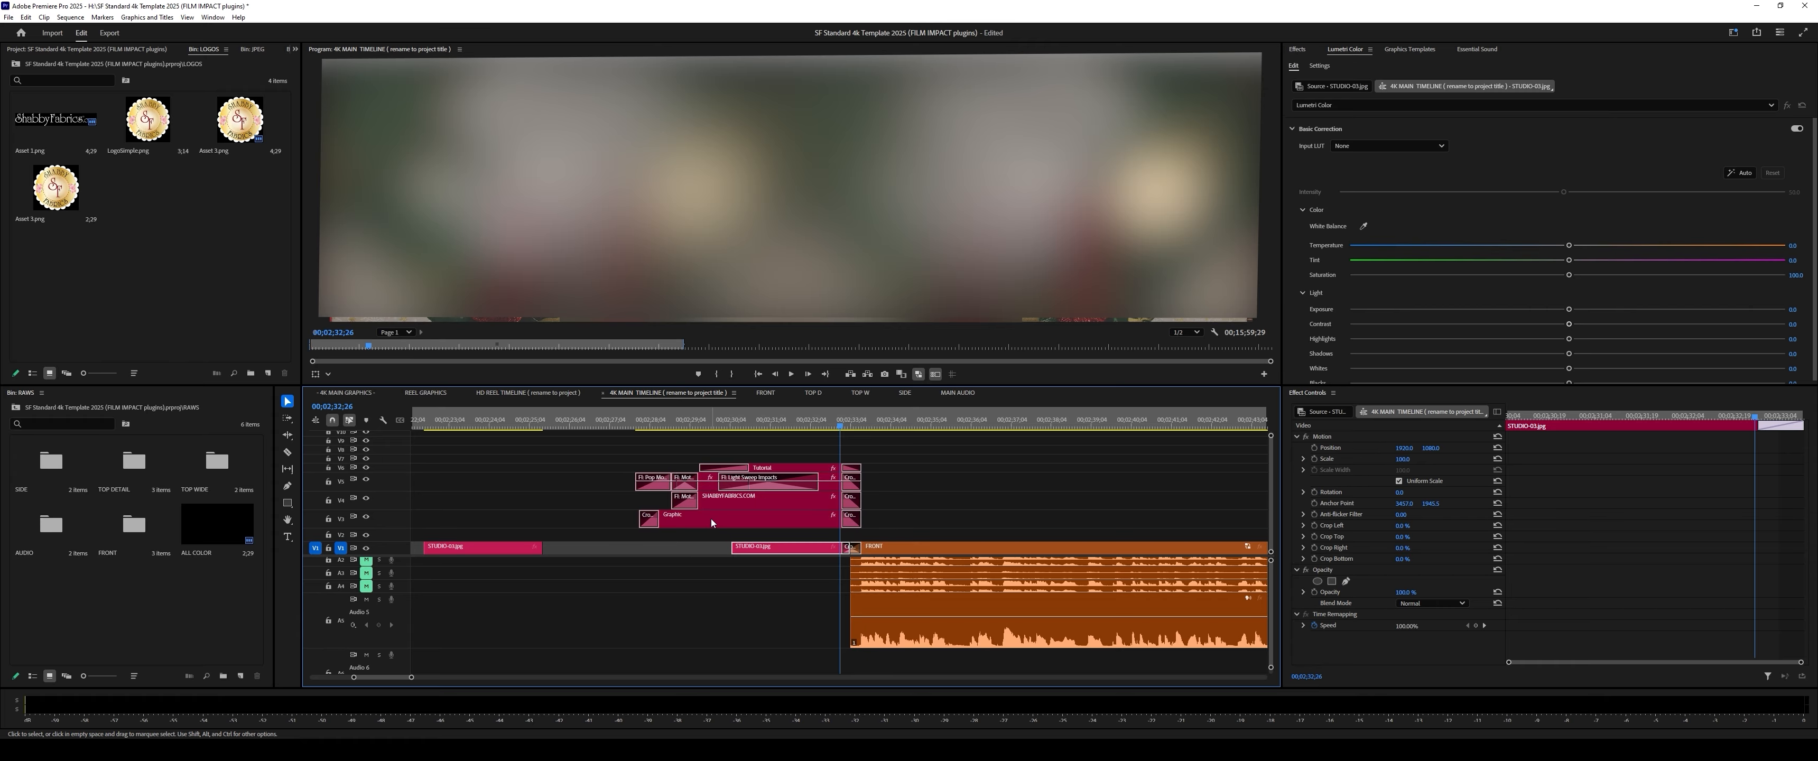
Step: Delete the detached earlier STUDIO-03.jpg clip from the timeline
key(minus)
click(661, 545)
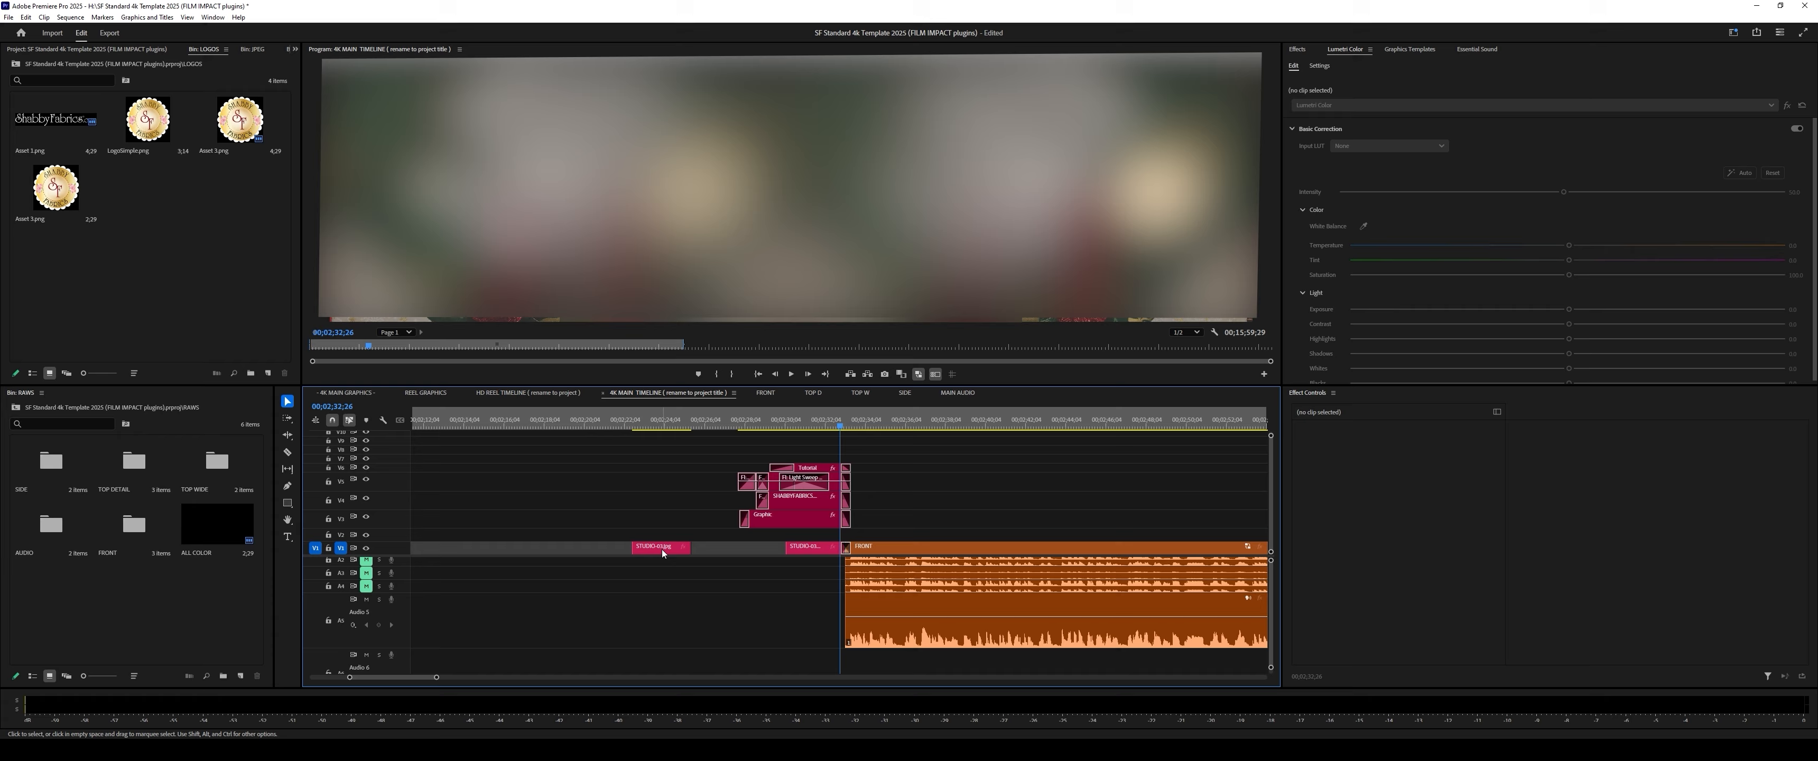
key(Delete)
Step: Place STUDIO-08.jpg from the JPEG bin on the timeline directly before a lengthened STUDIO-03.jpg clip and check the photo's playback
click(252, 48)
drag(148, 255, 611, 557)
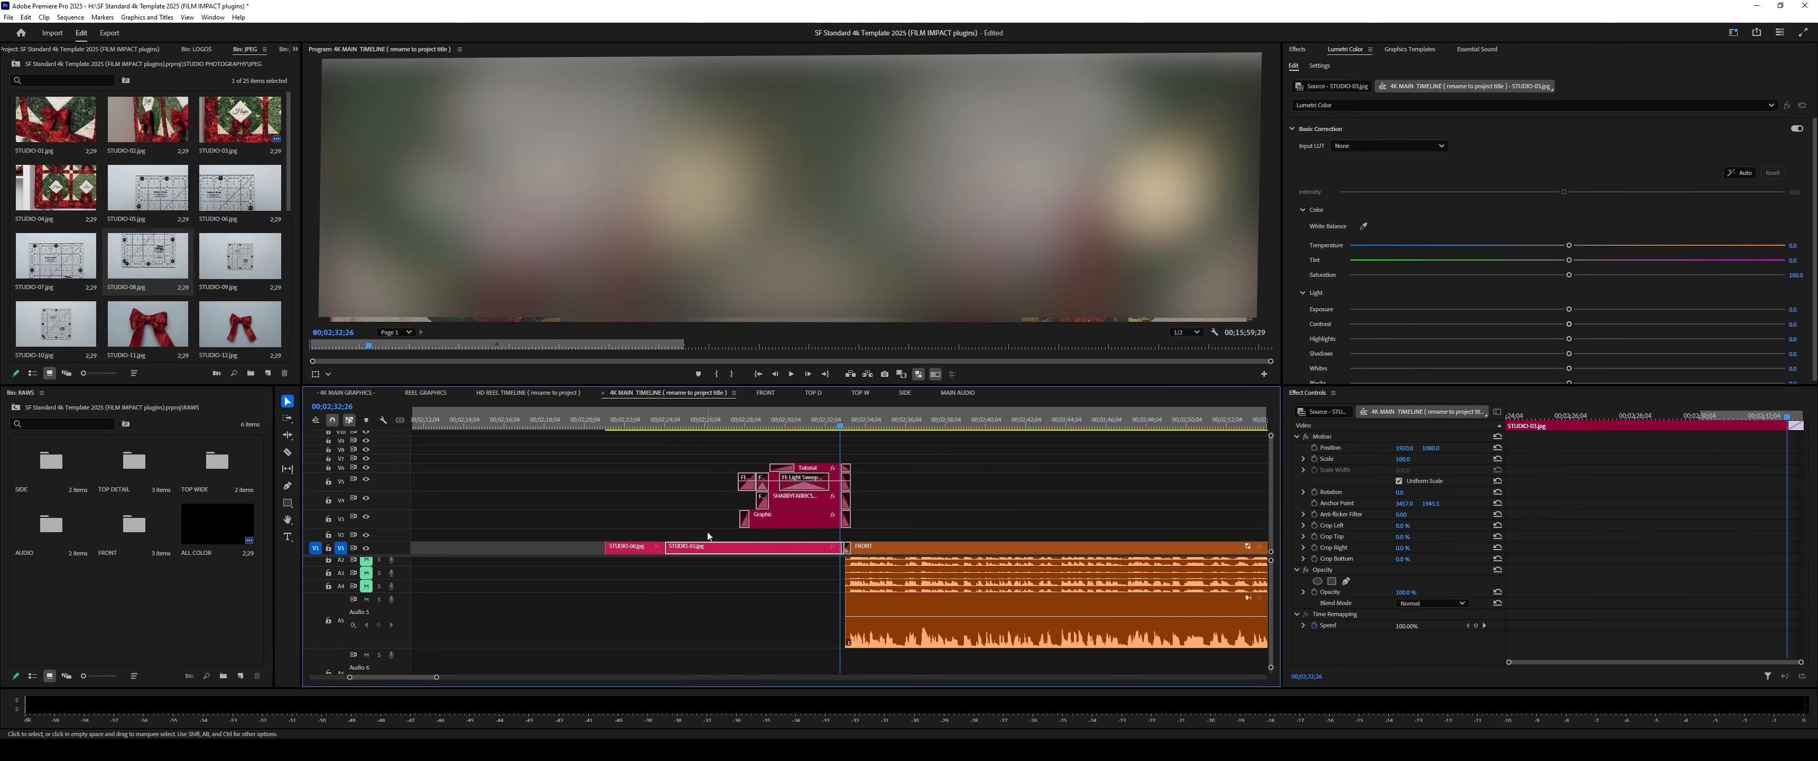
mouse_move(727, 423)
mouse_down()
mouse_move(676, 423)
mouse_move(713, 426)
mouse_up()
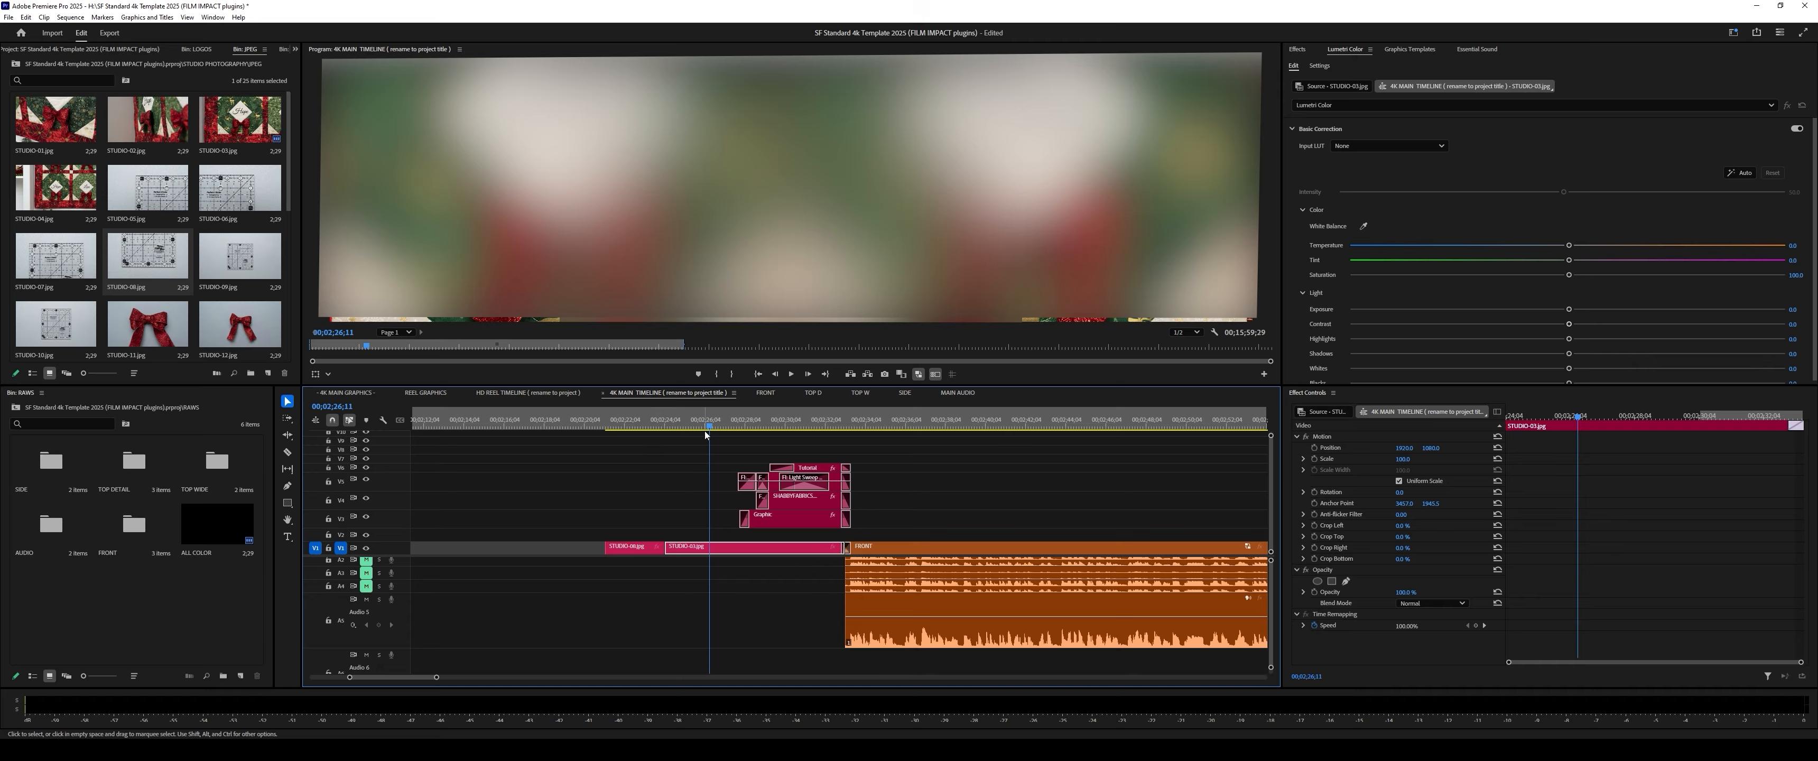
drag(709, 425, 698, 425)
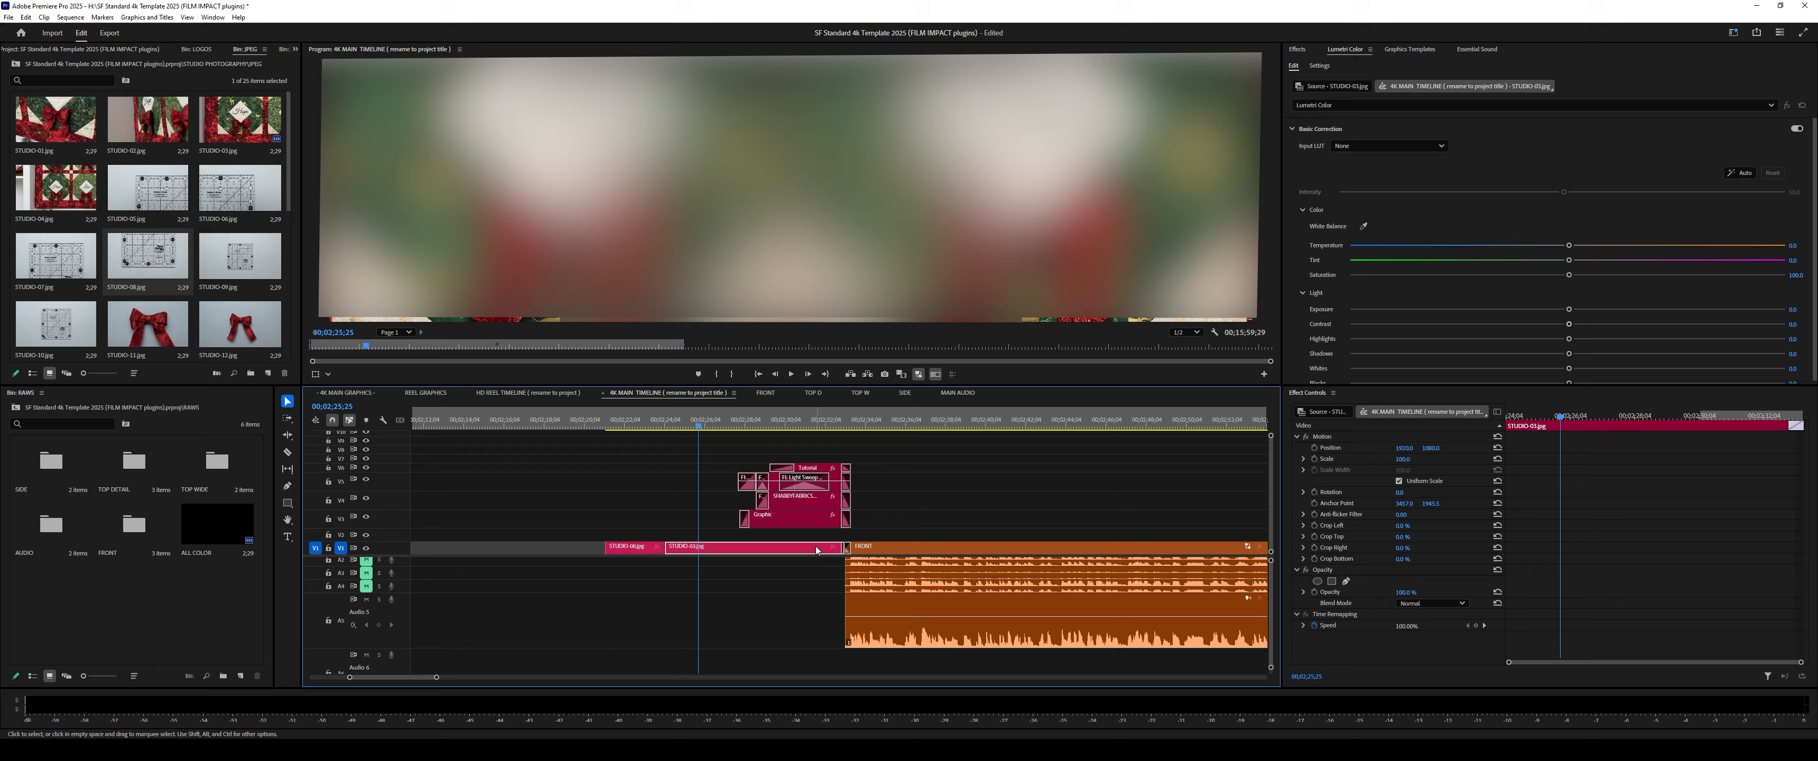
Step: Move the STUDIO-03.jpg and STUDIO-08.jpg clips up one video track
key(alt+Up)
click(644, 544)
key(alt+Up)
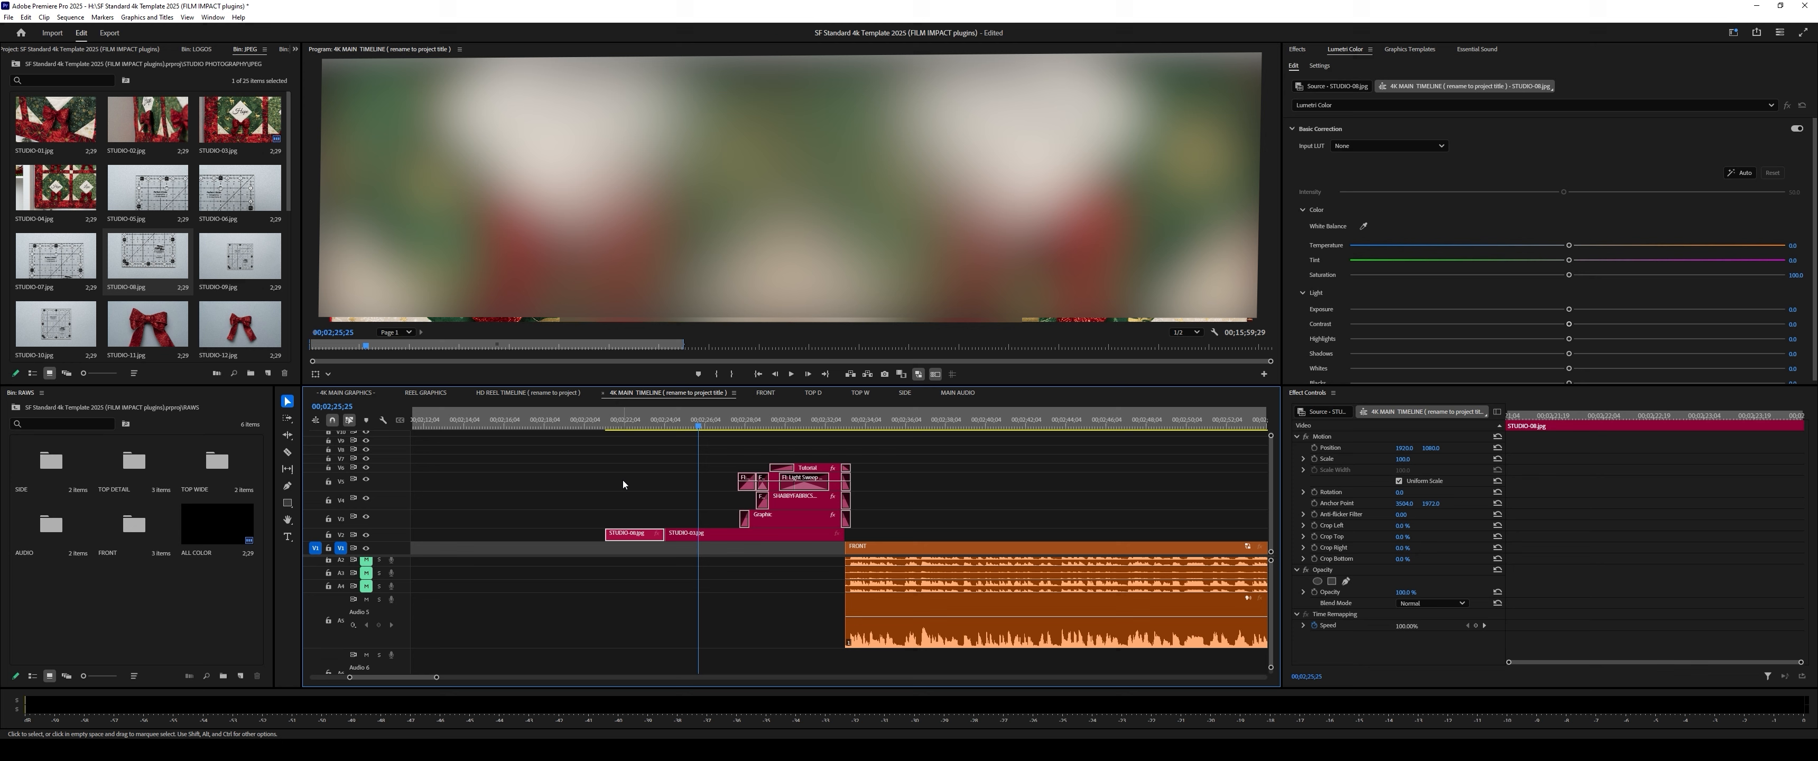
Step: Nest the STUDIO-03.jpg clip under the default nested sequence name
click(425, 421)
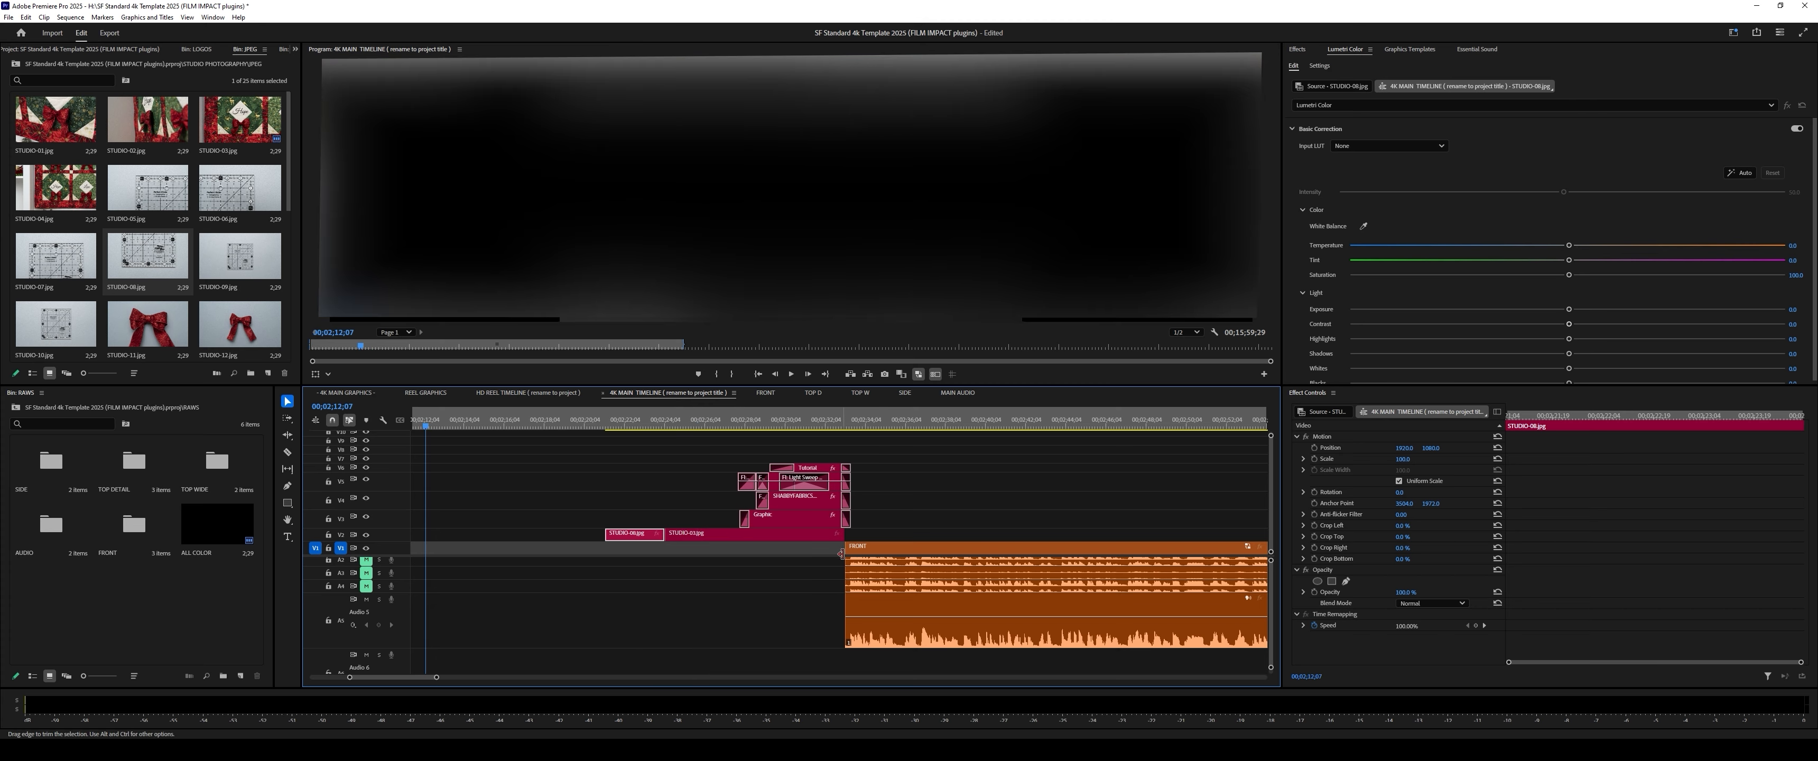
drag(642, 422, 714, 423)
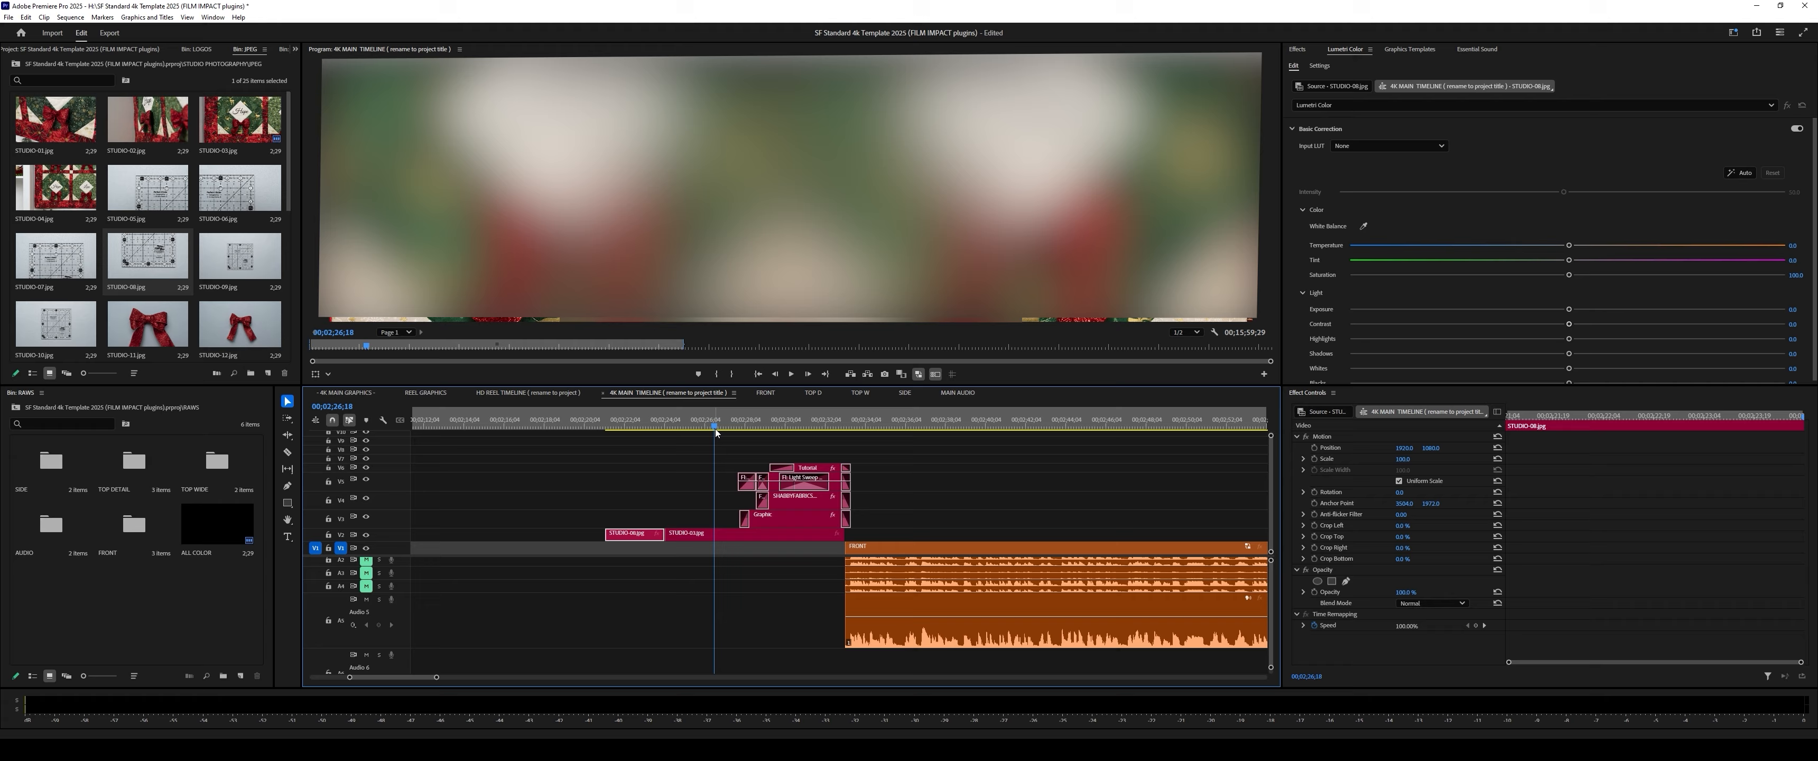
click(718, 532)
key(c)
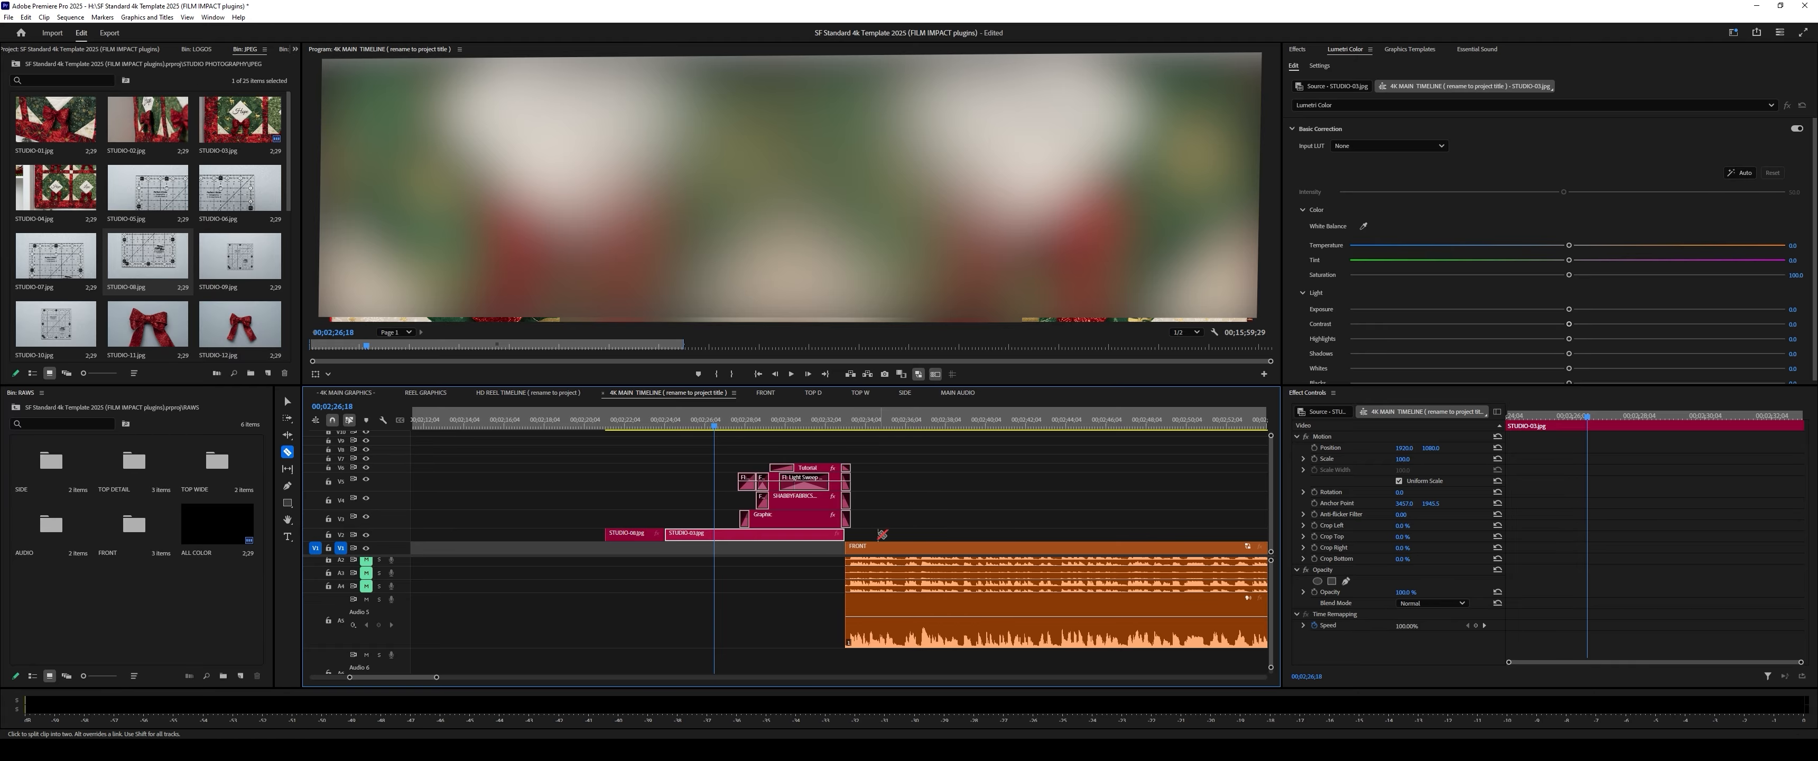
key(v)
key(equal)
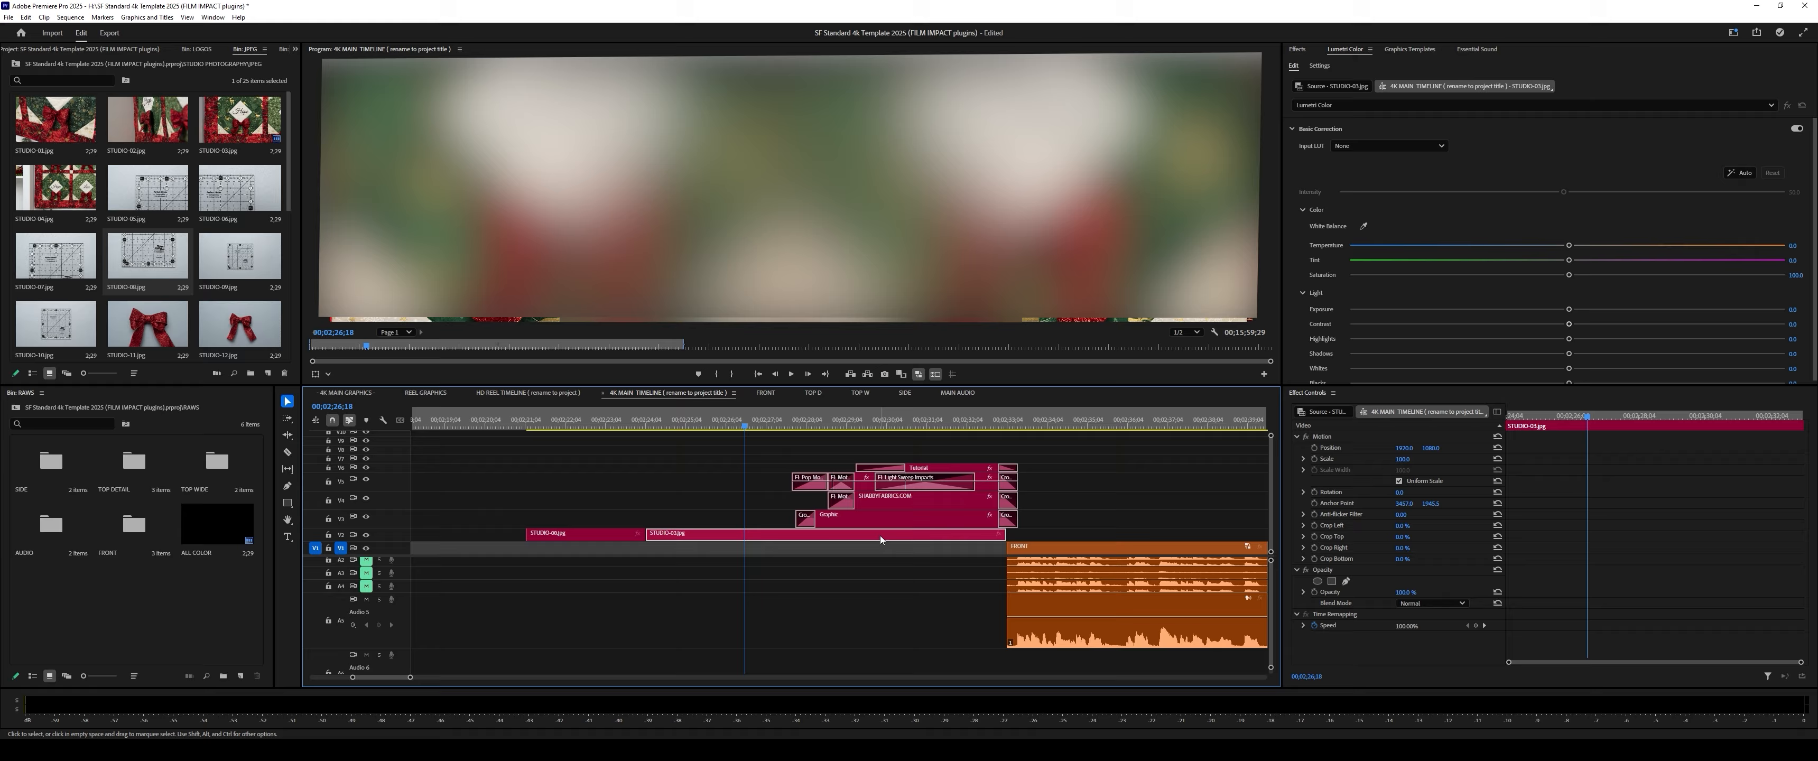
right_click(981, 534)
click(1010, 284)
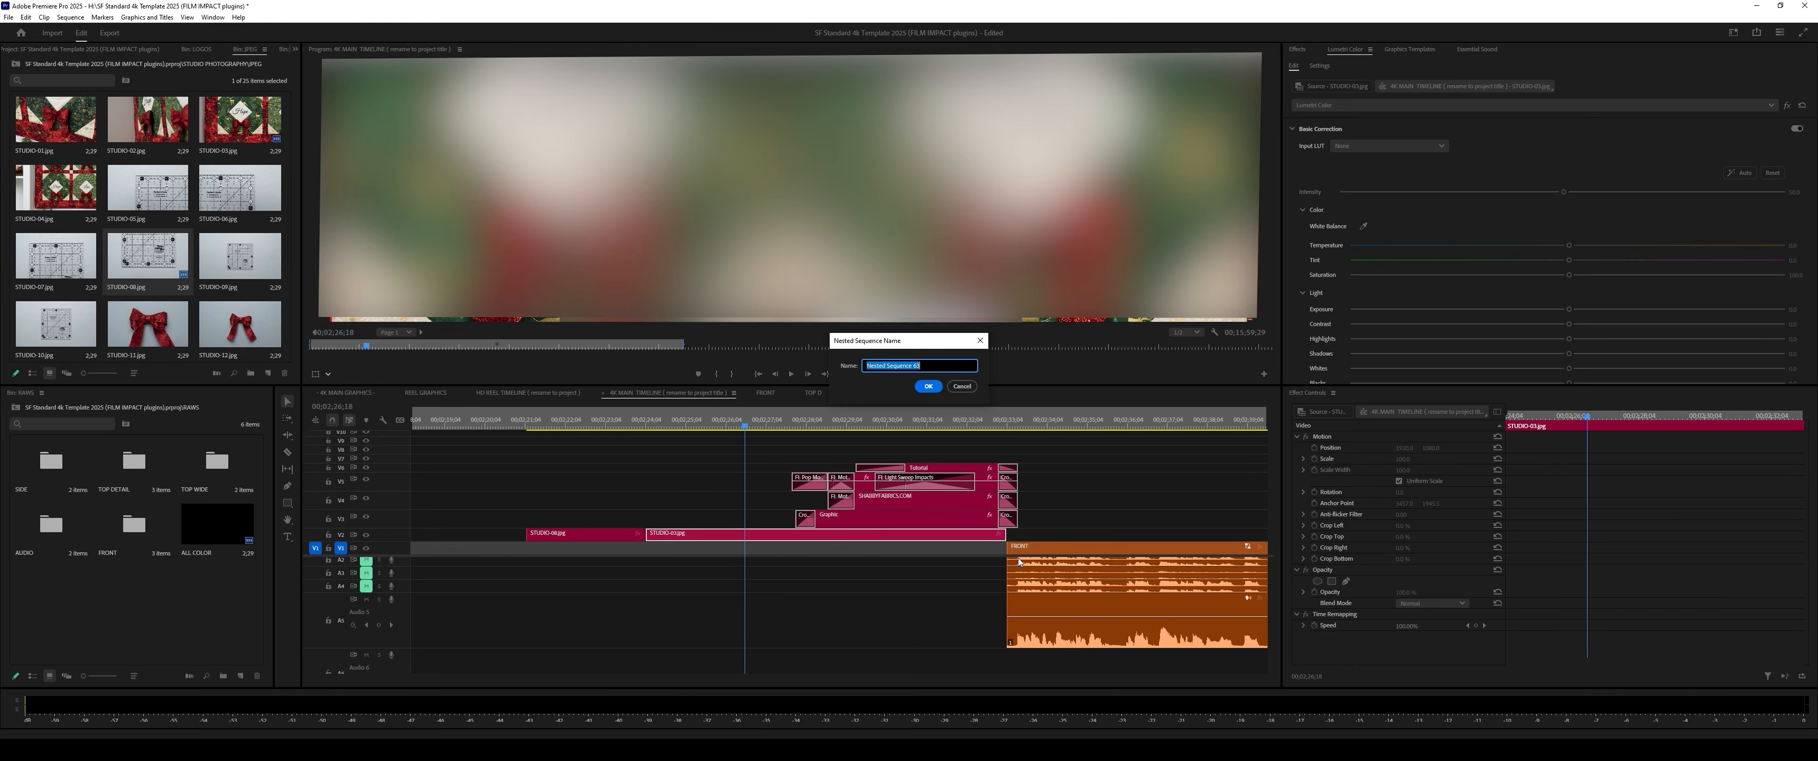
click(930, 386)
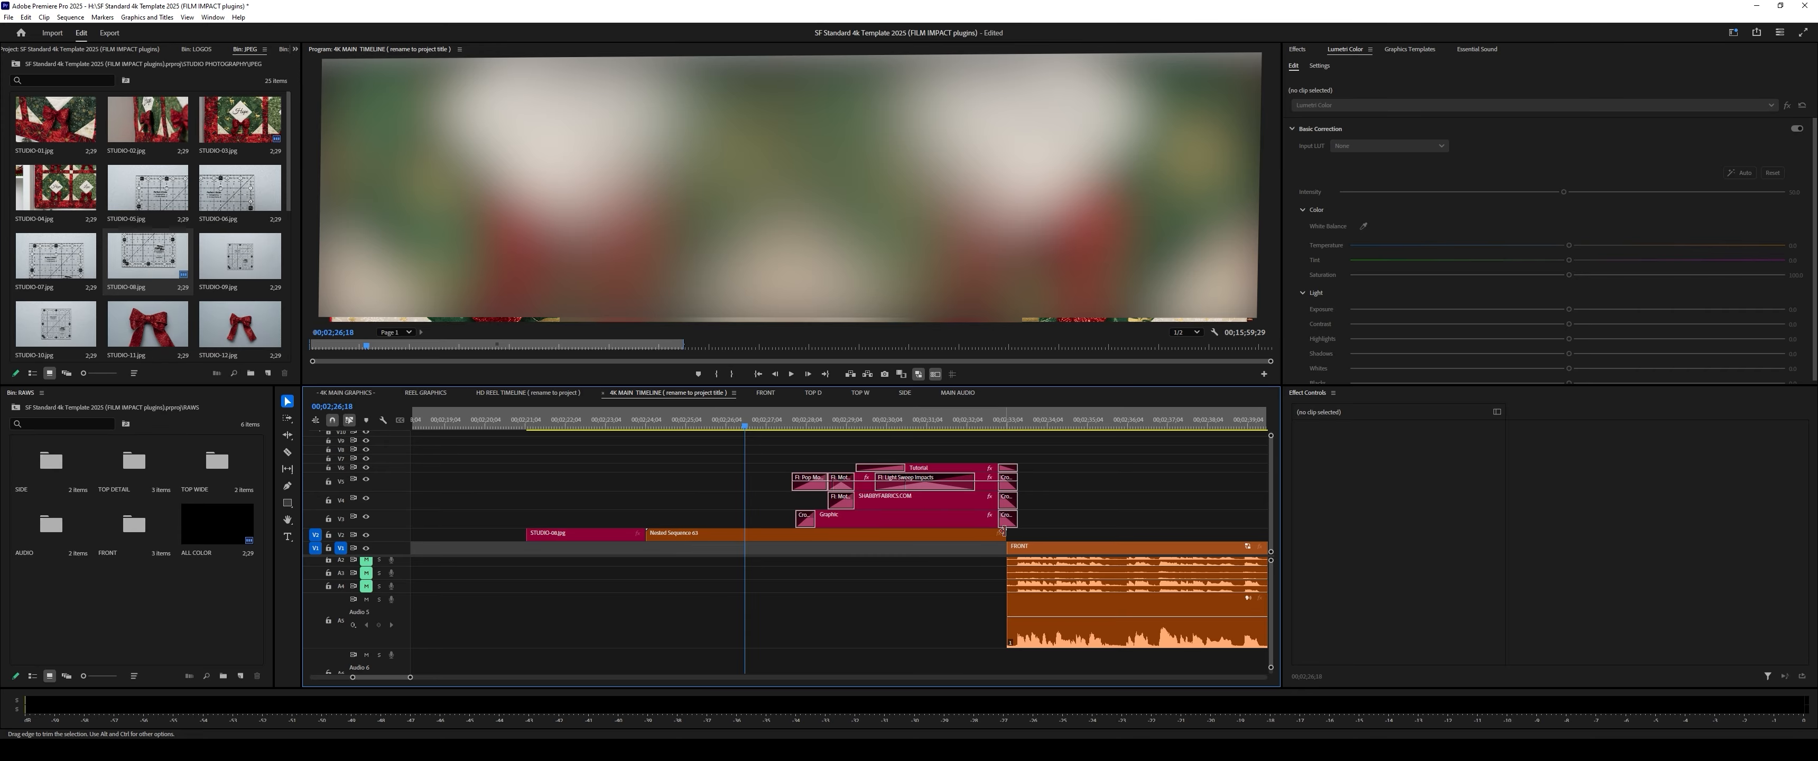
Step: Move the photo nest down to the FRONT clip's track, directly before that clip, and add a cross dissolve at its end
drag(951, 536, 1002, 546)
key(ctrl+d)
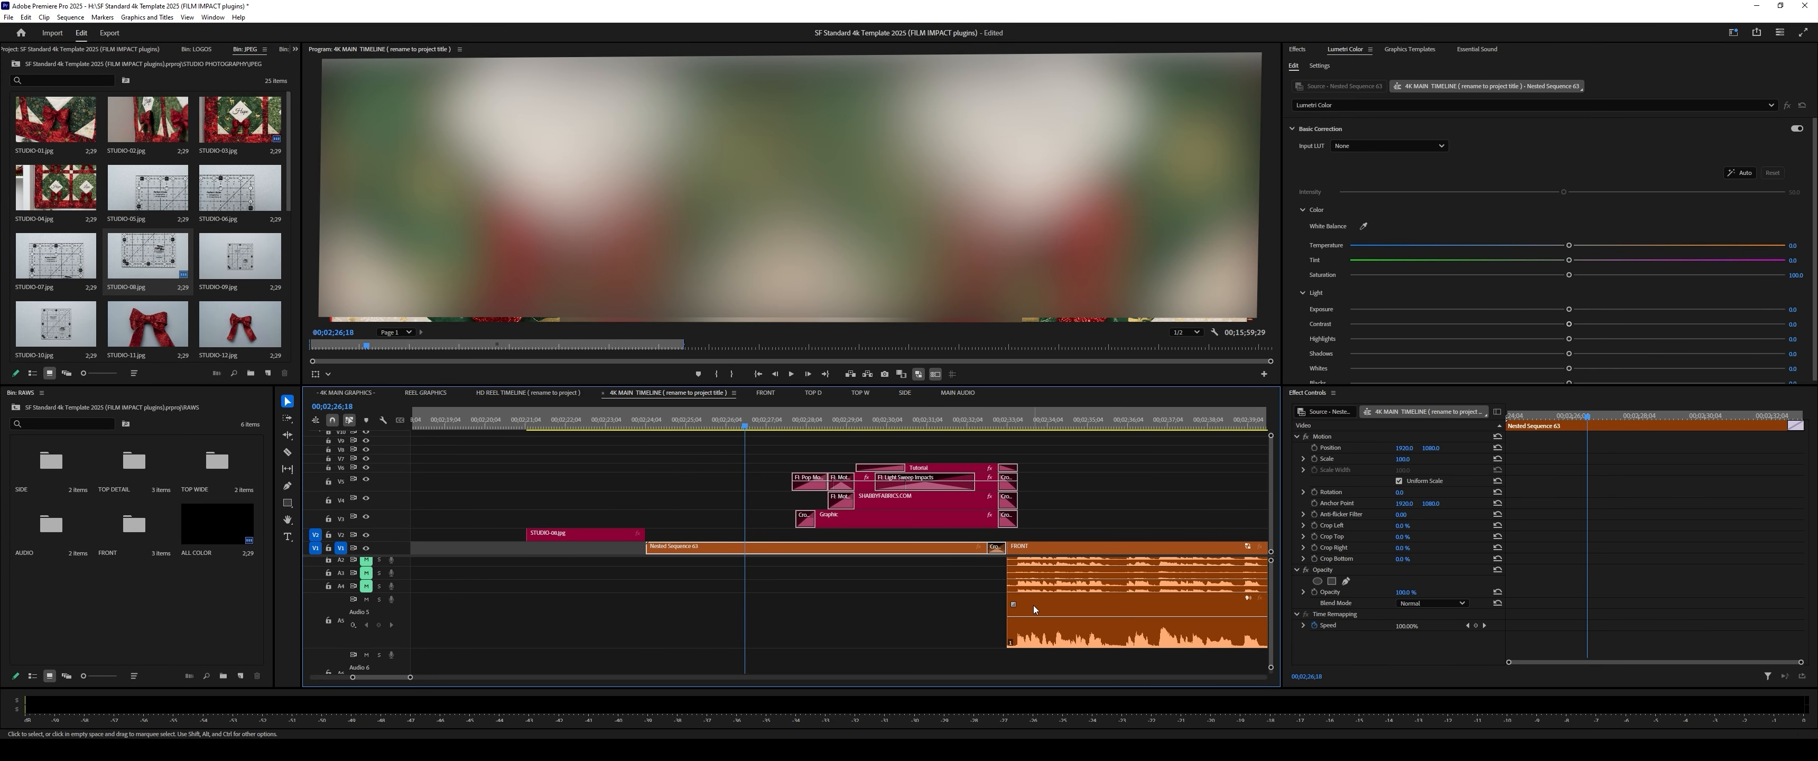
click(1013, 425)
key(equal)
key(equal)
key(equal)
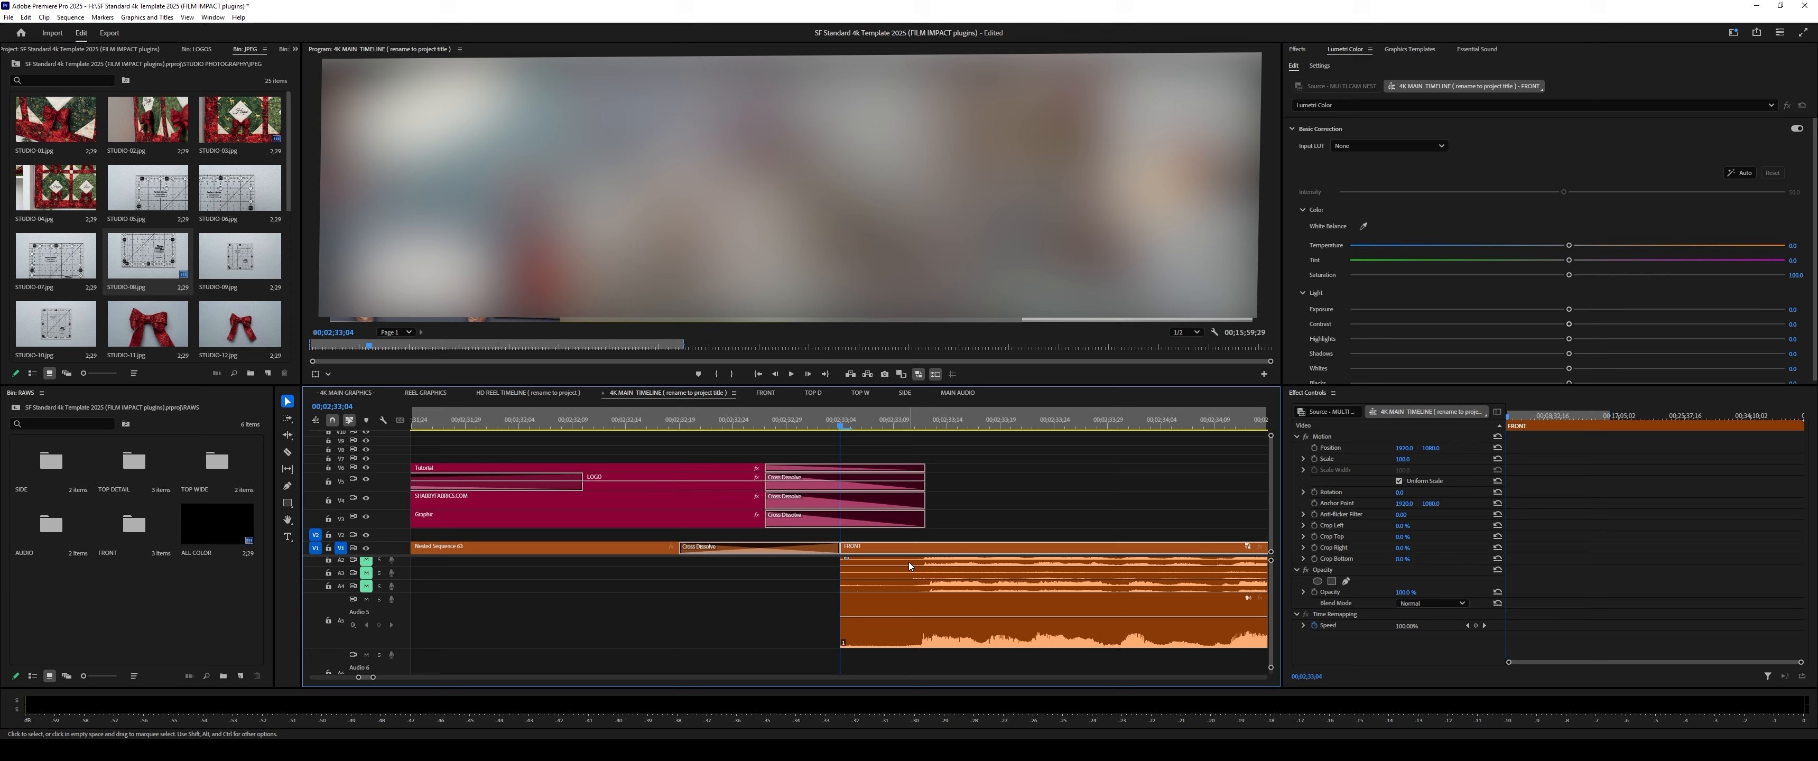
key(minus)
key(minus)
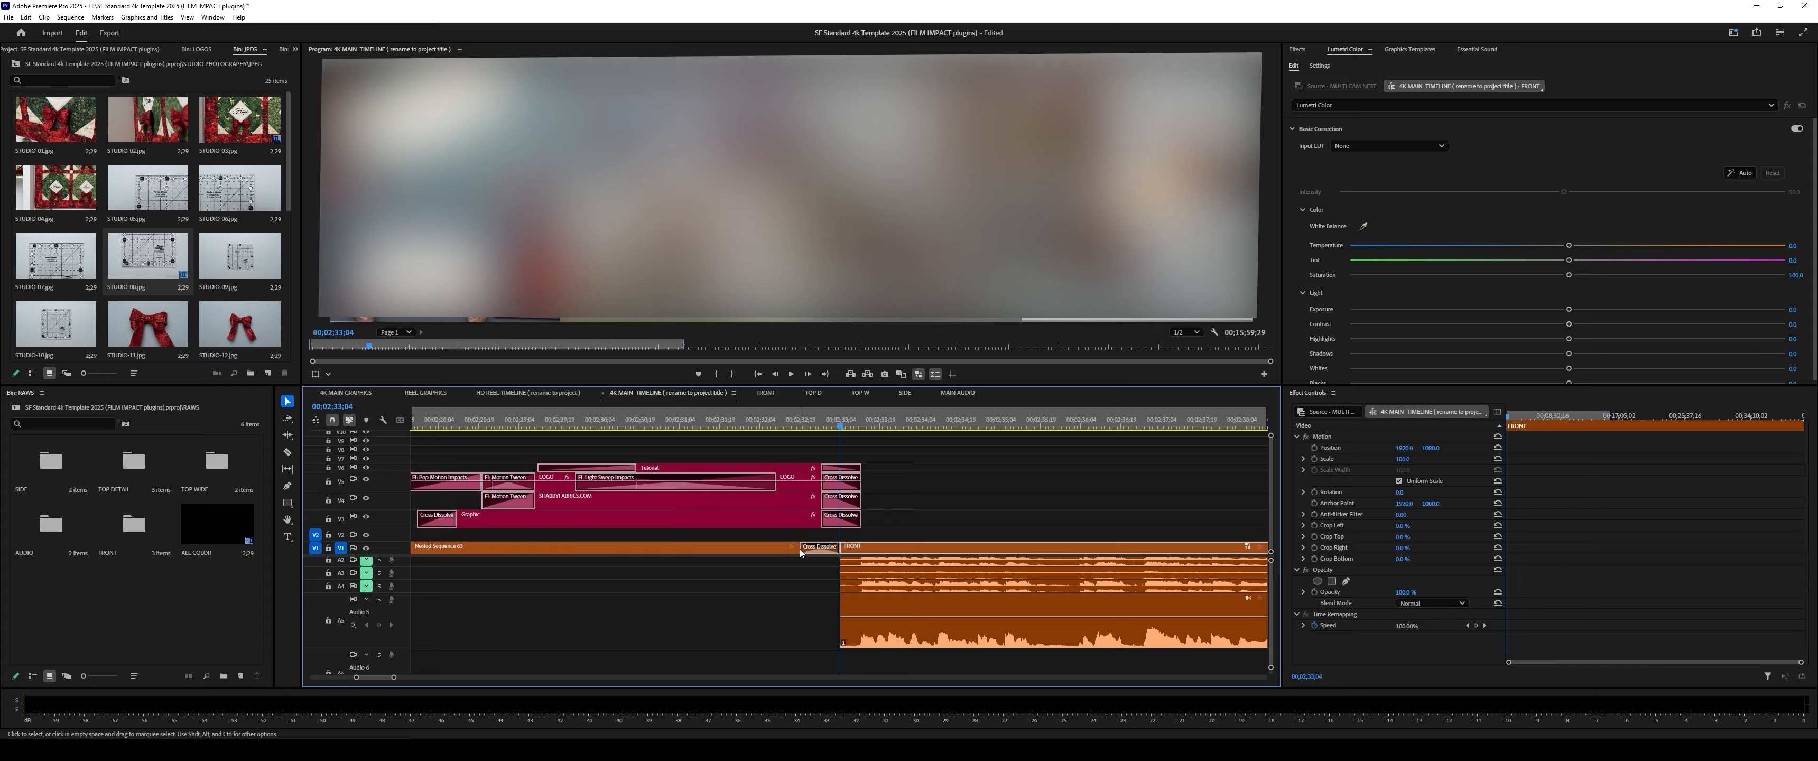
Step: Check the picture around the end of the photo nest and undo its cross dissolve
click(779, 549)
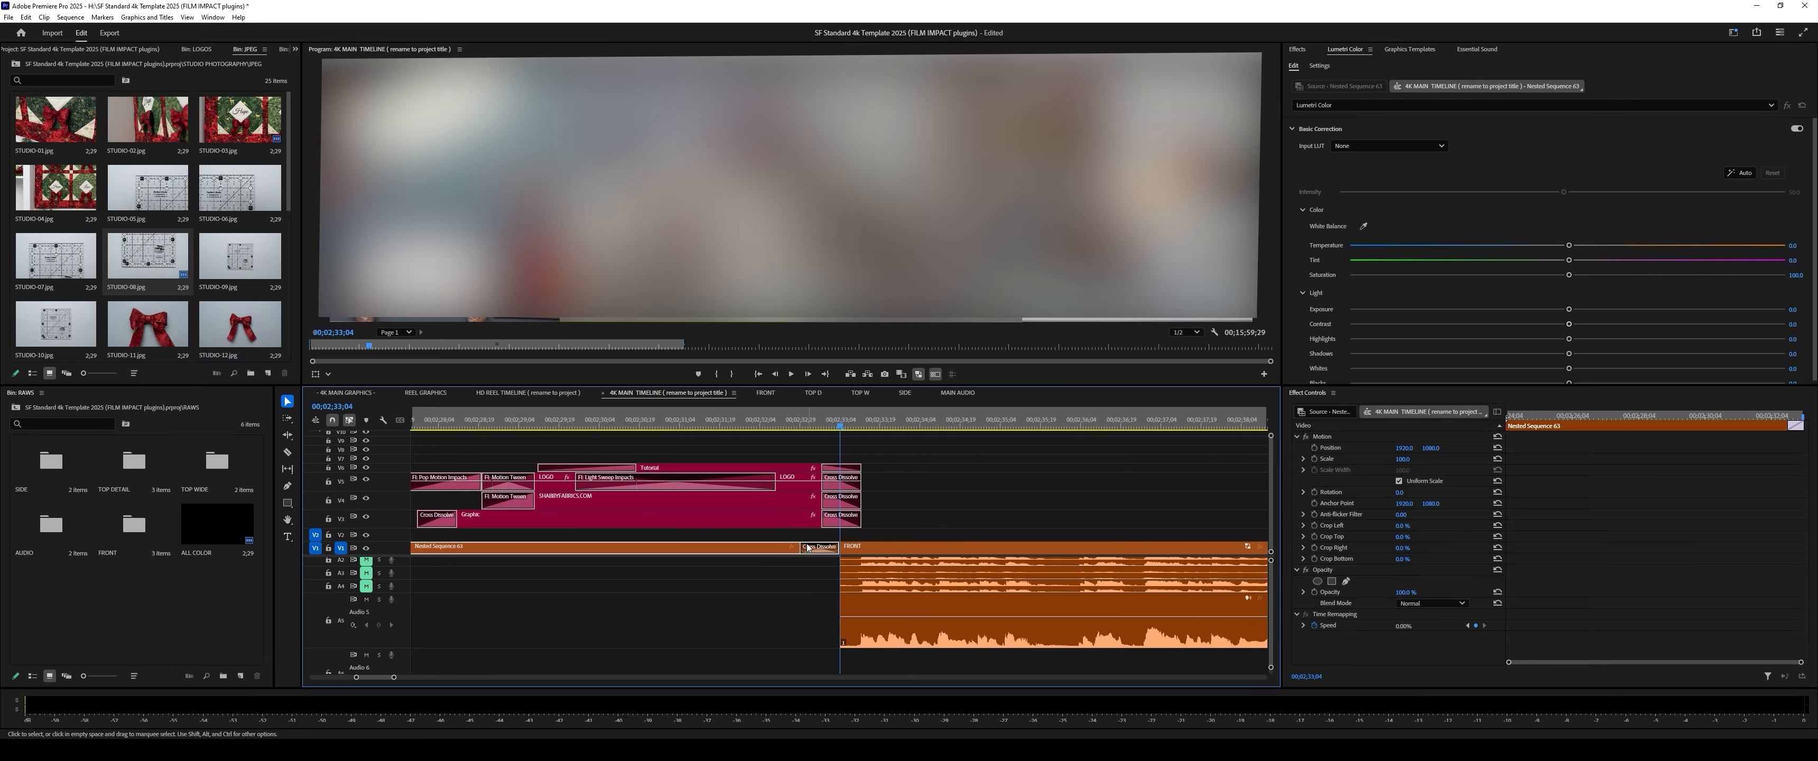
drag(819, 422, 799, 425)
key(ctrl+z)
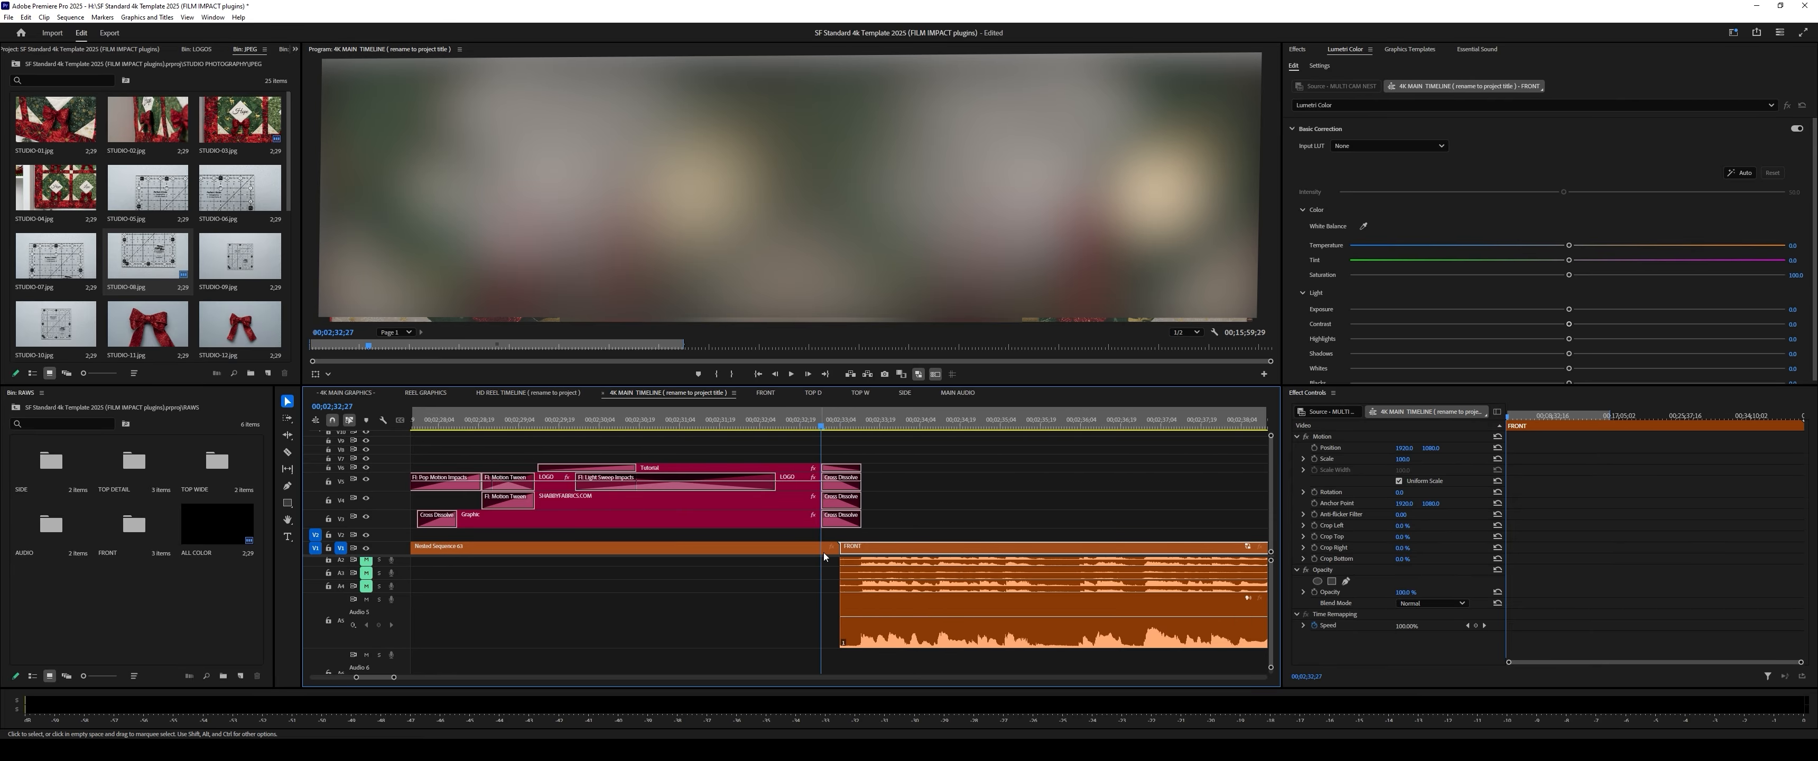
Step: Nest the FRONT multi-camera clip under the default nested sequence name
right_click(869, 545)
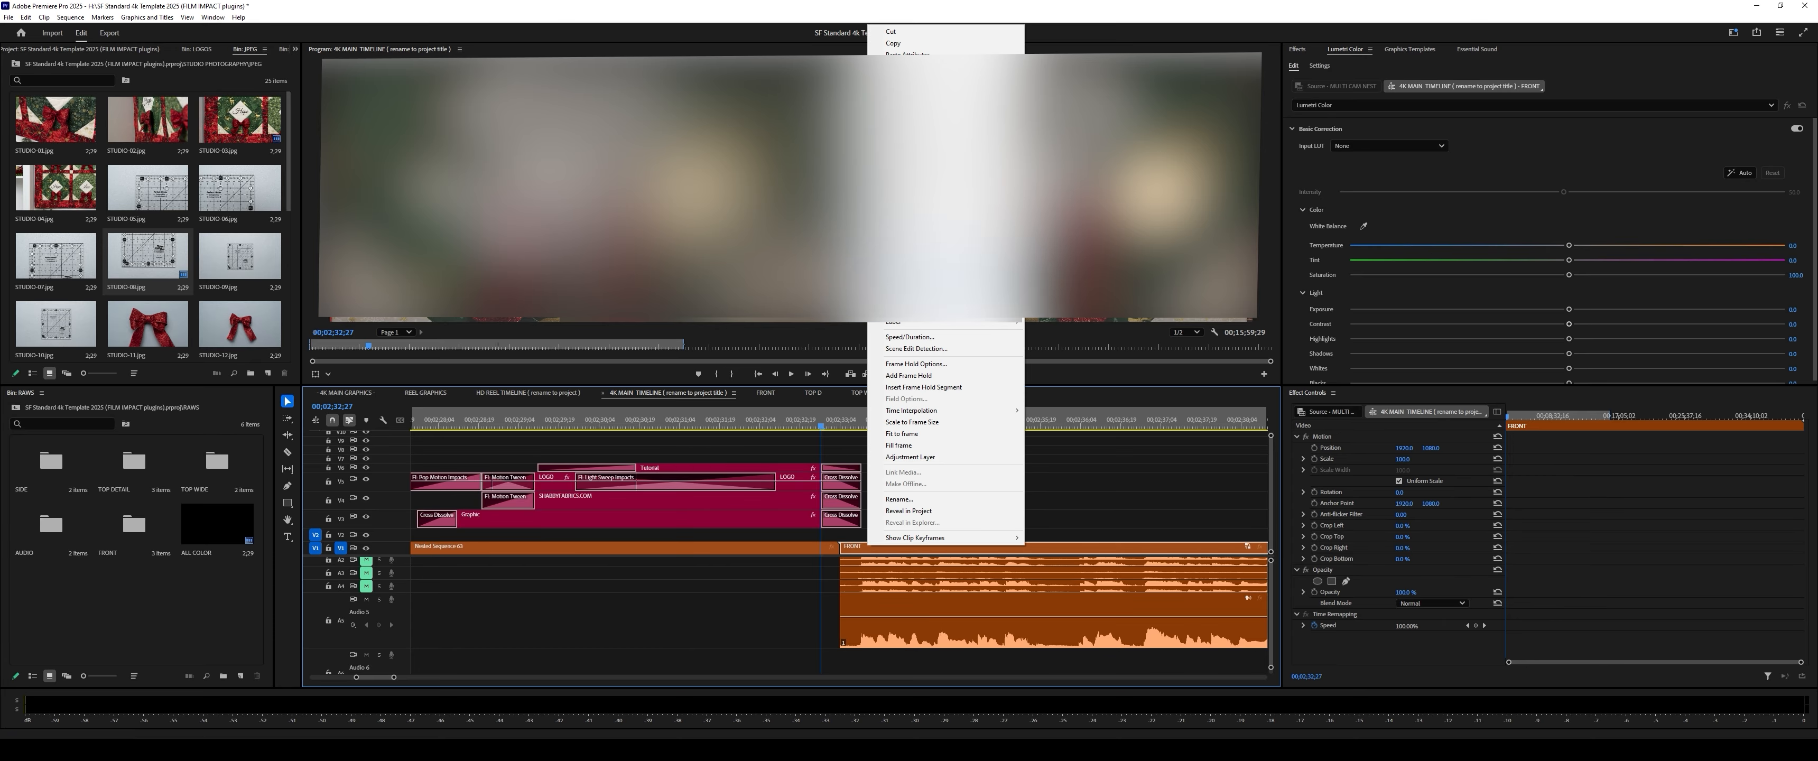
click(895, 288)
click(926, 386)
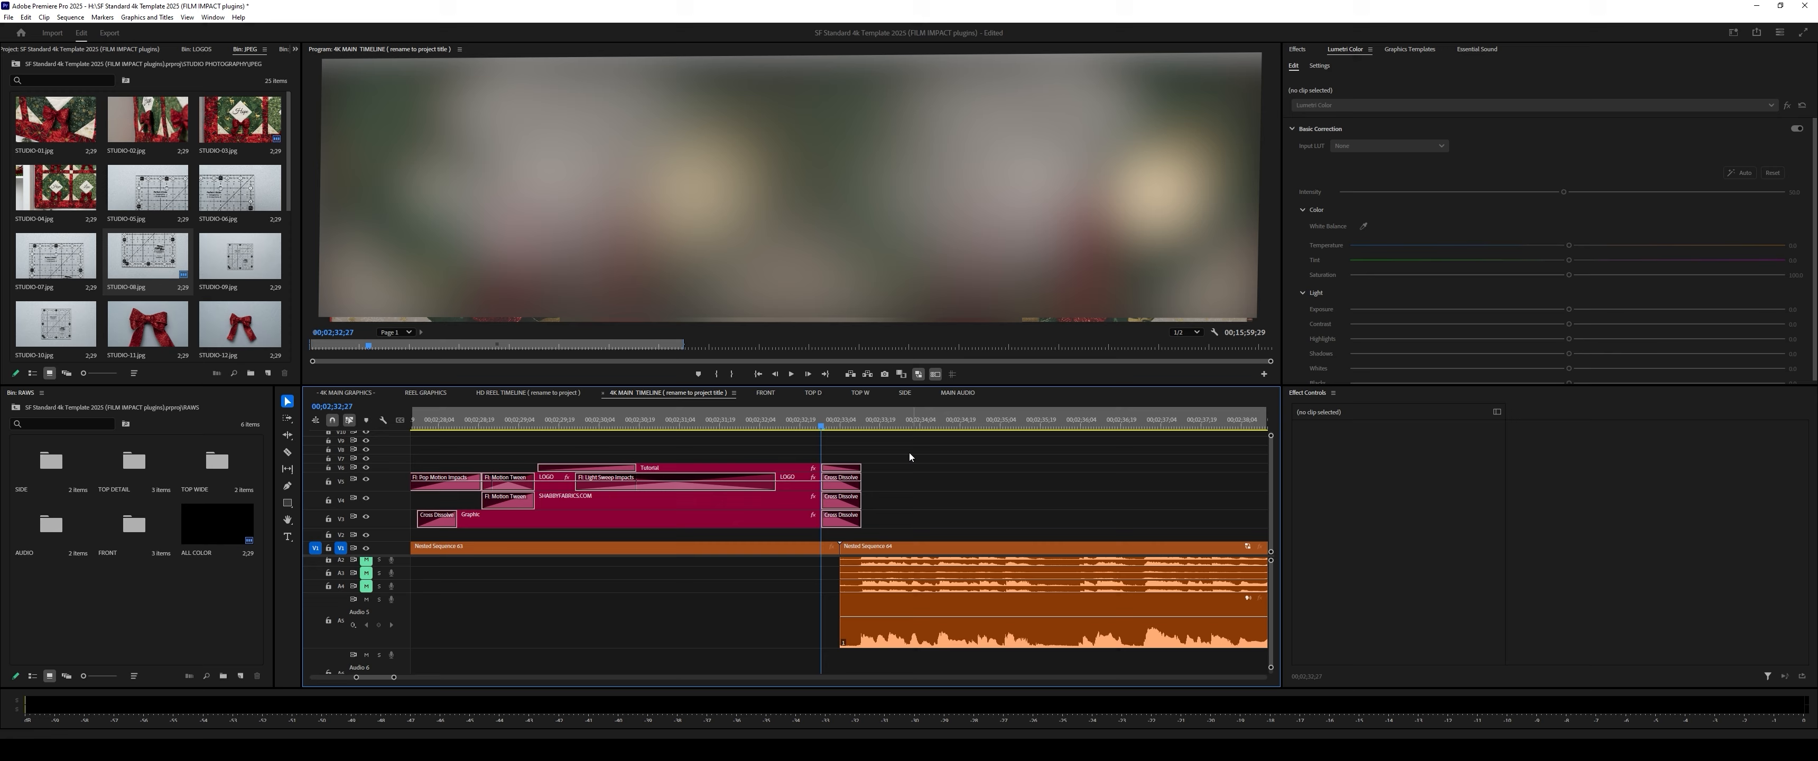
Step: Apply a cross dissolve at the cut between the photo nest and the nested FRONT clip, accepting repeated frames
click(804, 550)
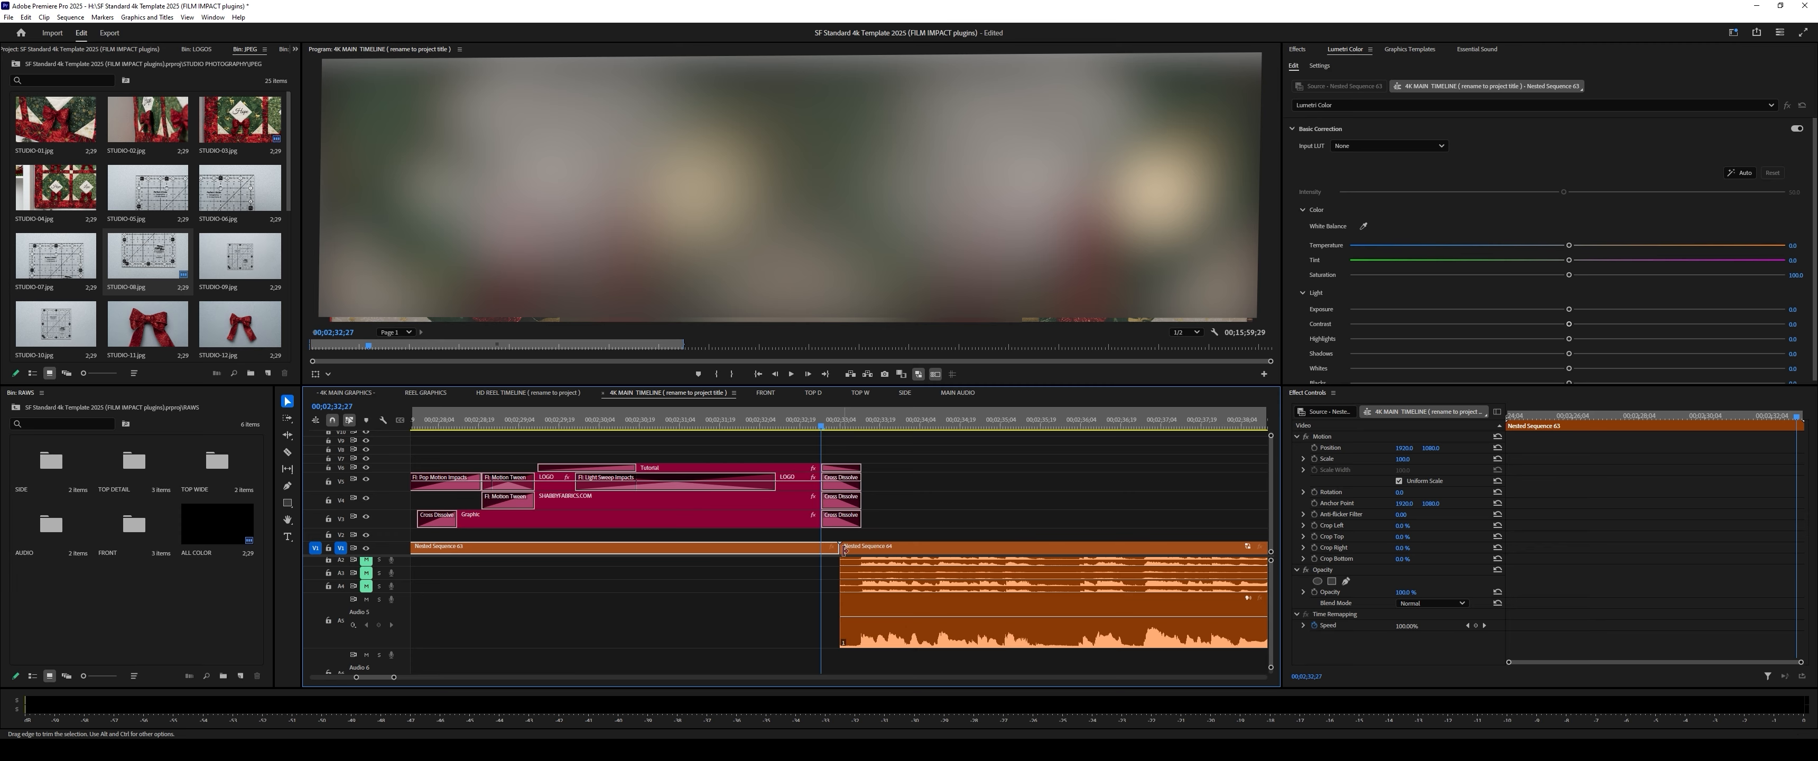
click(871, 550)
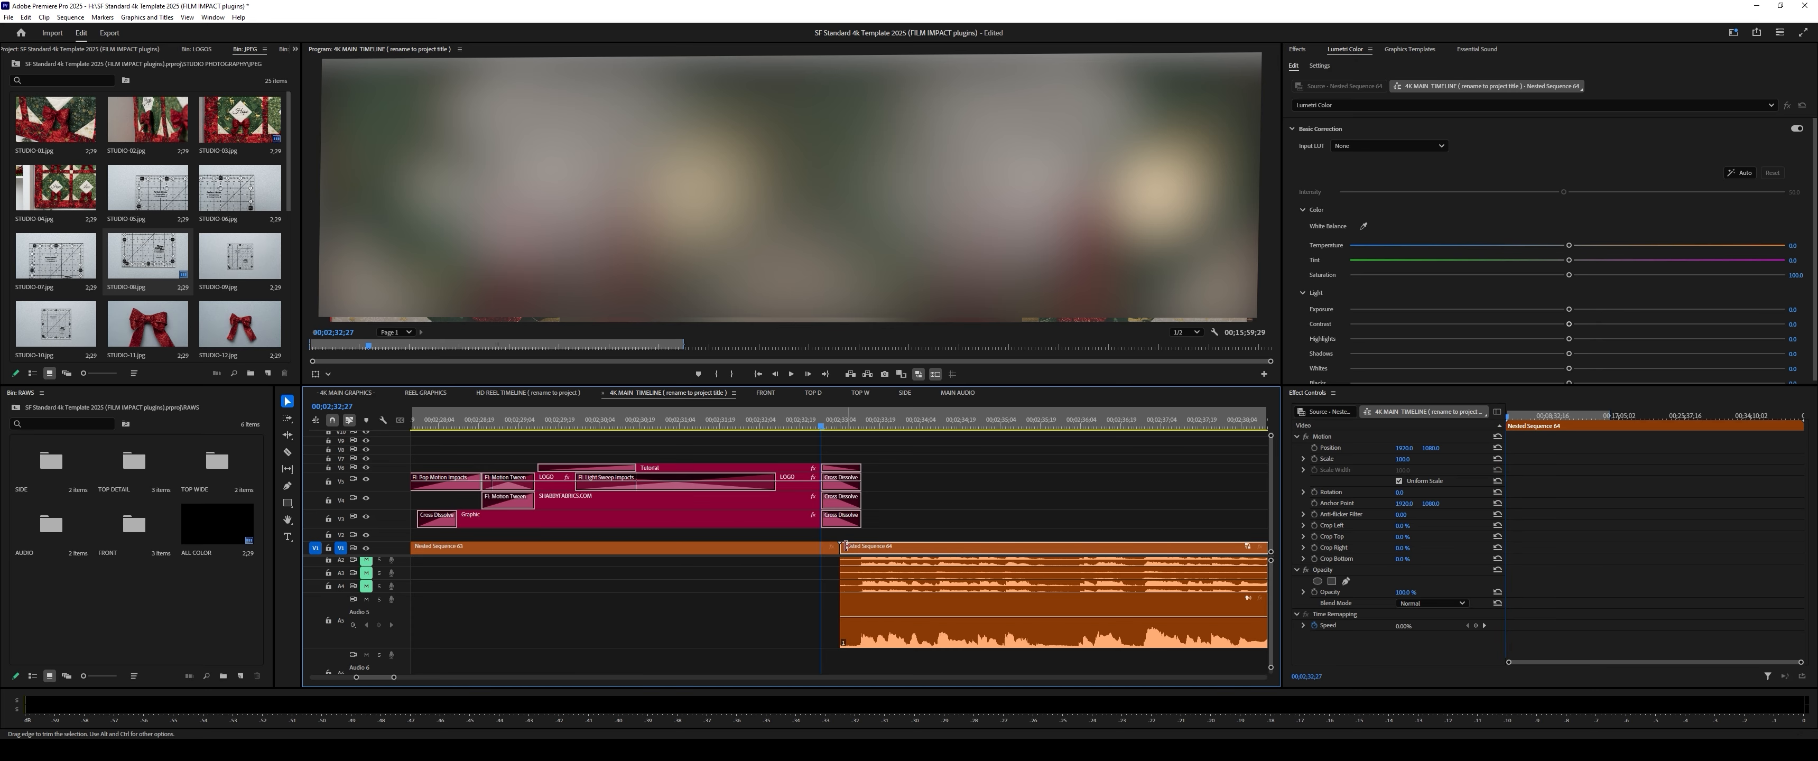
click(817, 551)
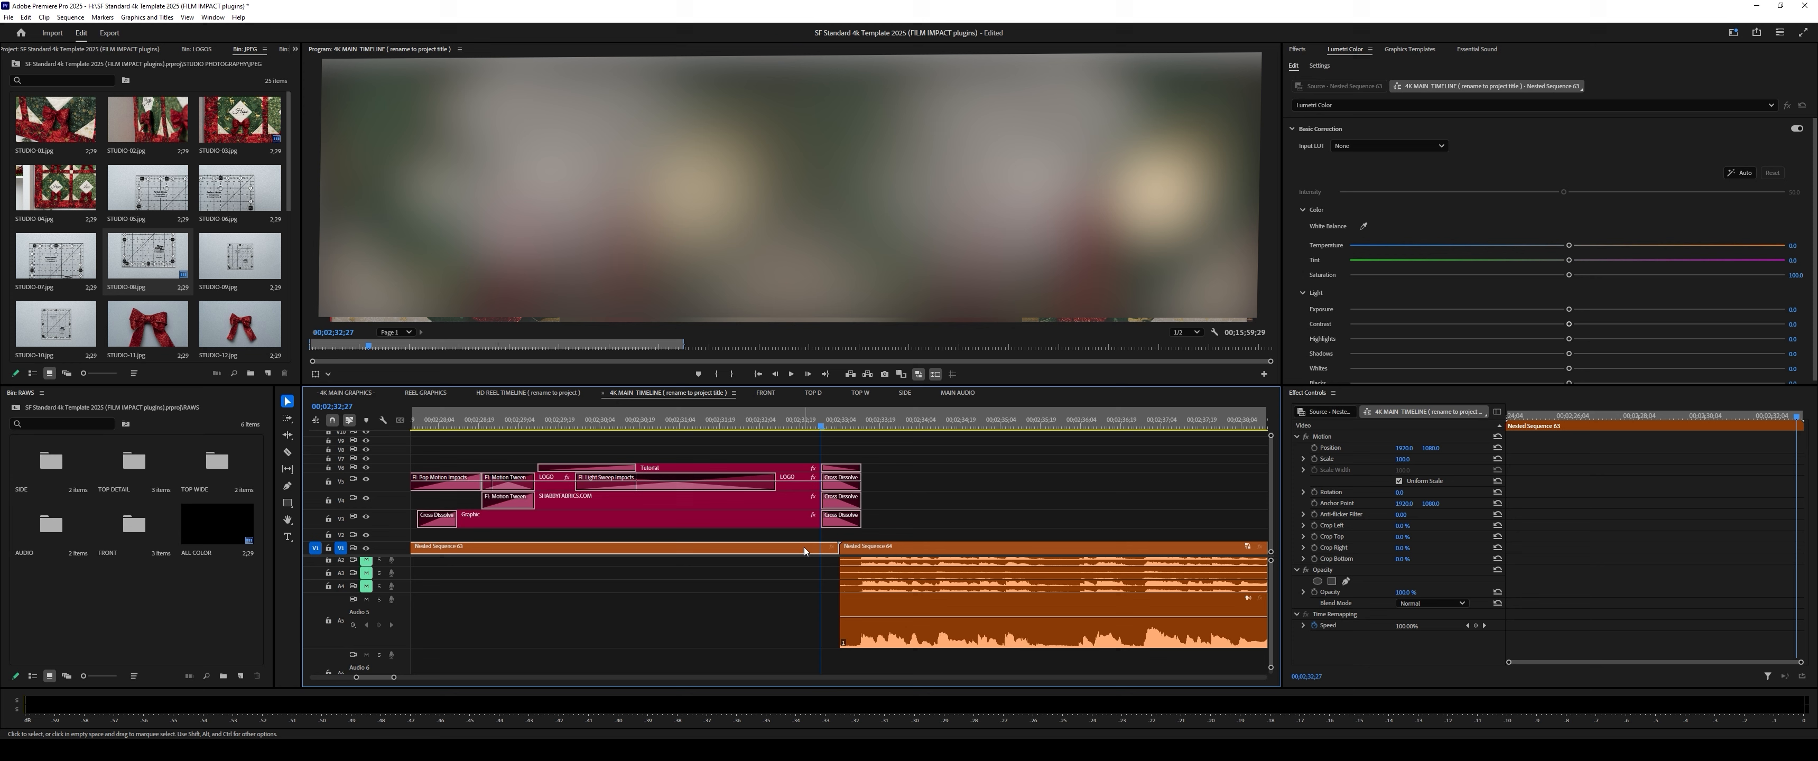
click(841, 548)
key(ctrl+d)
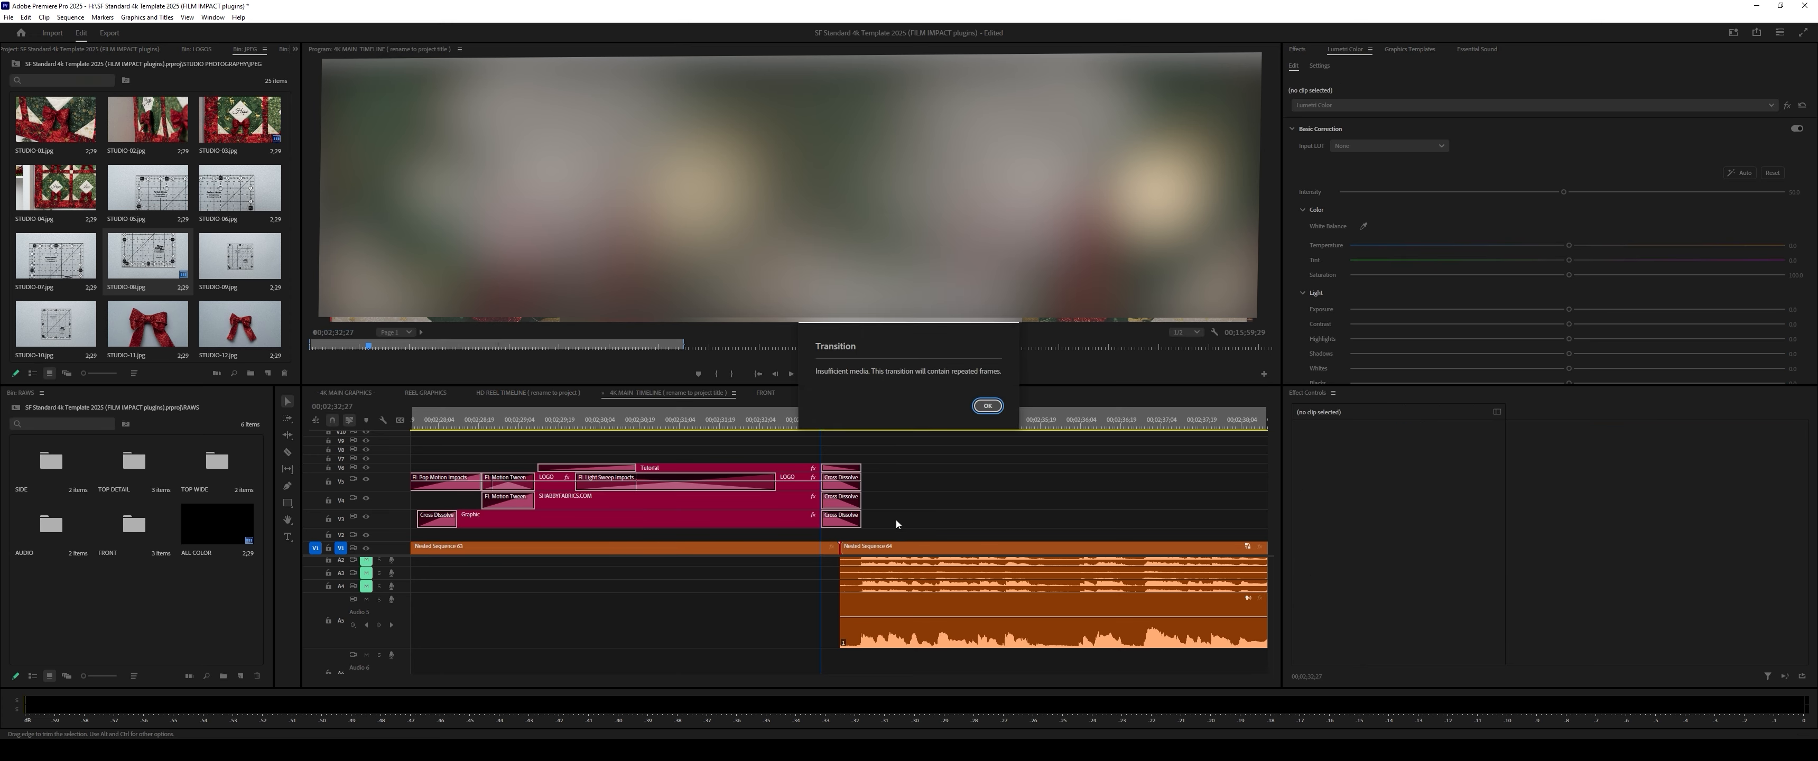
click(988, 406)
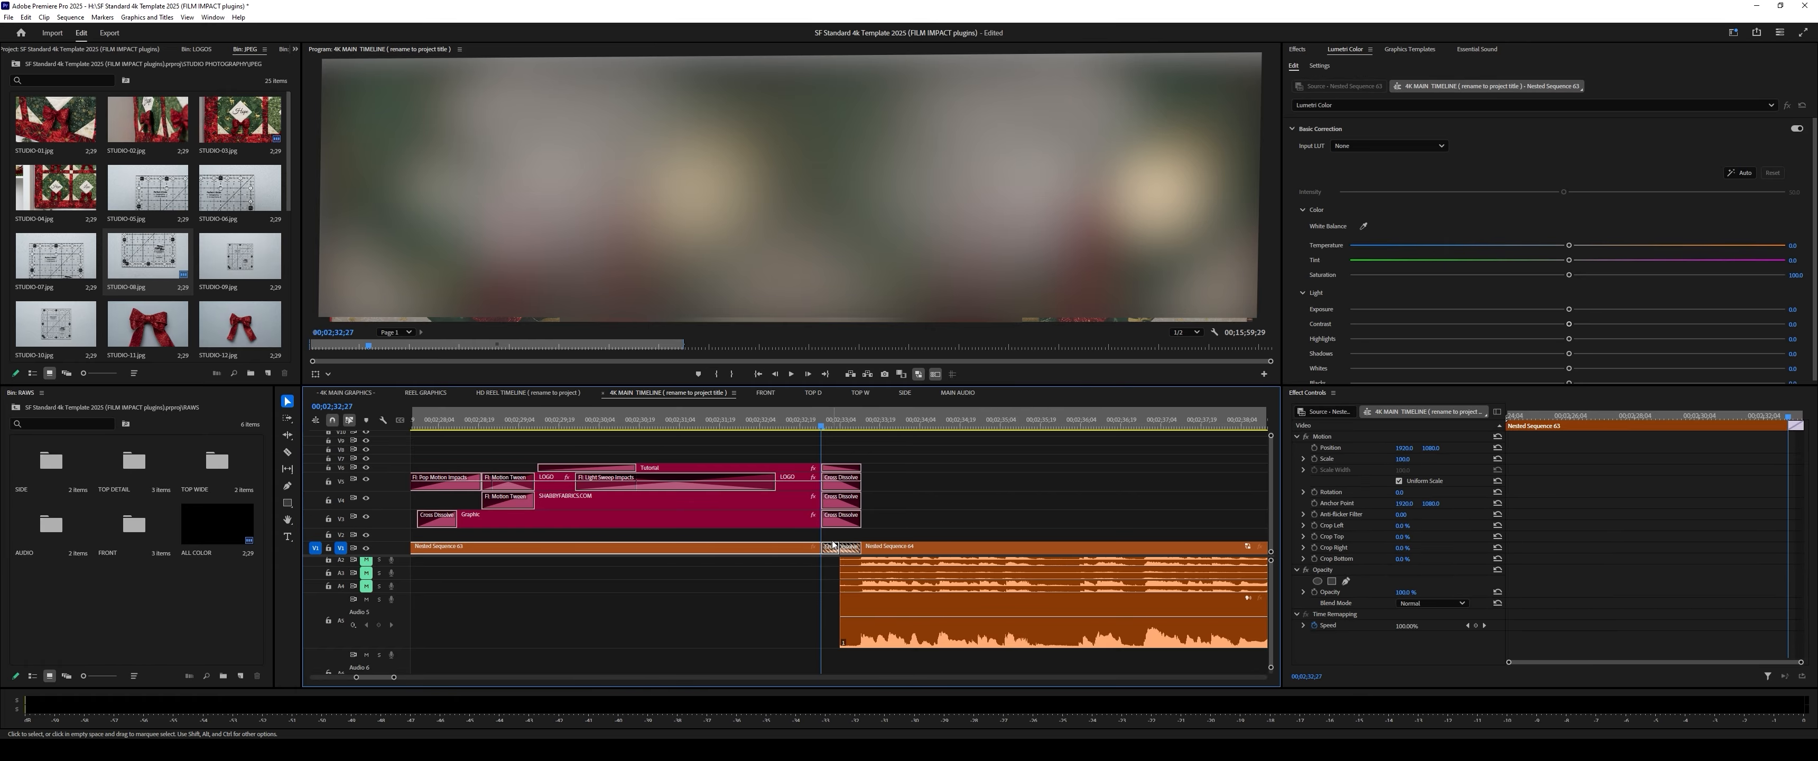
Step: Play and step frame by frame through the cross dissolve between the two nests to examine how the pictures blend
key(space)
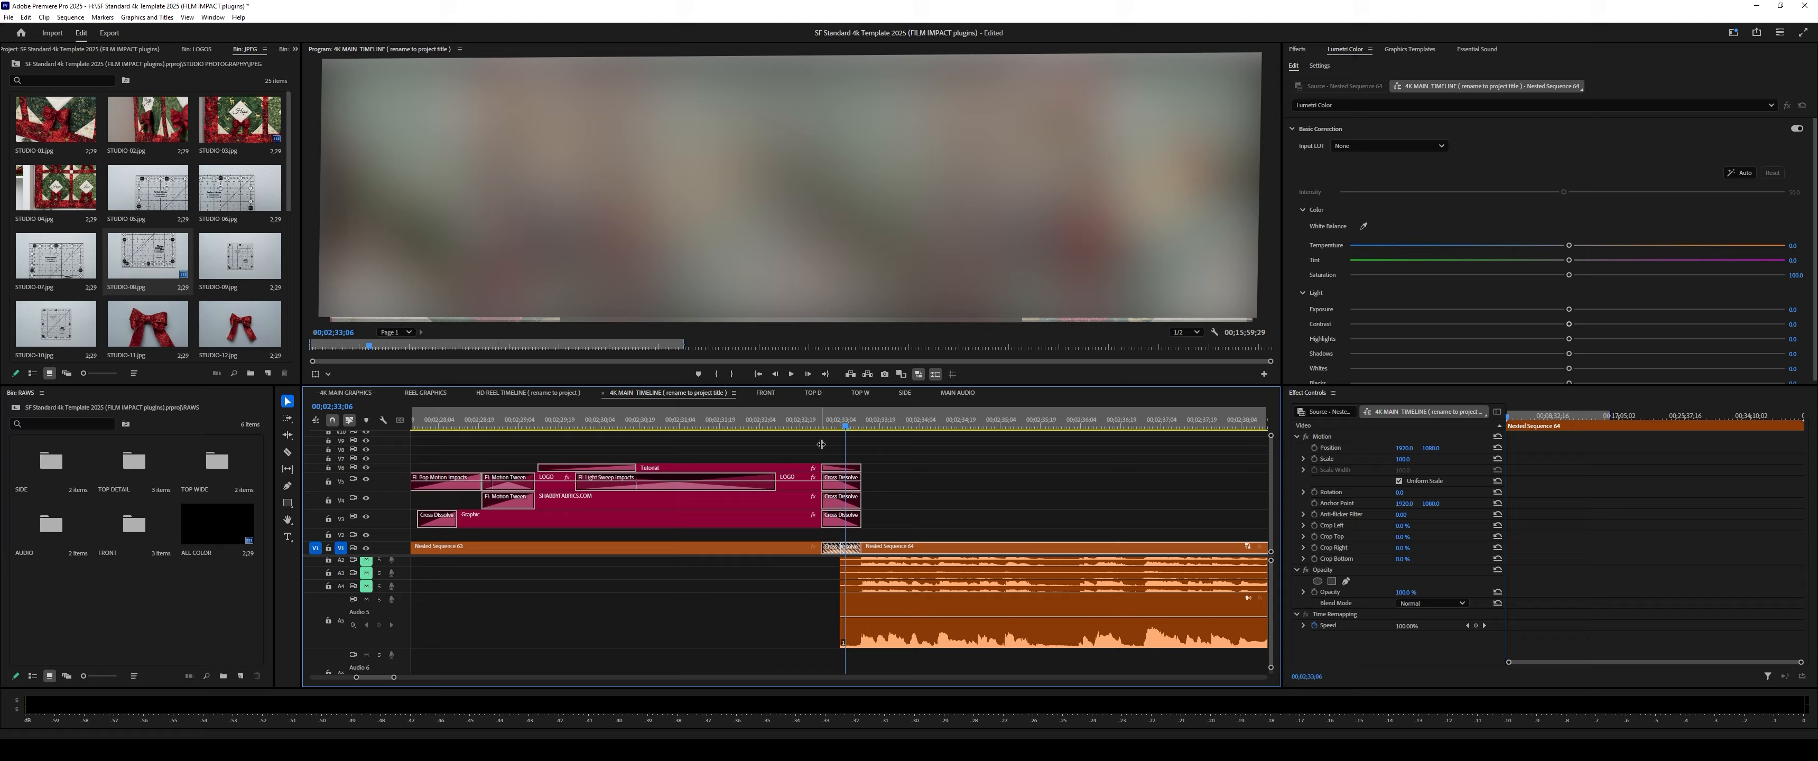
key(shift+Left)
key(Left)
key(Left)
key(Left)
key(Left)
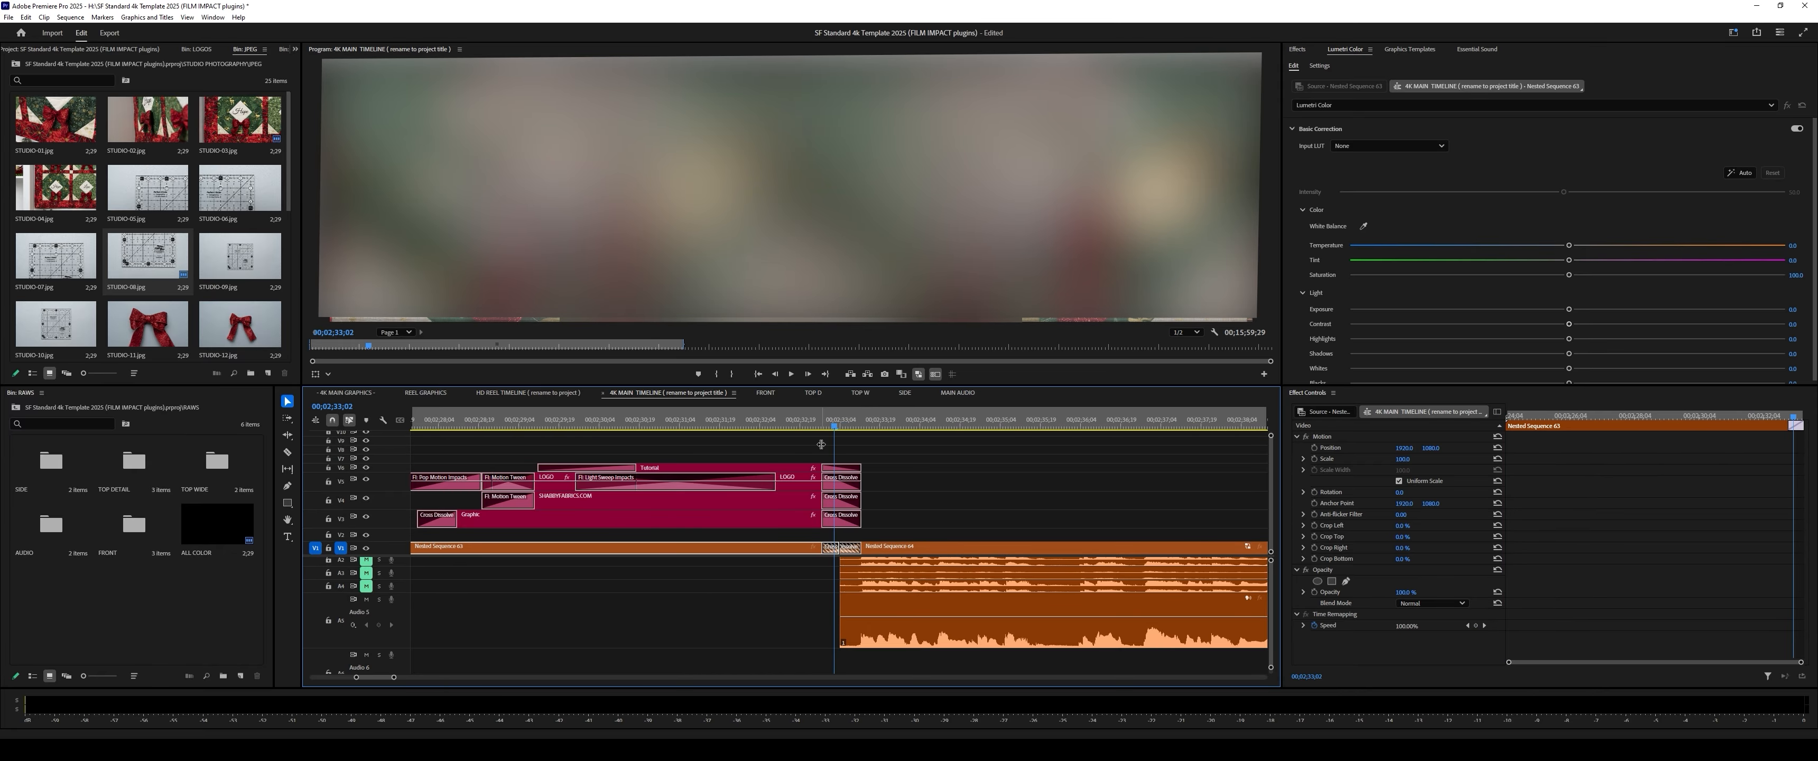
key(space)
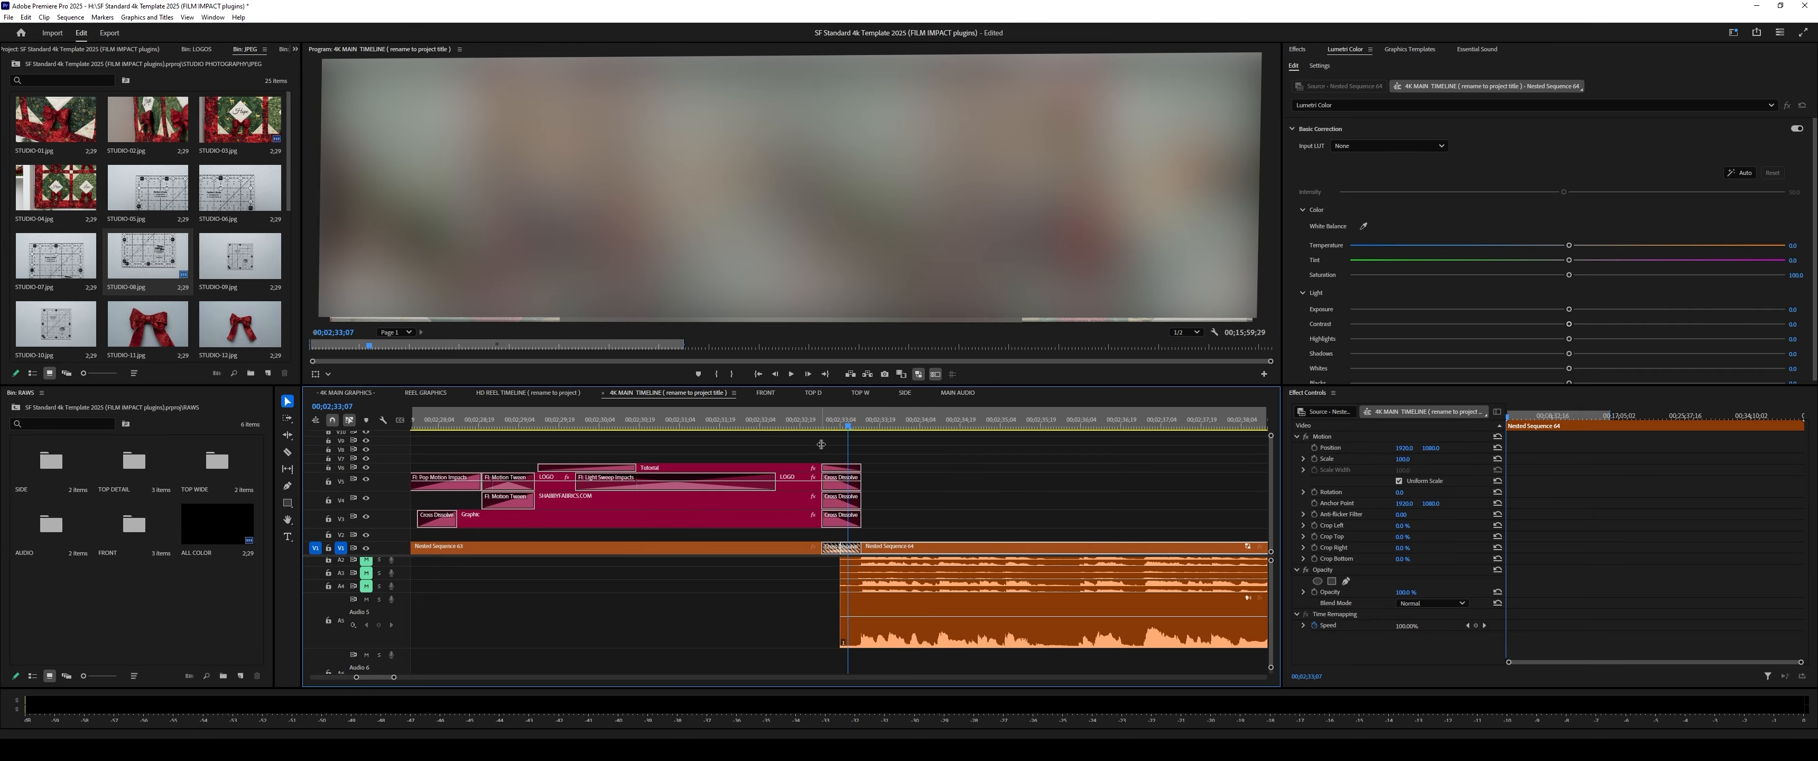
key(Left)
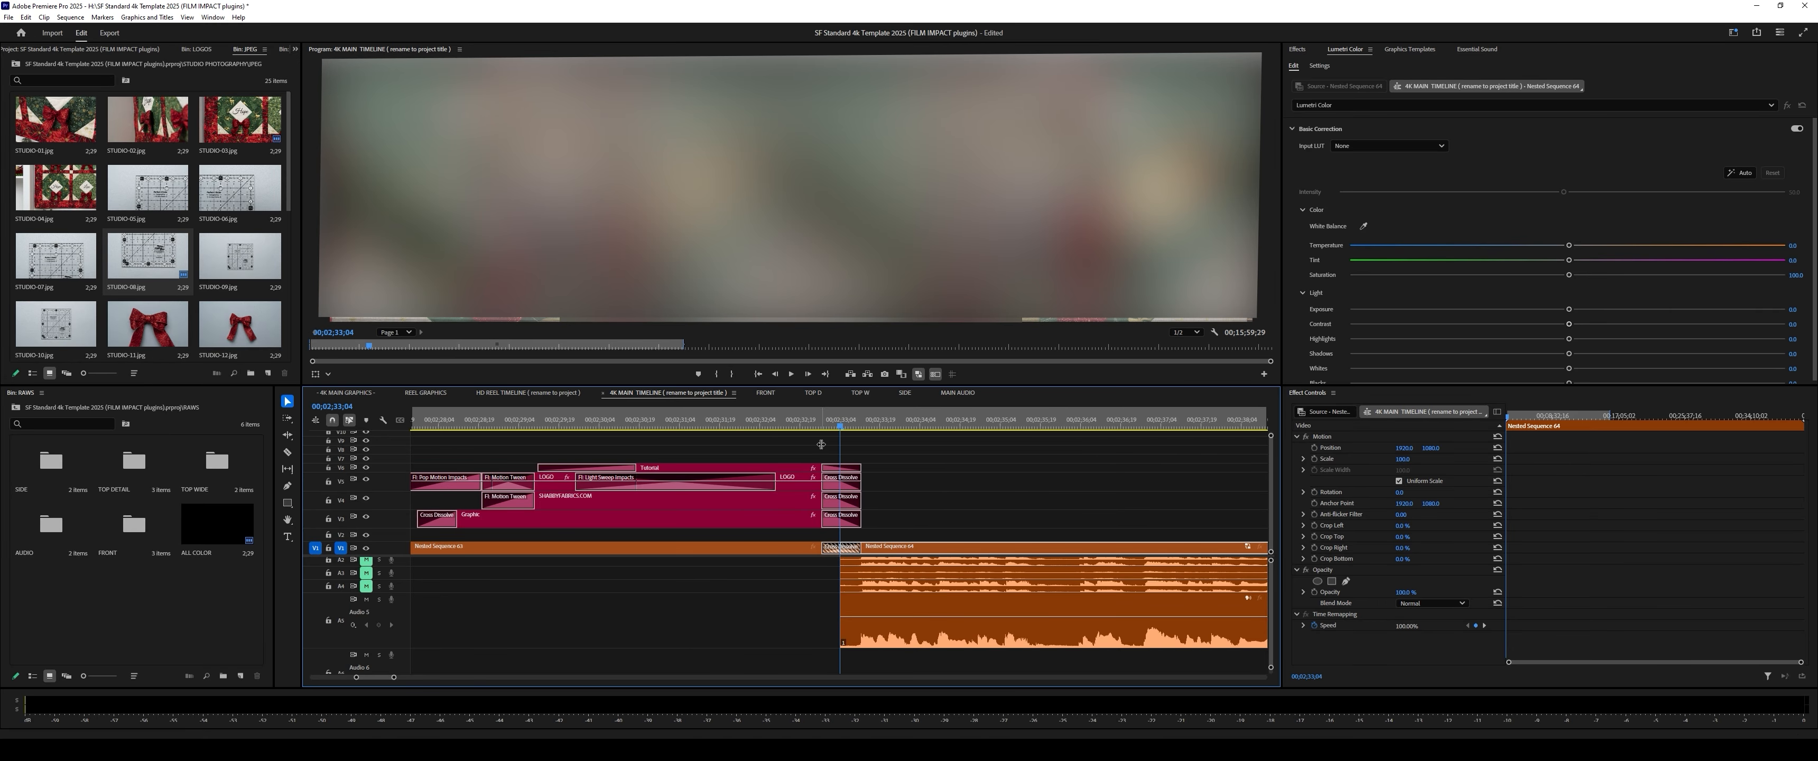
key(Right)
key(Right)
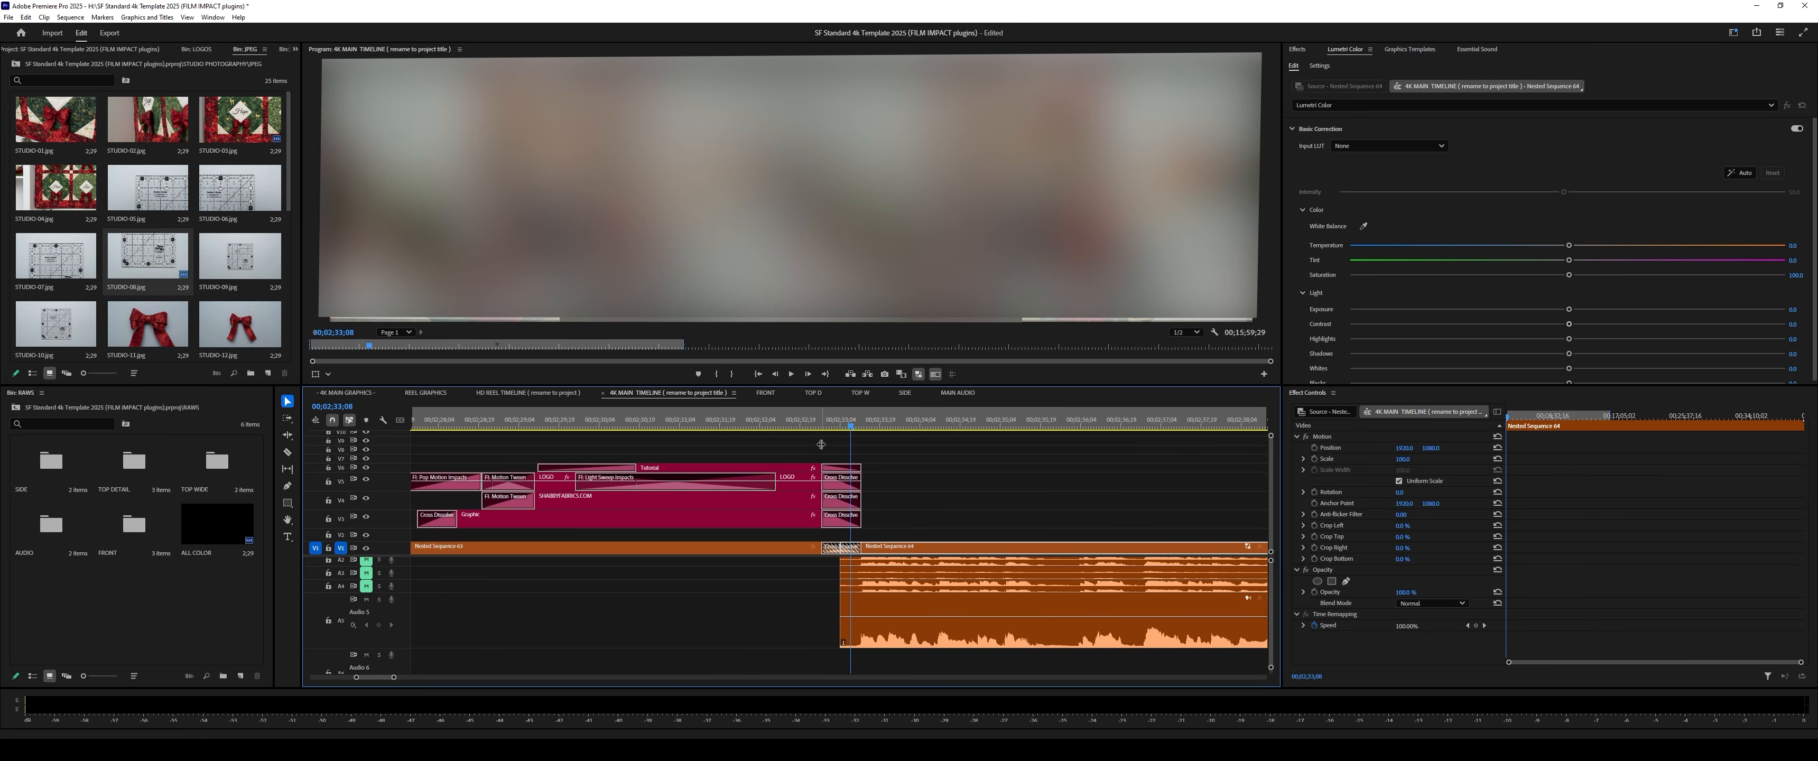
Step: Undo the cross dissolve and the nesting of the FRONT and STUDIO-03.jpg clips
key(ctrl+z)
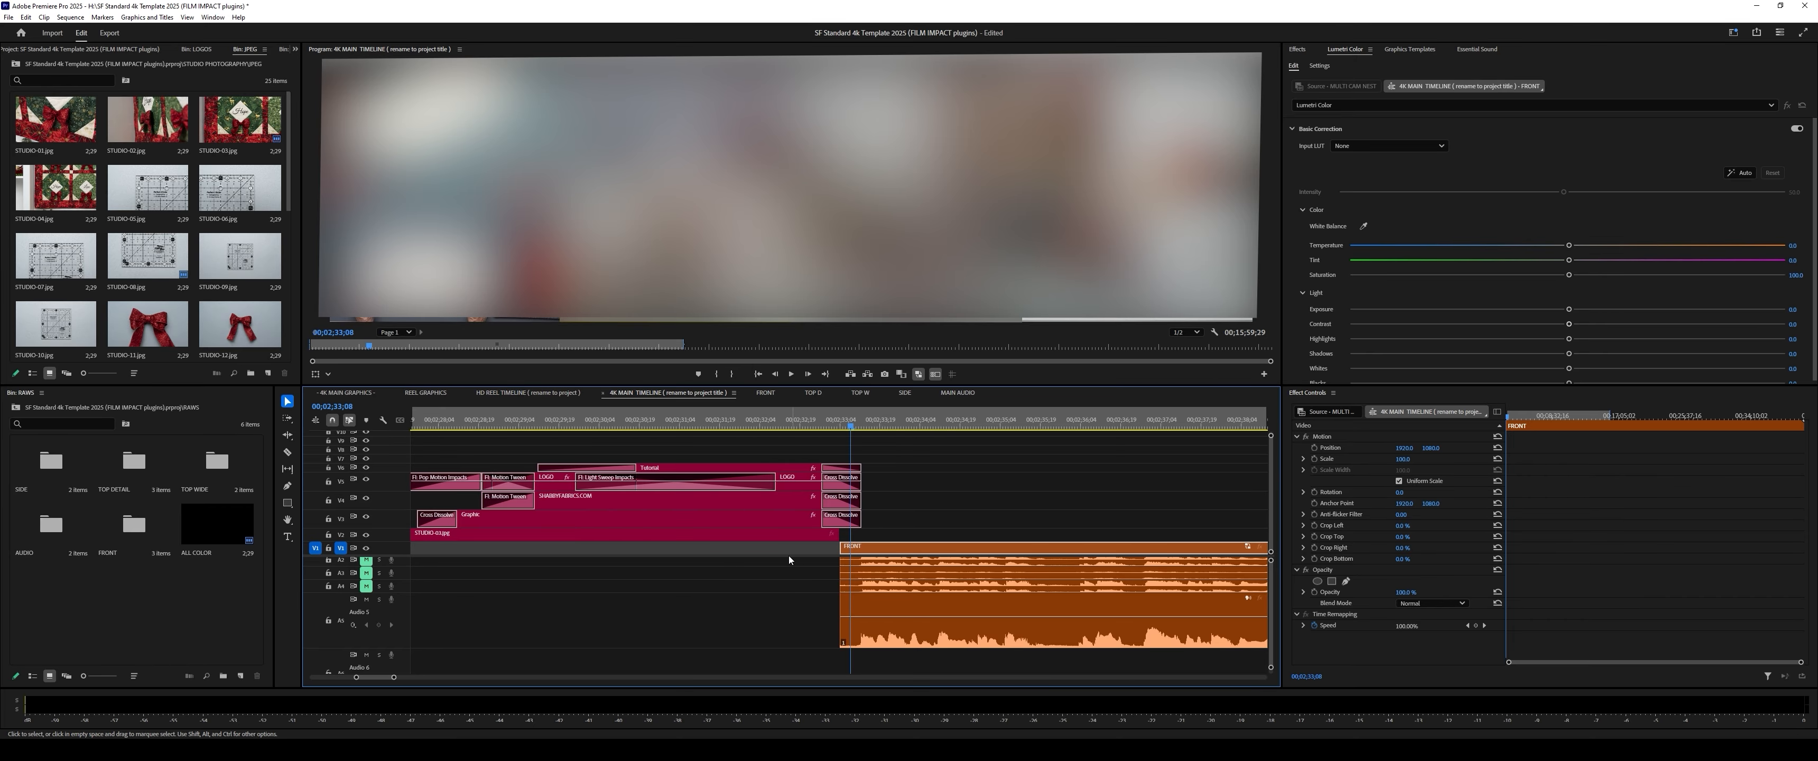
key(minus)
key(minus)
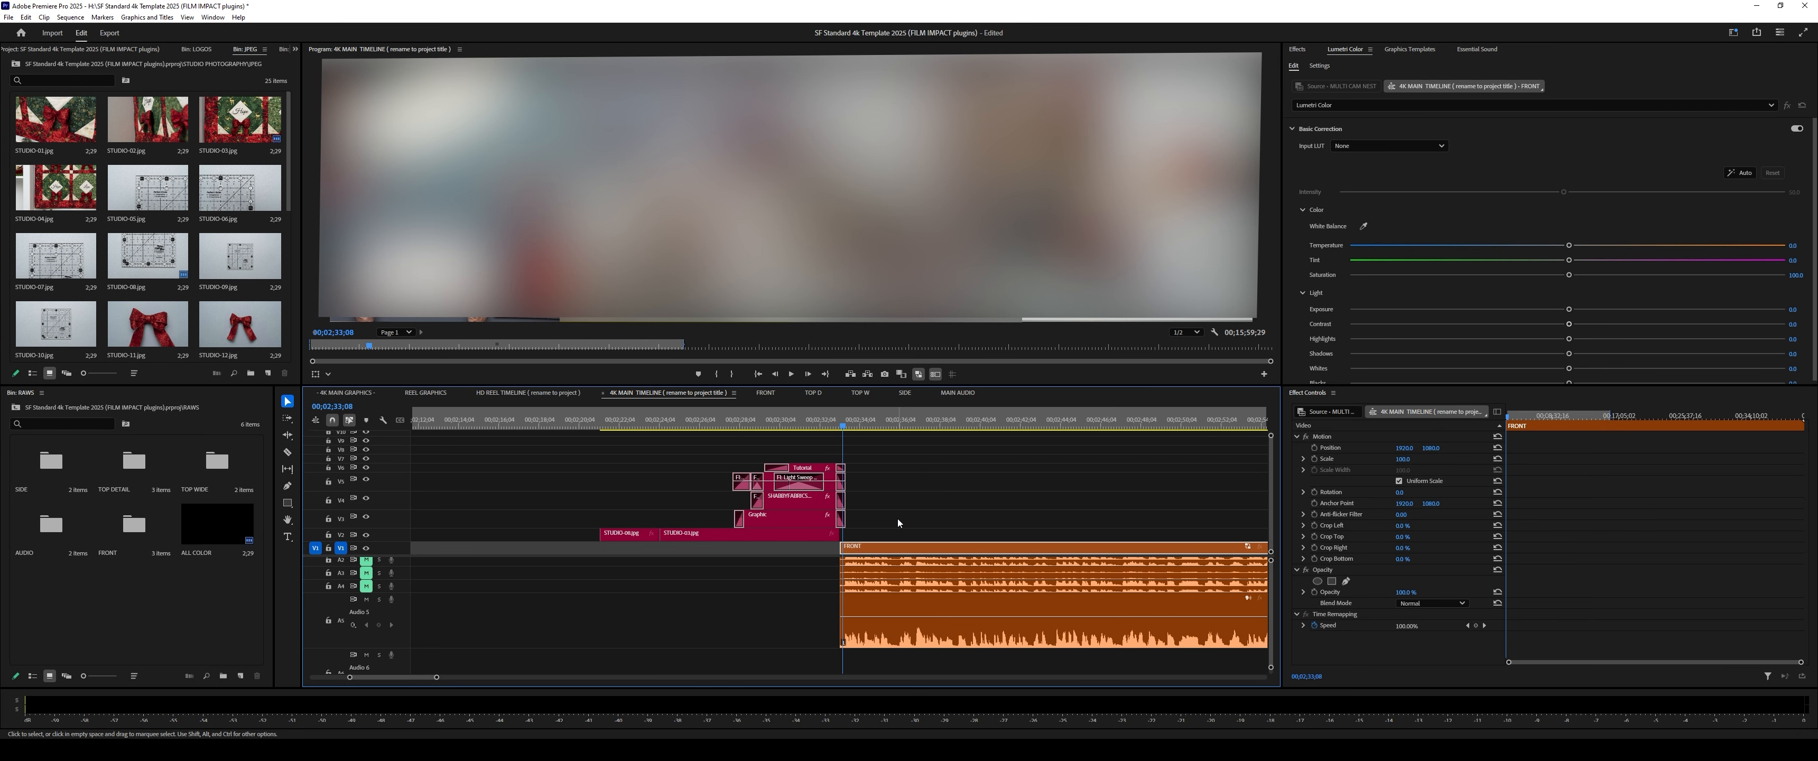
Step: Extend the end of the STUDIO-03.jpg clip well past the start of the FRONT clip on the track above it
click(759, 530)
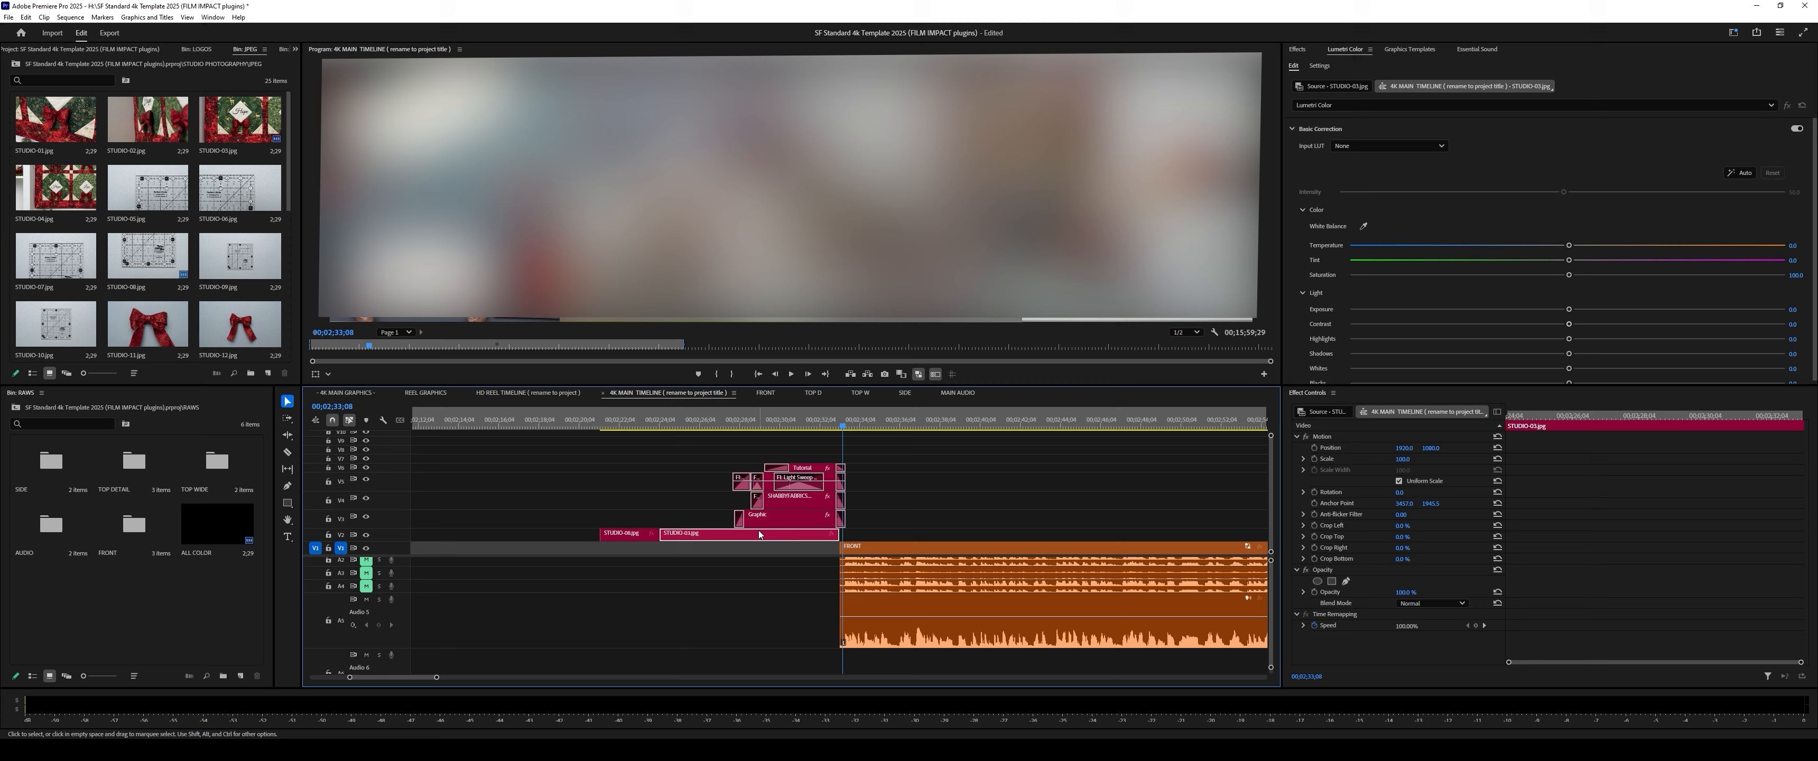
key(equal)
key(equal)
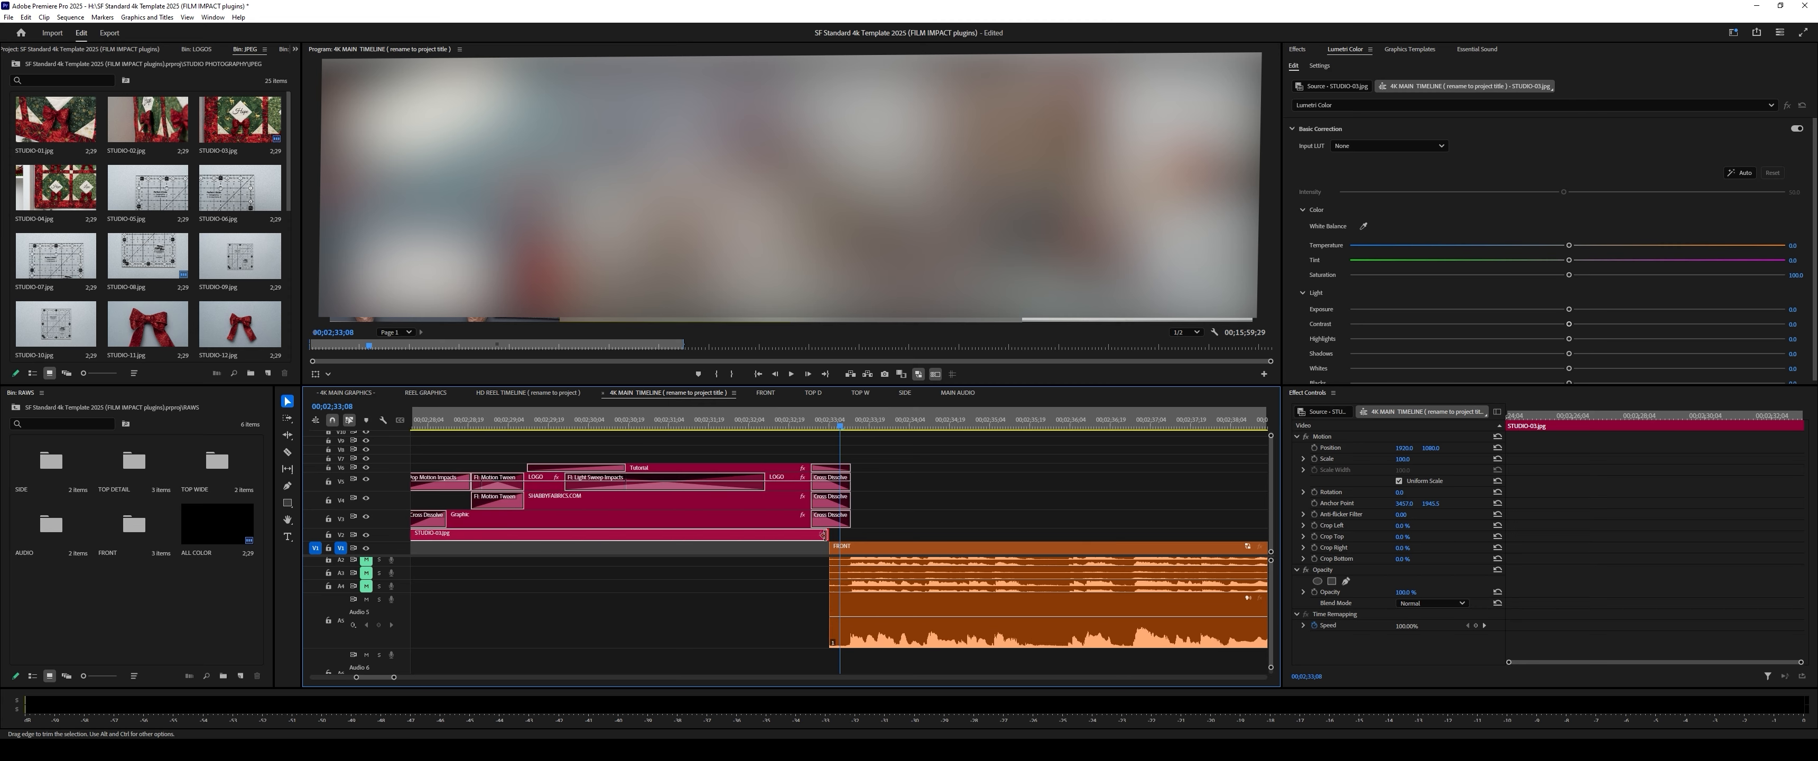
mouse_move(823, 534)
mouse_down()
mouse_move(946, 536)
mouse_move(850, 536)
mouse_up()
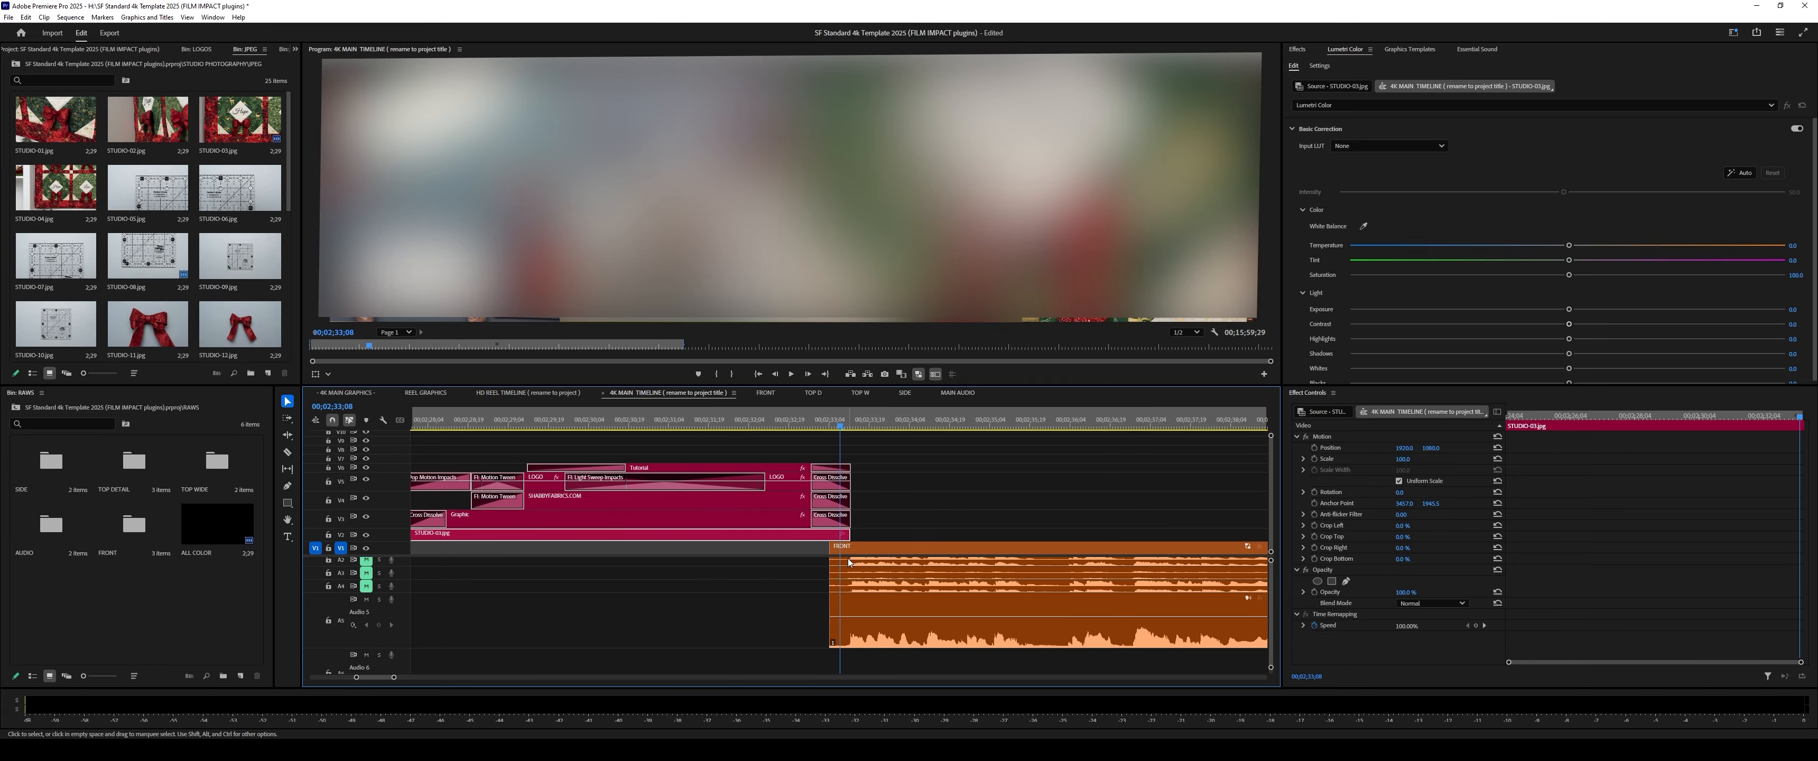
drag(850, 535, 884, 532)
key(minus)
key(minus)
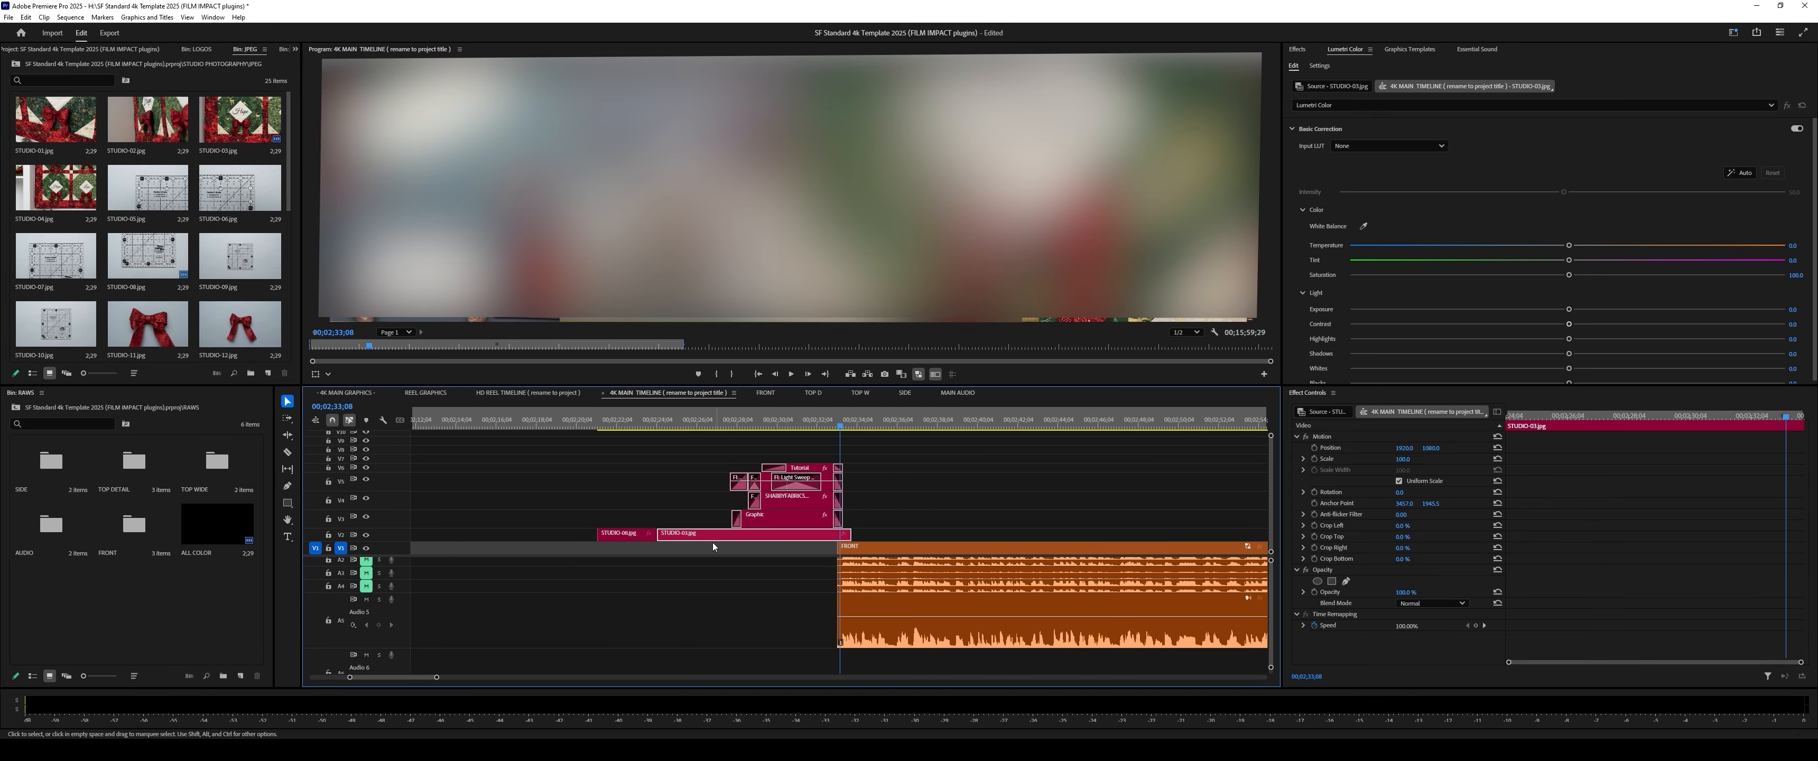
Step: Extend the start of STUDIO-03.jpg earlier and nest the lengthened clip under the default nested sequence name
mouse_move(644, 537)
mouse_down()
mouse_move(612, 537)
mouse_move(648, 534)
mouse_up()
click(682, 534)
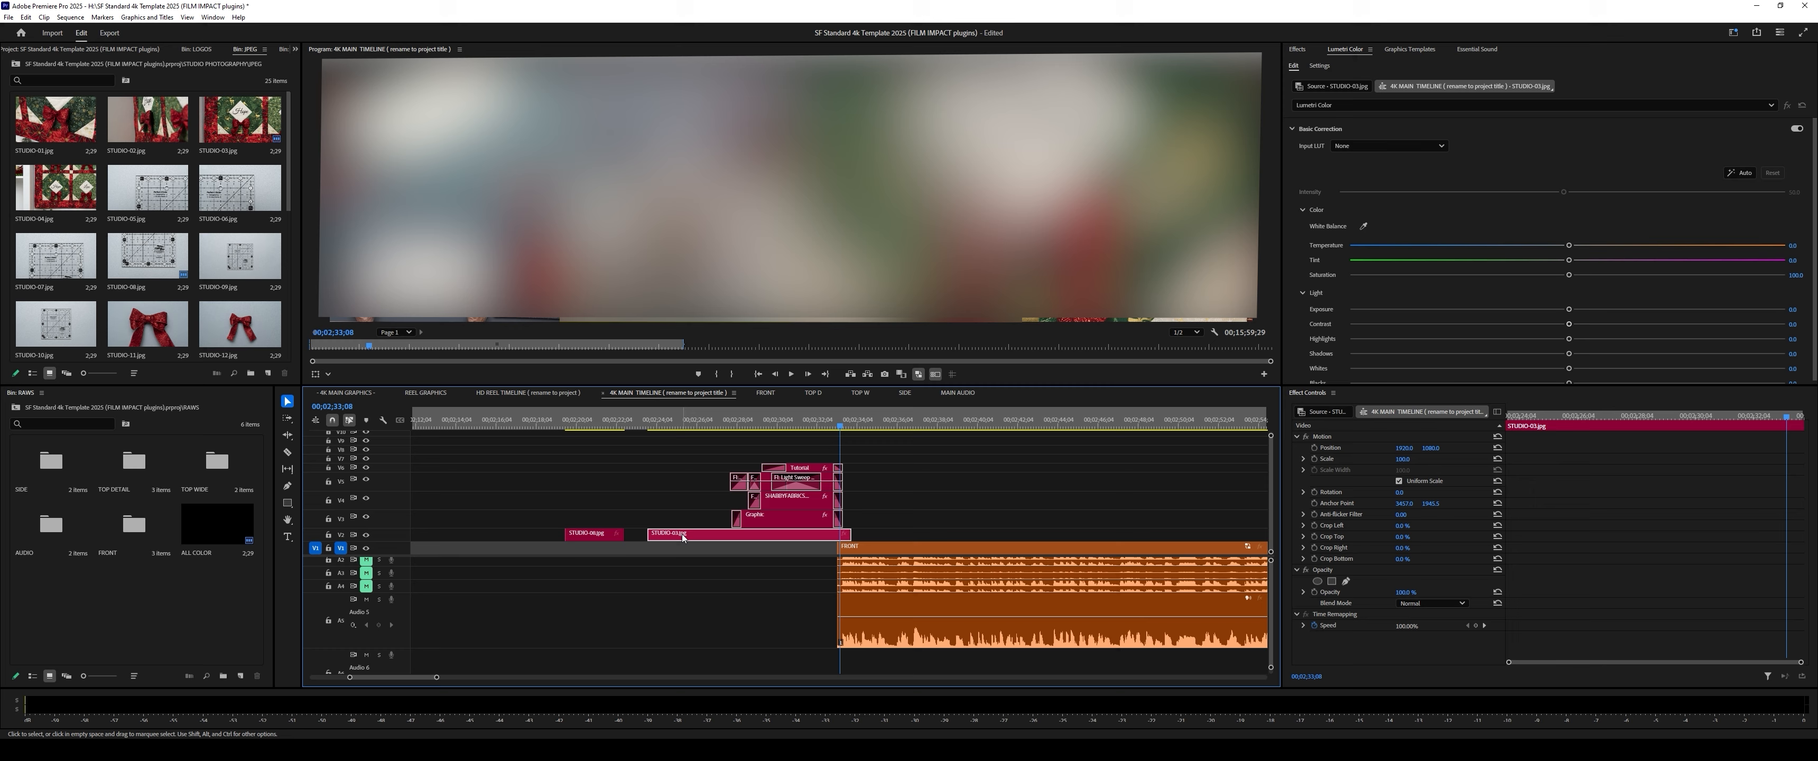
right_click(687, 535)
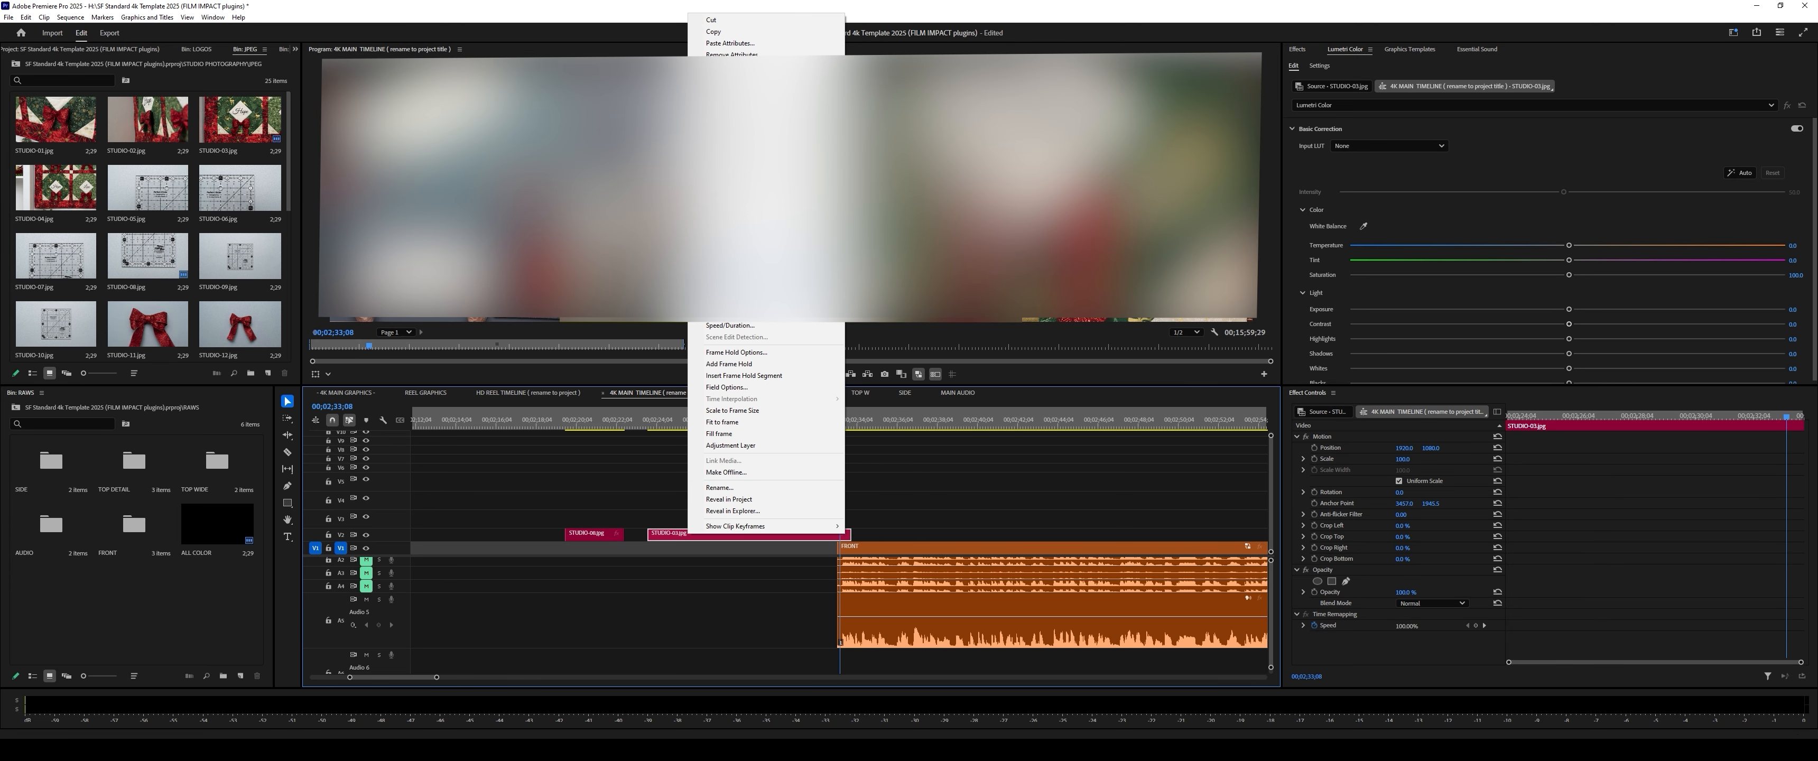
click(720, 284)
click(928, 386)
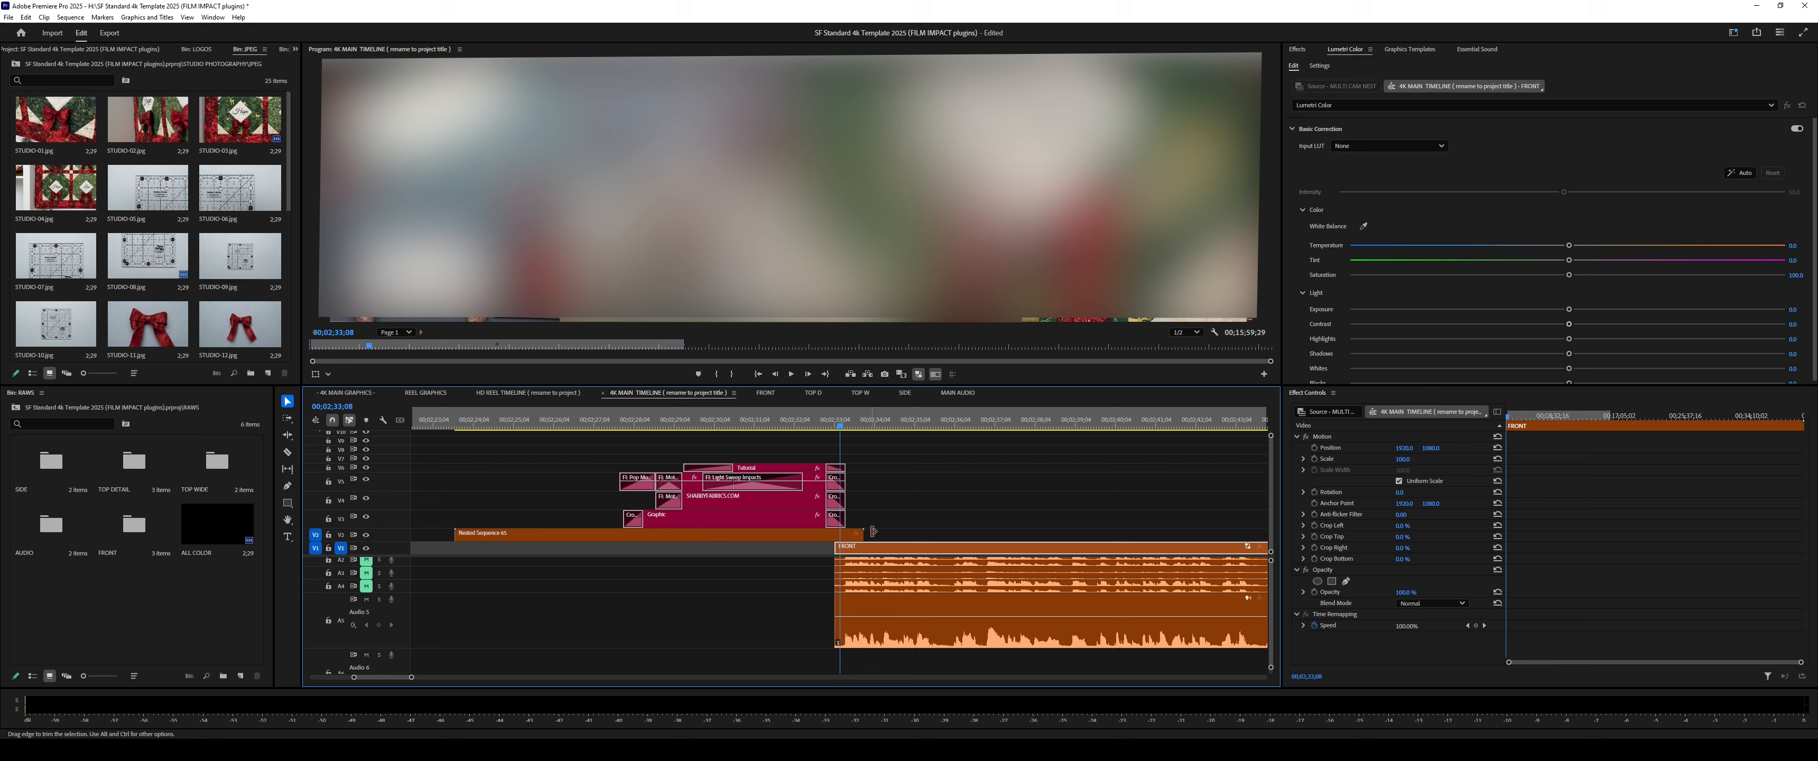
Step: Trim both ends of the photo nest inward, ending it at the start of the FRONT clip
drag(861, 533, 834, 534)
drag(457, 533, 591, 545)
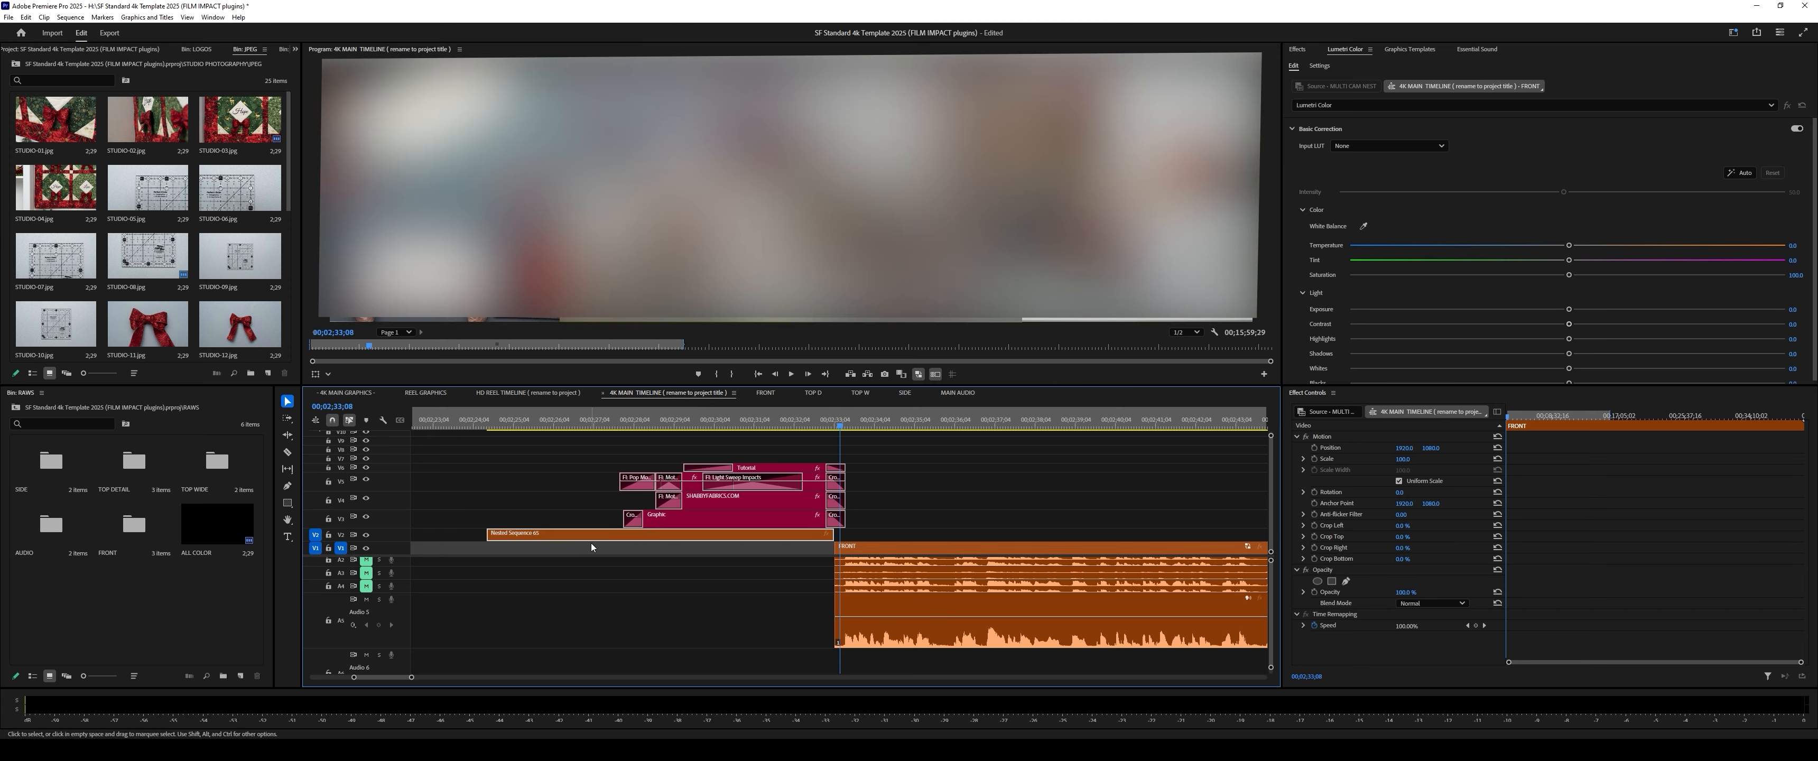
Step: Place the trimmed photo nest on the FRONT clip's track and add a cross dissolve at the cut between them
click(836, 549)
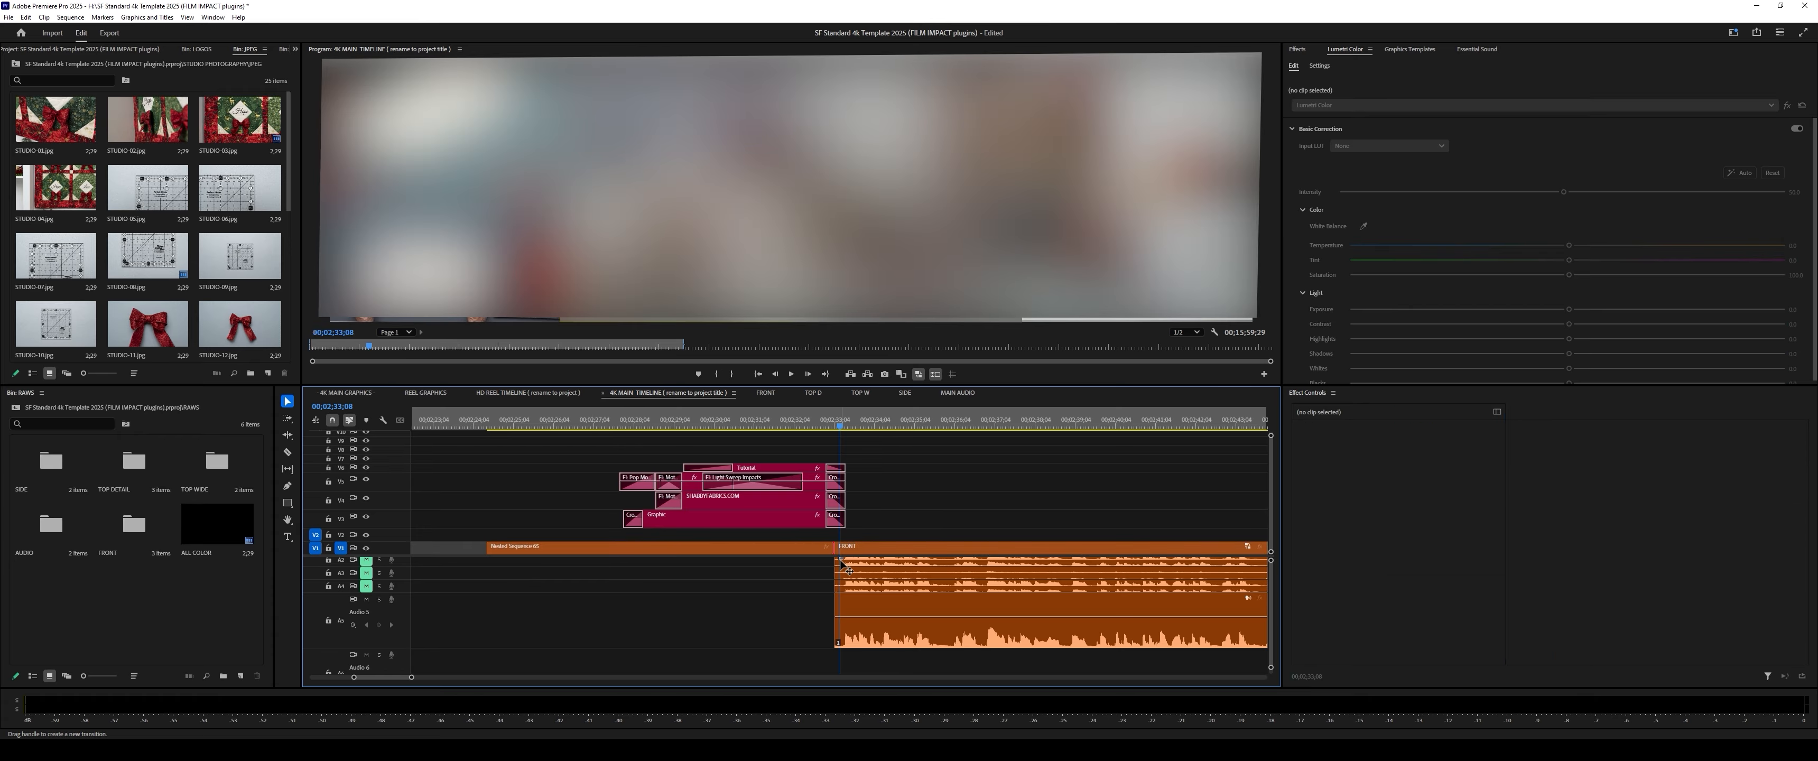
key(ctrl+d)
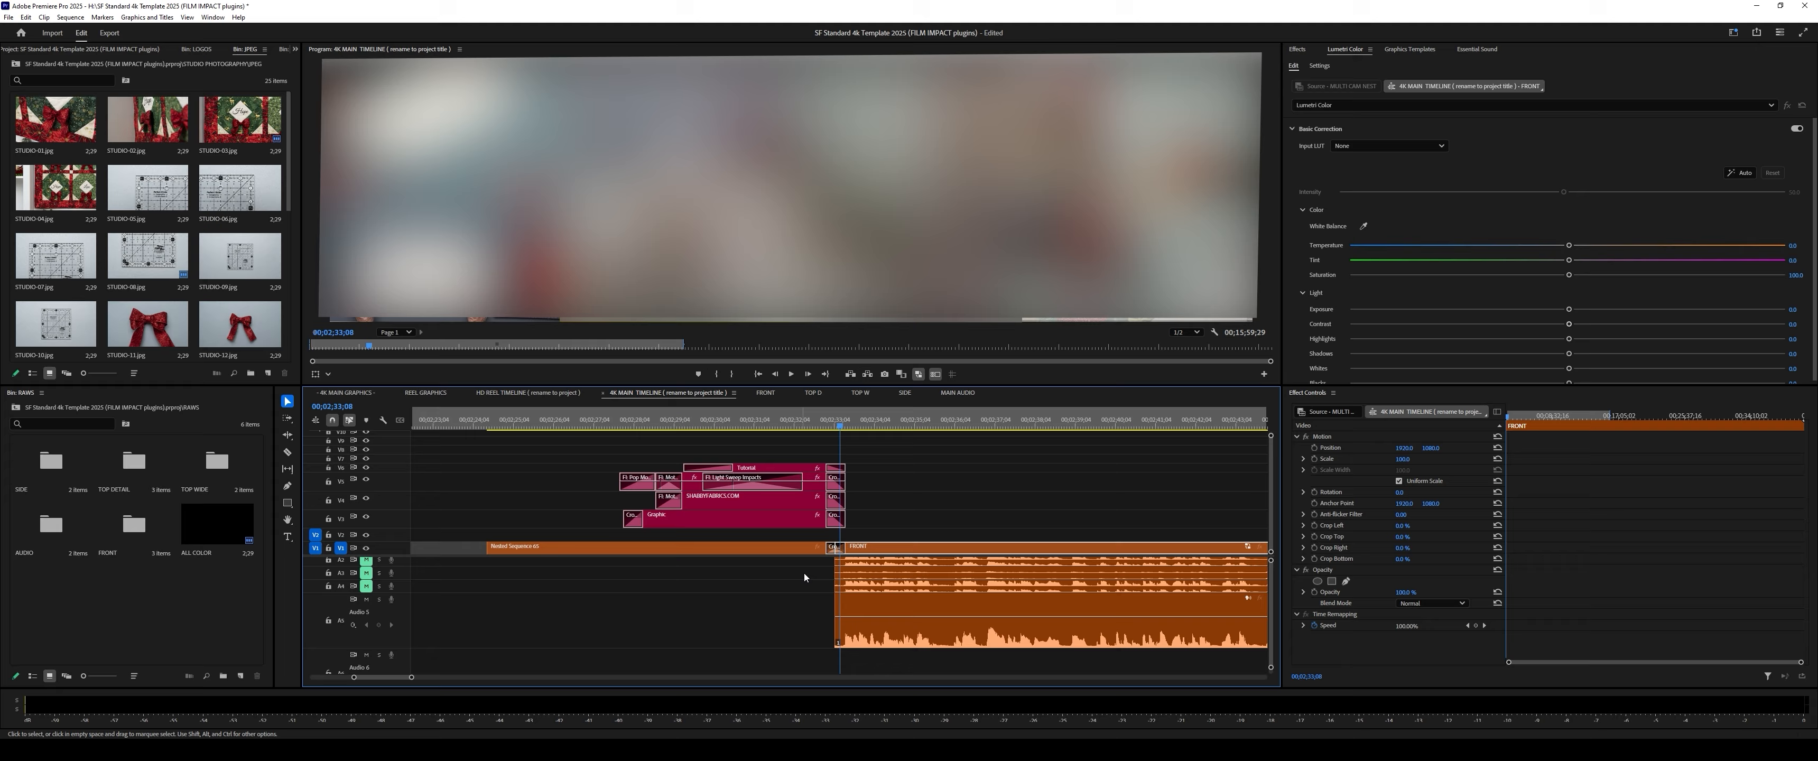
click(836, 426)
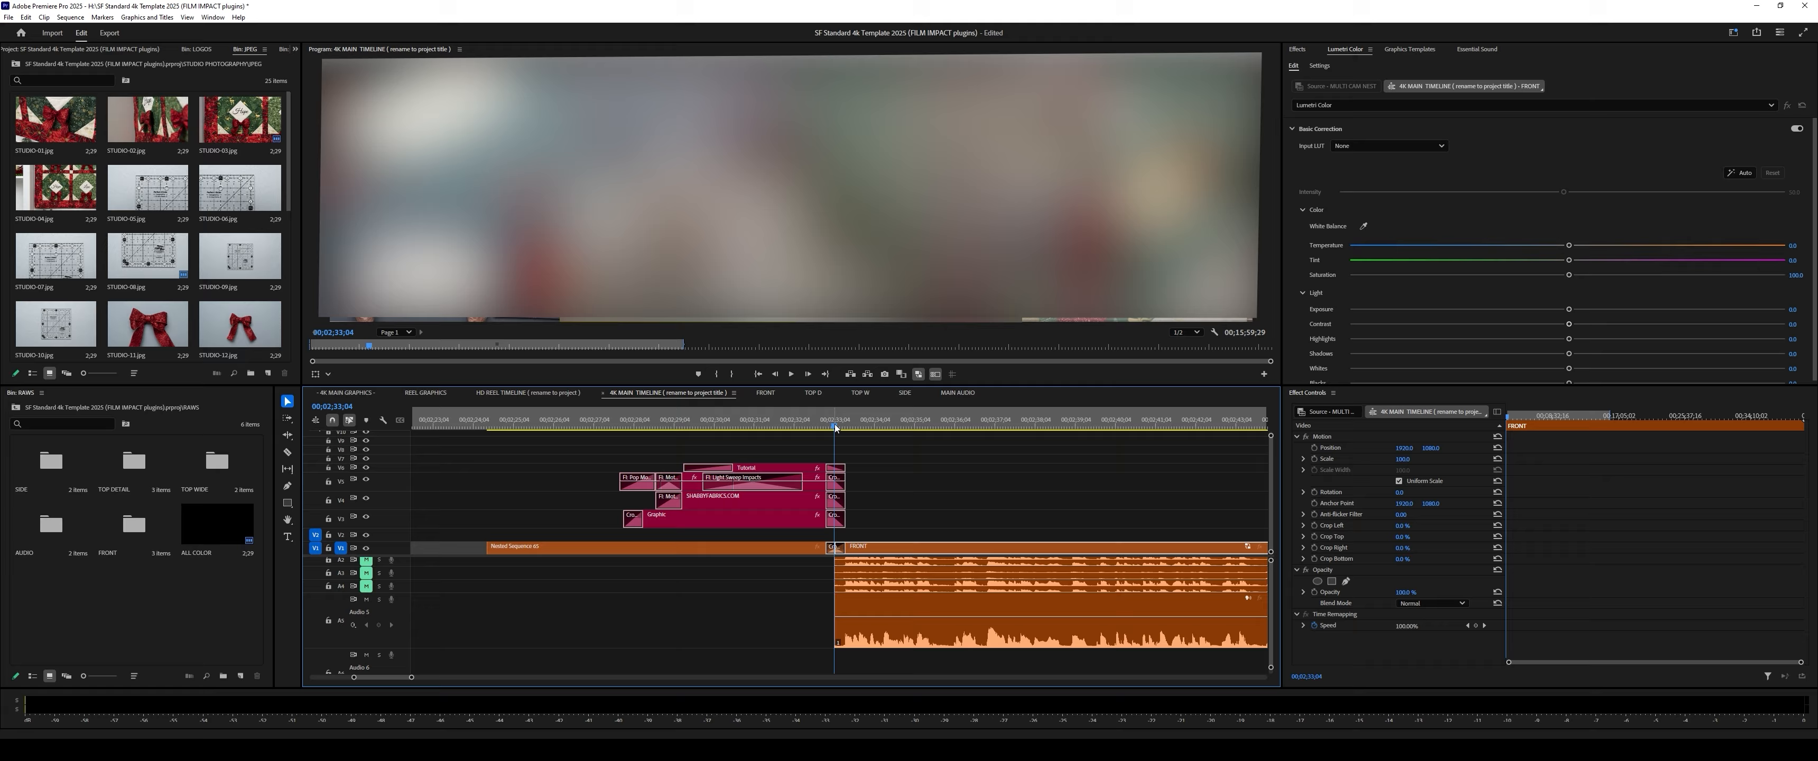
Step: Try the other camera angles on the multi-camera clip, including TOP W, and switch it back to FRONT
key(minus)
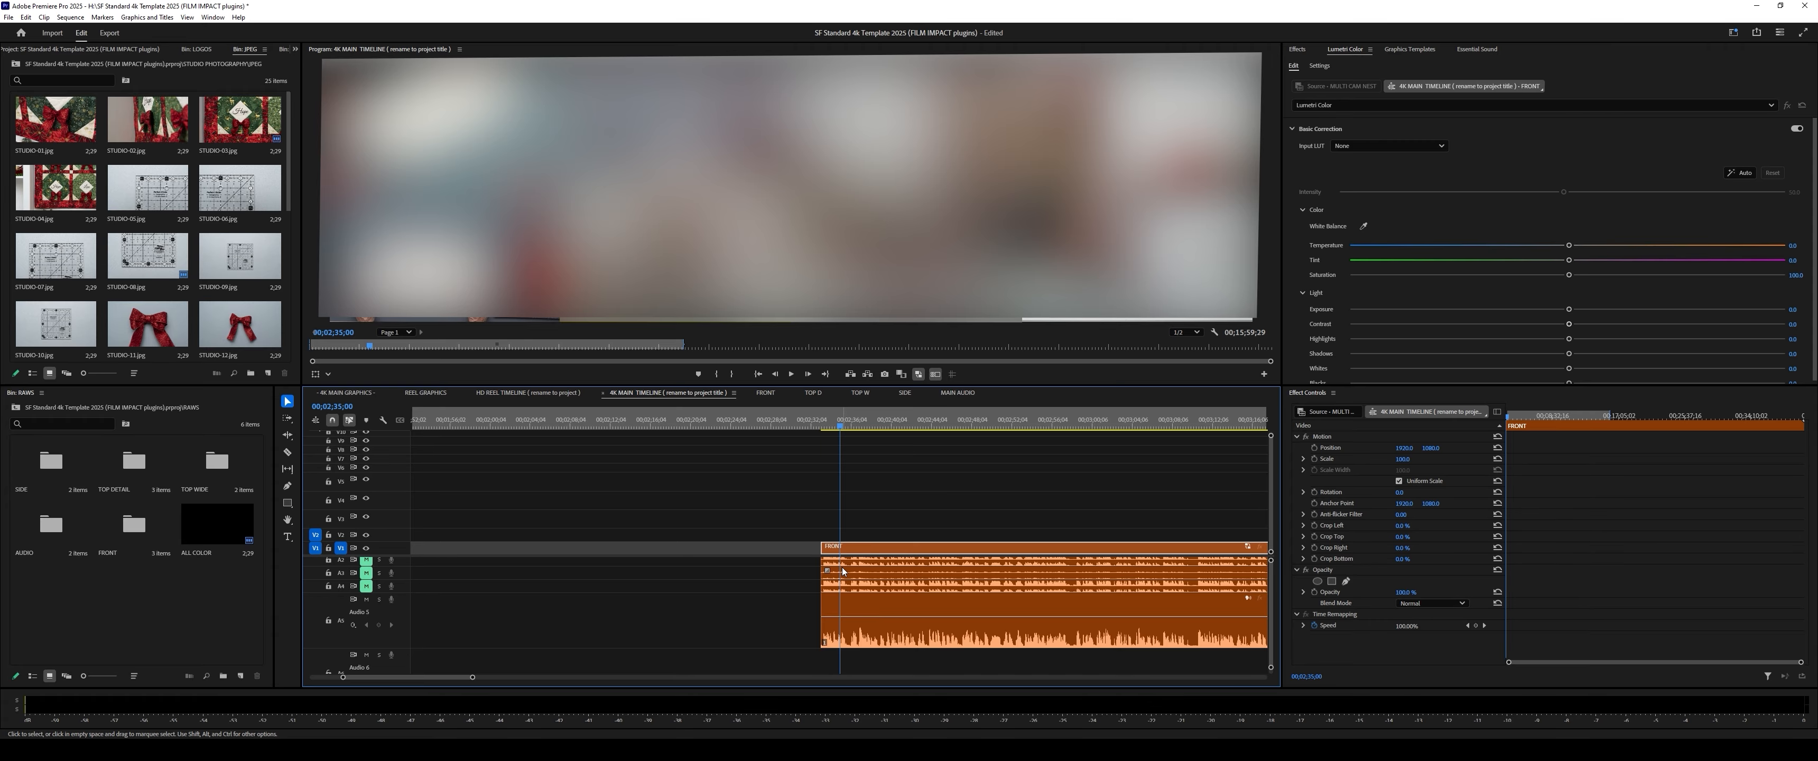
key(equal)
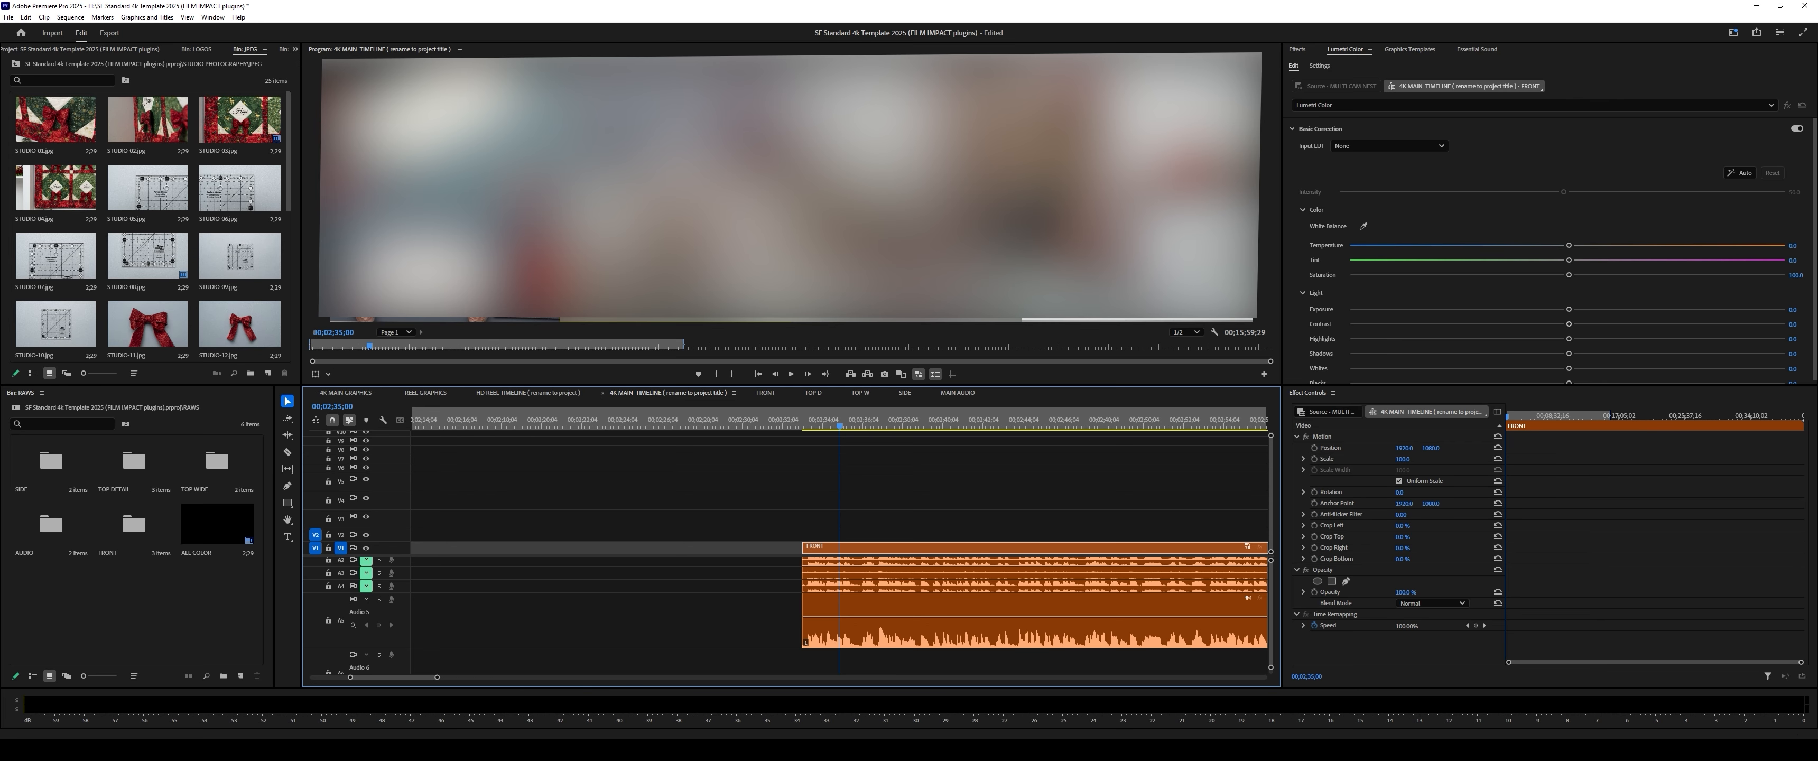
click(674, 127)
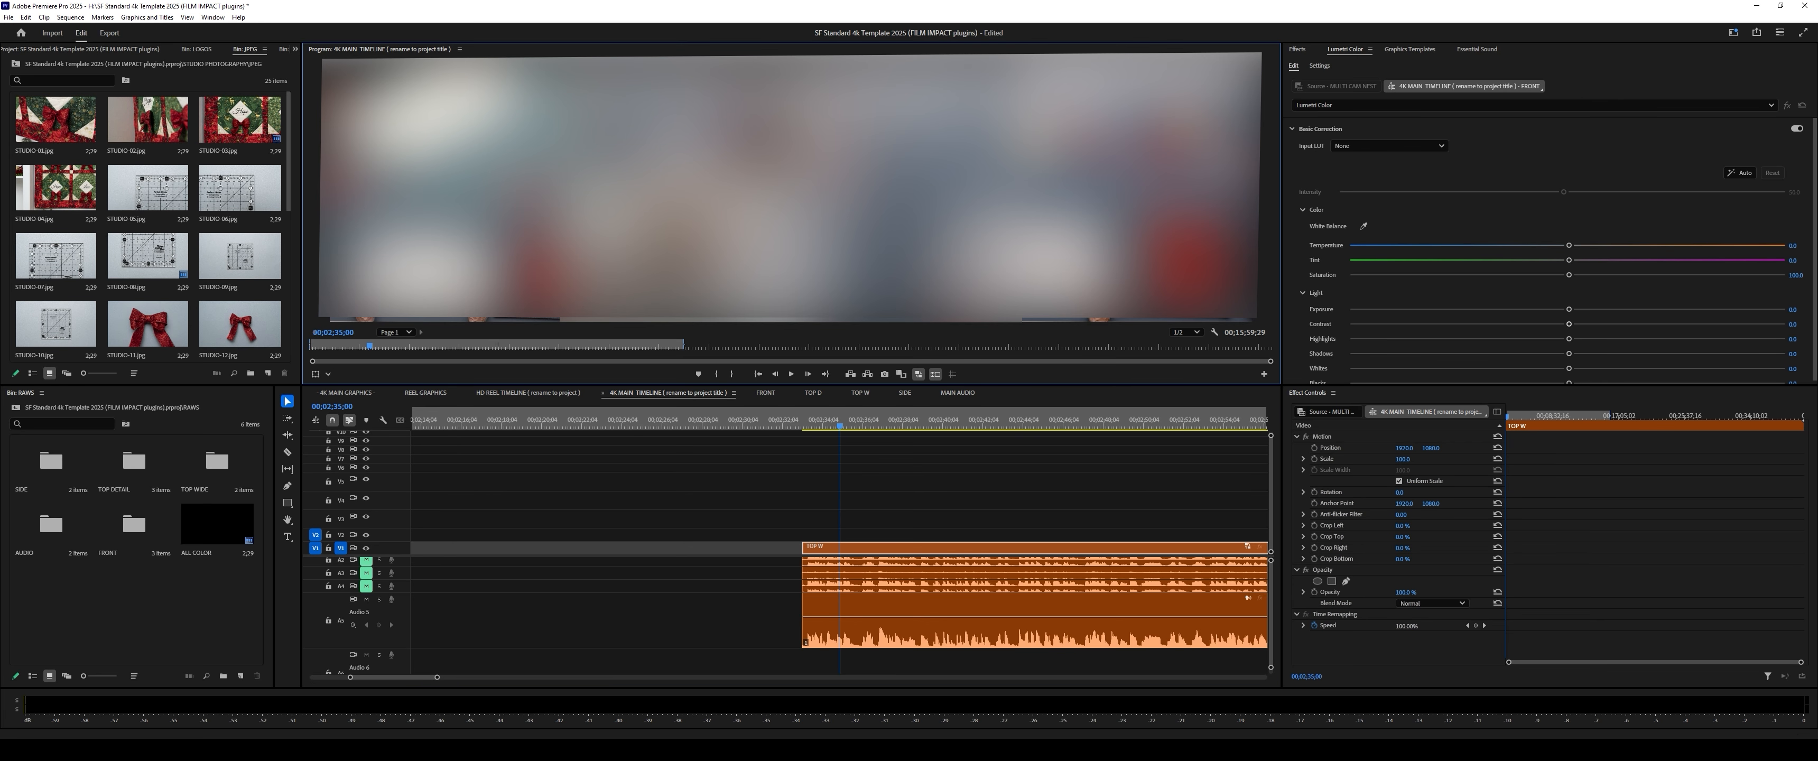
click(674, 254)
click(445, 254)
click(444, 126)
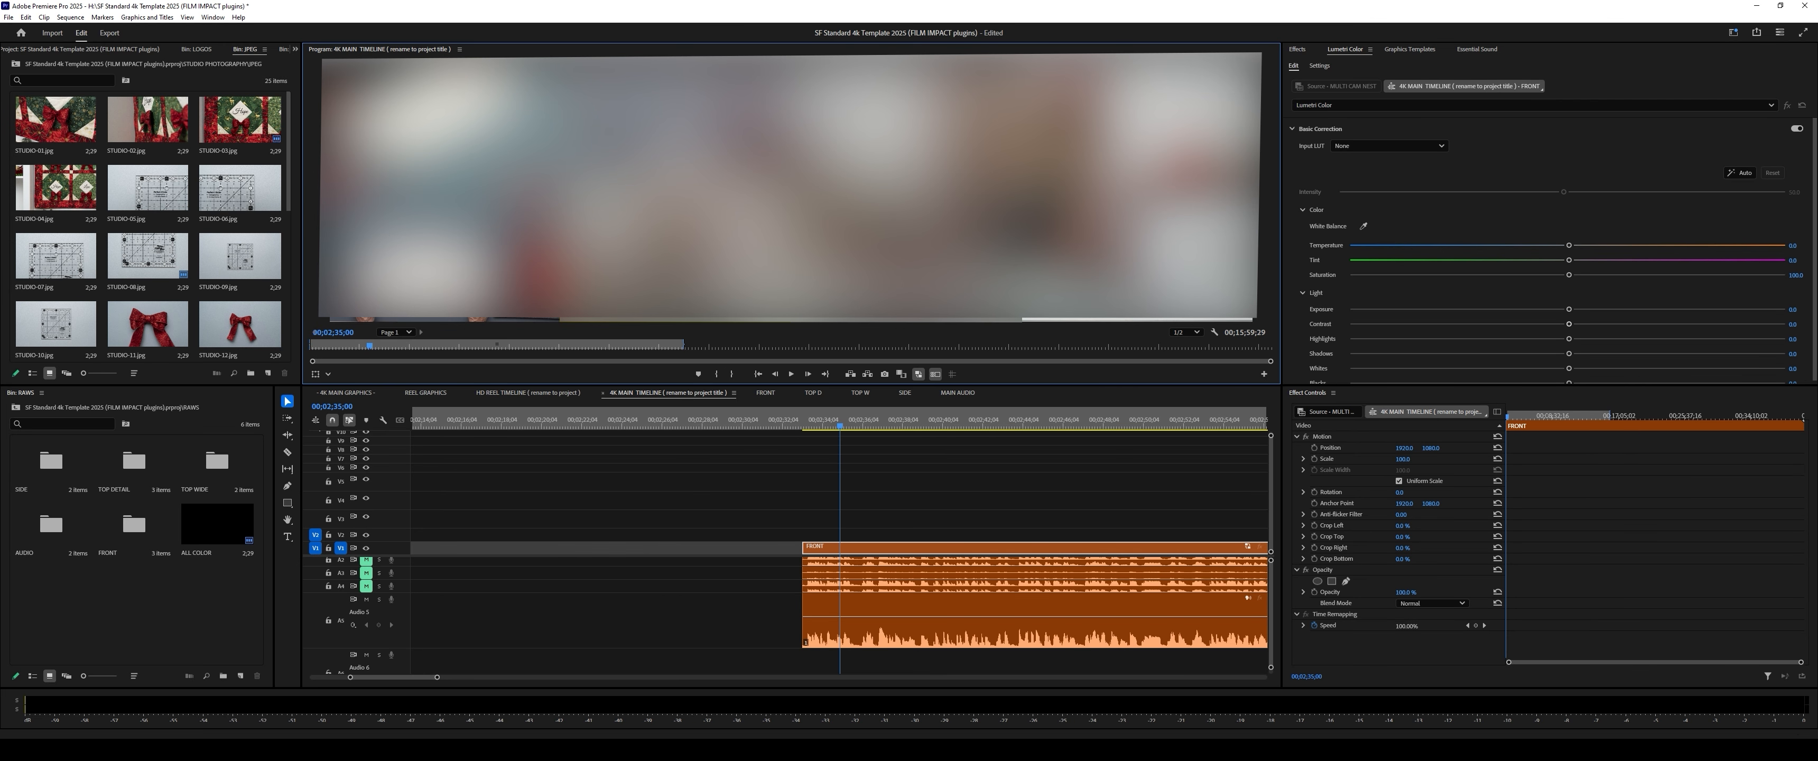
click(806, 428)
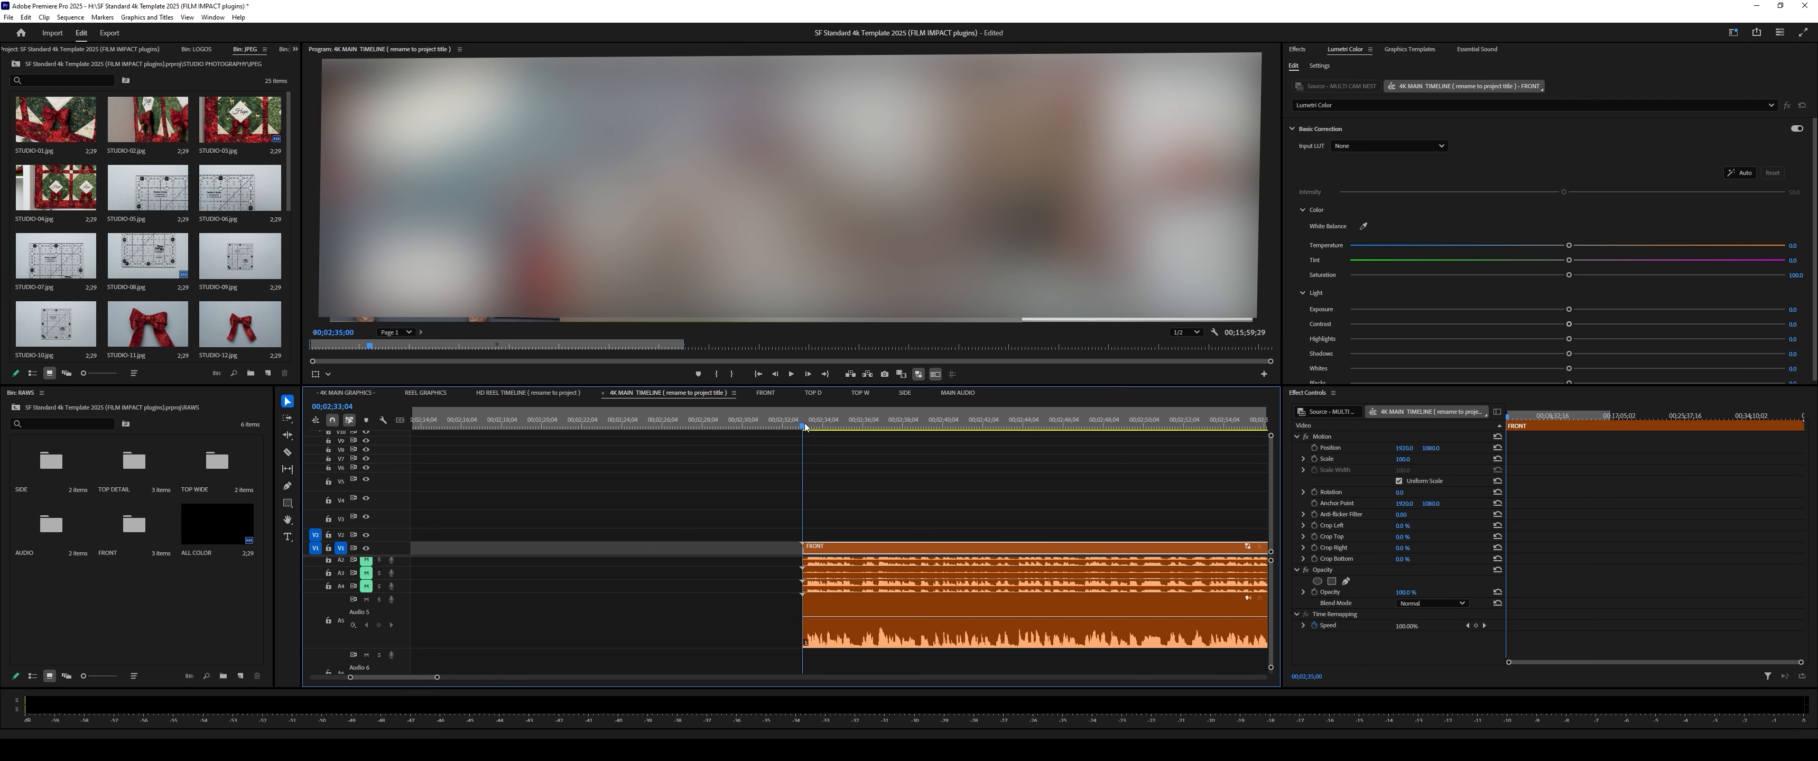
Step: Play through the start of the FRONT multi-camera clip and cut it at about 00;02;41;18
key(space)
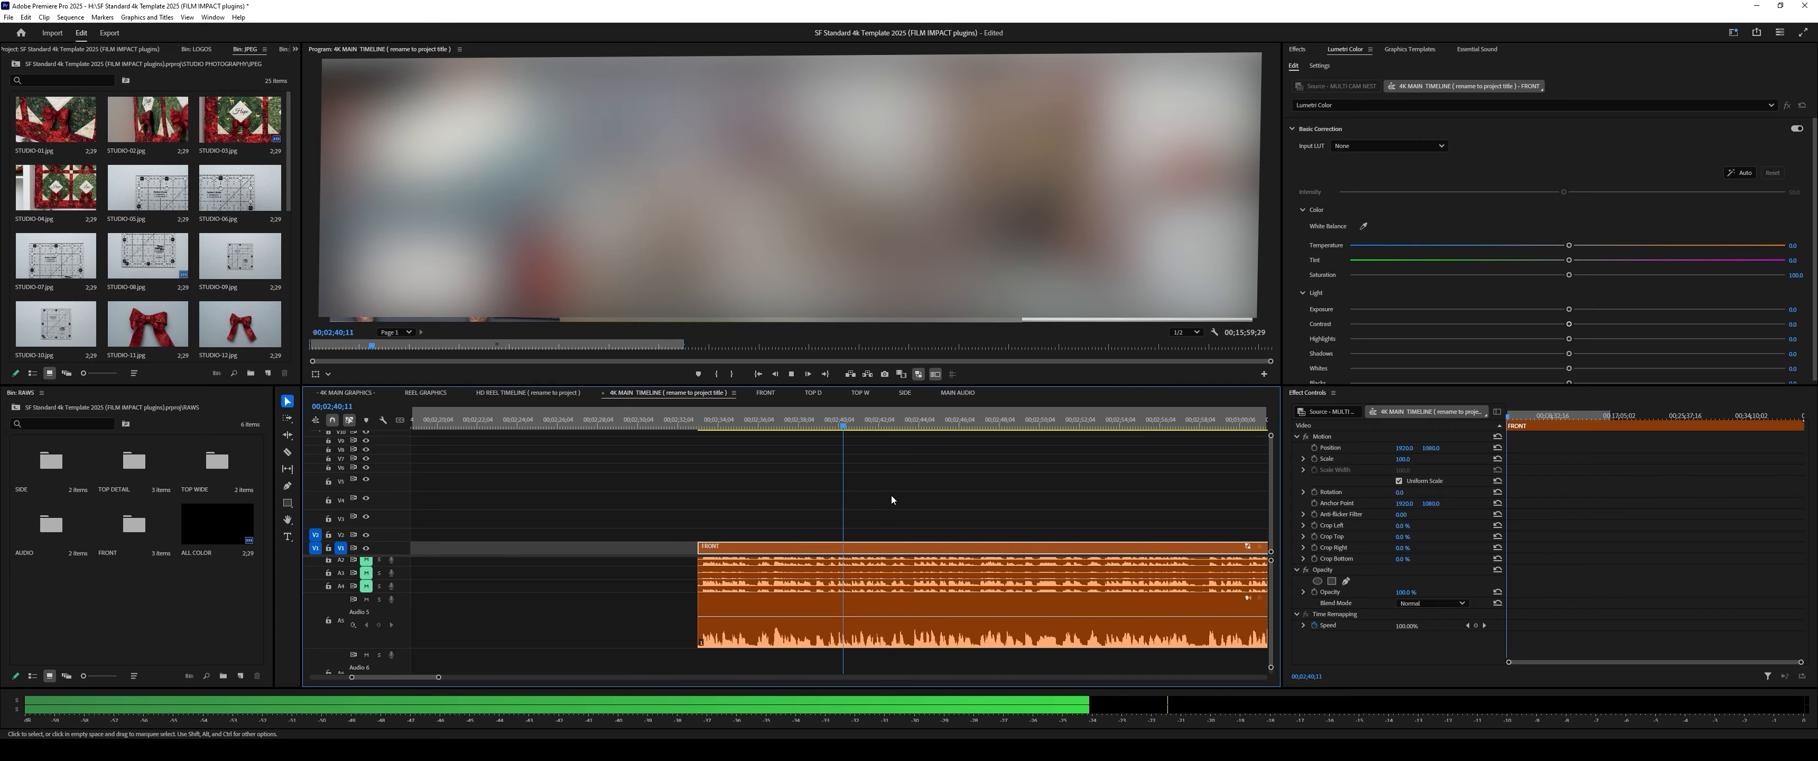
key(space)
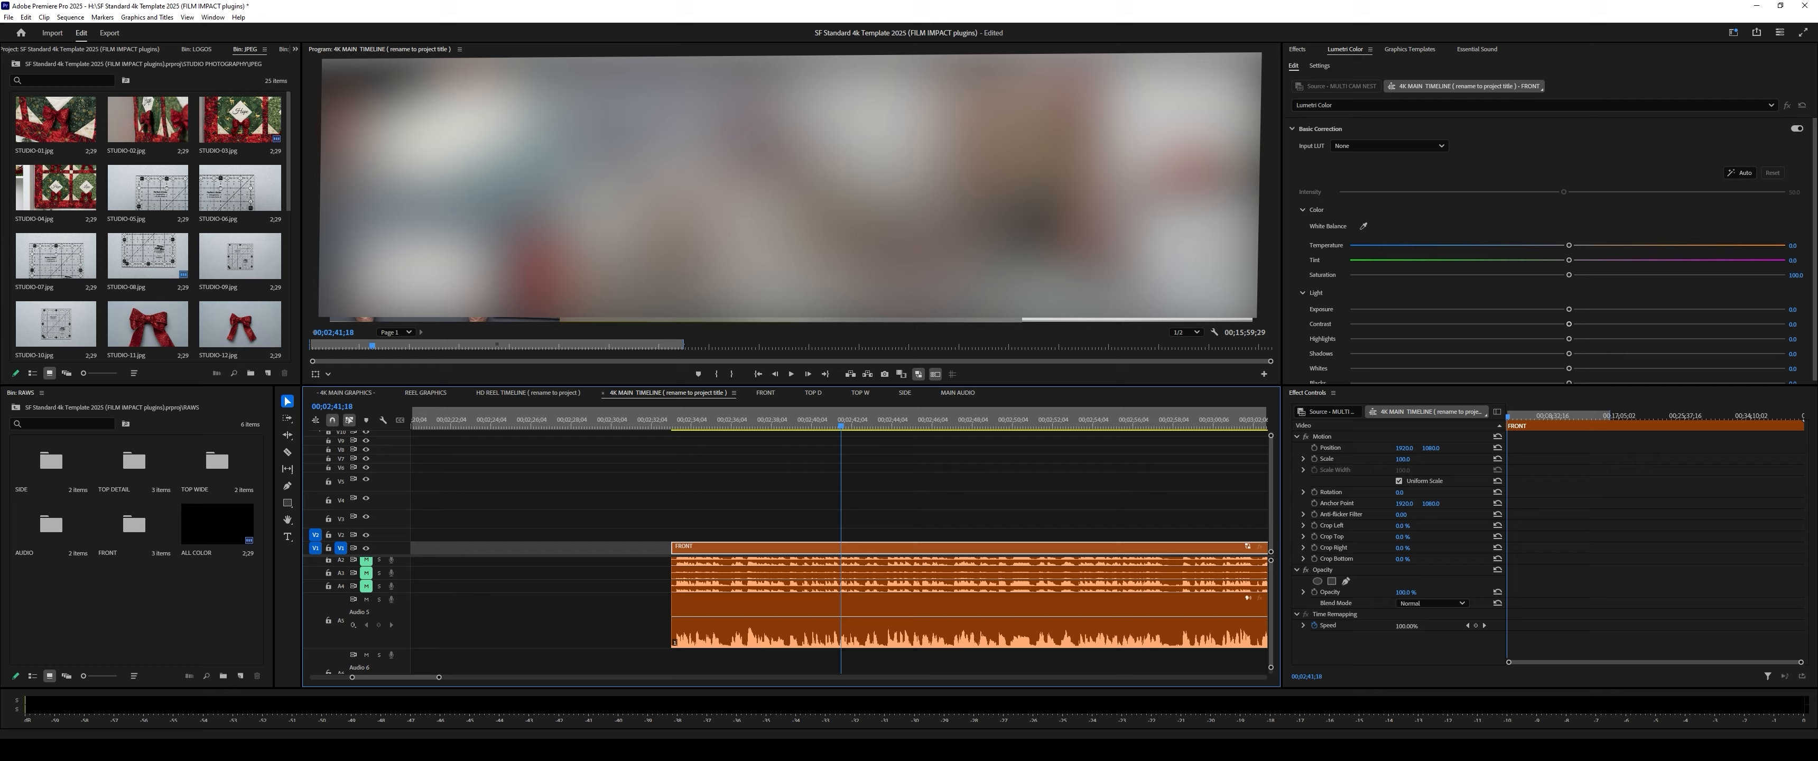
key(c)
click(844, 546)
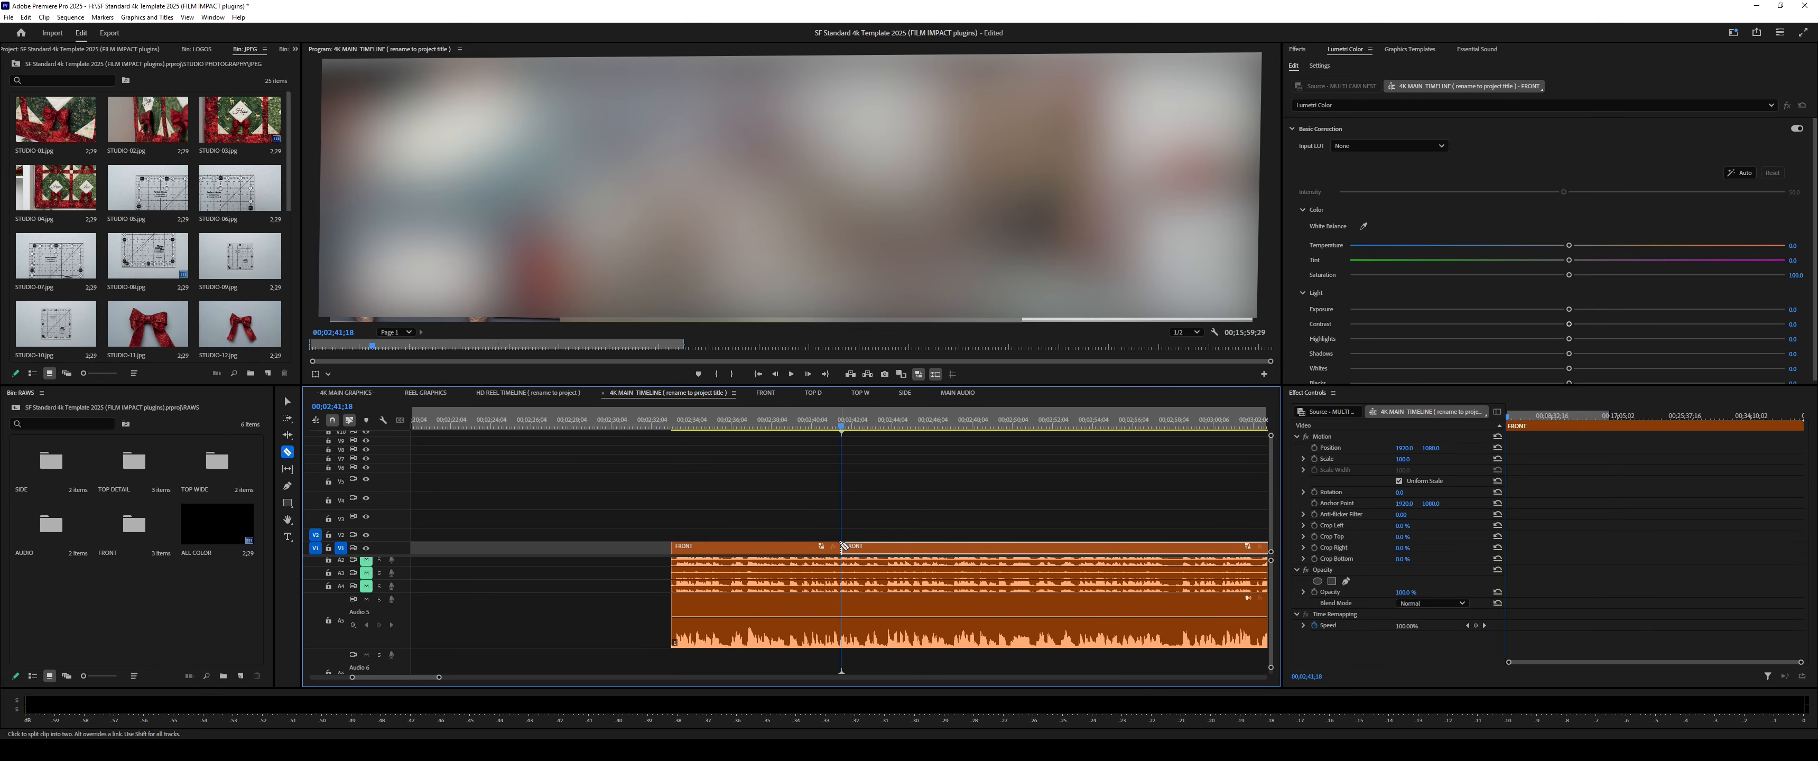
Step: Switch the section after the new cut to the TOP W camera angle
key(v)
click(727, 546)
click(882, 553)
click(853, 422)
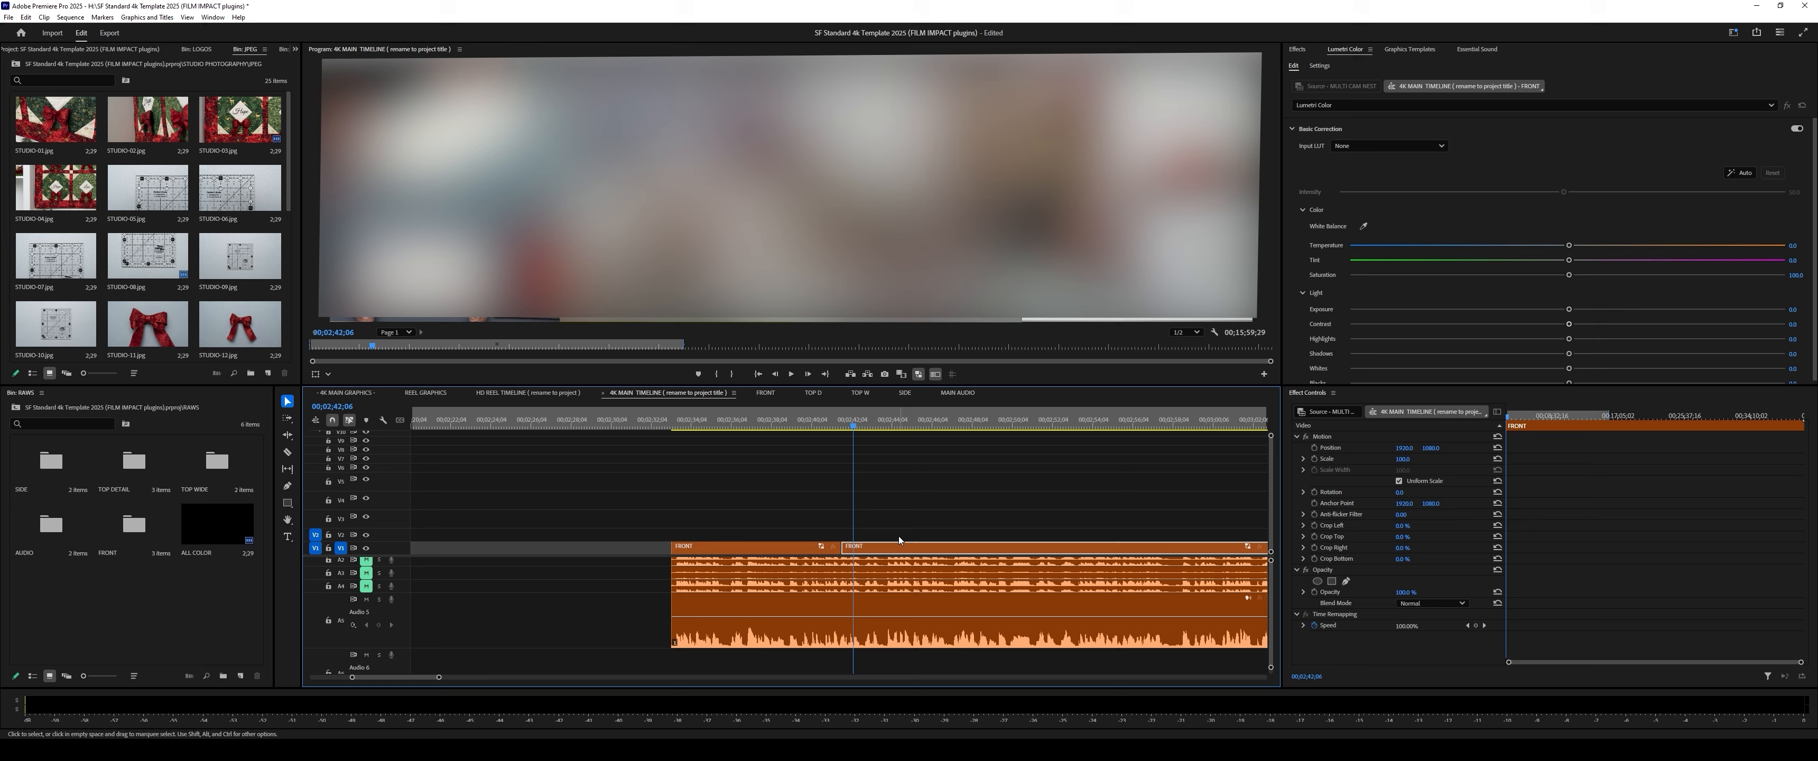
click(791, 282)
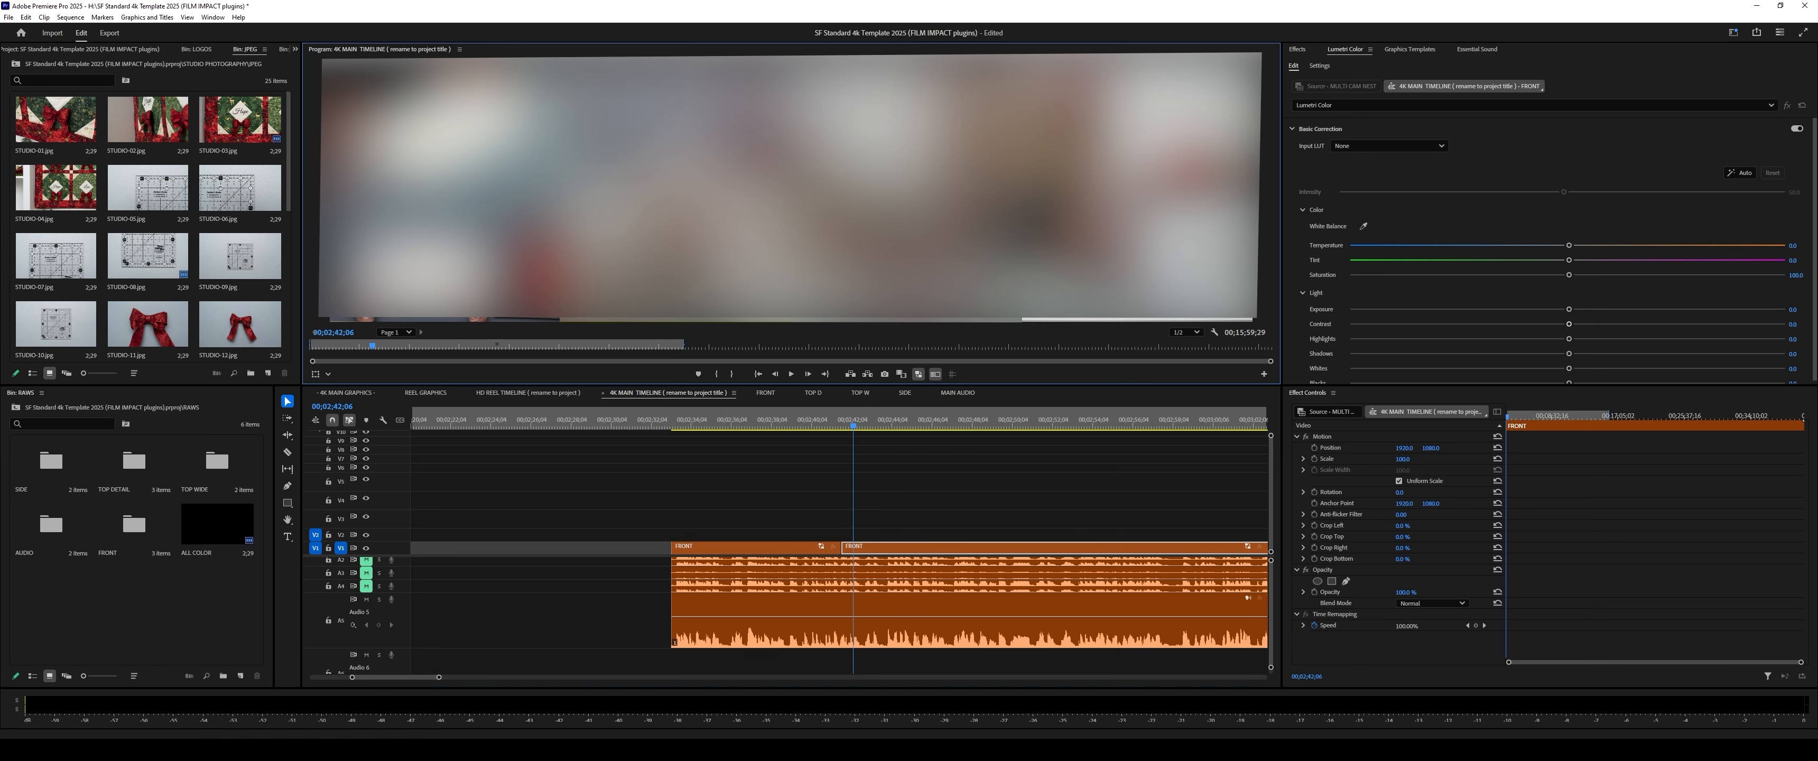
key(3)
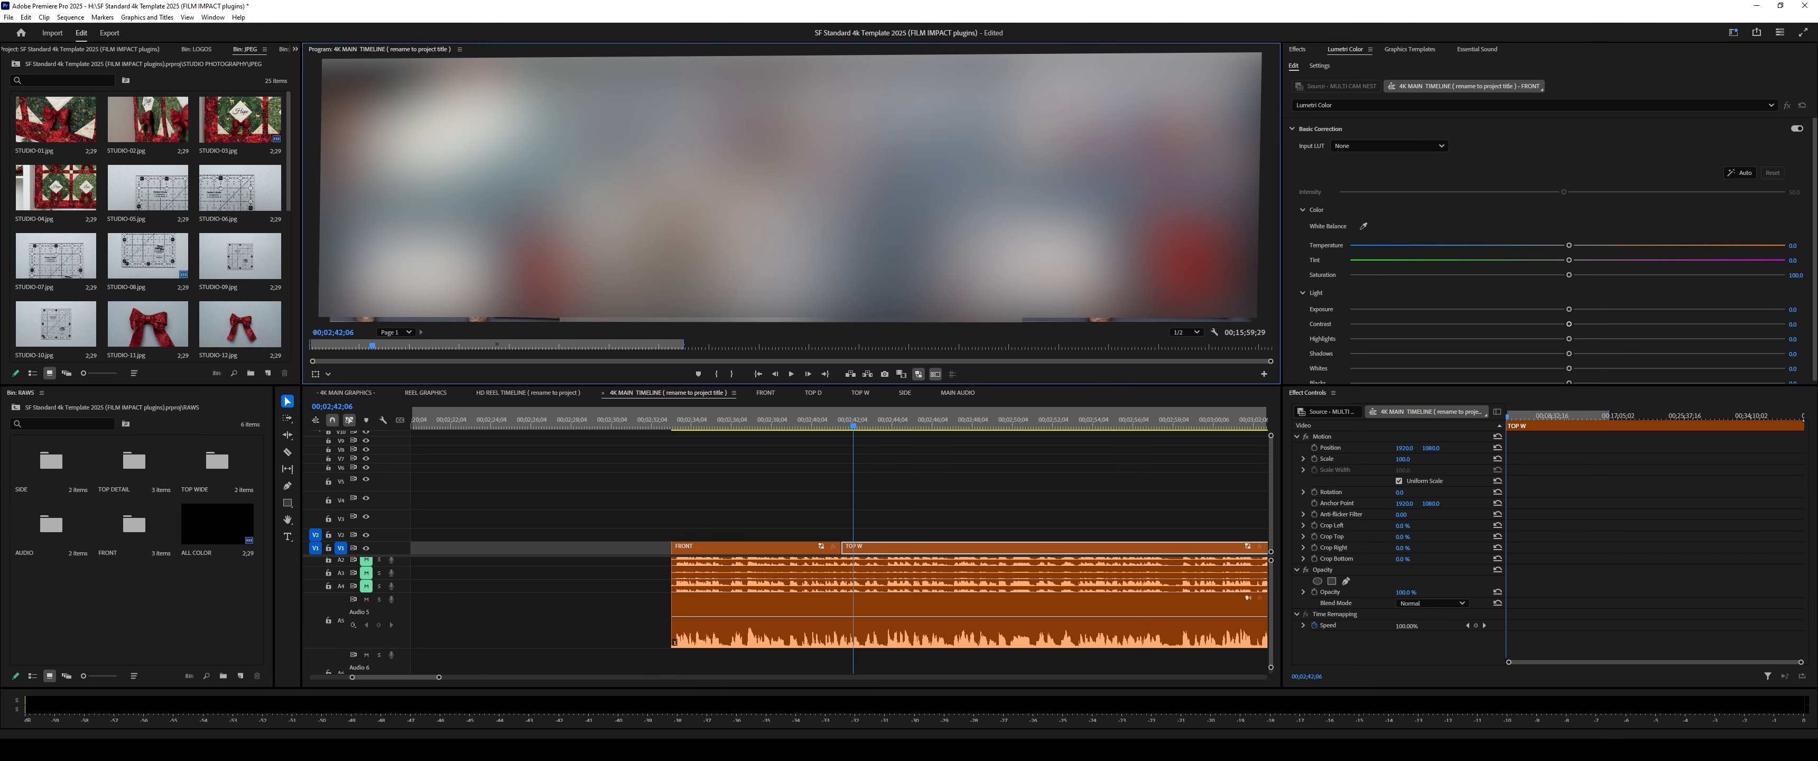
Step: Play into the TOP W section, cut it at 00;02;45;20, and make three more cuts further along the clip
key(space)
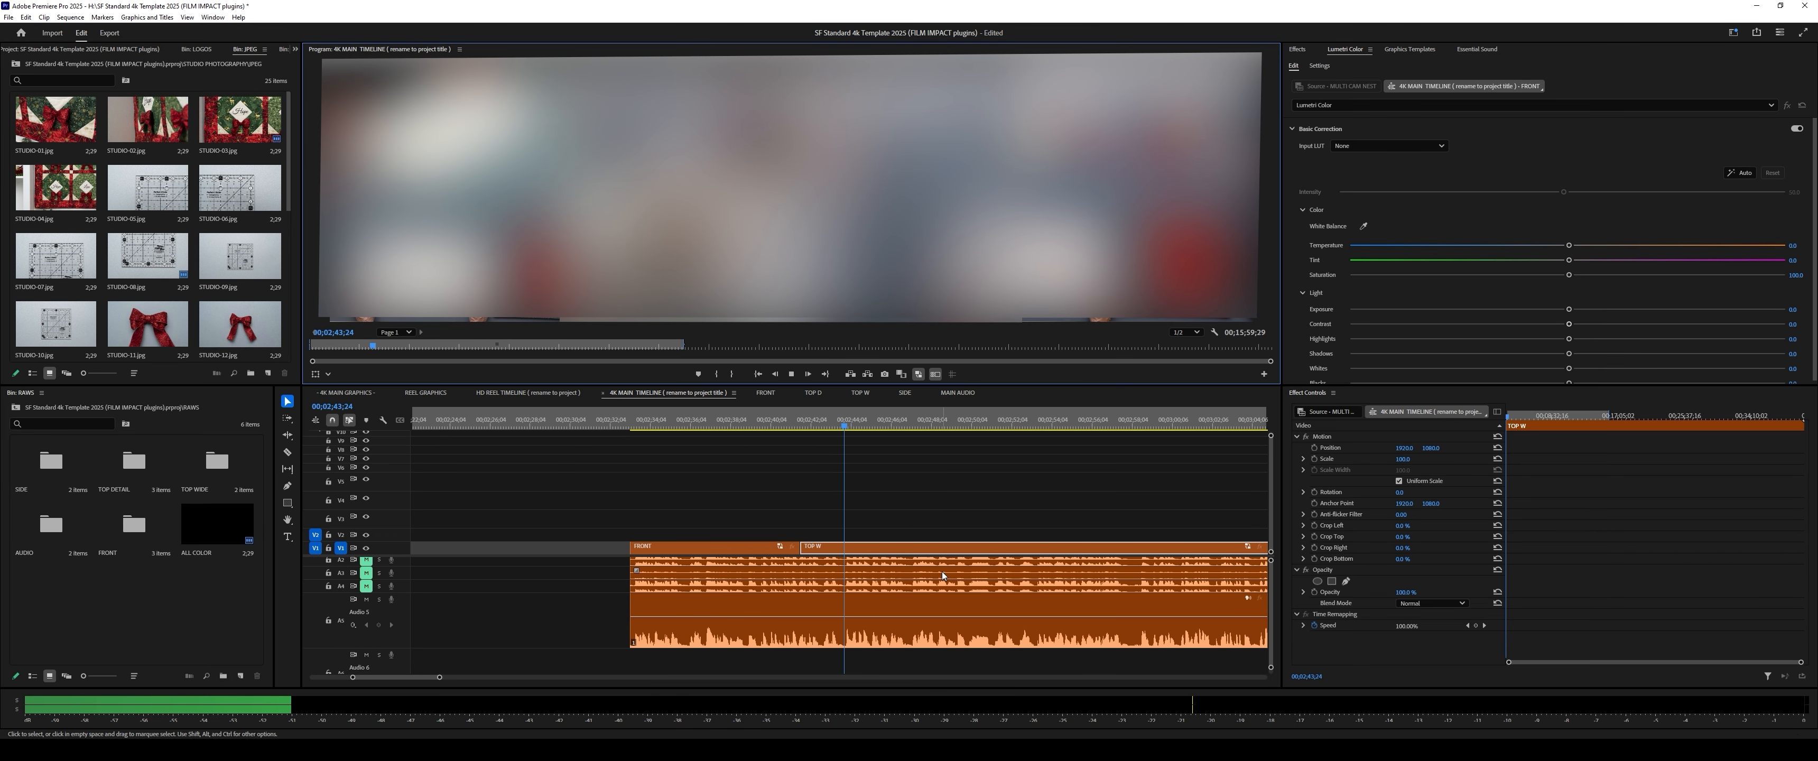
key(space)
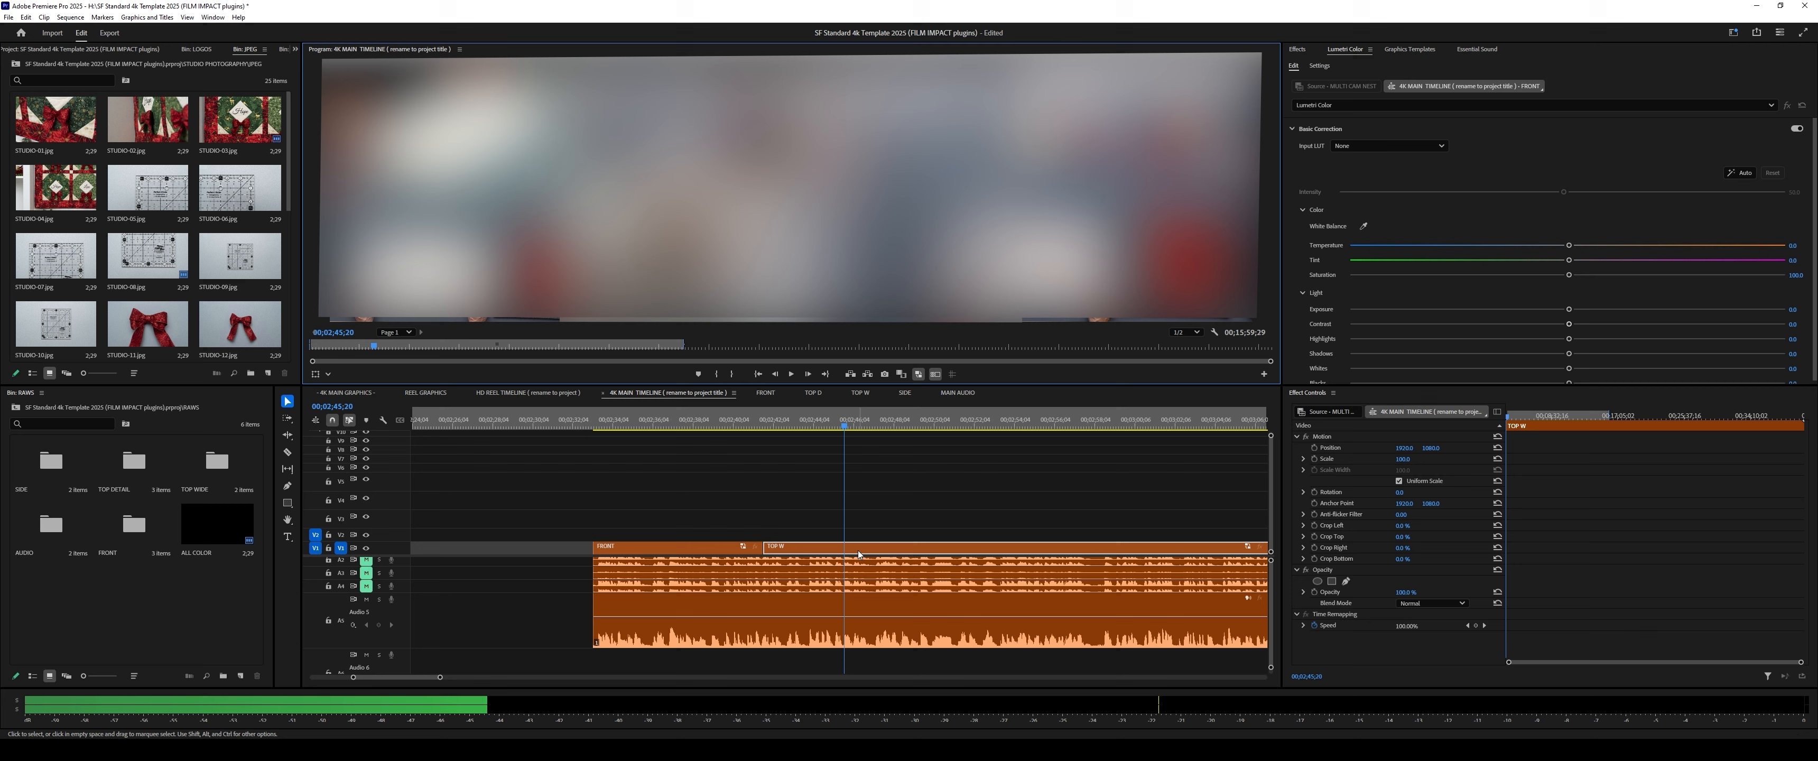
key(c)
click(850, 548)
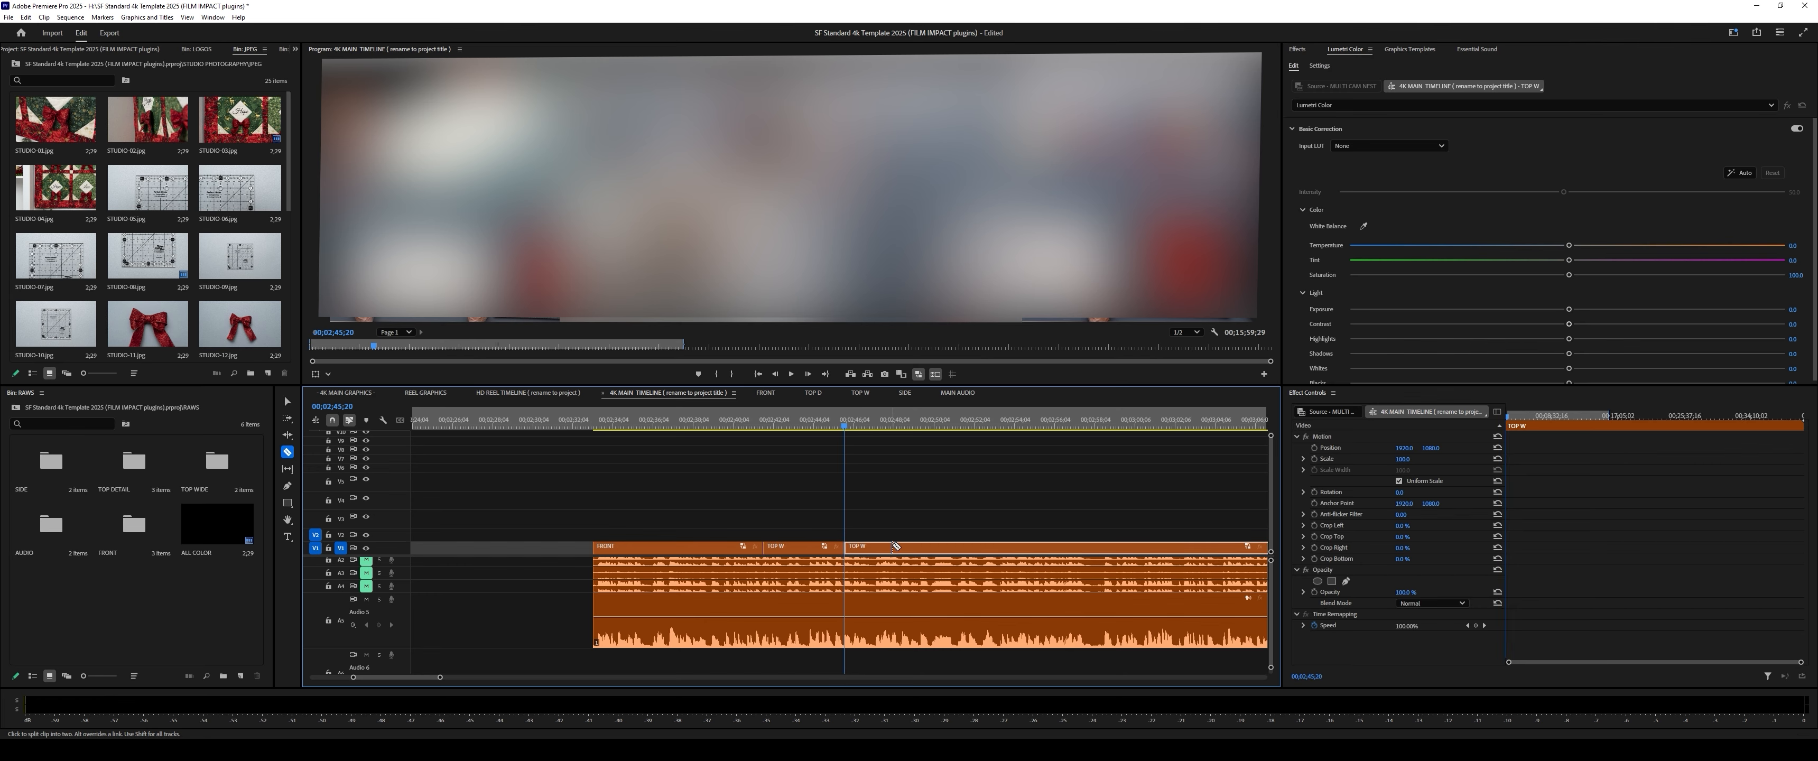
click(925, 549)
click(1087, 549)
click(1183, 549)
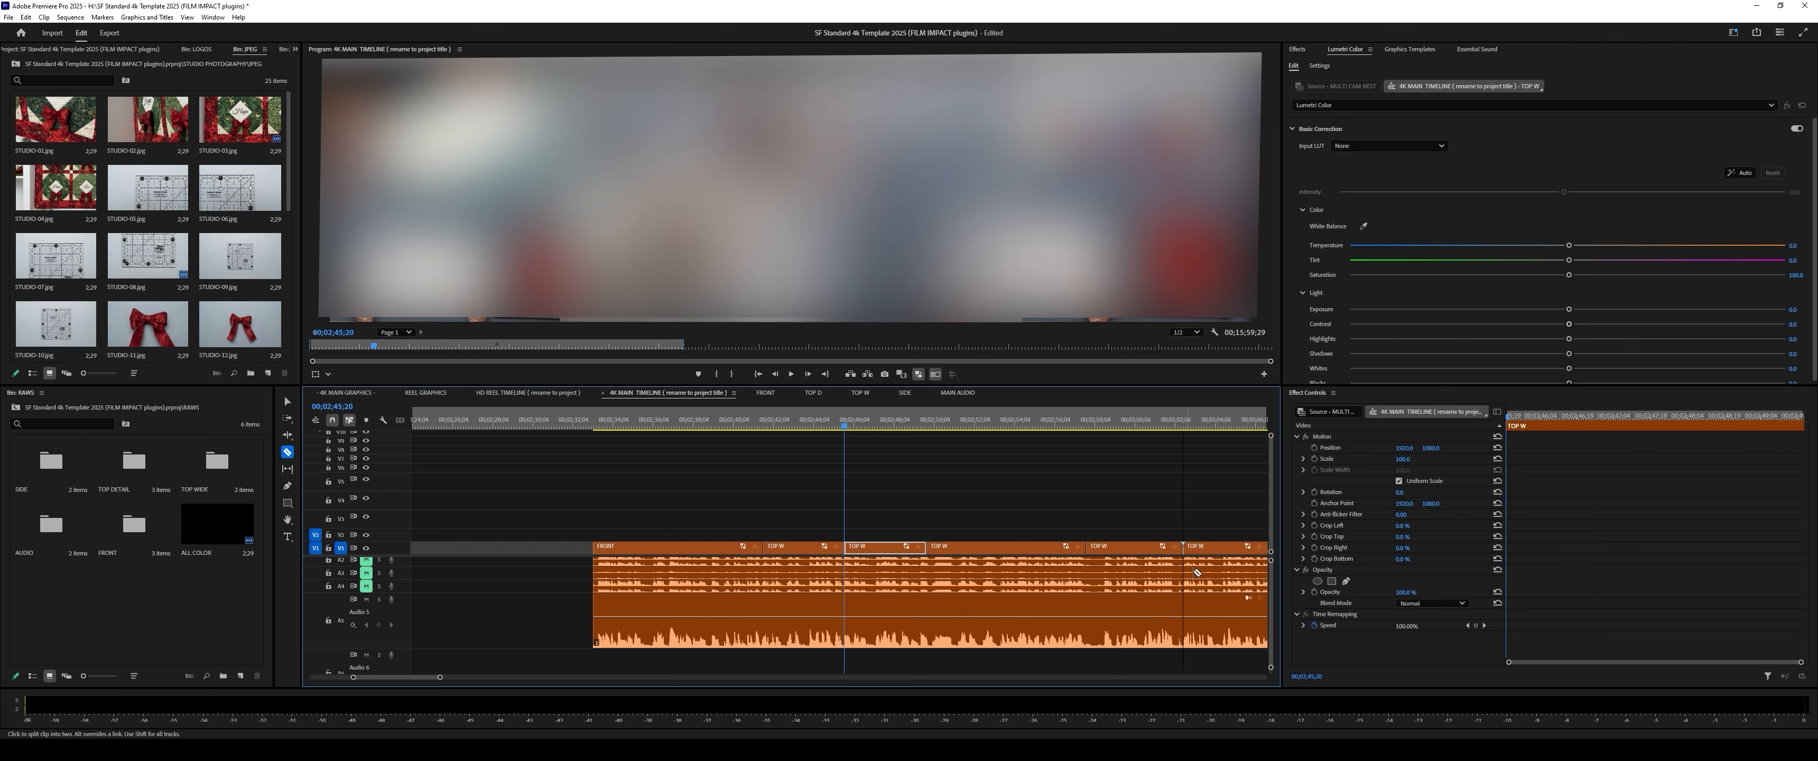
key(v)
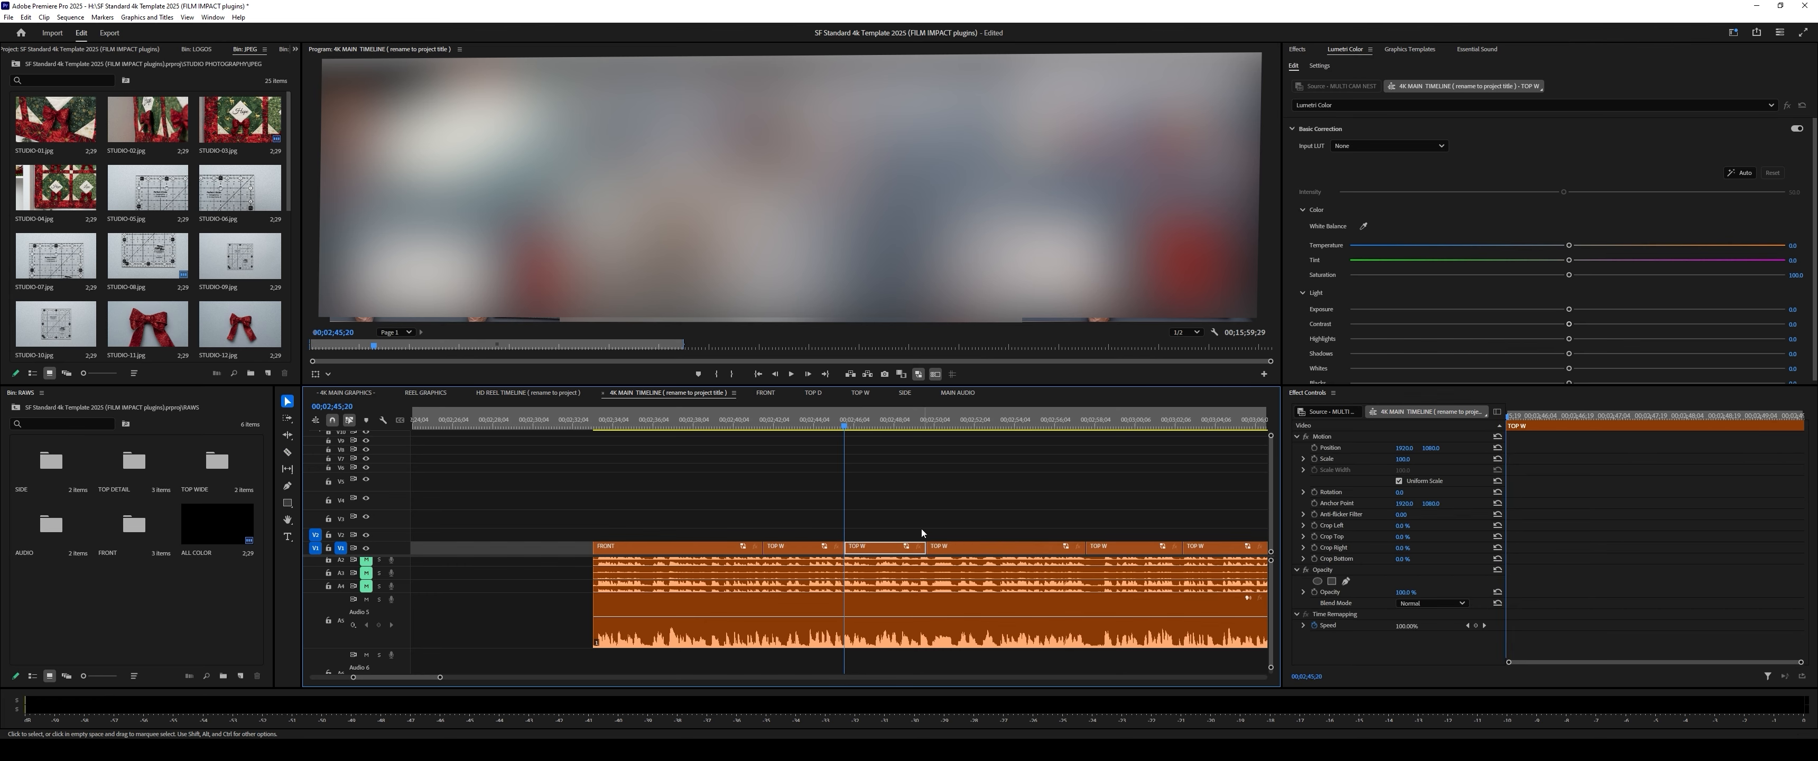
Step: Change the section starting at 00;02;45;20 to the TOP D angle and the section after it to SIDE
drag(835, 428, 867, 466)
click(455, 258)
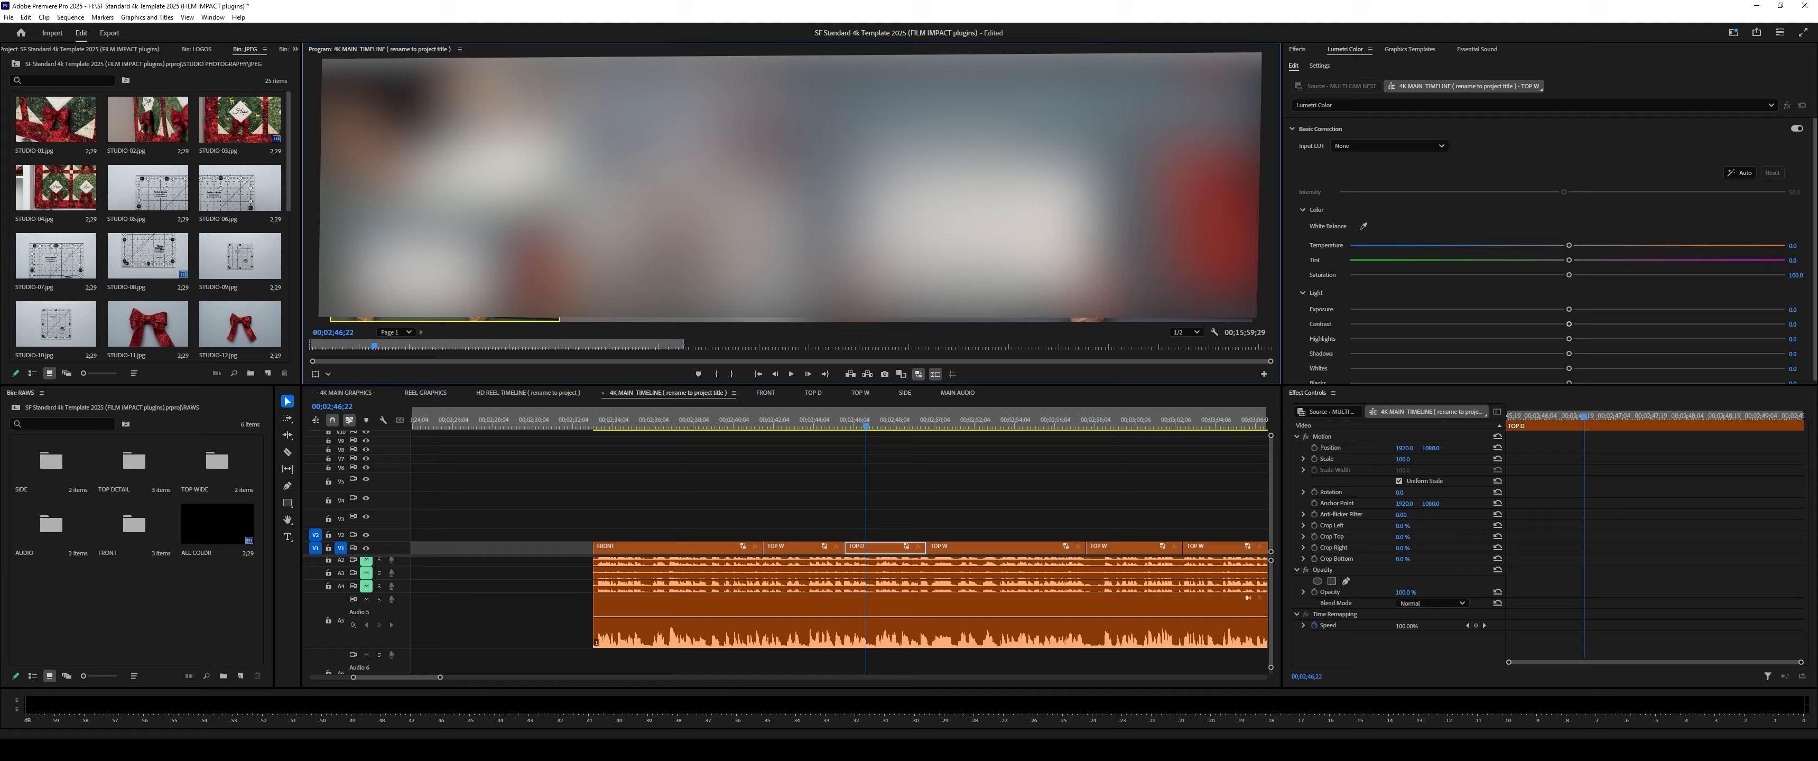
click(979, 422)
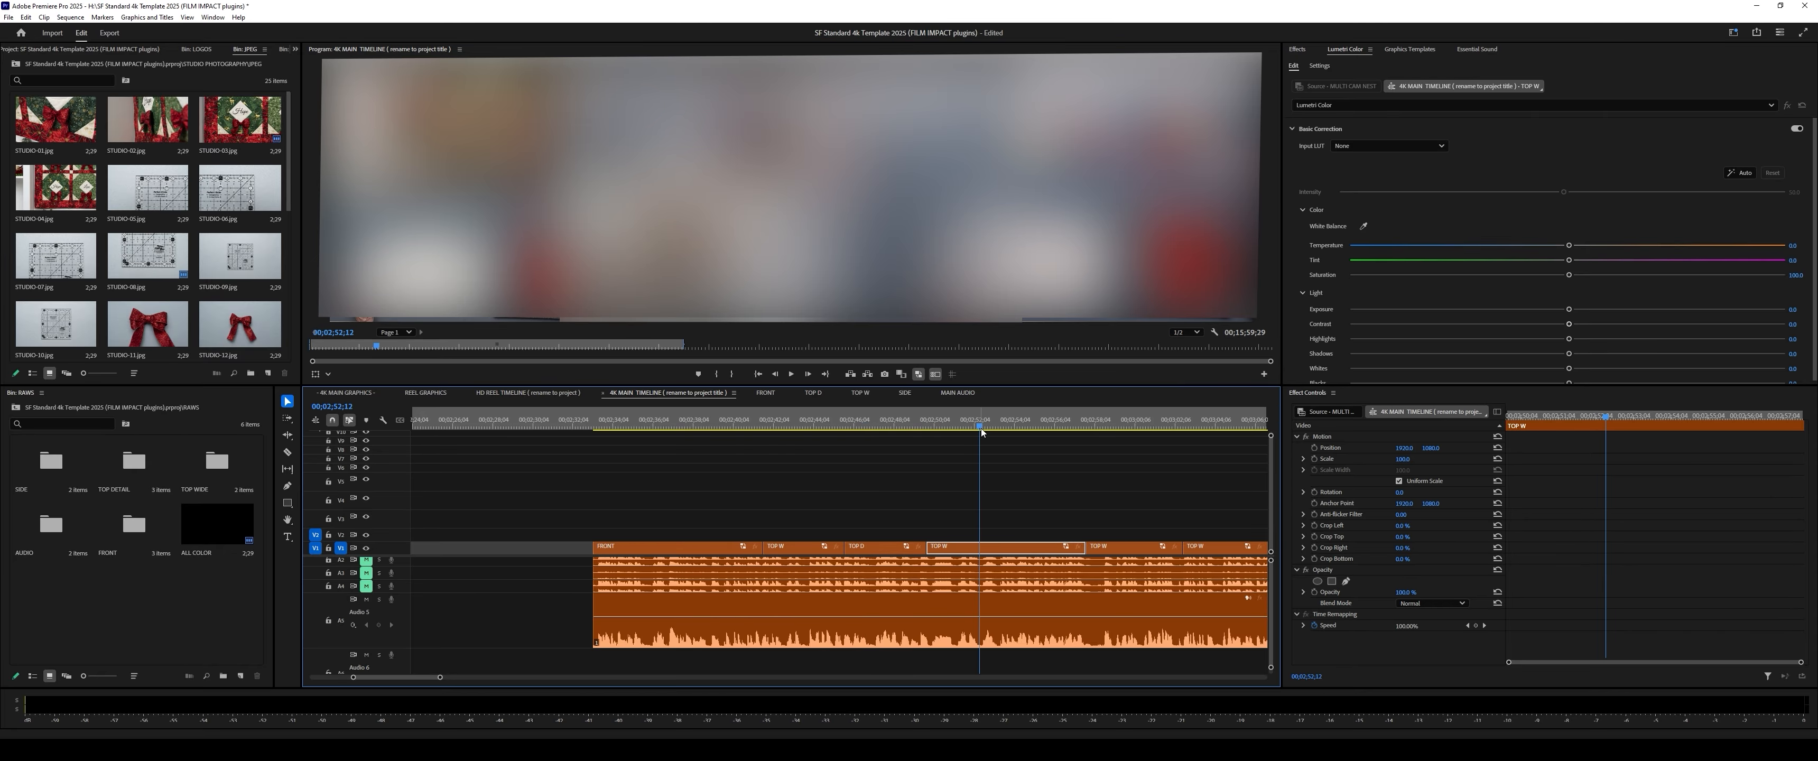
key(4)
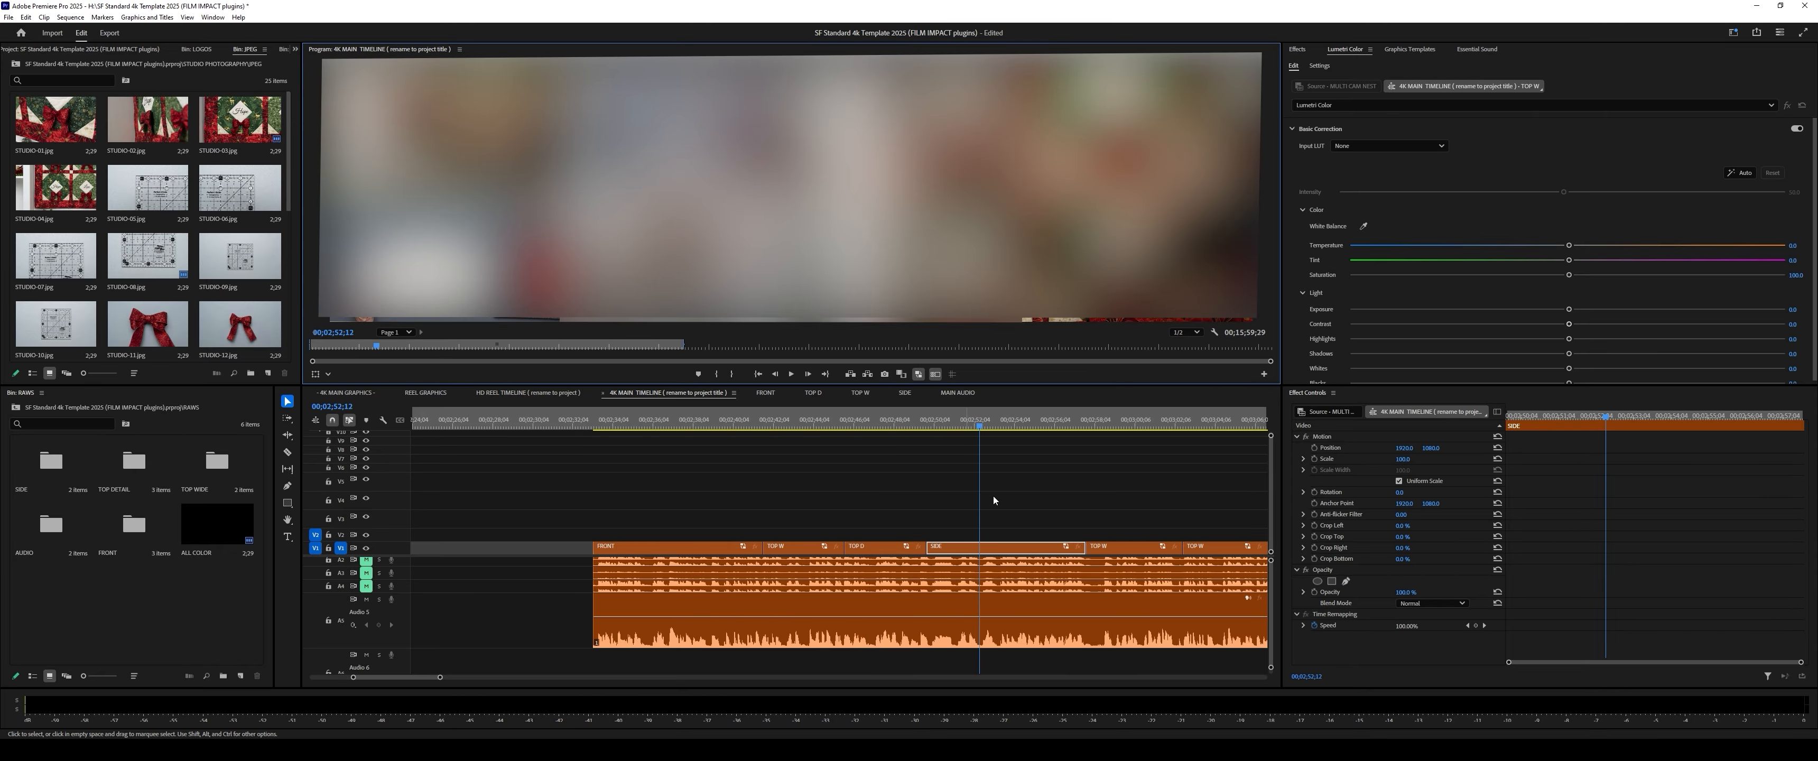
Step: Return the playhead to the opening FRONT section and cut the remaining multi-camera footage at six more points
click(966, 423)
drag(968, 427, 701, 471)
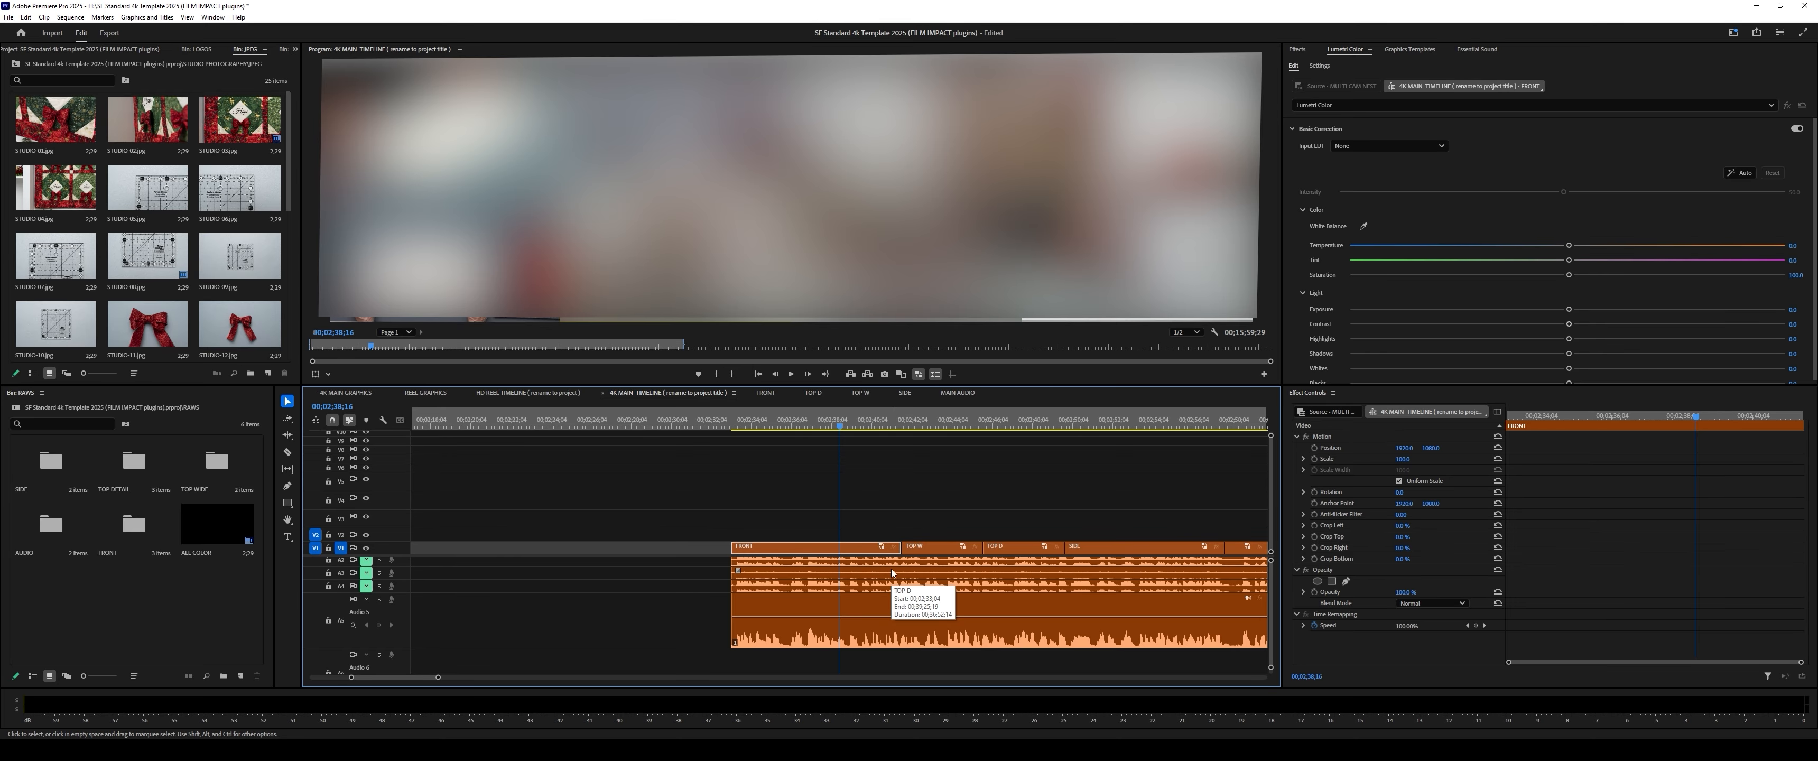
key(minus)
key(minus)
key(minus)
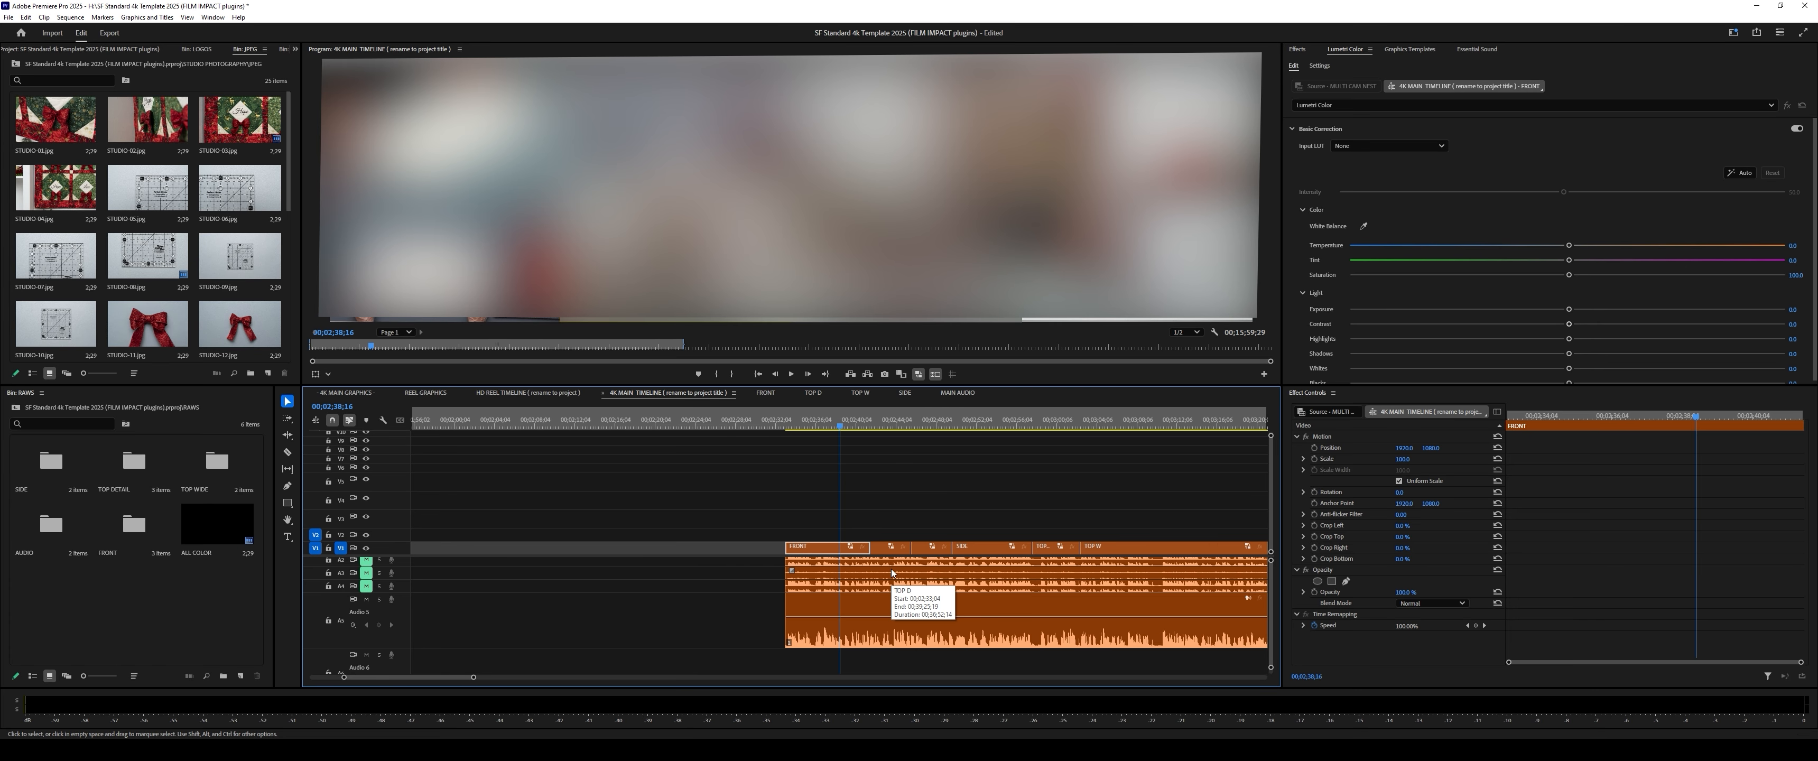
key(c)
click(888, 547)
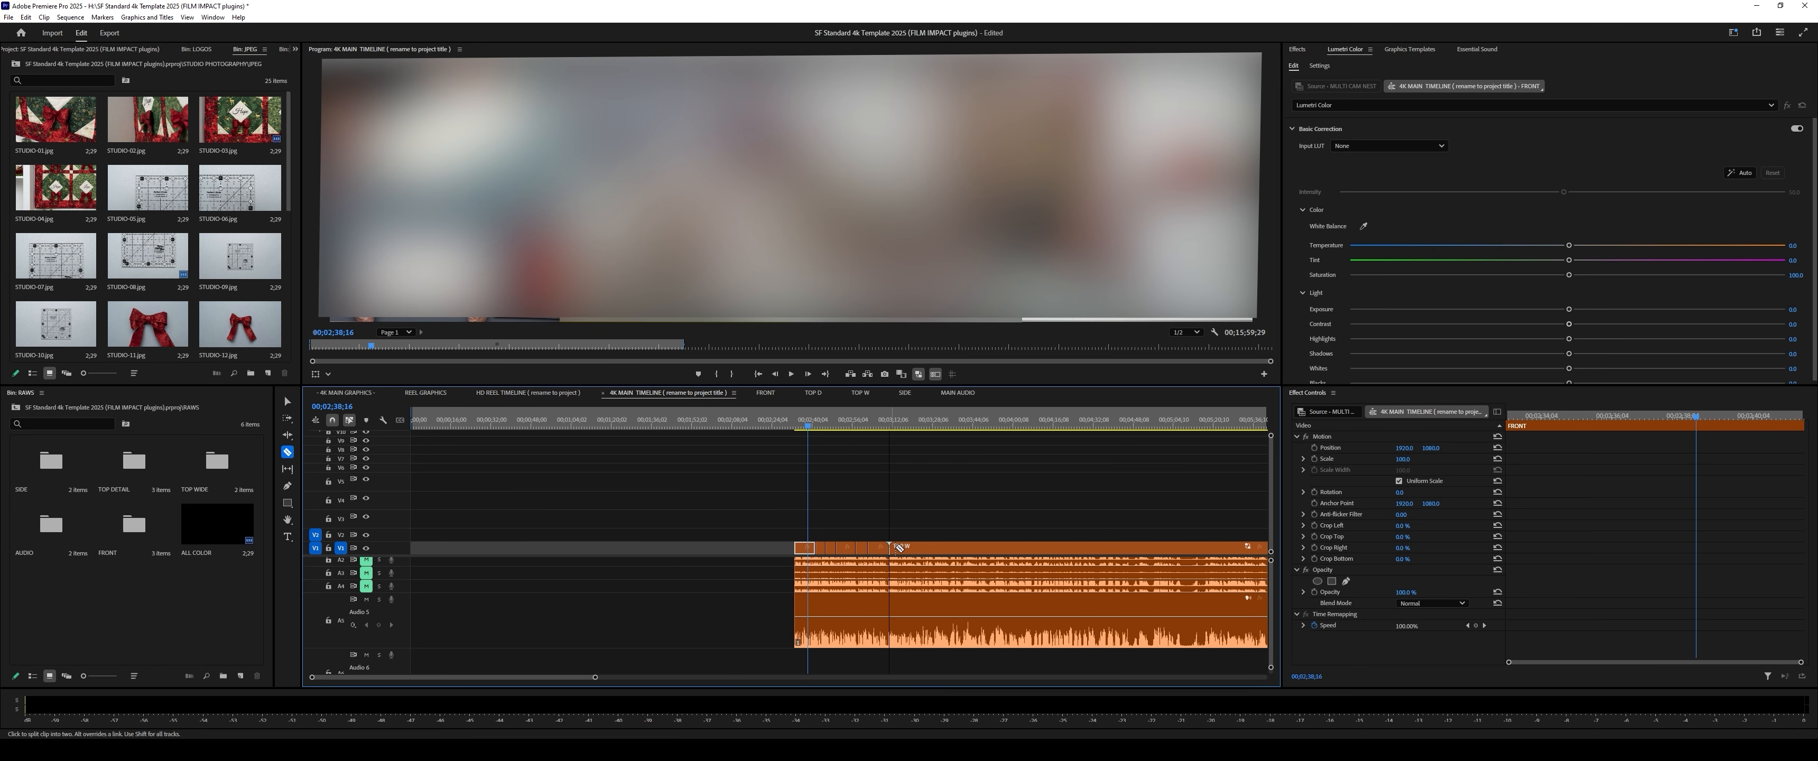
click(927, 548)
click(941, 548)
click(989, 548)
click(1020, 549)
click(1051, 550)
Step: Cut all tracks at two points in the long TOP W section, delete the piece between them and close the gap
shift+click(1207, 564)
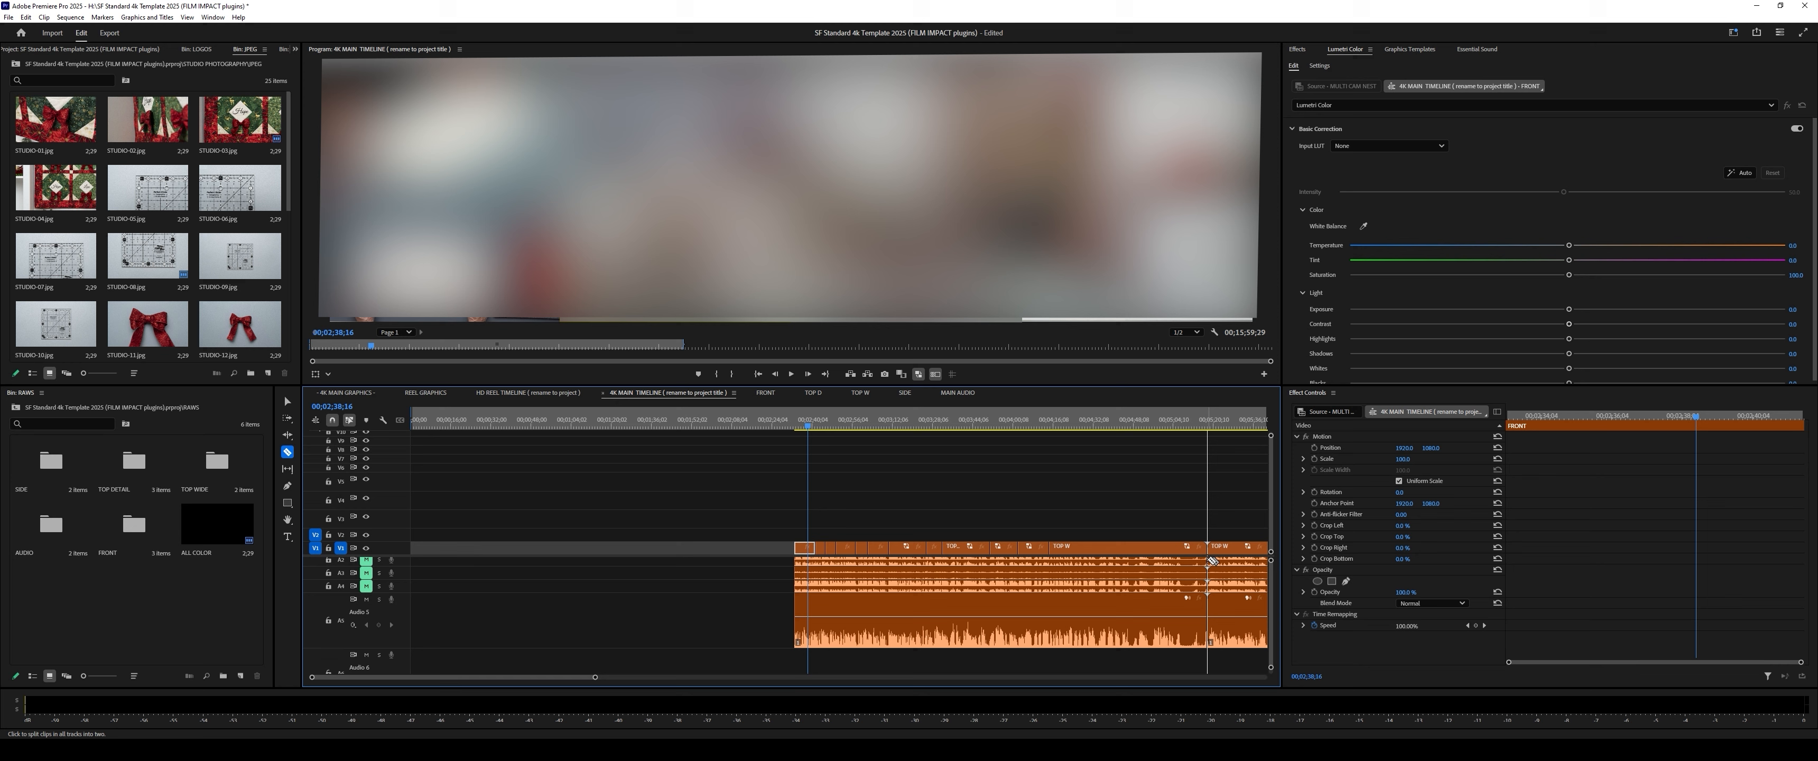
shift+click(1181, 565)
key(v)
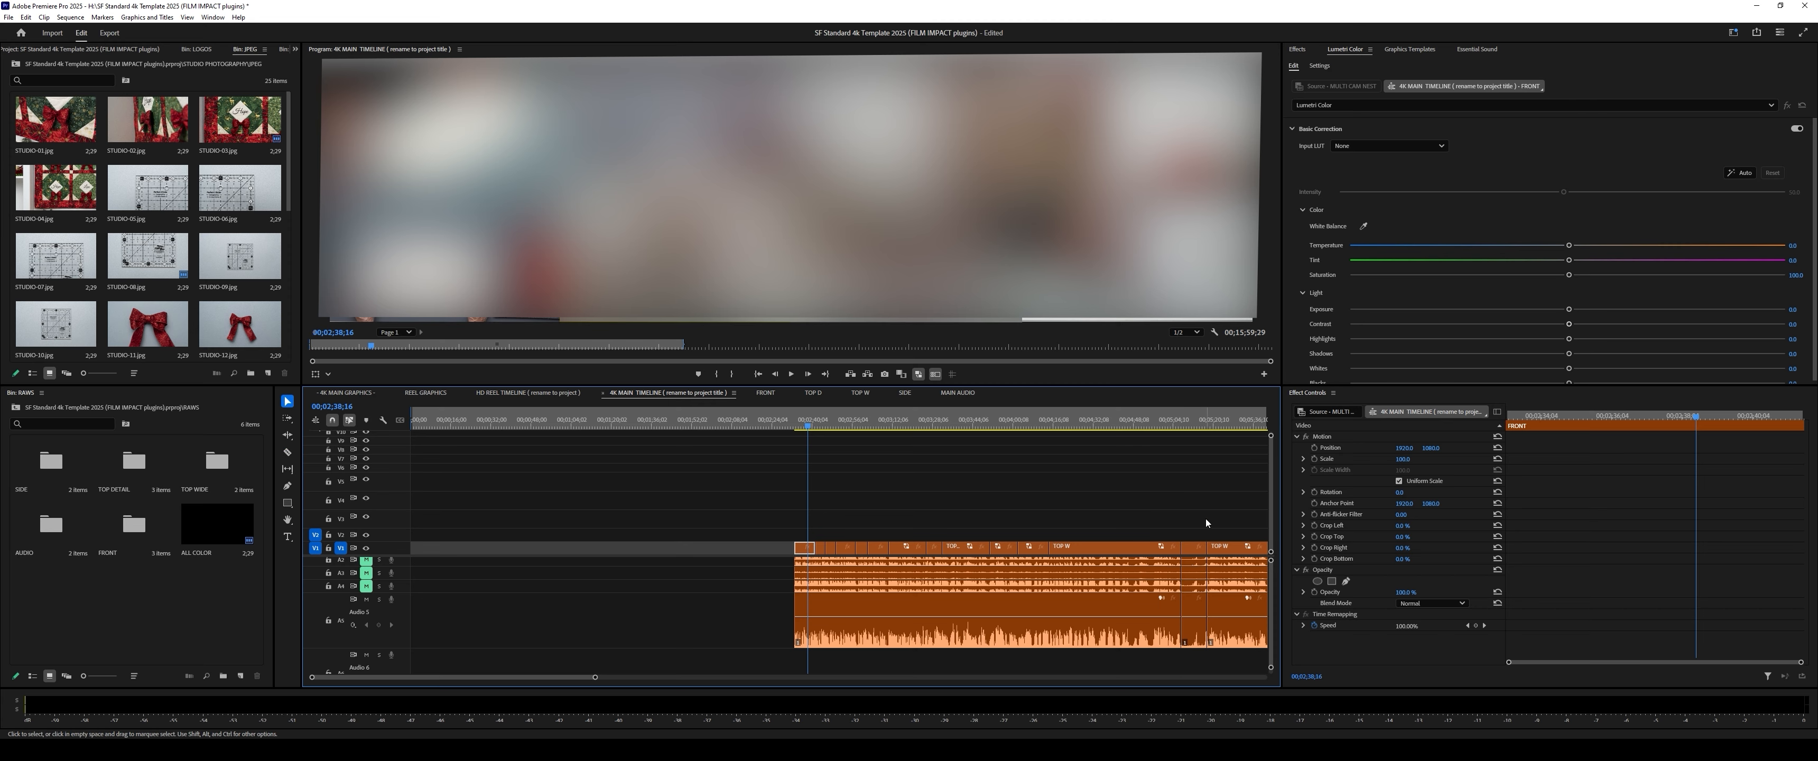
drag(1196, 523, 1199, 648)
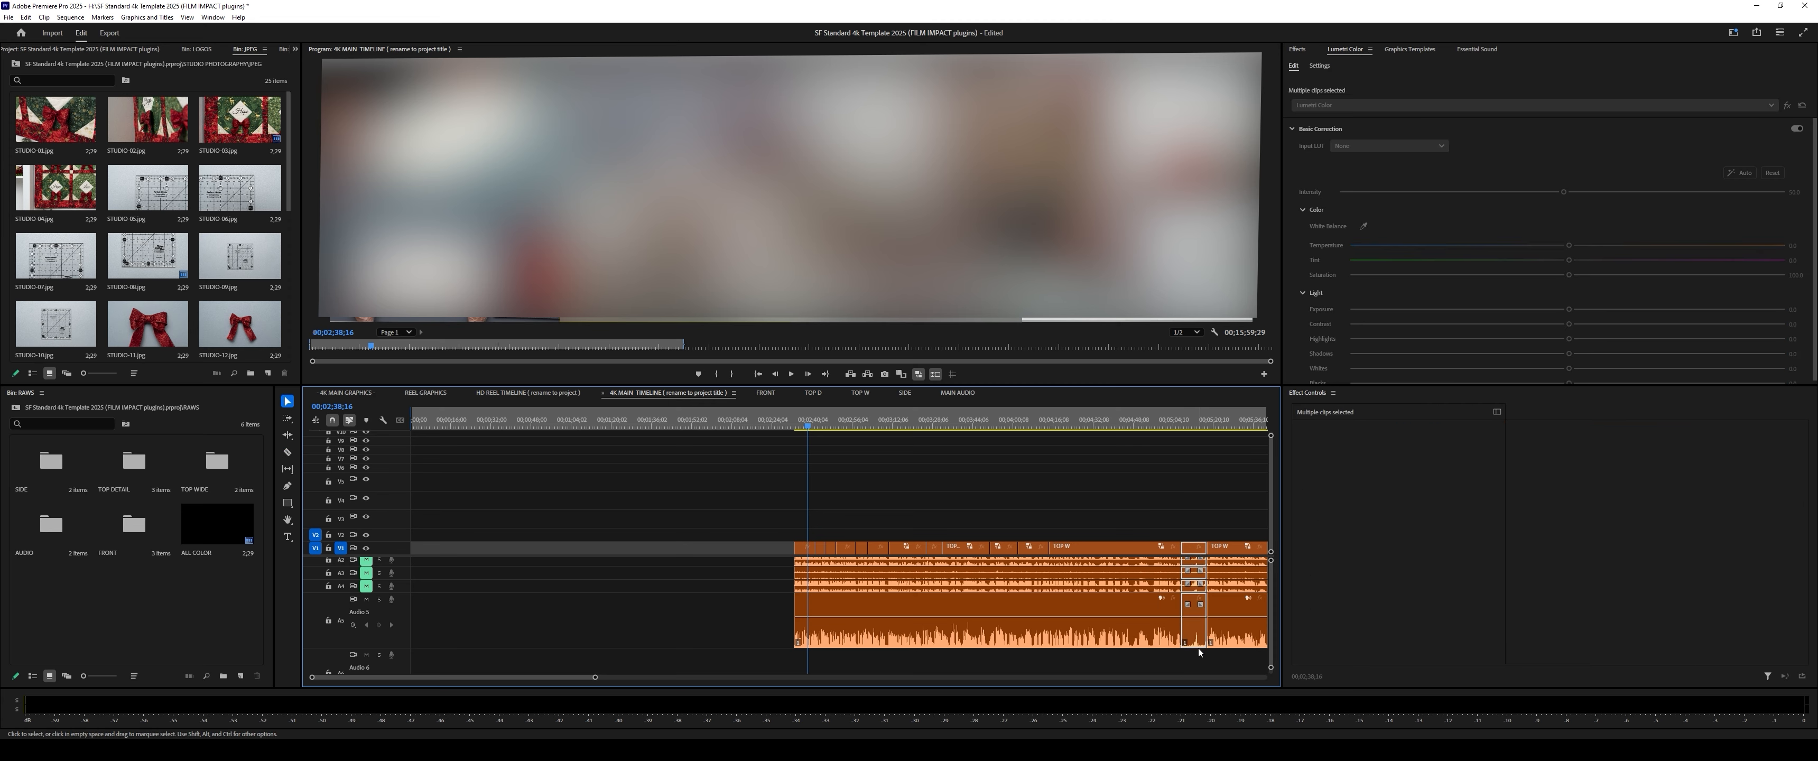
key(Delete)
click(1197, 628)
key(Delete)
click(1166, 425)
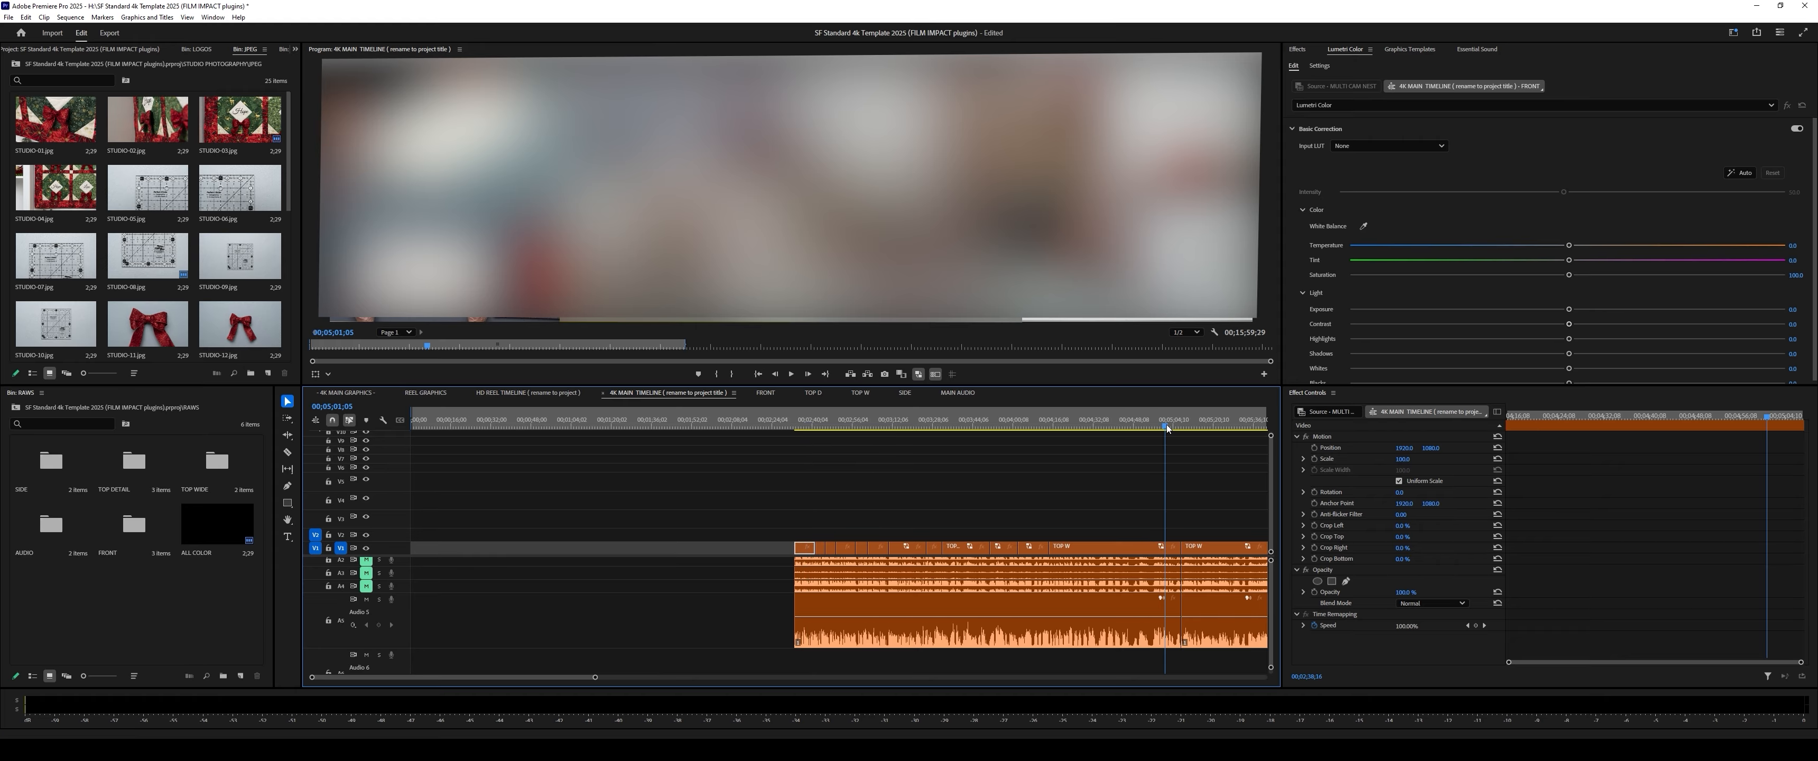
Step: Move the playhead back near the start of the TOP W section before the removed piece and show the NESTS bin
key(minus)
key(minus)
key(equal)
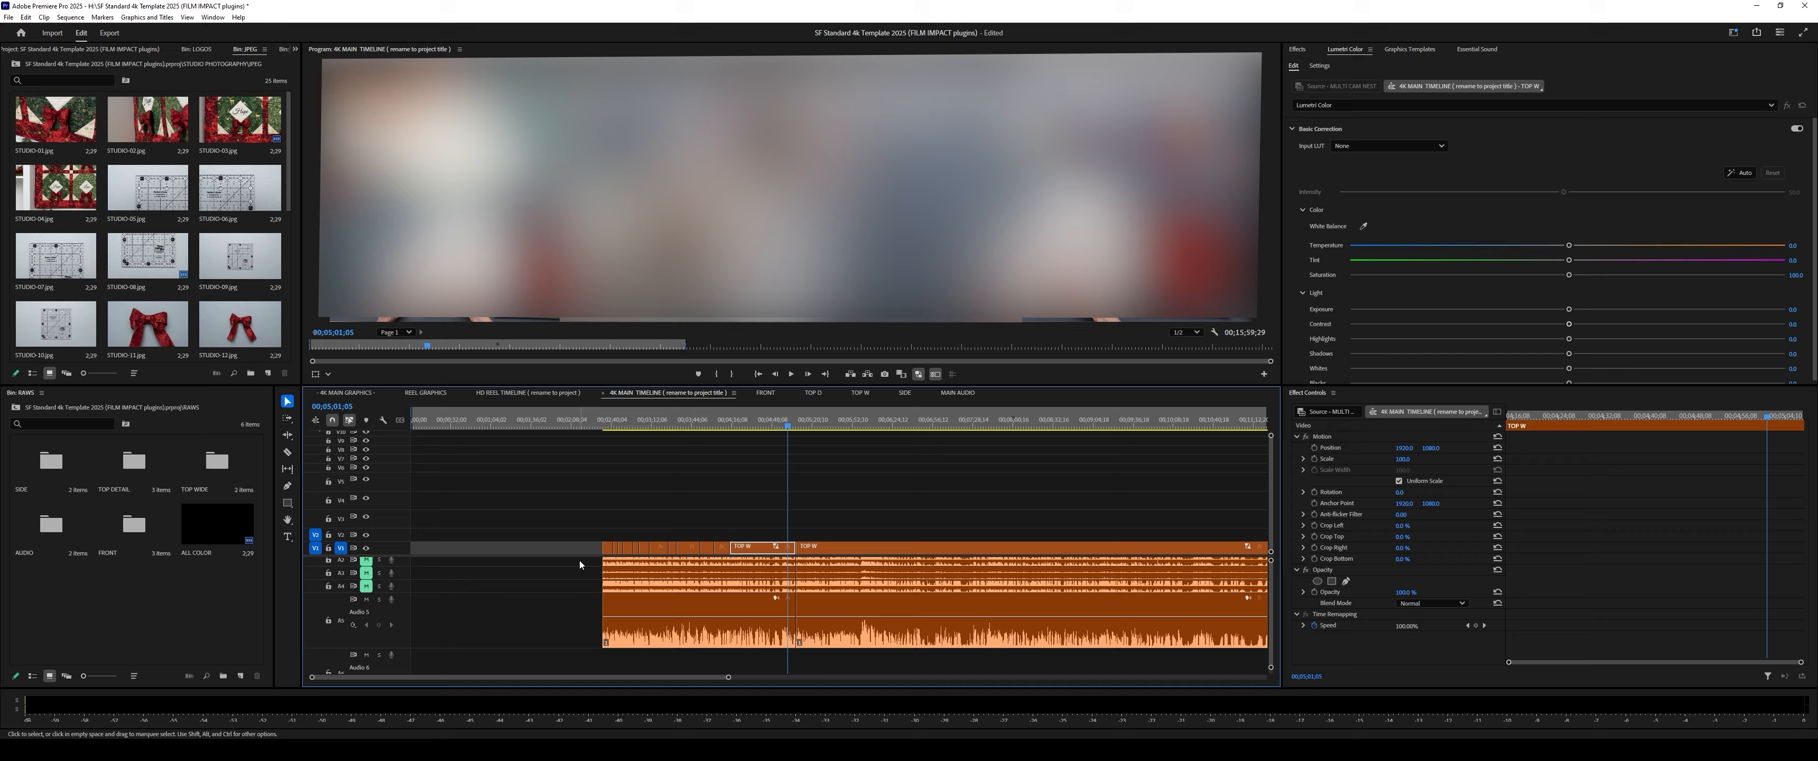
key(equal)
key(minus)
key(equal)
key(equal)
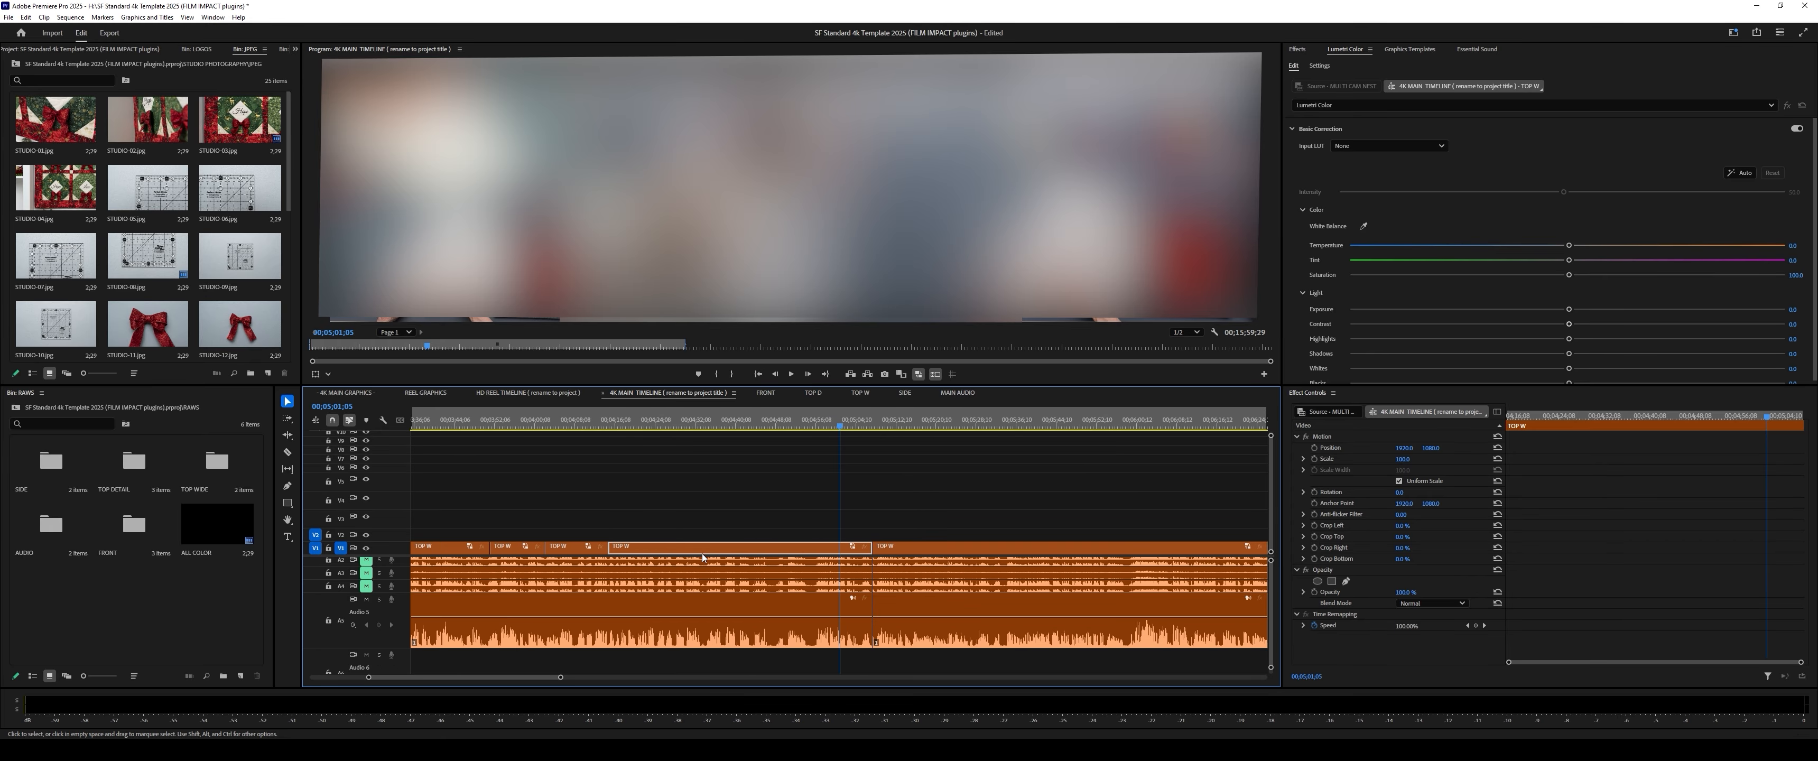
drag(762, 414, 654, 456)
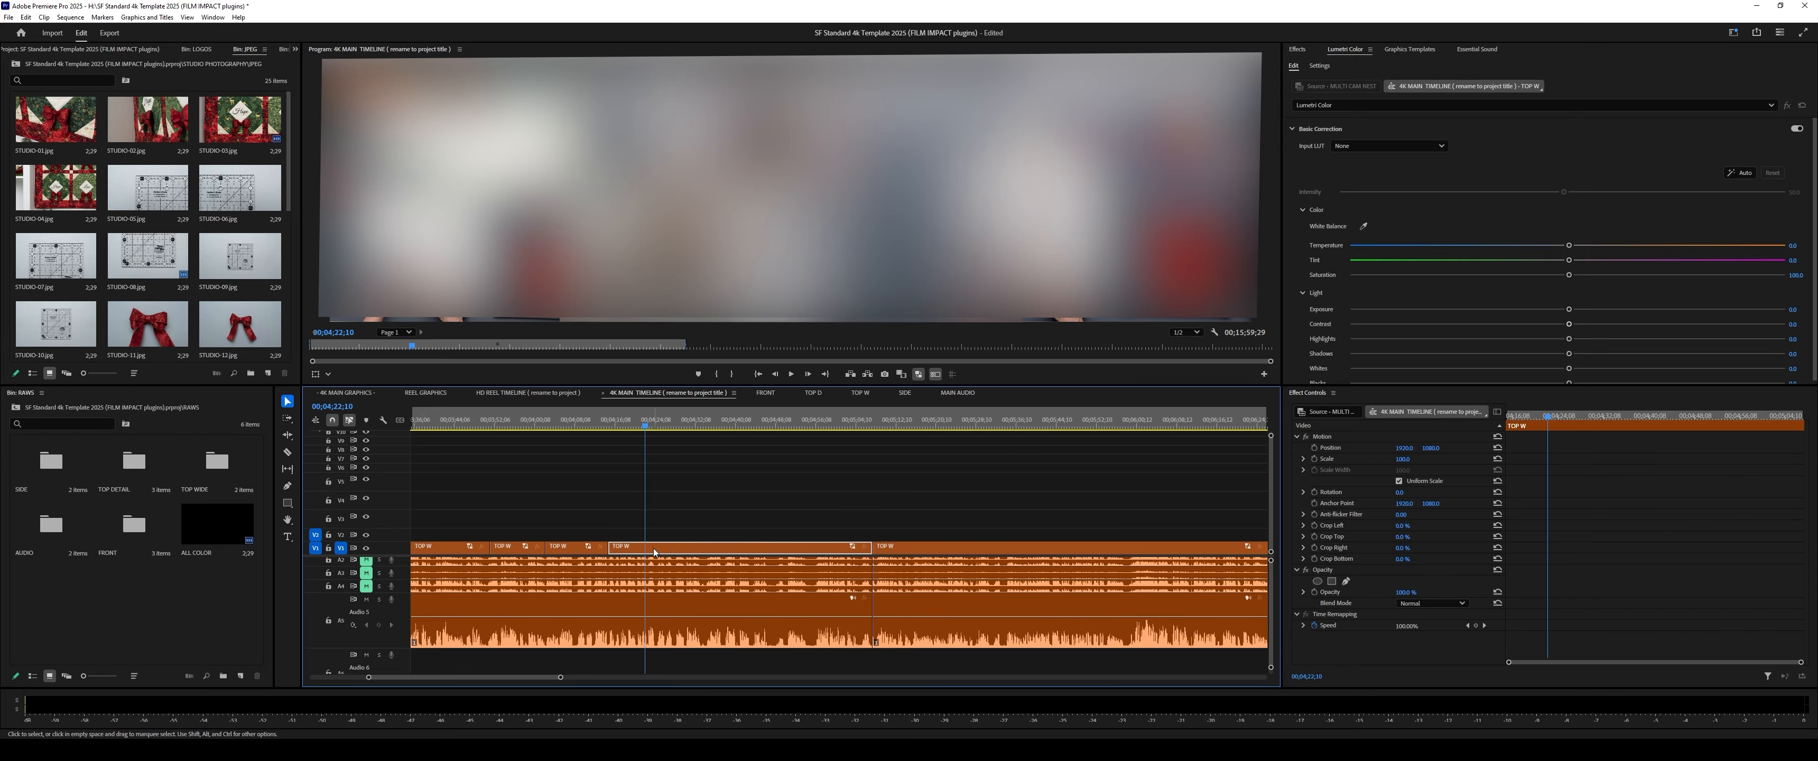
key(shift+1)
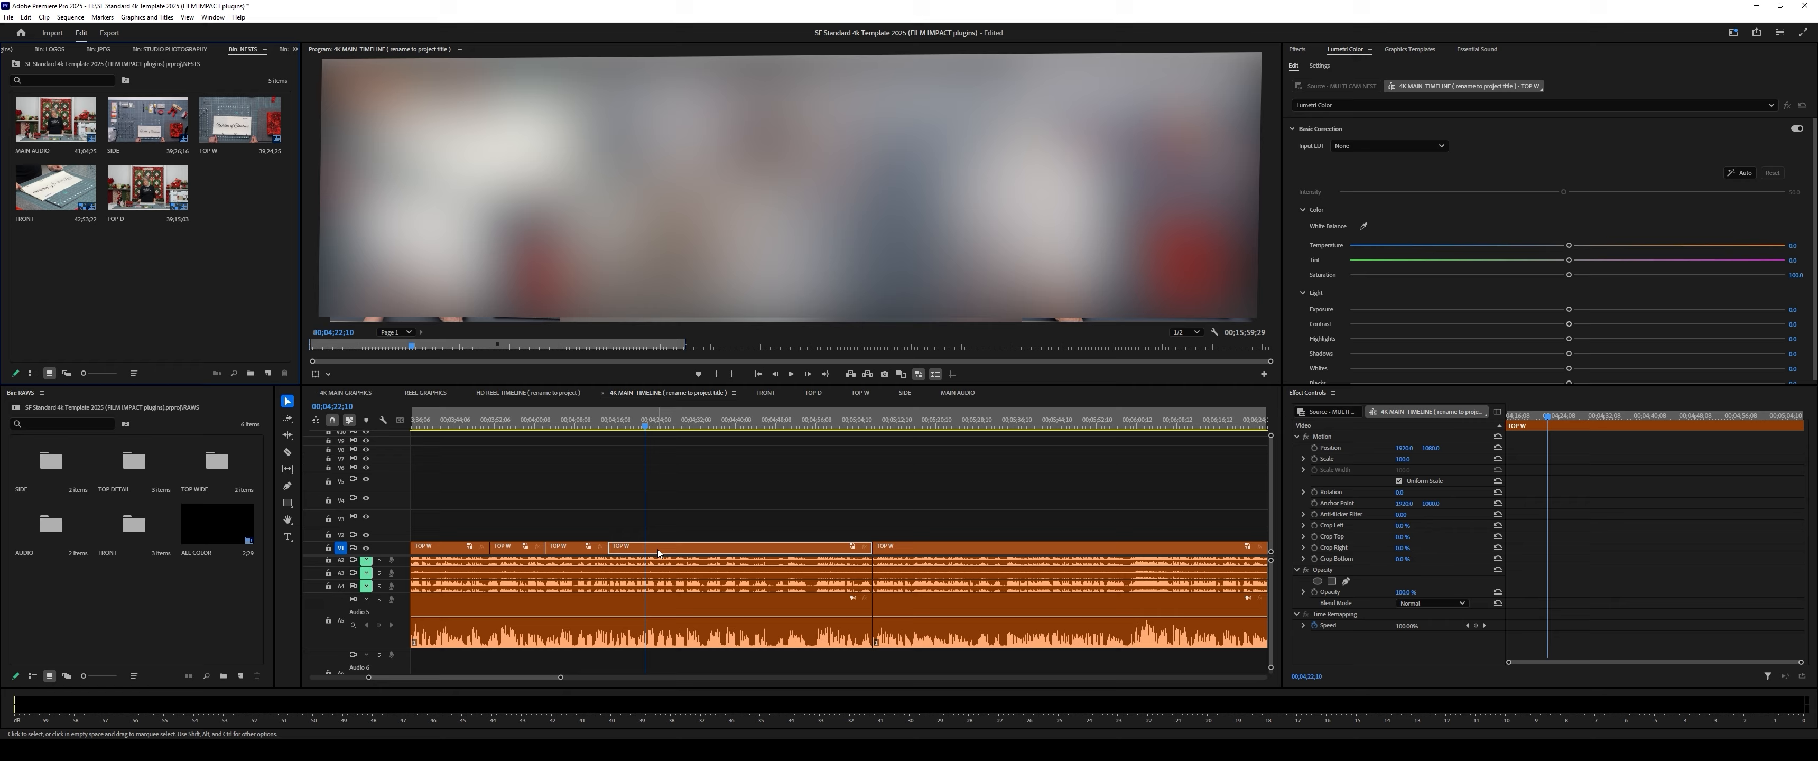
Step: Open the TOP W nested sequence to view its source clips, and return to the 4K main timeline's TOP W section
double_click(926, 547)
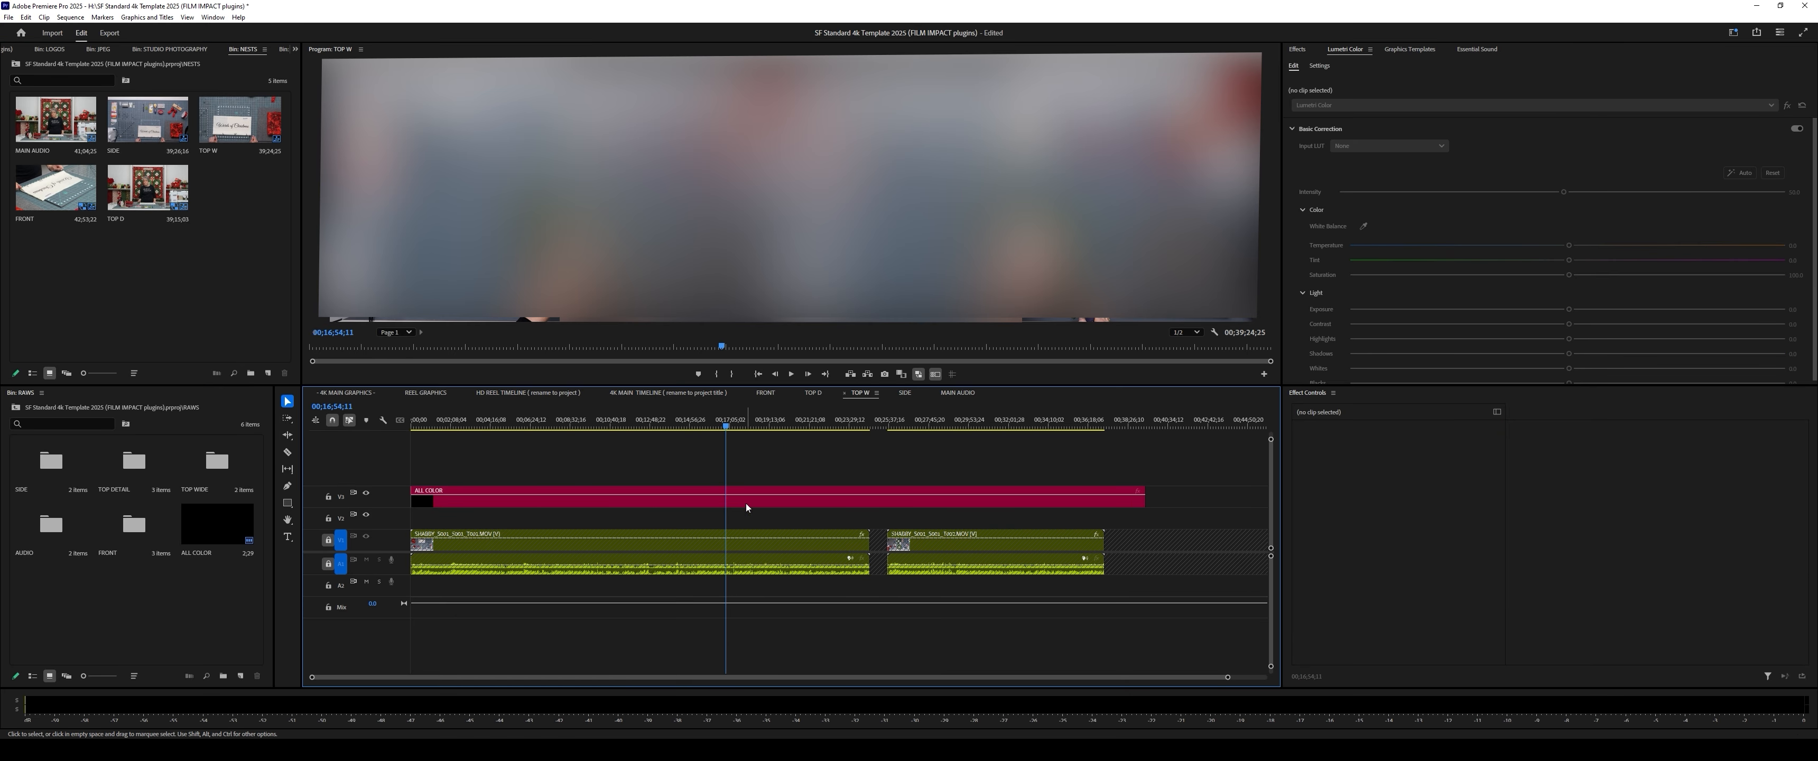
click(668, 393)
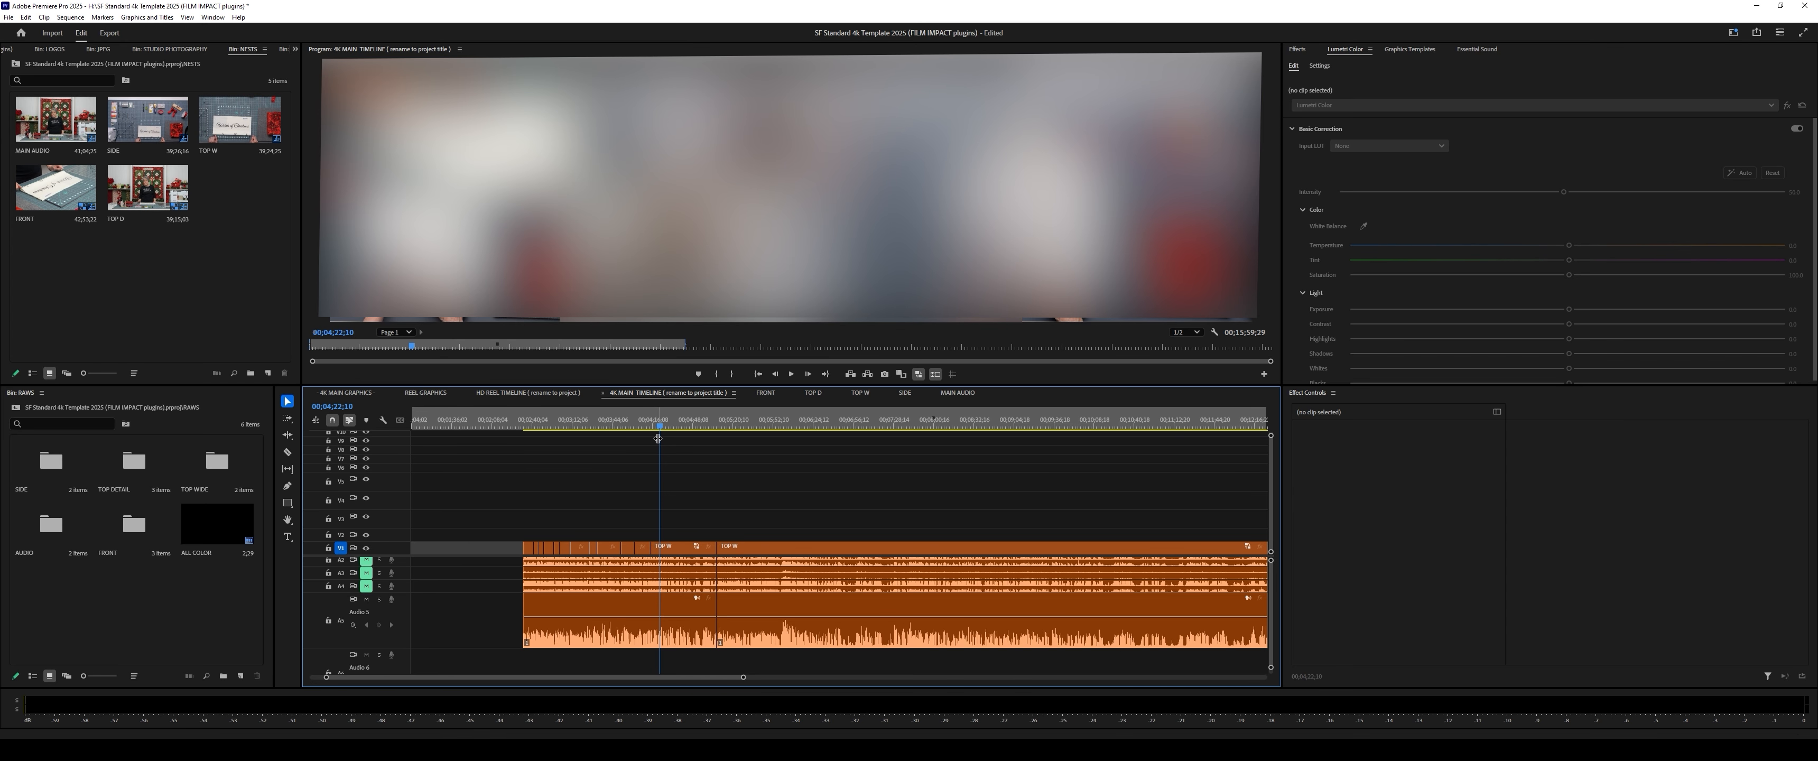
click(684, 423)
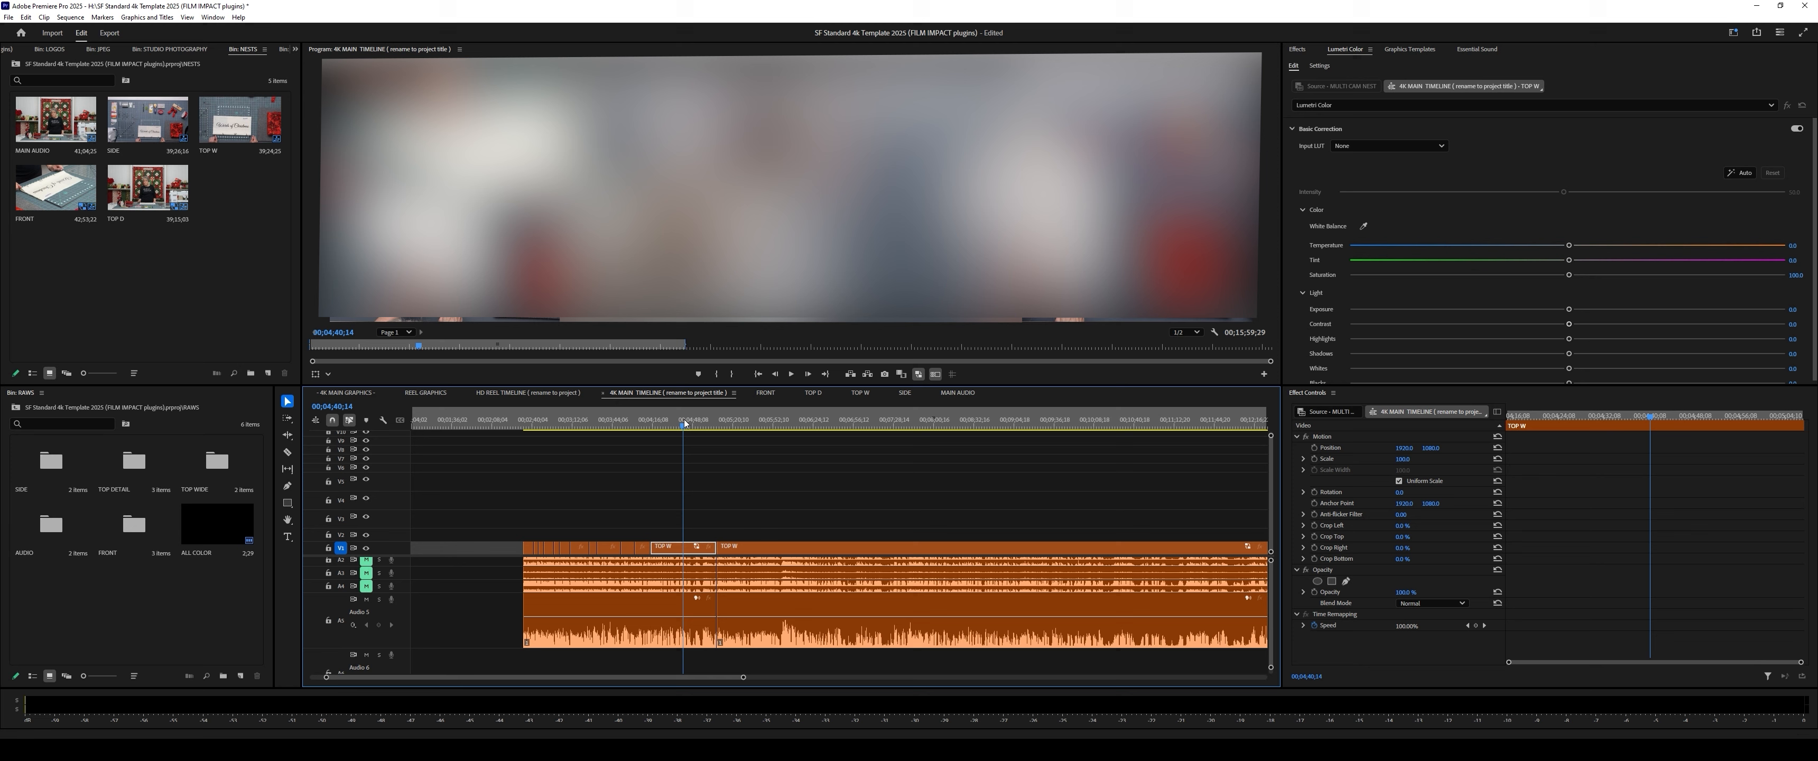